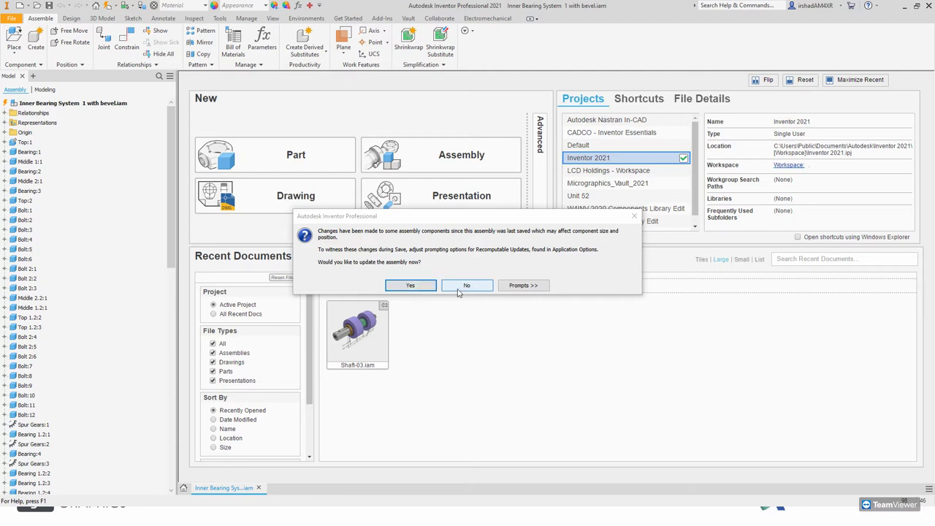
Step: Open the Inner Bearing System assembly without updating its changed components
left_click(460, 286)
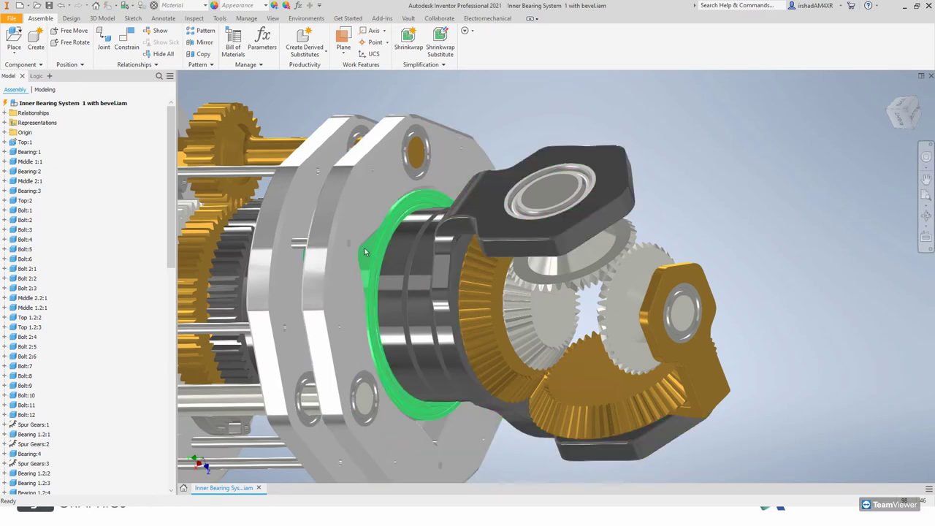
middle_click_drag(501, 245, 351, 281, "shift")
scroll(366, 304, "down", 3)
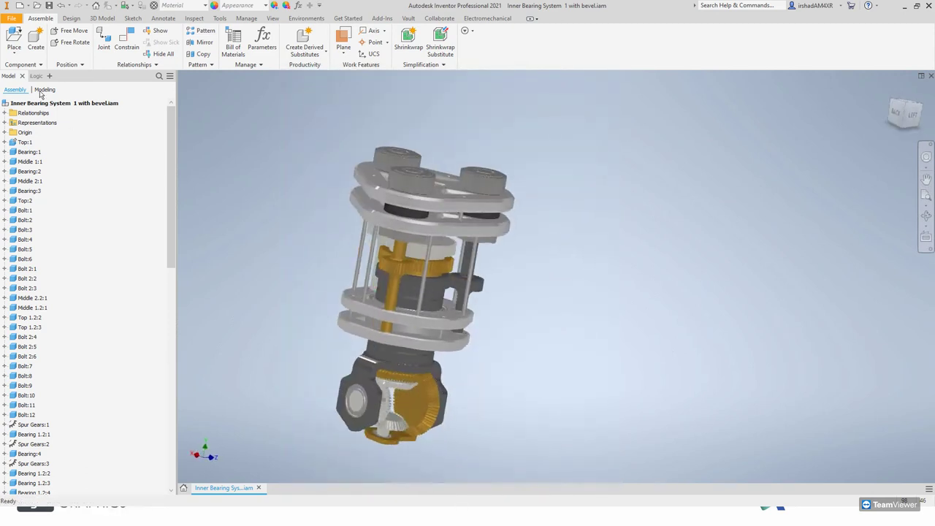
left_click(27, 7)
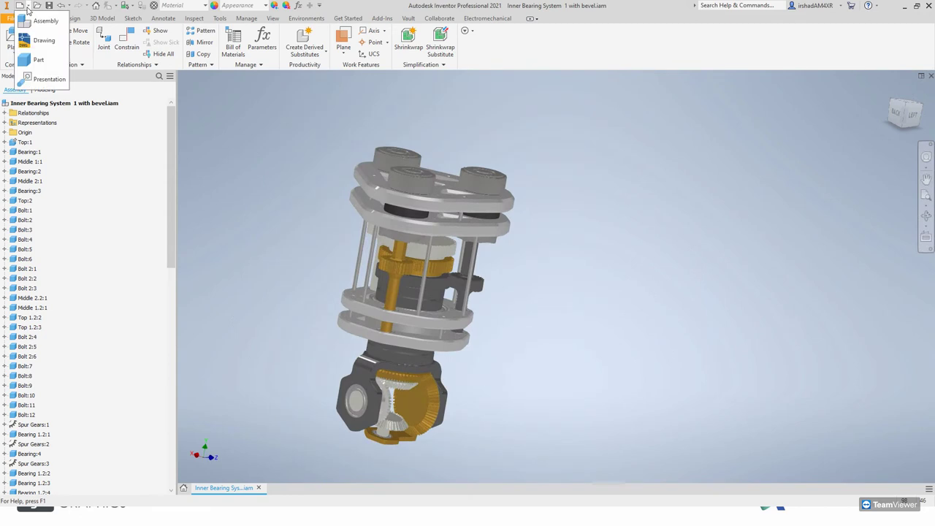
left_click(24, 9)
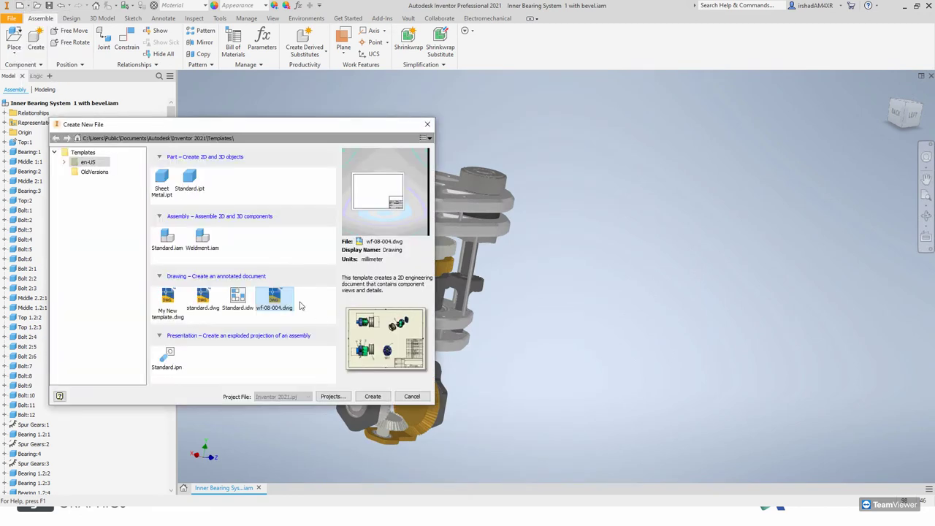
left_click(412, 396)
middle_click_drag(351, 278, 292, 212, "shift")
right_click(53, 103)
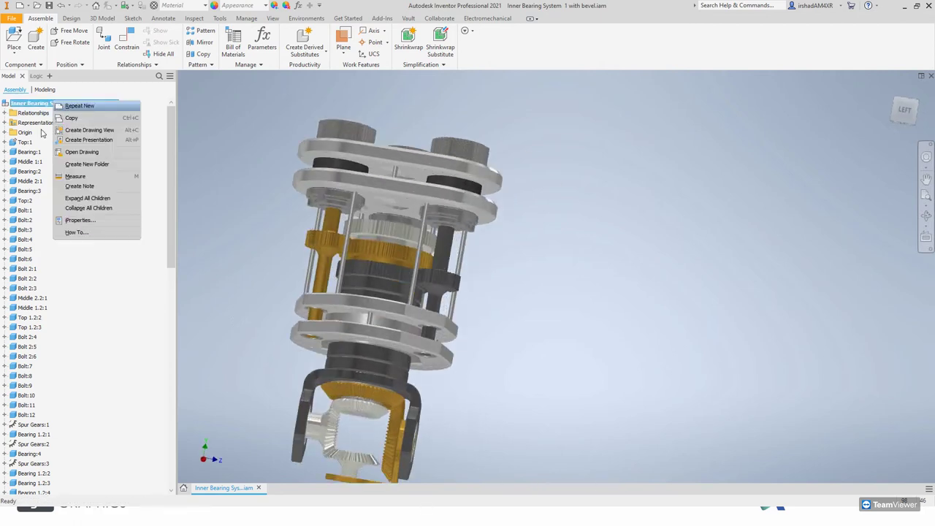
left_click(33, 172)
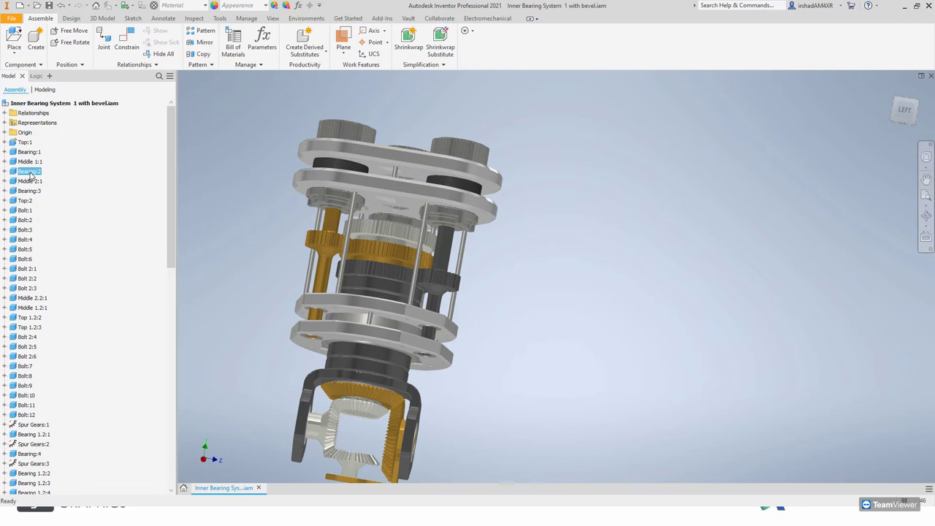
right_click(30, 171)
Step: Create a drawing of the assembly from the wf-08-004.dwg template, entering sads as the tracking code and accepting the style library definitions
left_click(62, 103)
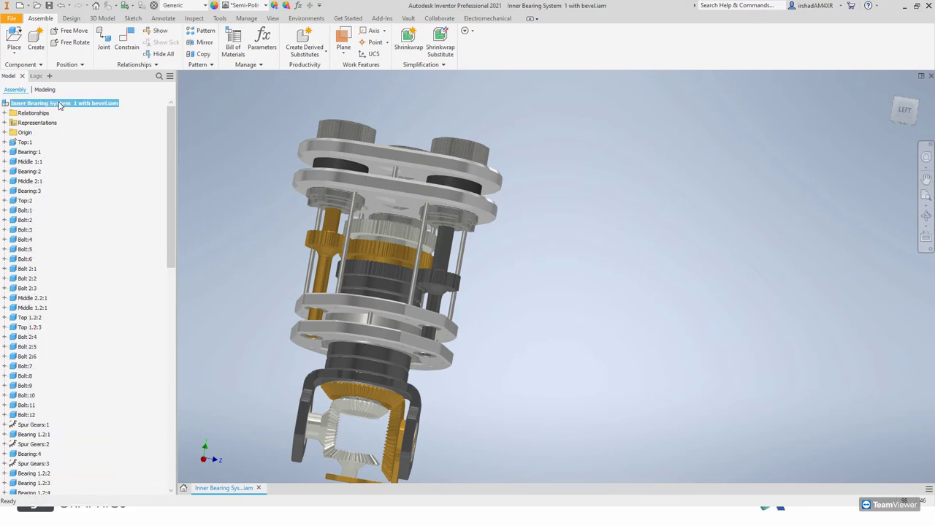
right_click(58, 103)
left_click(101, 134)
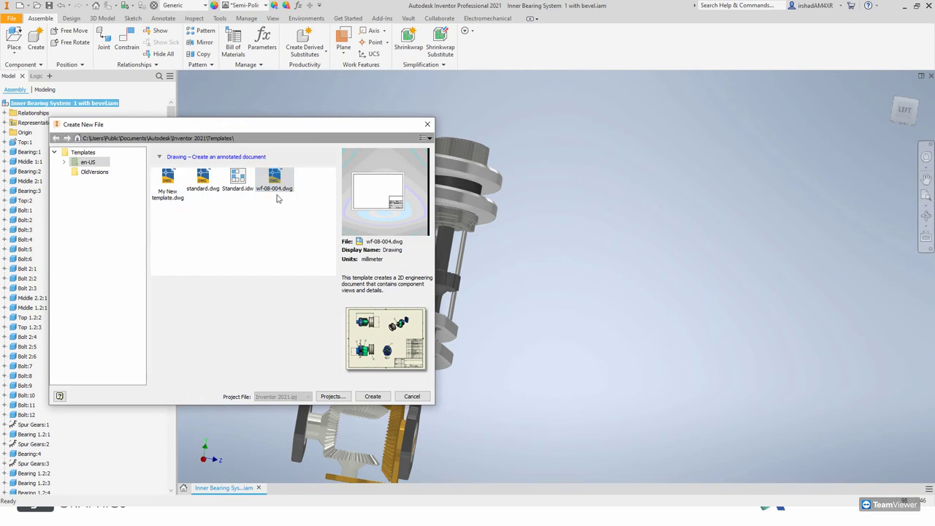
left_click(374, 399)
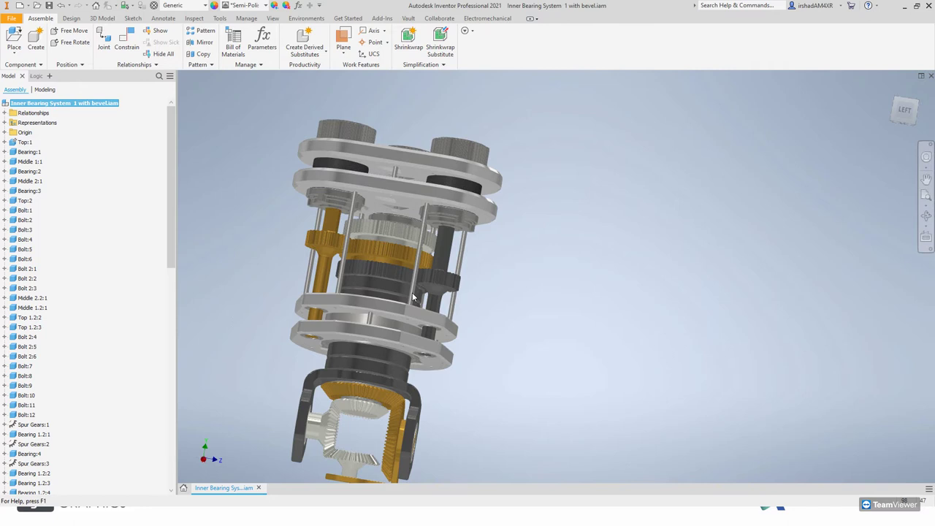
left_click(299, 124)
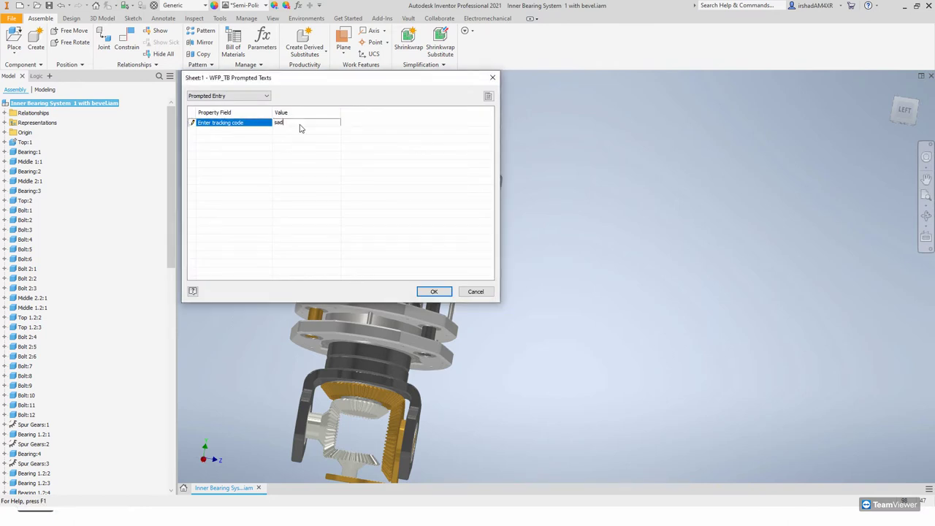
left_click(434, 293)
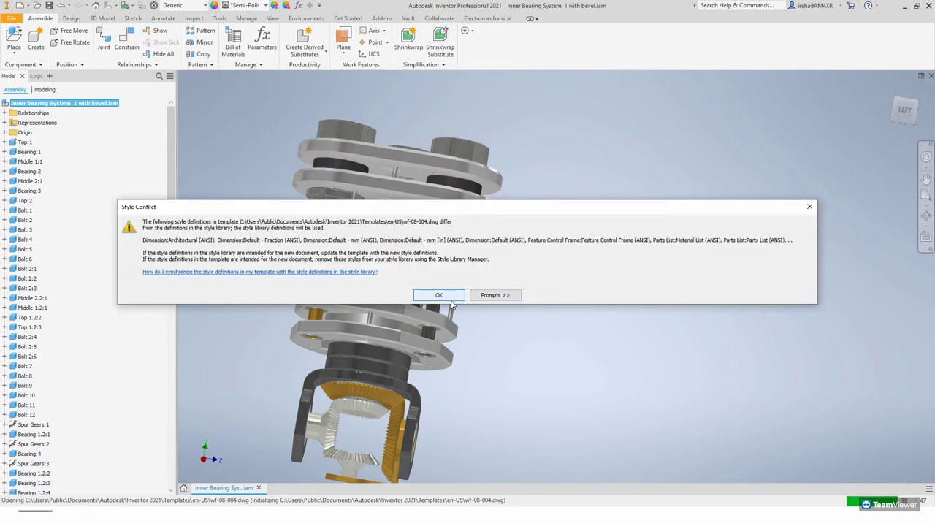
left_click(439, 295)
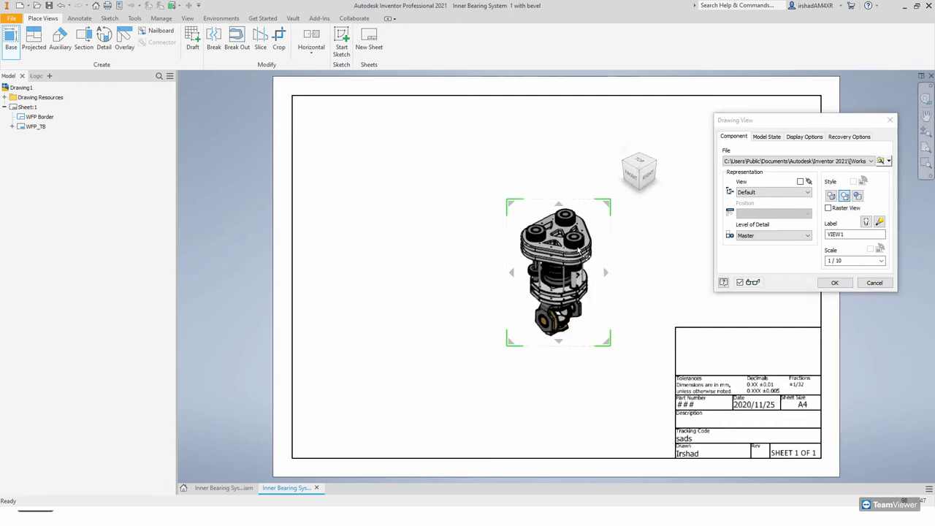
Step: Orient the base view to Front with hidden lines shown and position it in the upper-left area of the sheet
left_click(635, 179)
left_click_drag(585, 244, 387, 153)
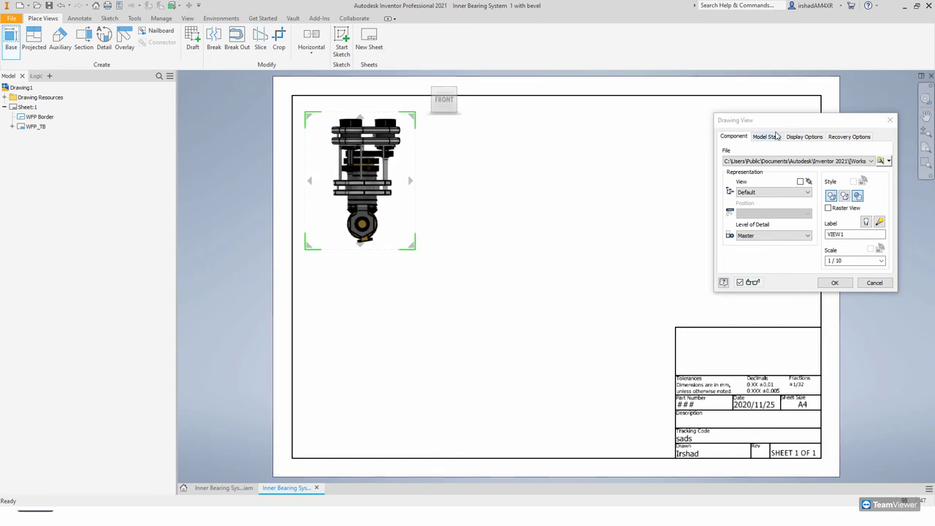
left_click_drag(778, 121, 649, 102)
left_click(727, 176)
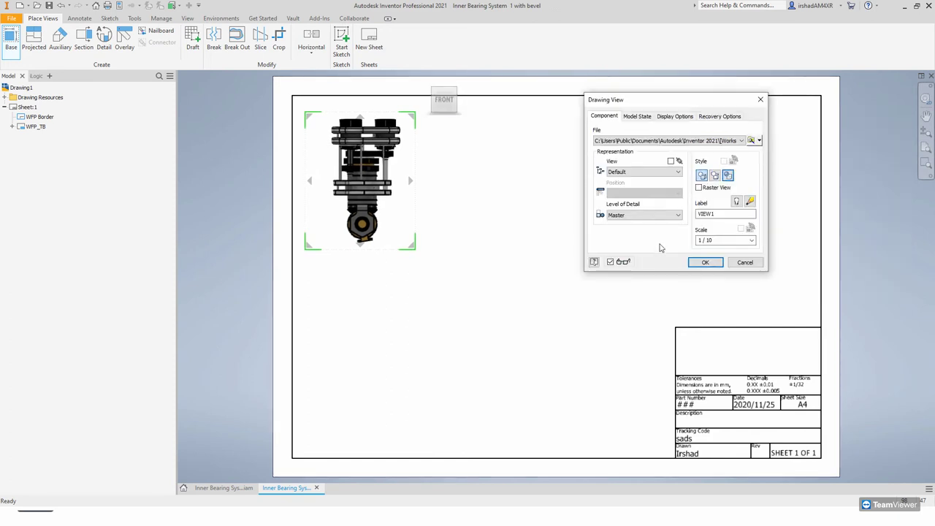
Step: Project one view below the front view, one beside it, and an isometric view diagonally from it
left_click(360, 246)
left_click(413, 247)
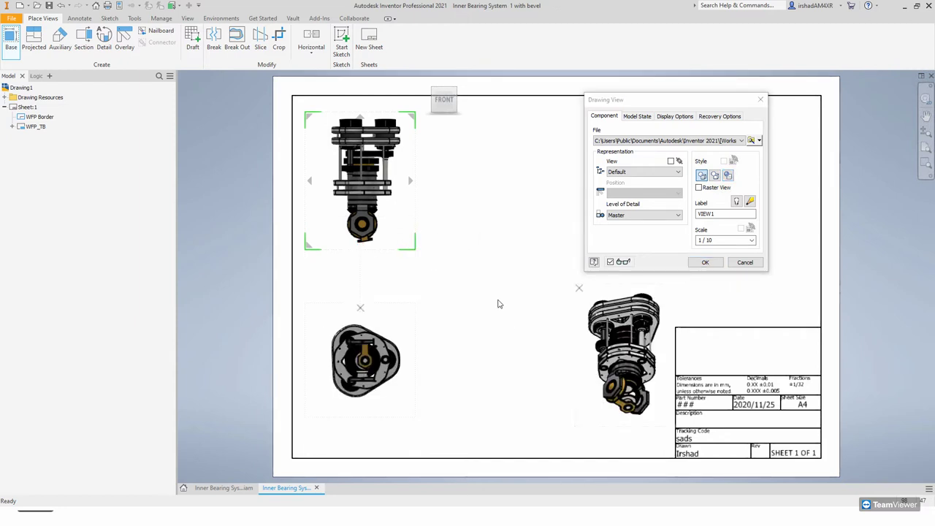
left_click(564, 328)
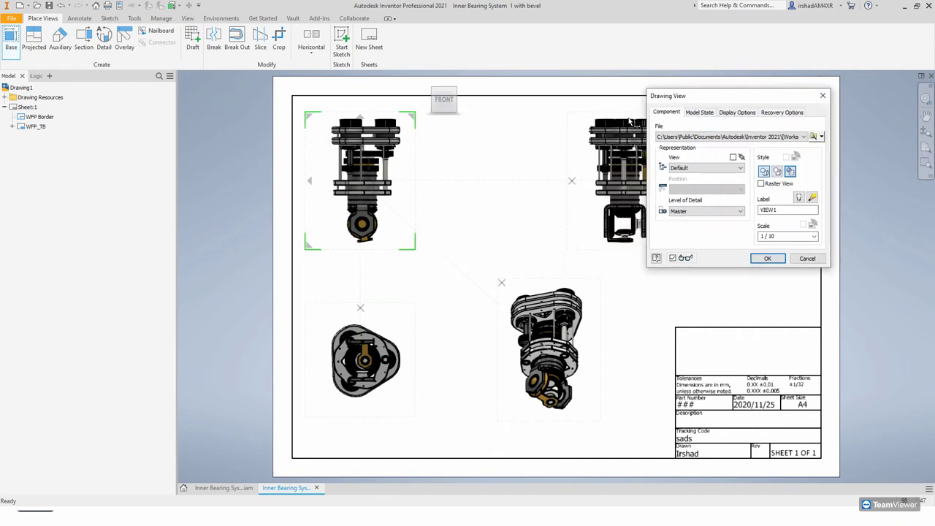
left_click(768, 259)
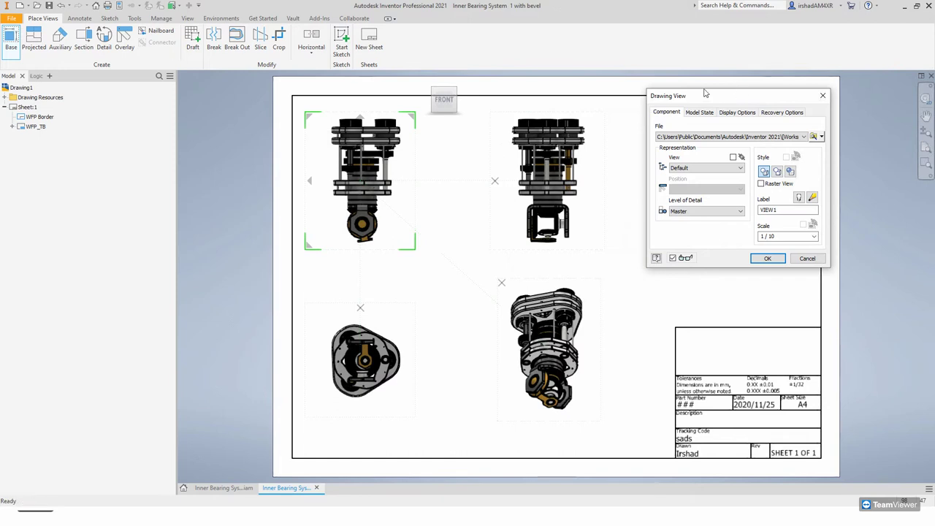
Step: Set the base view scale to 1/8 and create all four drawing views
left_click(705, 223)
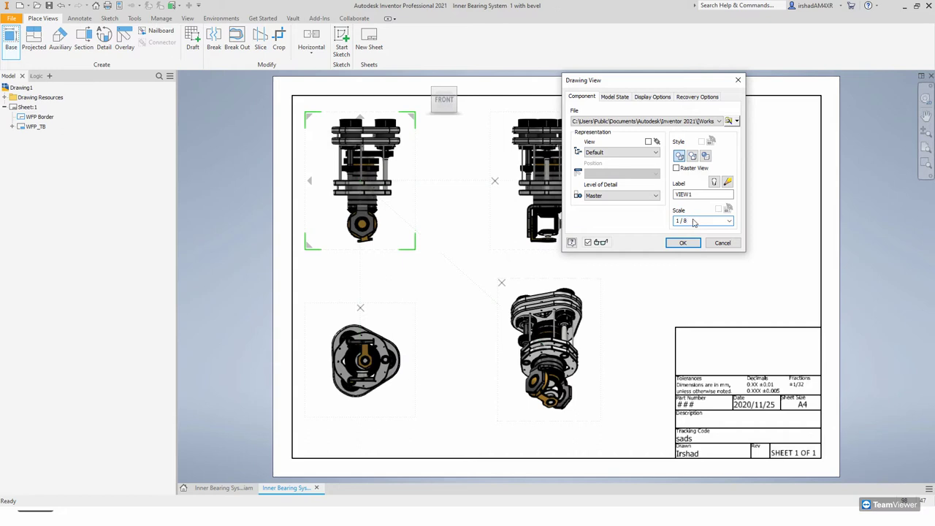
mouse_move(650, 85)
left_mouse_down()
mouse_move(722, 82)
mouse_move(691, 102)
left_mouse_up()
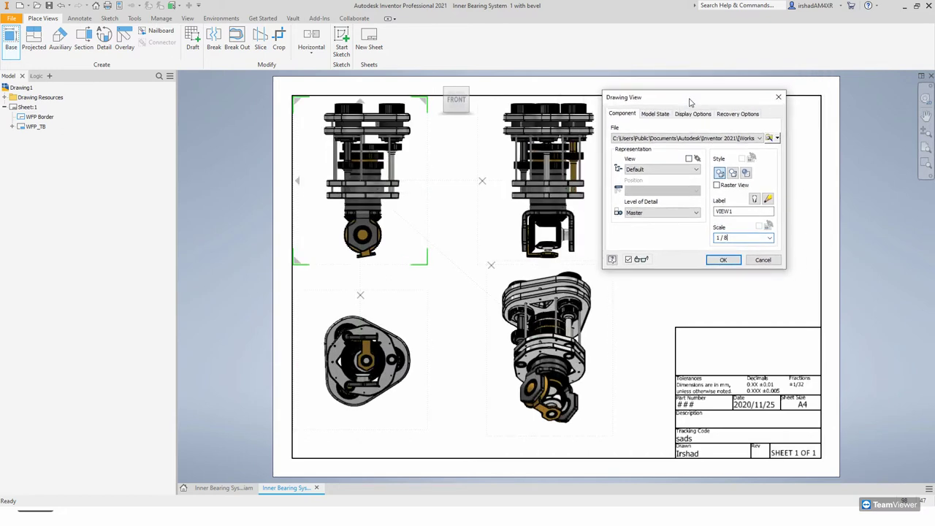
left_click(725, 260)
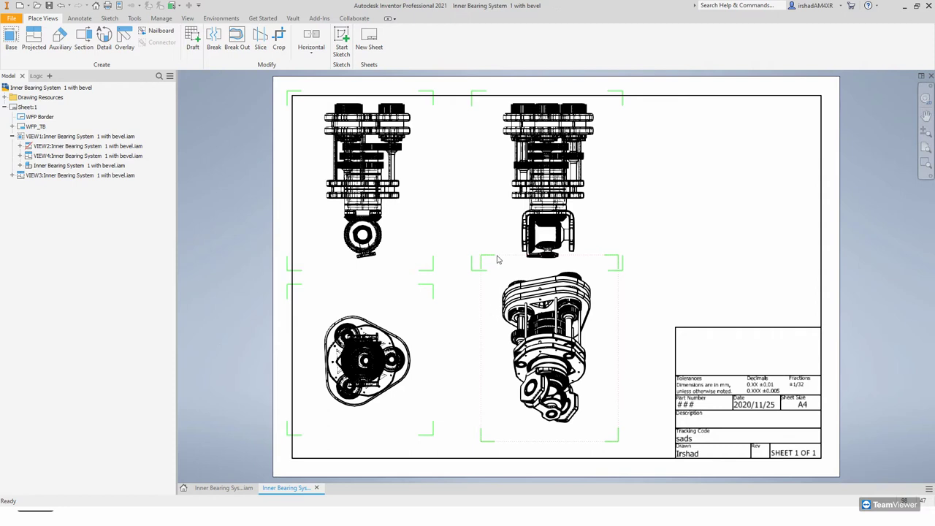
Step: Move the isometric view slightly down and toward the left of the sheet
right_click(612, 438)
left_click(480, 286)
left_click(490, 280)
right_click(492, 276)
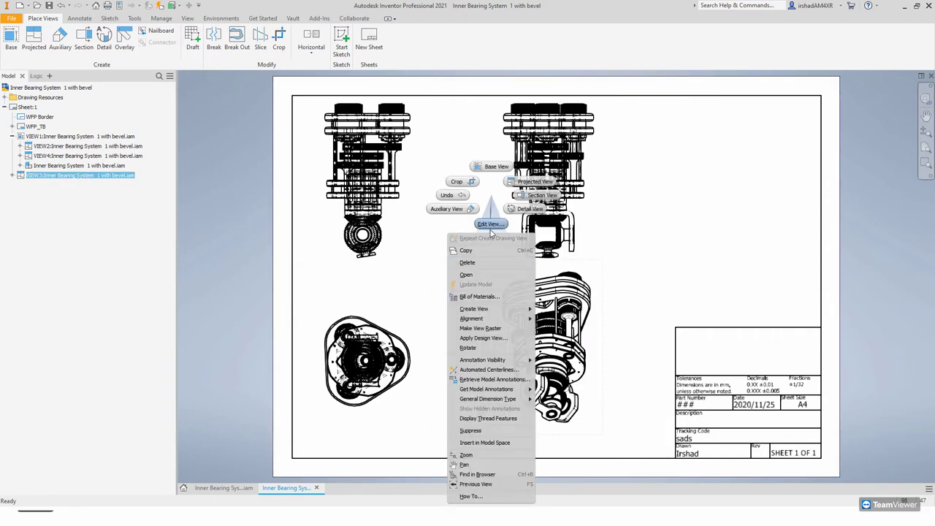
left_click(502, 273)
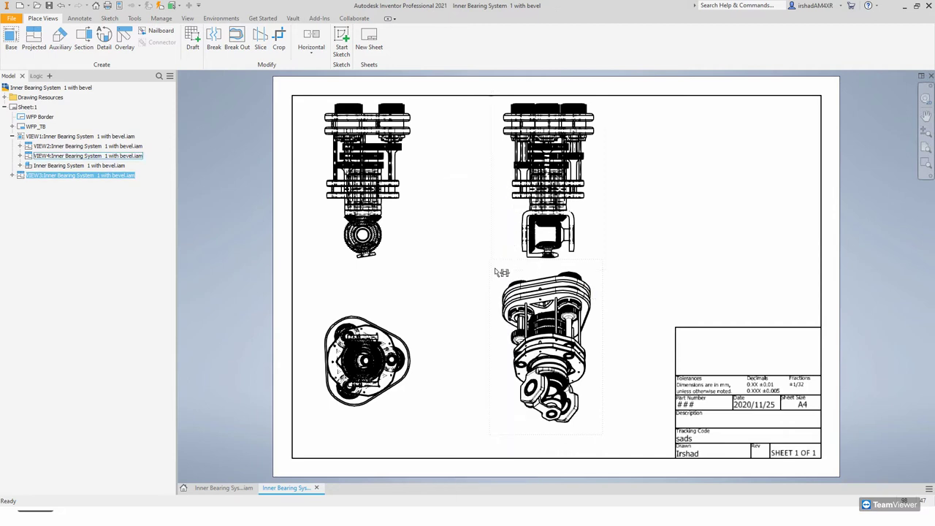
mouse_move(492, 285)
left_mouse_down()
mouse_move(570, 292)
mouse_move(536, 297)
mouse_move(477, 280)
mouse_move(428, 220)
left_mouse_up()
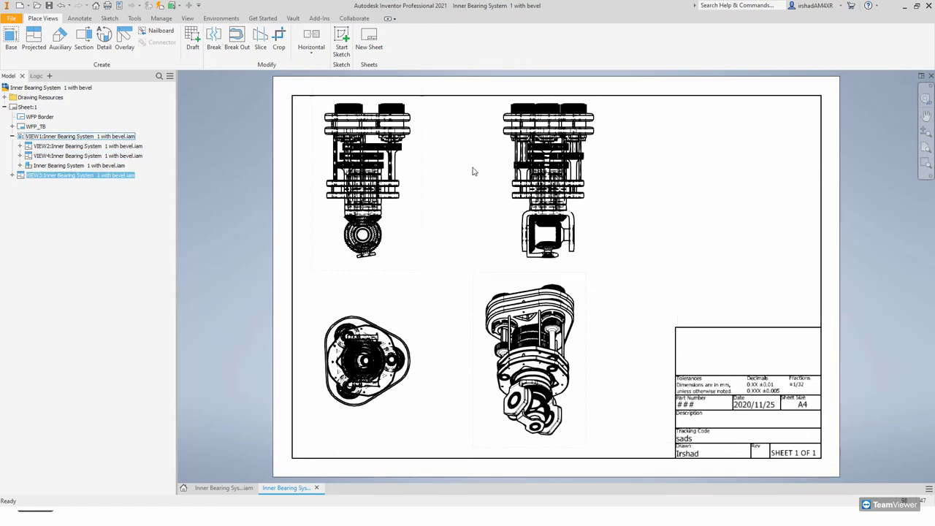
Step: Nudge the view below the front view slightly upward and shift the isometric view a little farther left
left_click(508, 170)
left_click(370, 309, "ctrl")
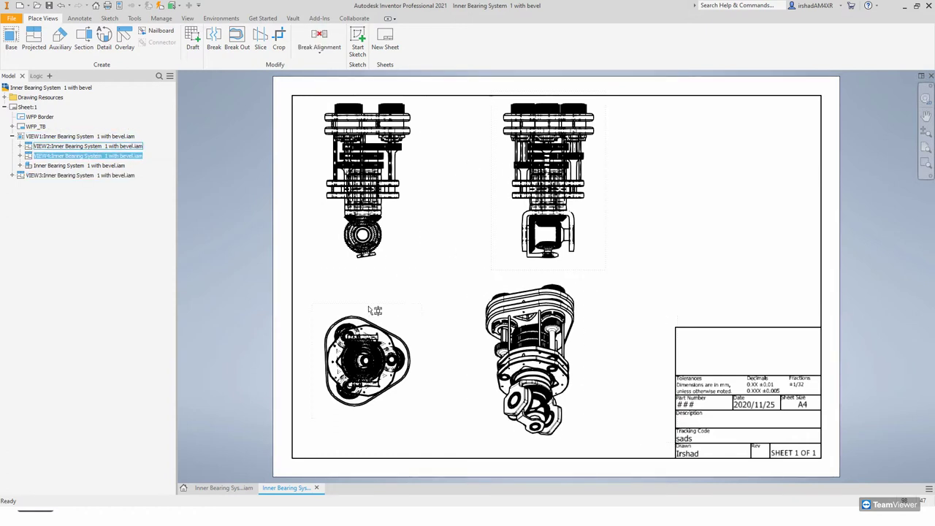
left_click_drag(368, 306, 364, 289)
left_click(510, 279)
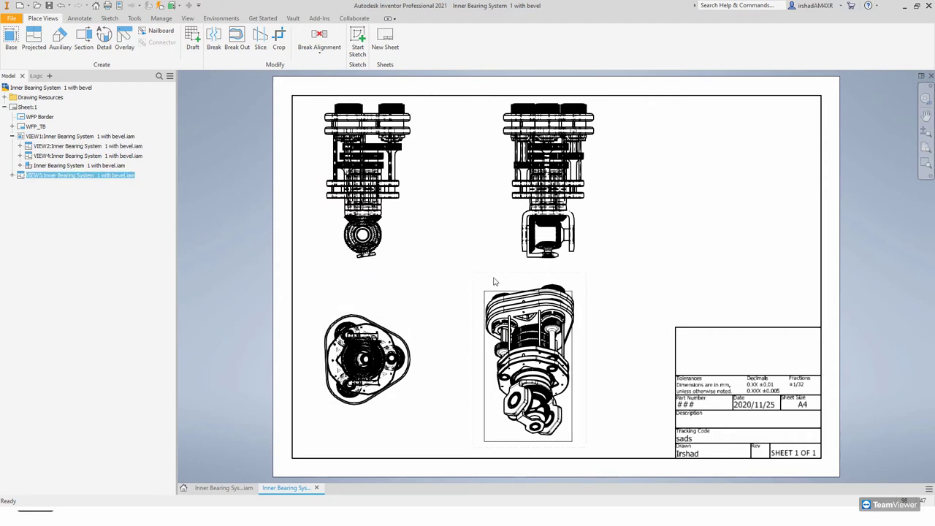
right_click(493, 279)
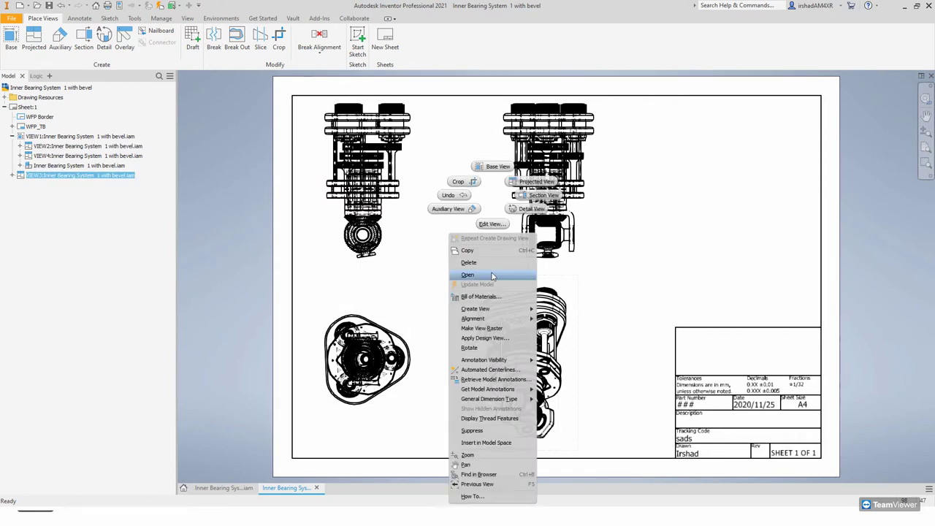
left_click(490, 226)
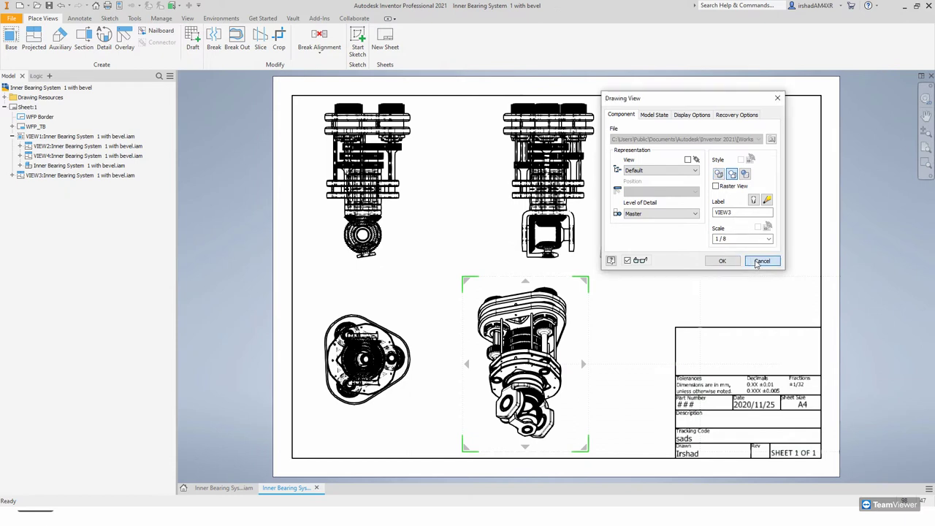
left_click(760, 261)
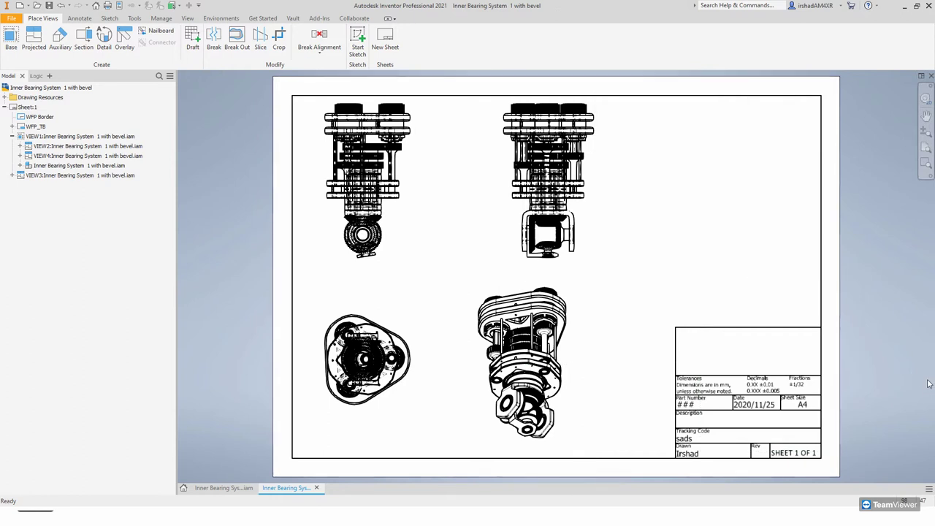
Step: Edit the isometric view to look from above at the top, front and right faces, and apply the shaded style
right_click(557, 293)
left_click(641, 263)
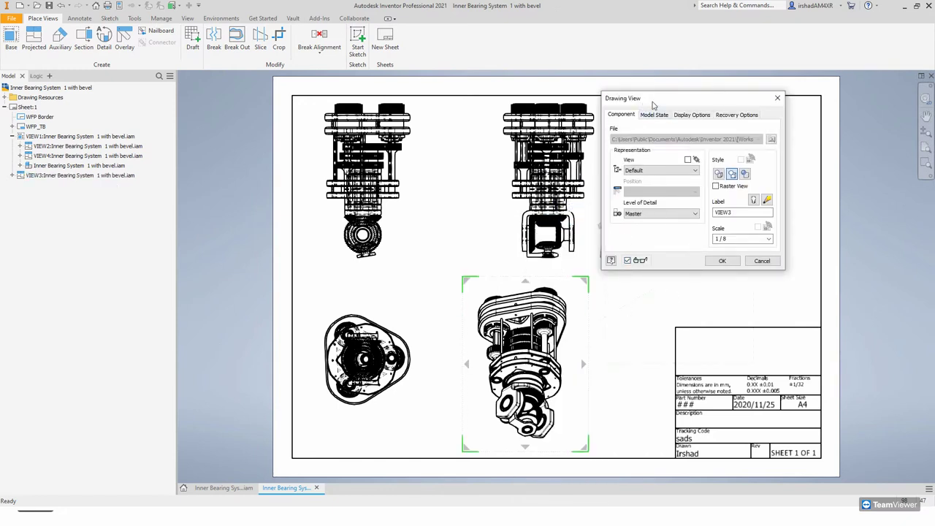
left_click_drag(654, 102, 745, 89)
left_click(602, 227)
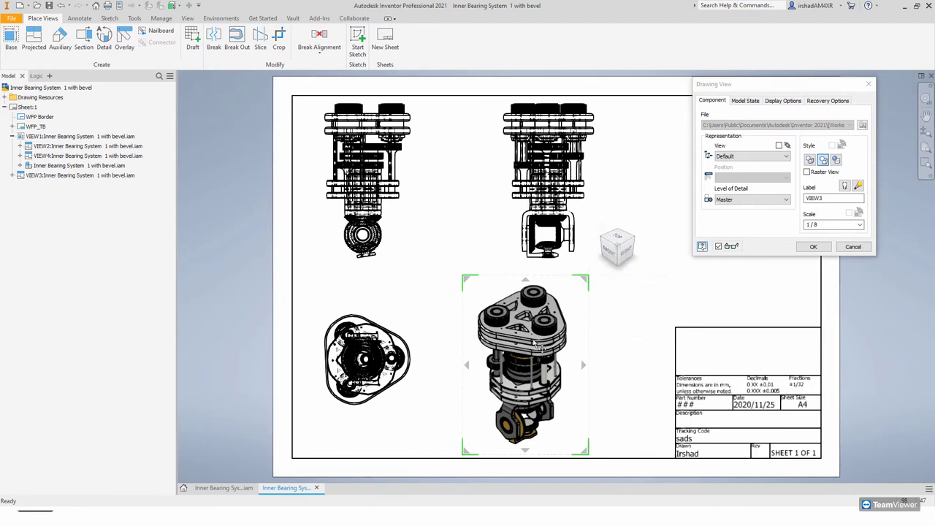
left_click(837, 161)
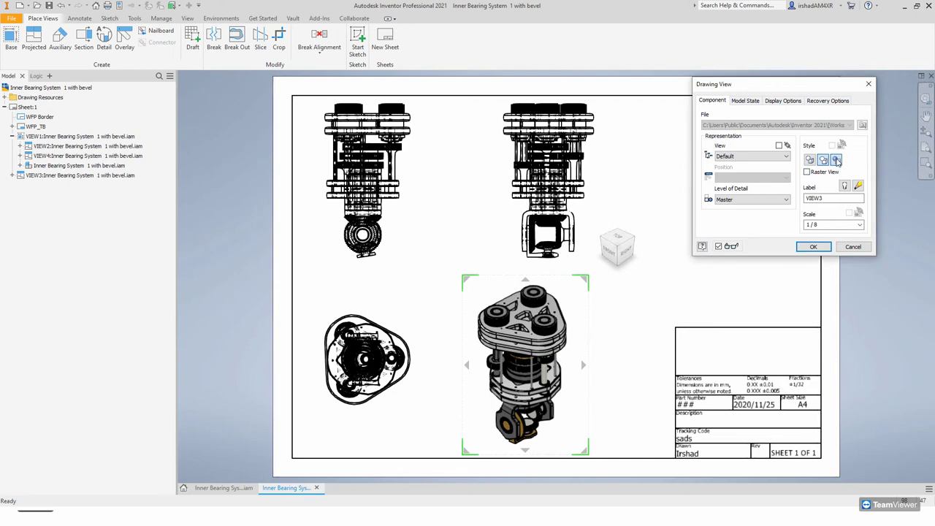
left_click(811, 248)
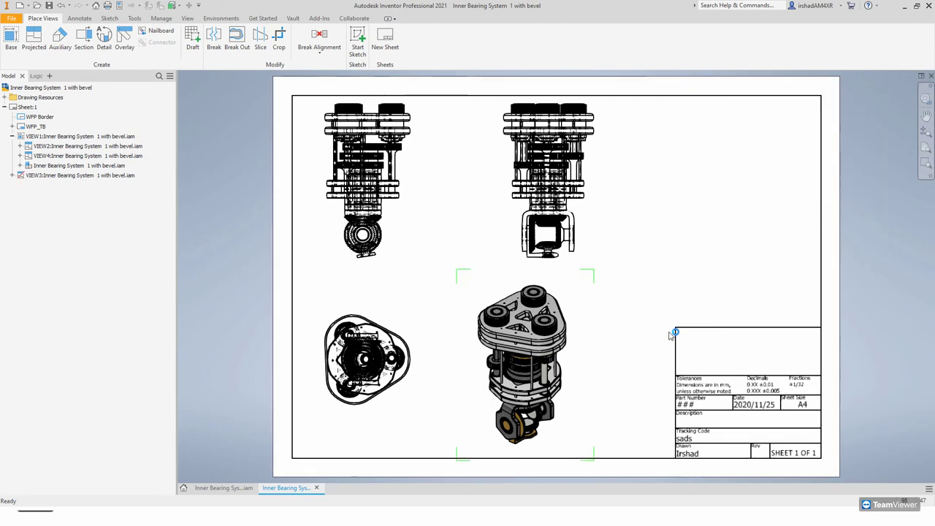
Step: Shift the side view slightly closer to the front view and break its alignment with it
middle_click_drag(443, 242, 414, 246)
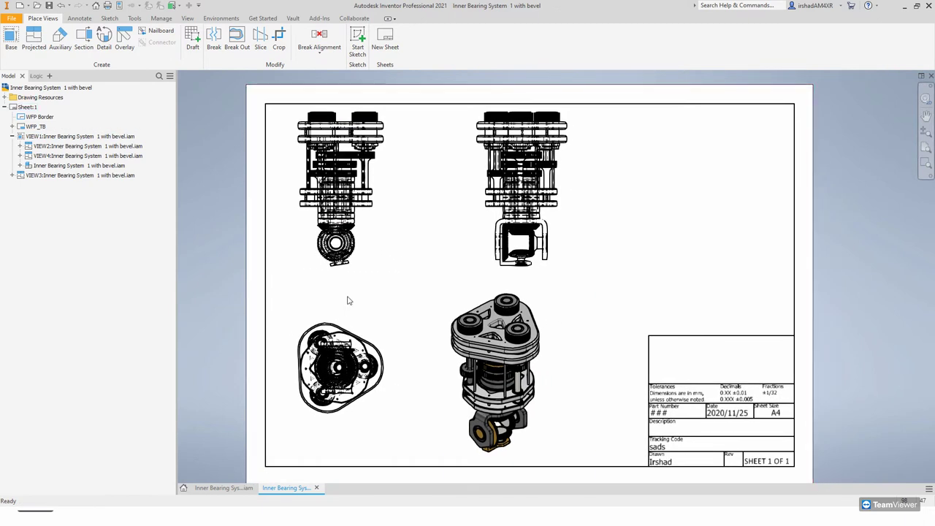
left_click(475, 157)
mouse_move(474, 157)
left_mouse_down()
mouse_move(451, 154)
mouse_move(457, 191)
mouse_move(461, 178)
left_mouse_up()
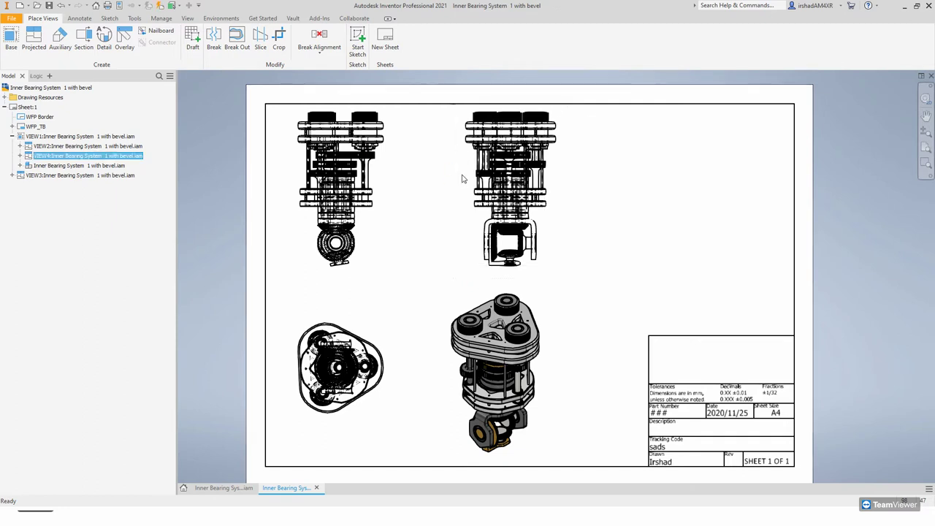
right_click(461, 177)
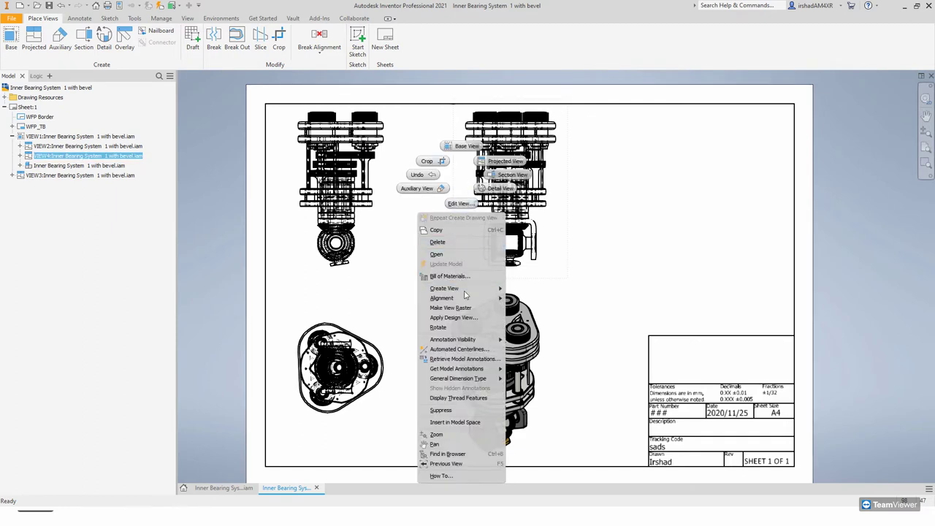
mouse_move(468, 301)
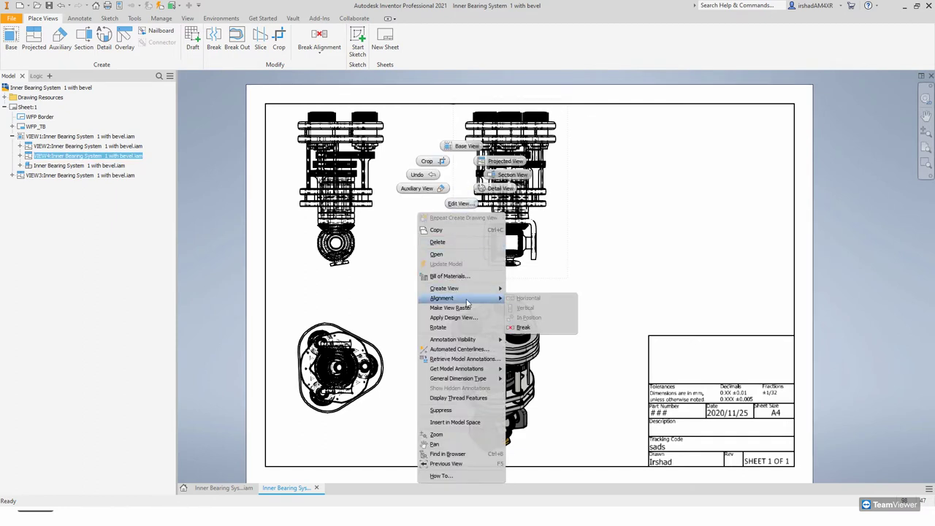
left_click(522, 326)
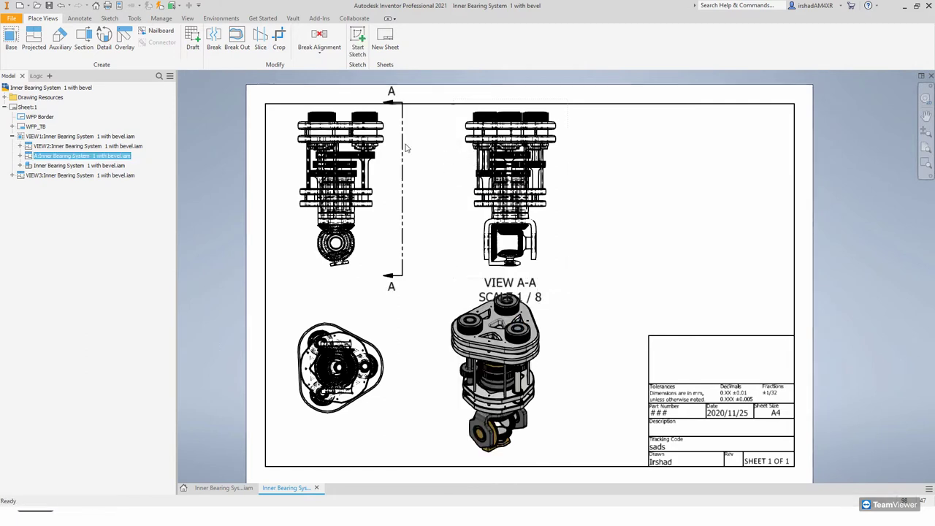
Step: Move the unaligned side view freely around the sheet, down beside the isometric view and back up beside the front view
mouse_move(455, 157)
left_mouse_down()
mouse_move(503, 155)
mouse_move(449, 154)
left_mouse_up()
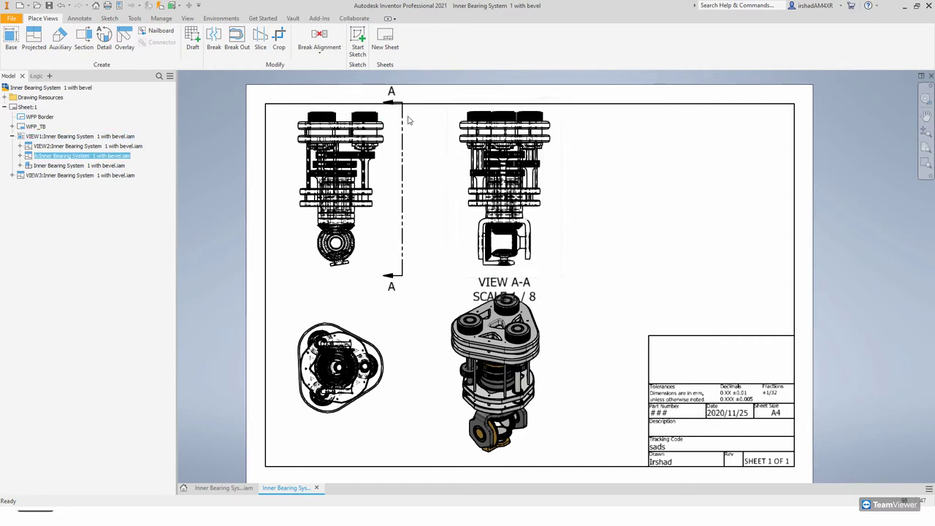
left_click_drag(456, 210, 585, 205)
left_click_drag(593, 216, 559, 401)
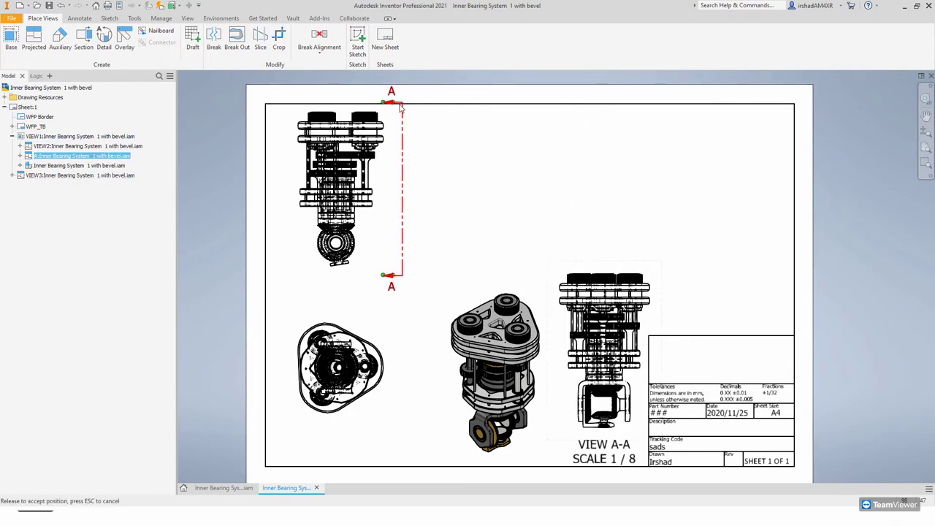
left_click_drag(549, 336, 493, 171)
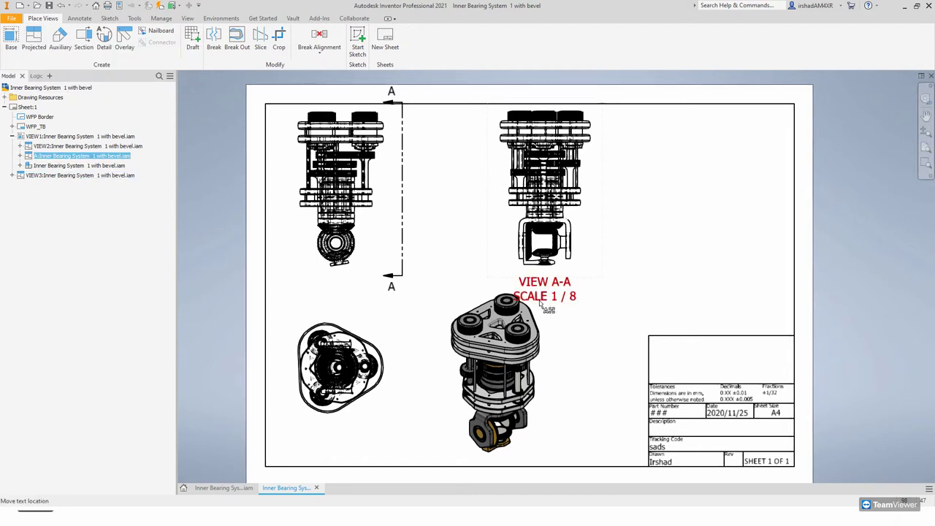
Step: Edit the front view to use the Hidden Line Removed style, keeping the 1/8 scale
scroll(360, 302, "down", 8)
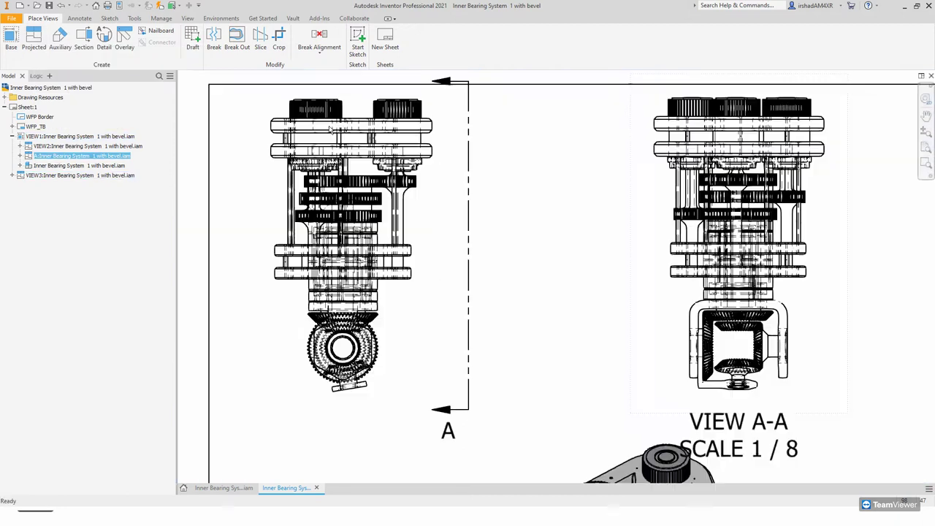
scroll(412, 123, "up", 6)
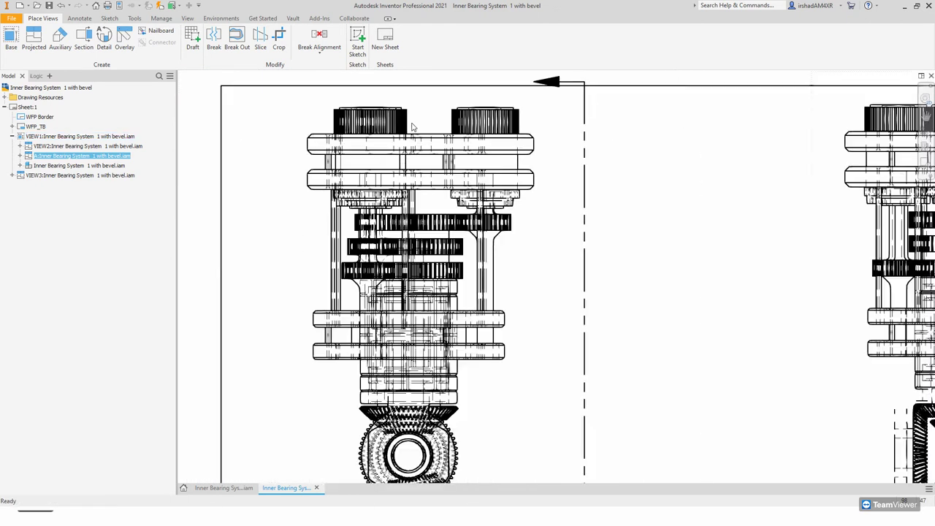
right_click(416, 97)
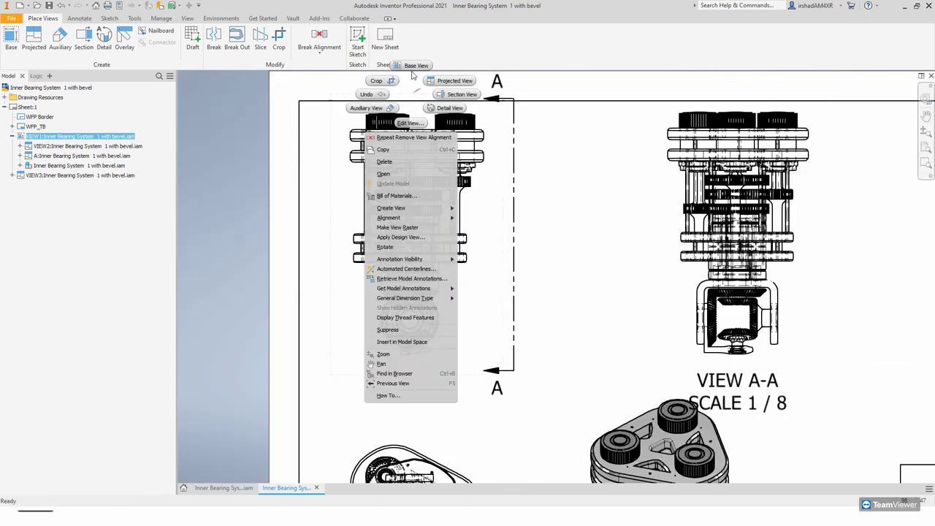
key("Escape")
double_click(523, 140)
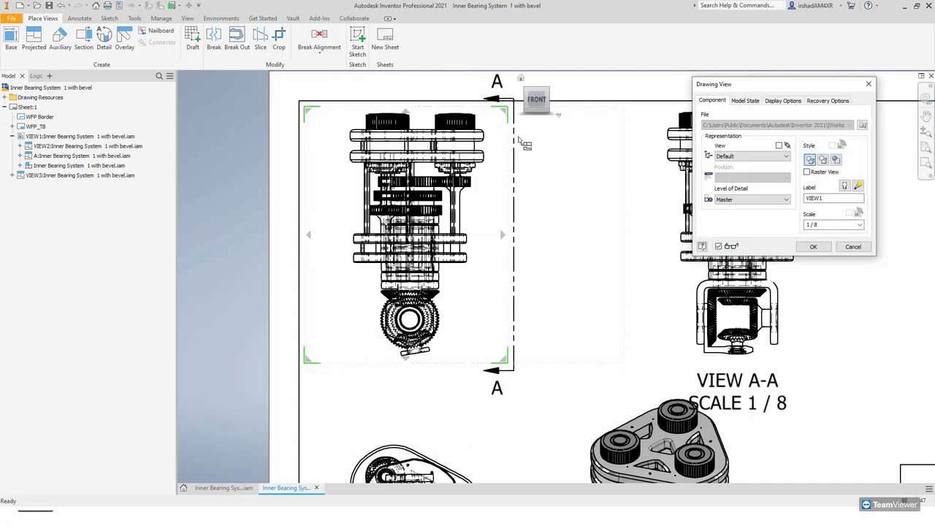
left_click(823, 162)
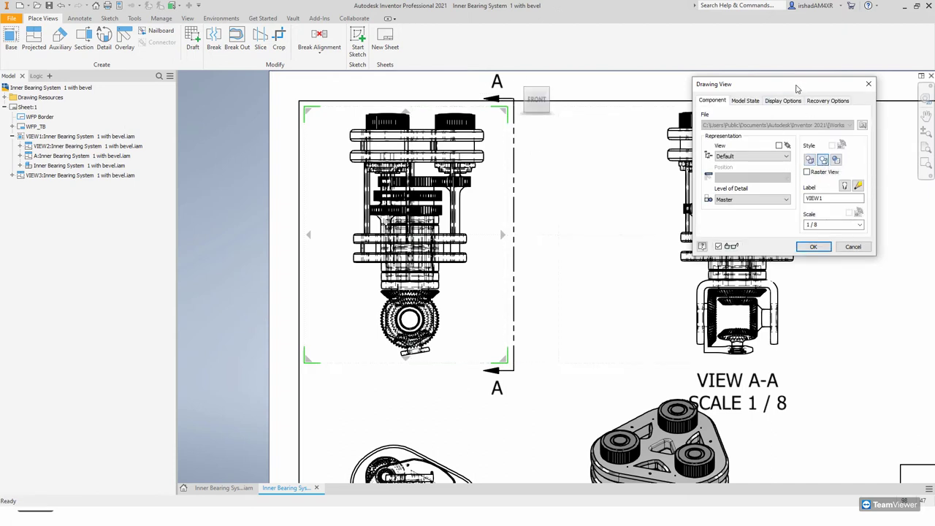
left_click_drag(797, 89, 629, 64)
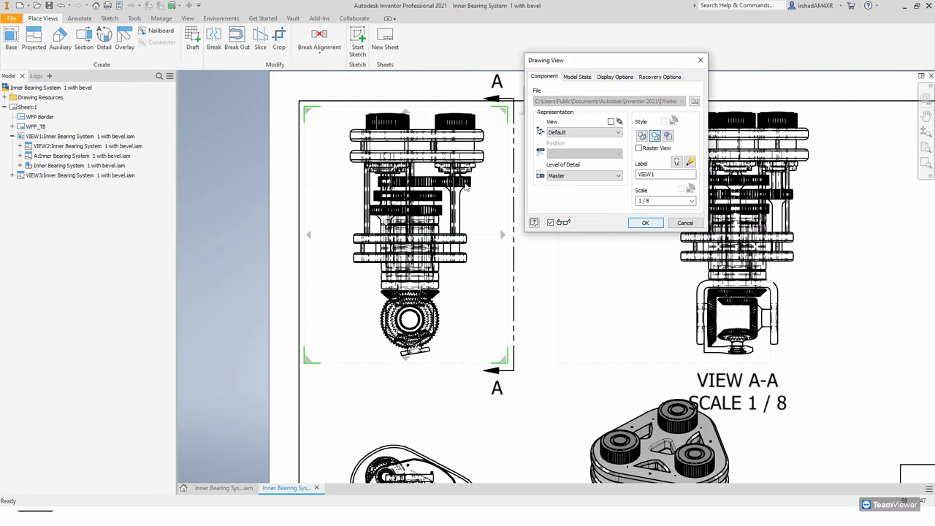
scroll(405, 155, "up", 5)
middle_click_drag(358, 162, 362, 193)
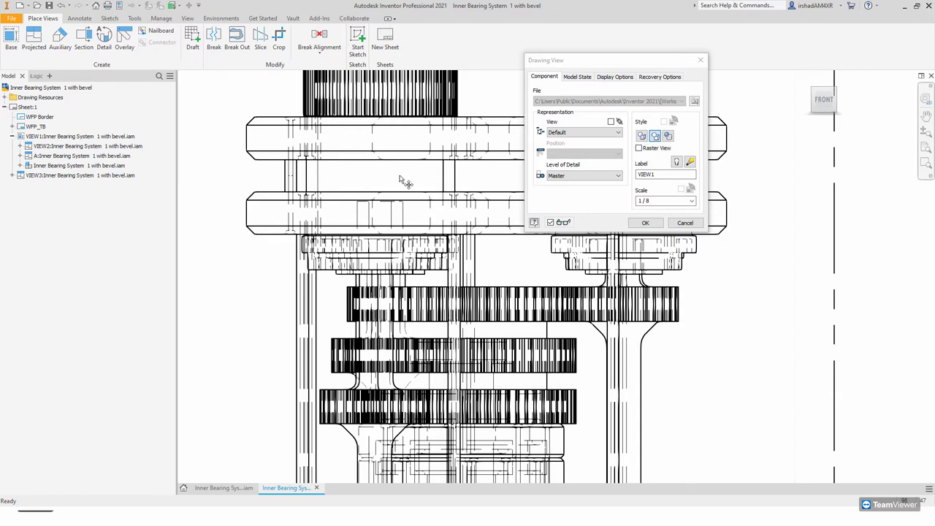
scroll(359, 176, "down", 5)
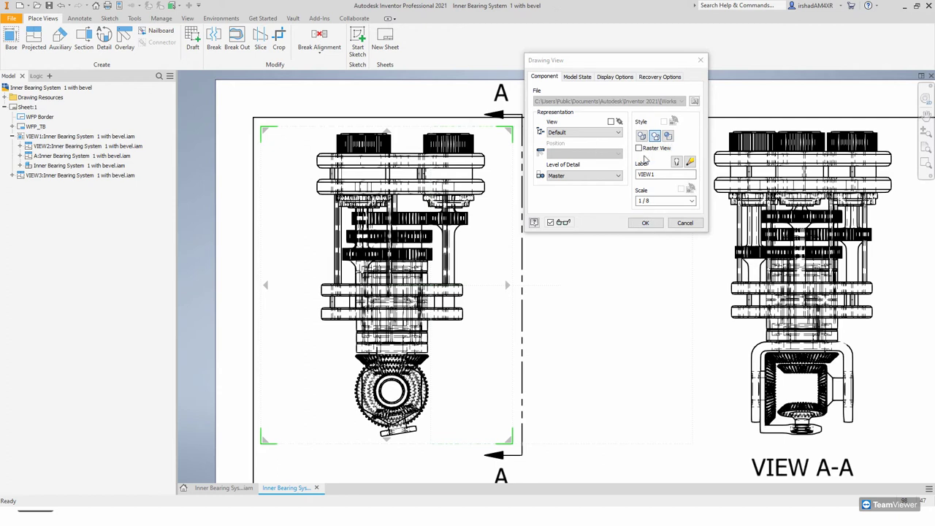
left_click(645, 223)
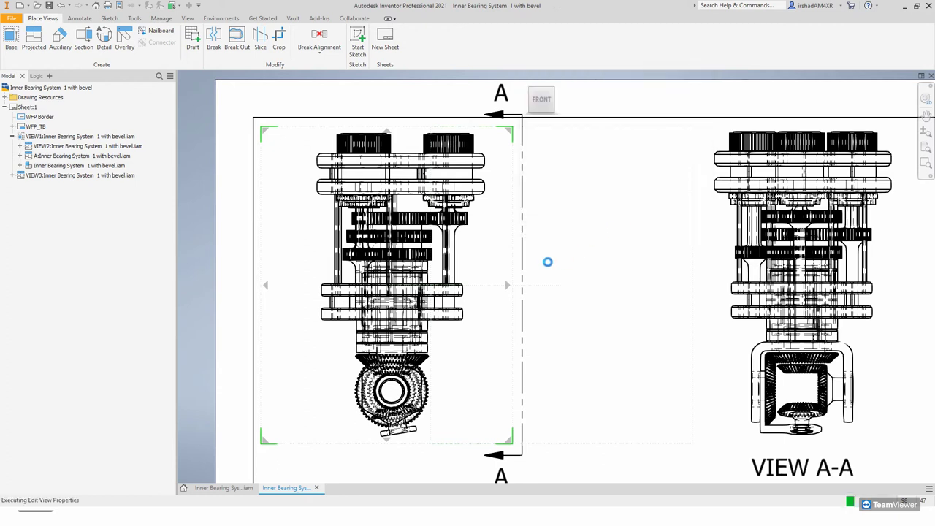
Step: Examine the front and side views up close and across the whole sheet to check the hidden line removal
middle_click_drag(500, 227, 454, 182)
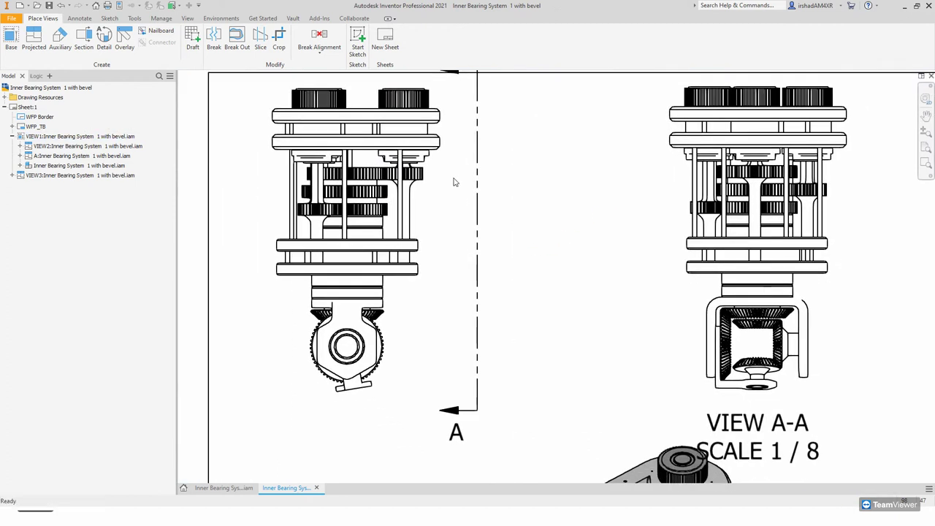
scroll(453, 182, "up", 3)
scroll(453, 182, "down", 6)
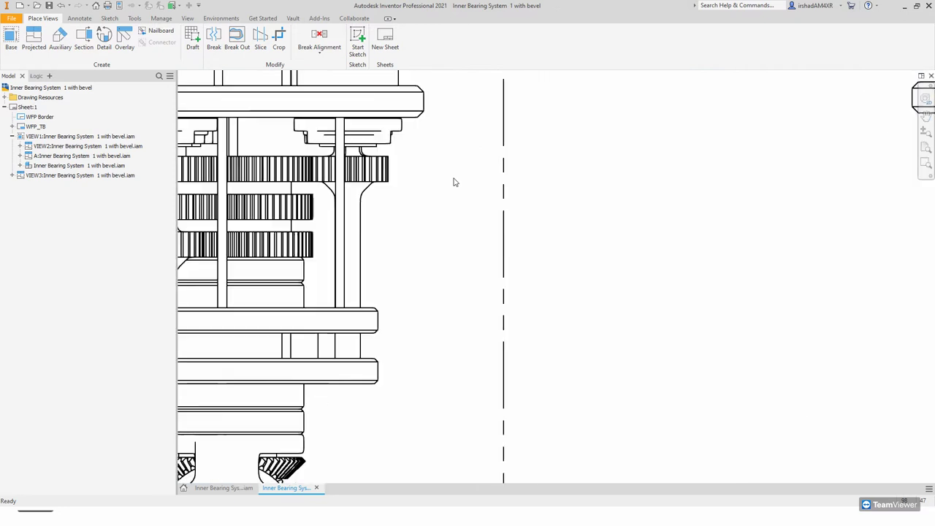
scroll(450, 262, "up", 1)
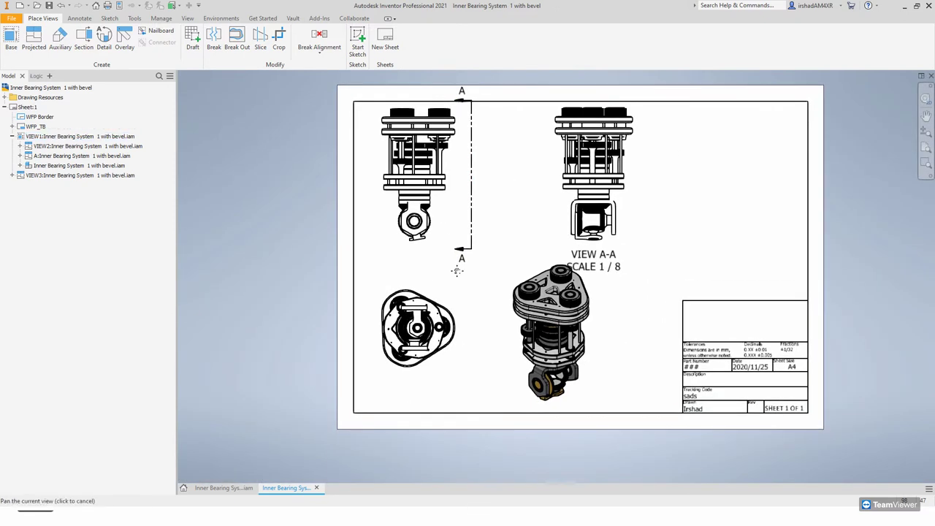
scroll(392, 149, "up", 5)
scroll(458, 205, "down", 5)
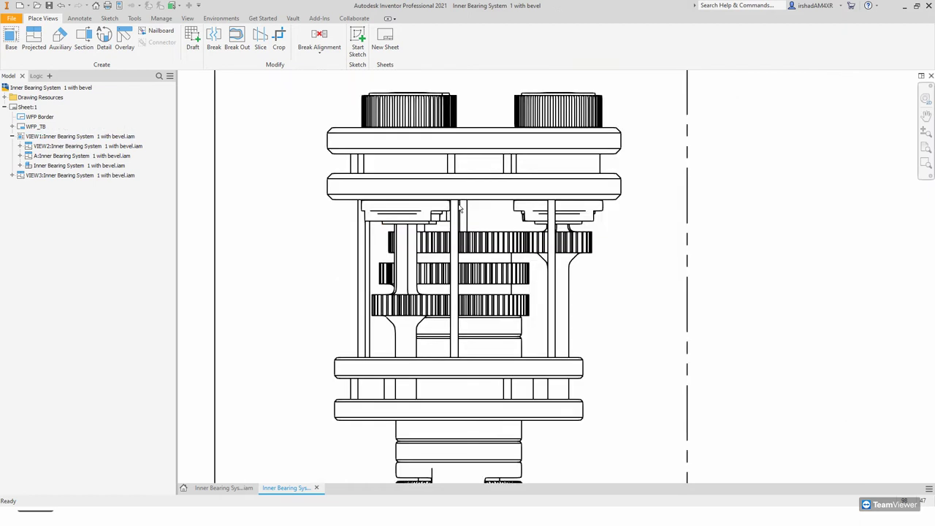
middle_click_drag(613, 221, 468, 212)
scroll(467, 212, "down", 3)
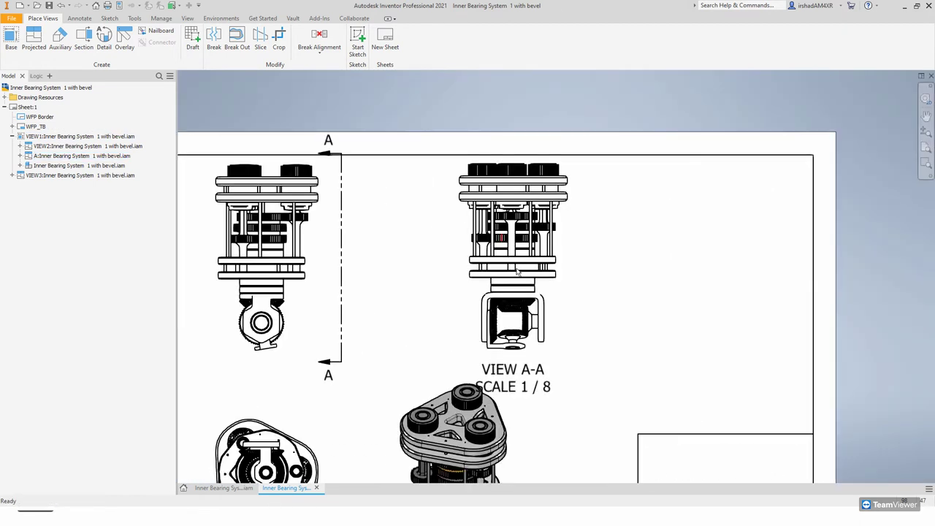
scroll(528, 252, "down", 1)
scroll(532, 249, "down", 1)
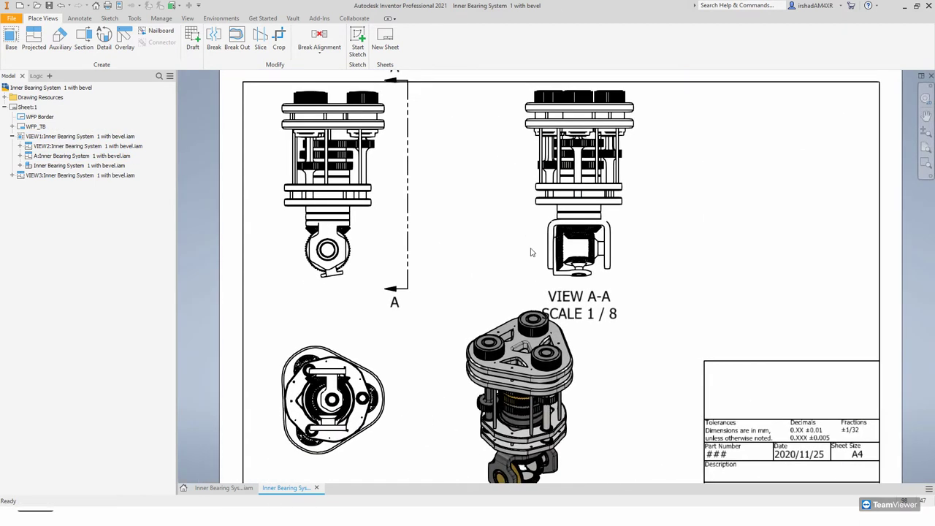
scroll(538, 260, "down", 1)
middle_click_drag(539, 260, 527, 262)
Step: Try to align the side view horizontally with the front view, and shift it farther from the front view
right_click(509, 167)
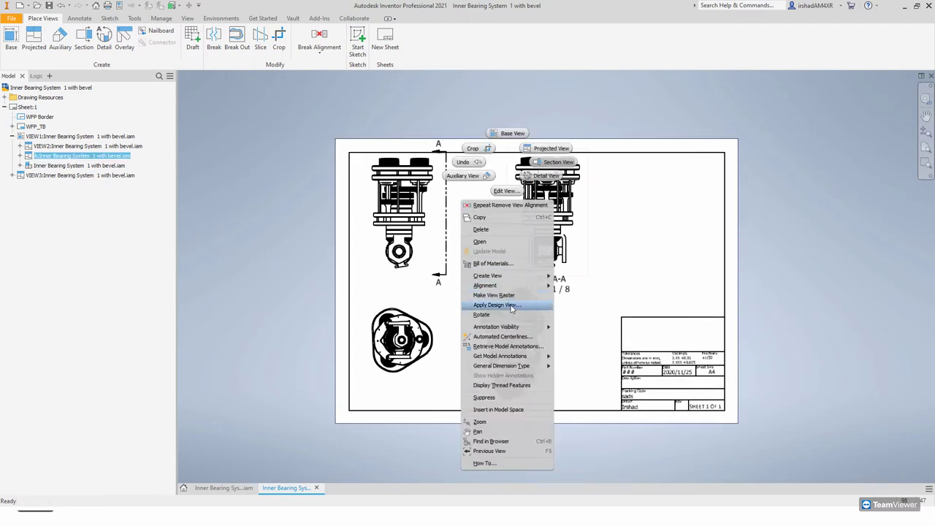
mouse_move(516, 287)
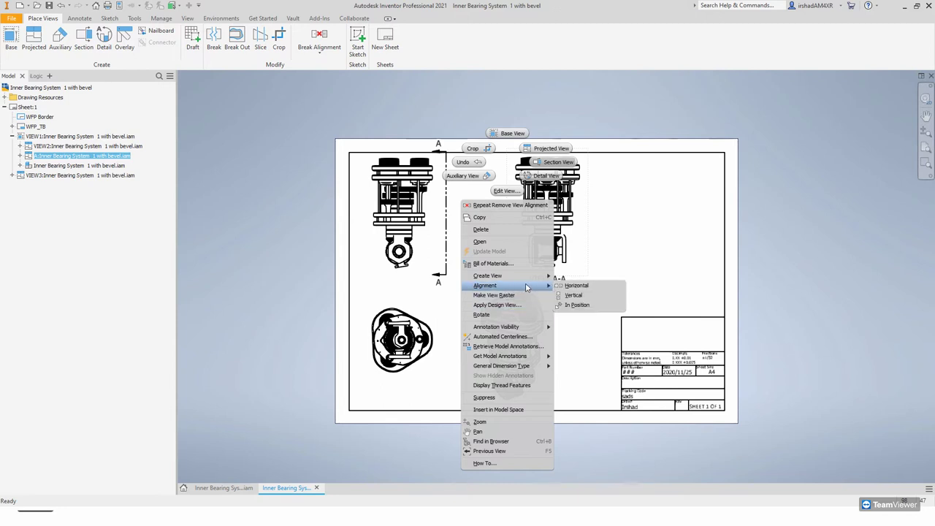
left_click(574, 285)
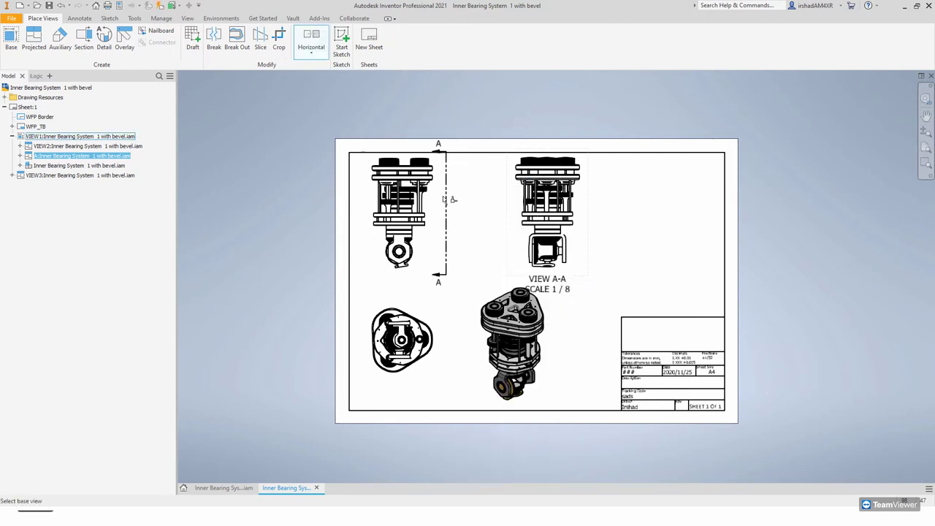
left_click(440, 207)
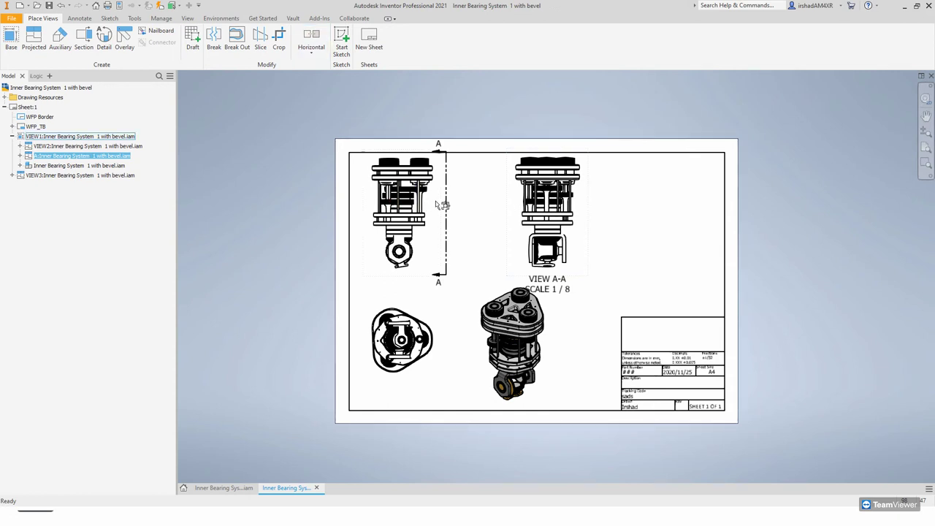
left_click(518, 199)
Step: Align the side view horizontally with the front view and move it closer to the front view
right_click(534, 201)
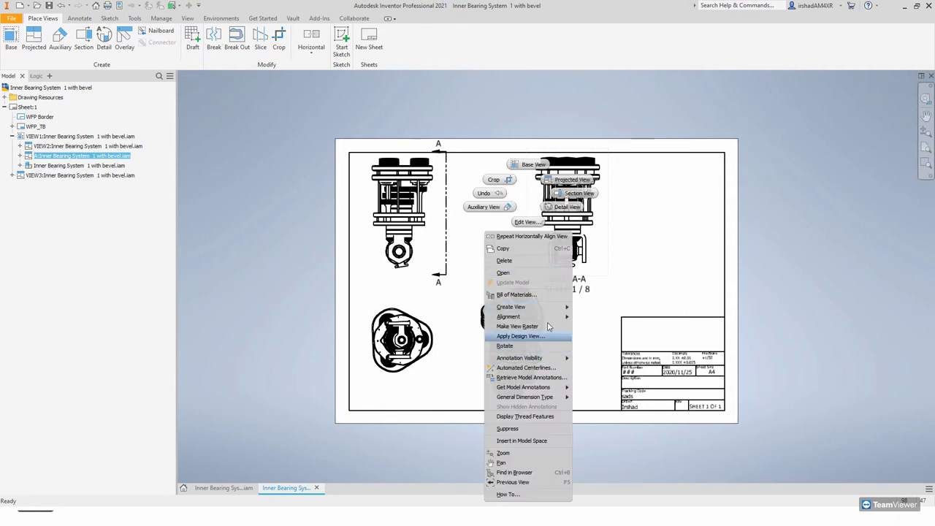
mouse_move(550, 319)
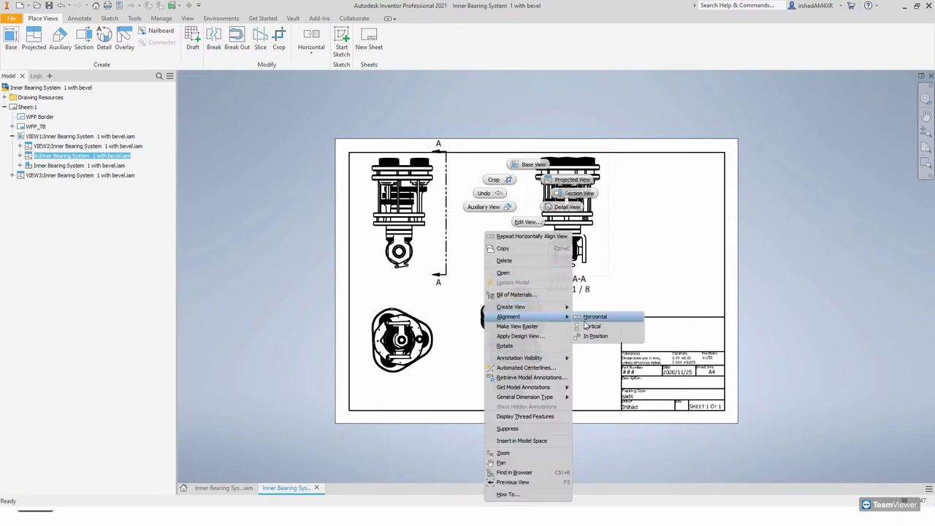
left_click(592, 316)
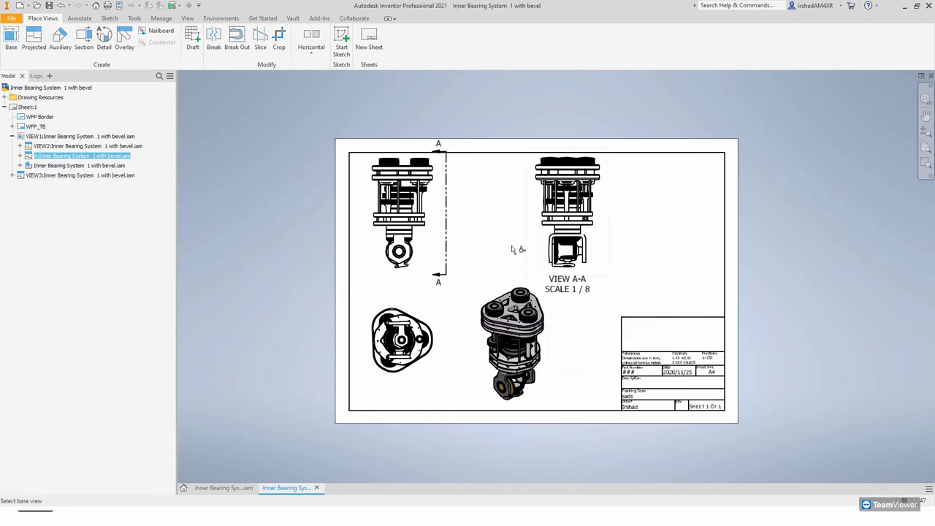
left_click(429, 210)
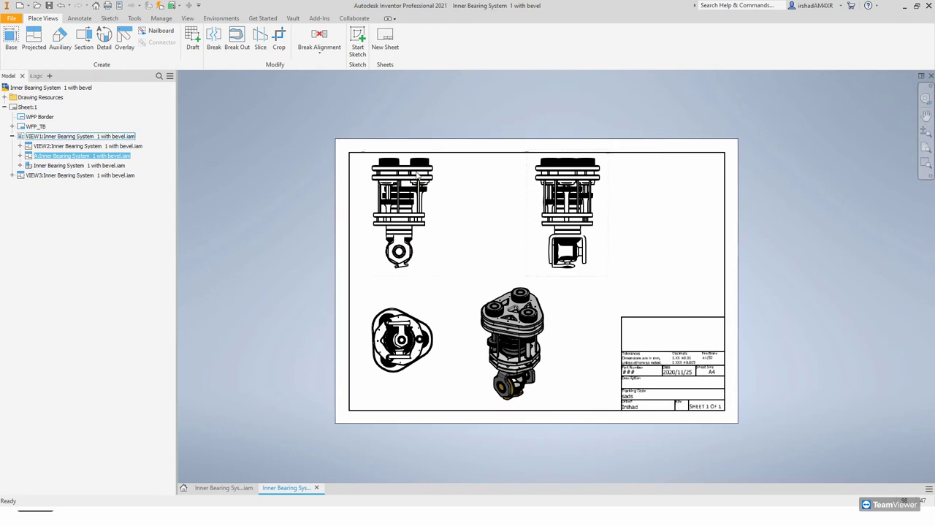
left_click_drag(529, 195, 493, 200)
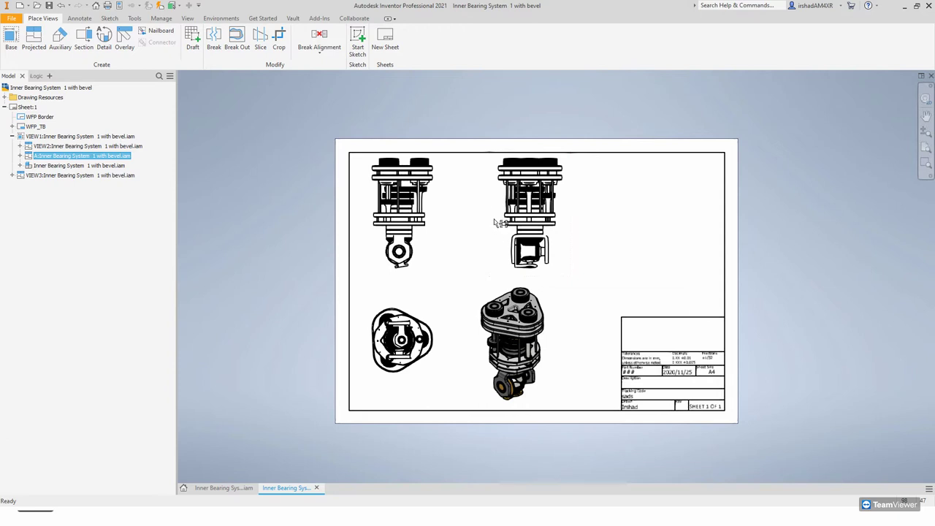
Step: Try to rotate the side view by one of its edges, making the edge horizontal
right_click(492, 225)
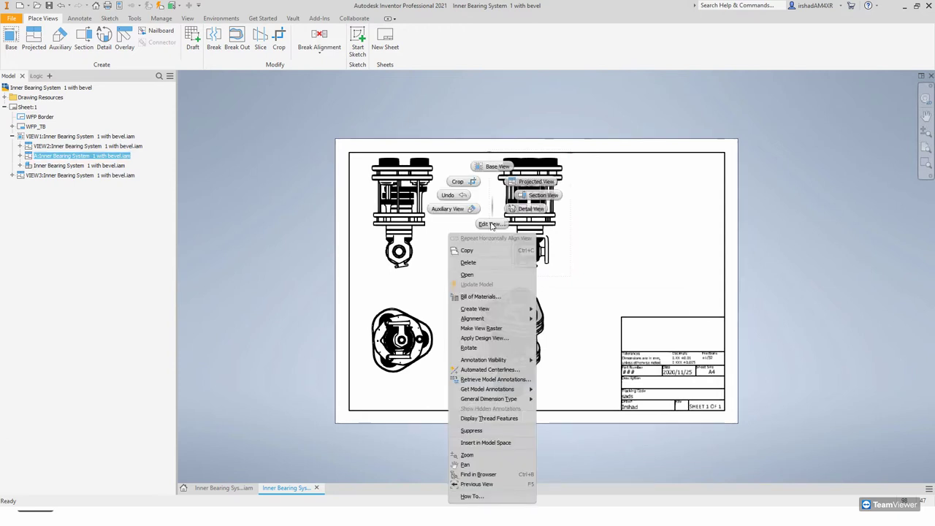
left_click(471, 348)
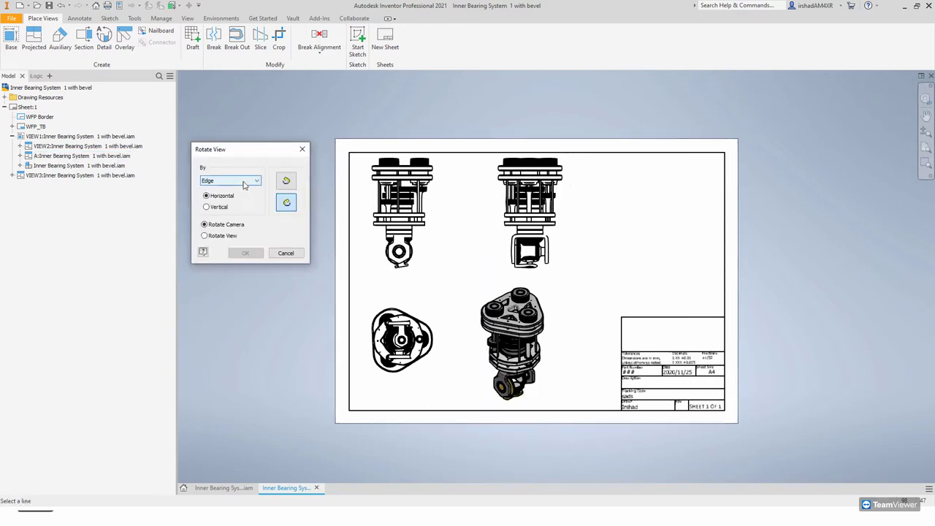
left_click(526, 229)
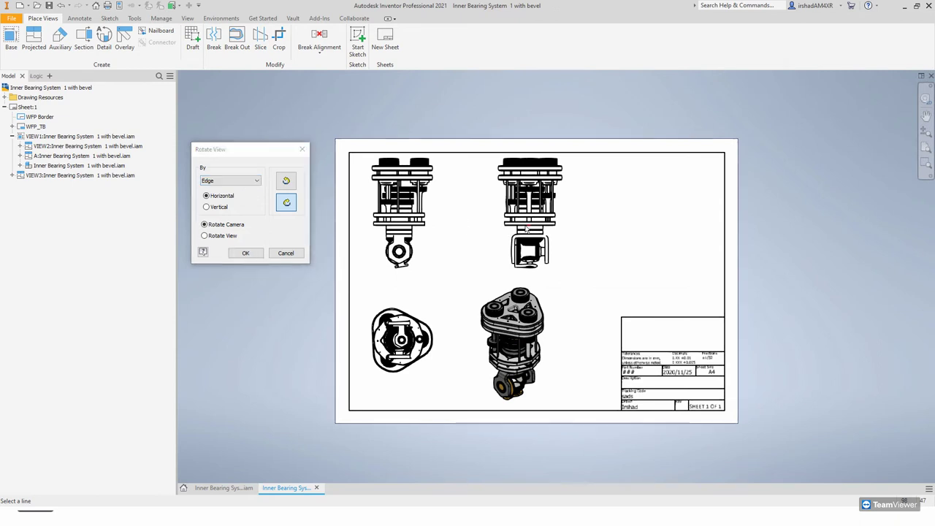
left_click(283, 187)
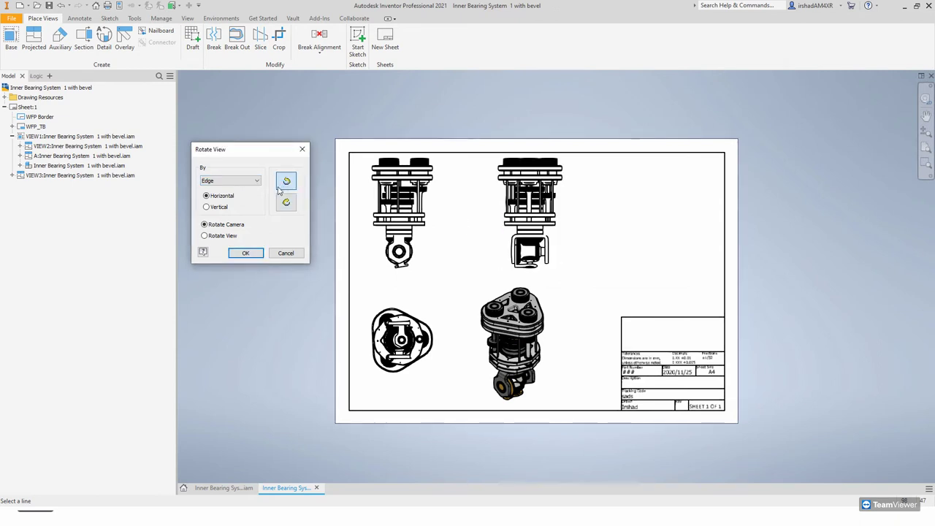
Step: Try rotating the side view to an absolute angle of 25 degrees, leaving the rotation unapplied
left_click(232, 181)
left_click(219, 201)
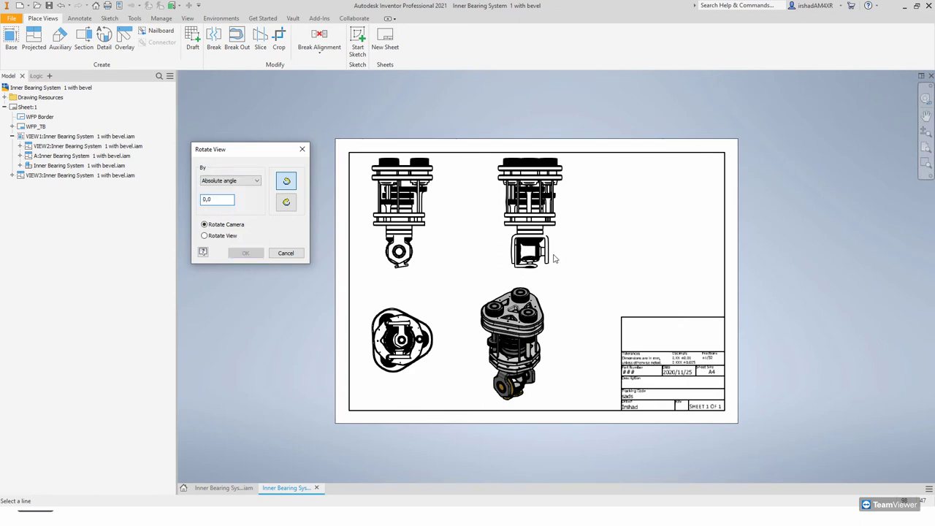
left_click(286, 202)
left_click(216, 198)
type("25")
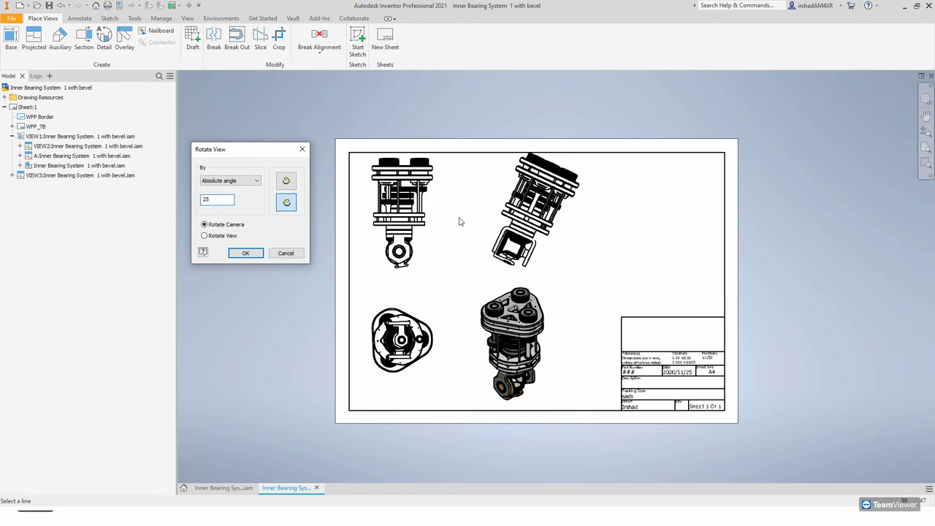
left_click(286, 253)
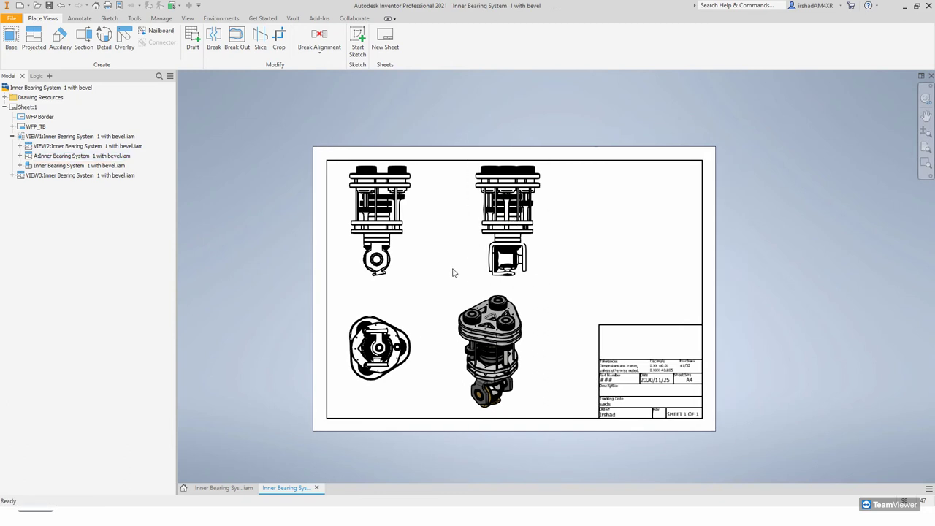
Step: Move the front view slightly down, away from the upper edge of the drawing border
mouse_move(451, 271)
middle_mouse_down()
mouse_move(451, 260)
mouse_move(444, 263)
mouse_move(526, 260)
middle_mouse_up()
middle_click_drag(464, 299, 463, 257)
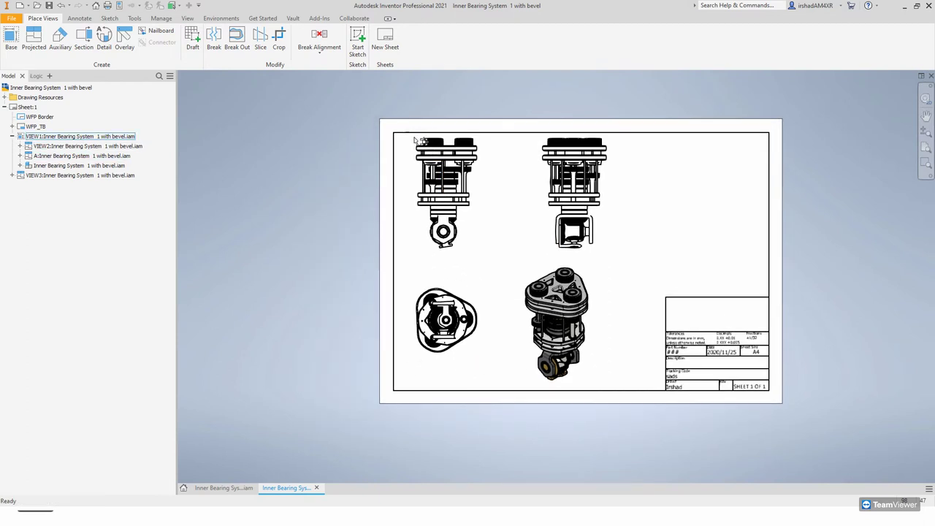
left_click_drag(414, 140, 410, 148)
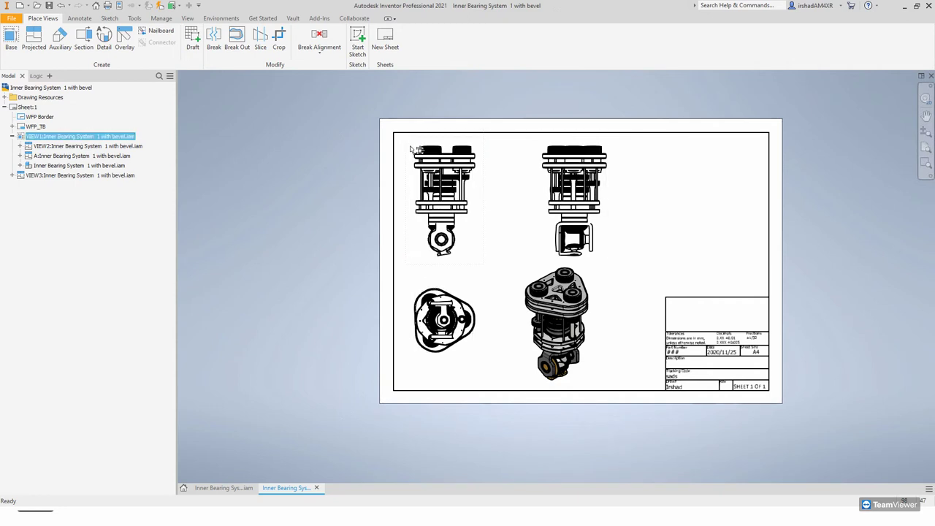
Step: Edit the front view and change its label to Test
right_click(480, 256)
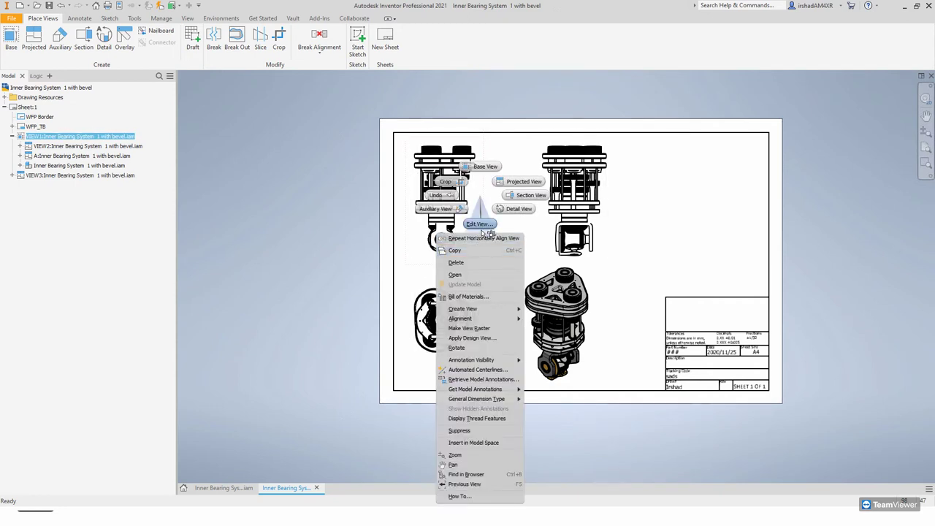
left_click(480, 224)
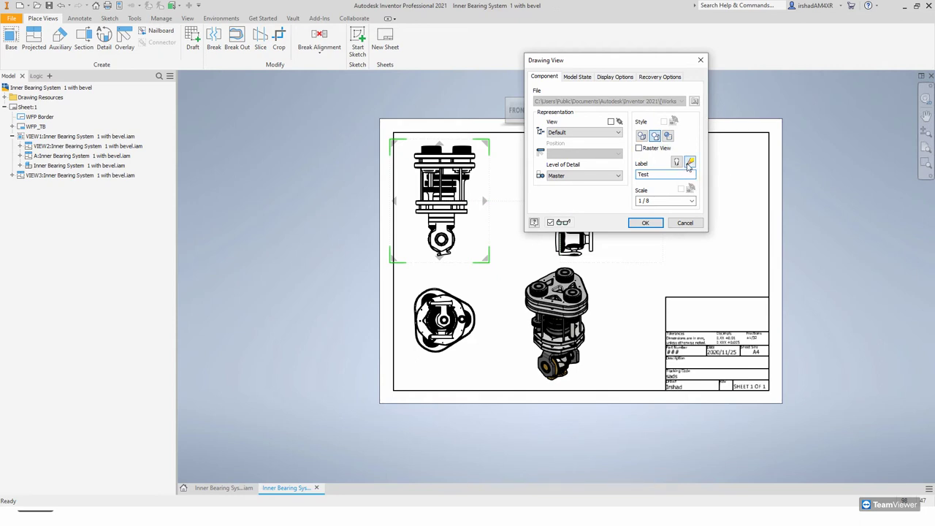
left_click(689, 163)
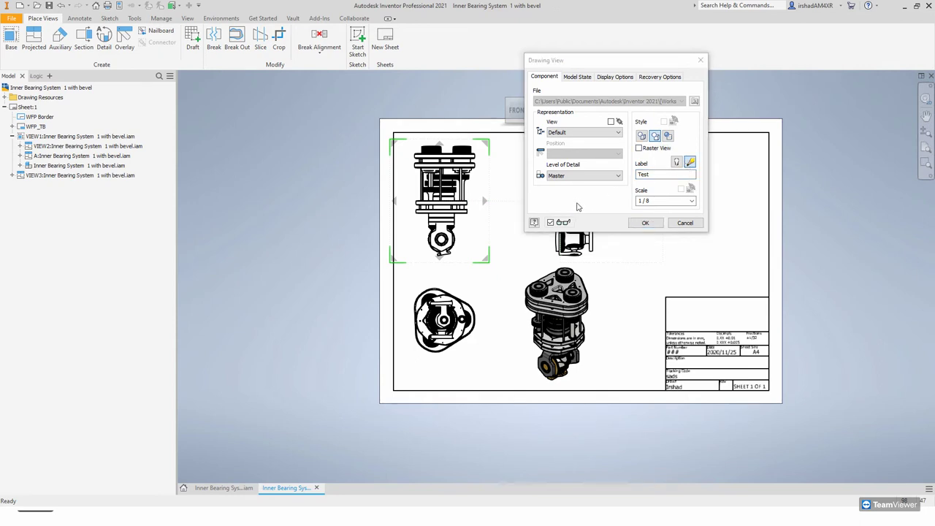
left_click(425, 310)
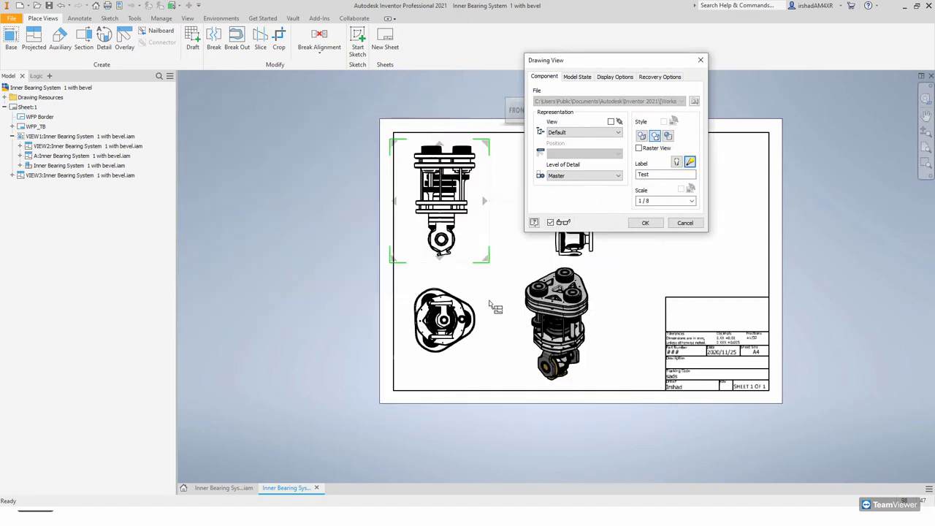
left_click(647, 224)
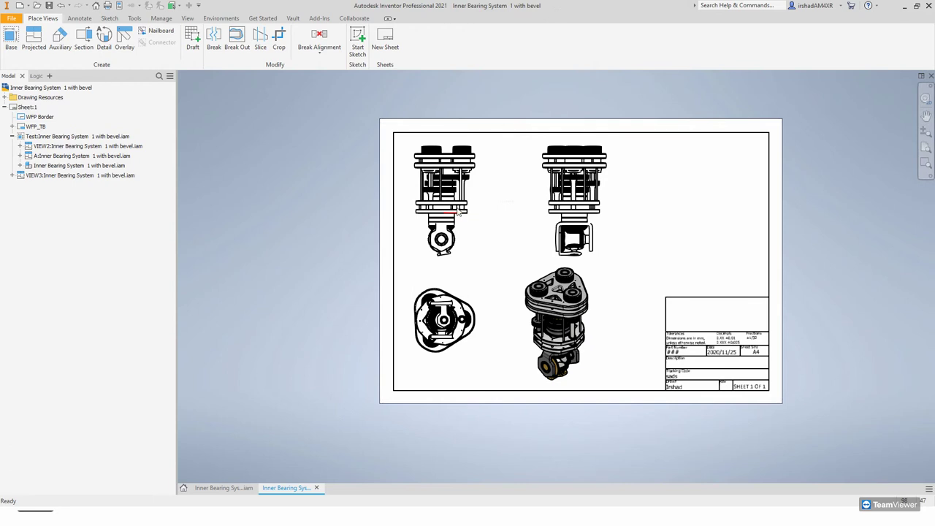
Step: Make the front view's label visible on the sheet
right_click(482, 175)
left_click(476, 199)
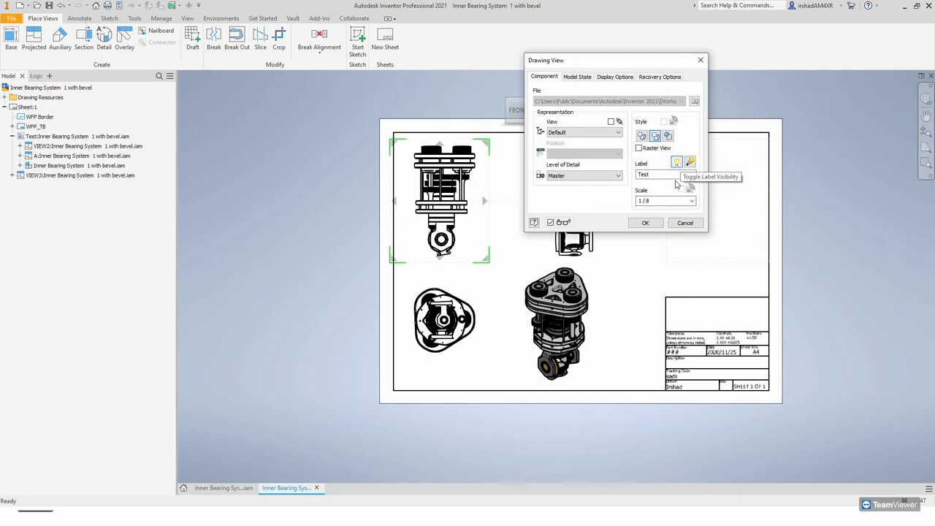
left_click(646, 222)
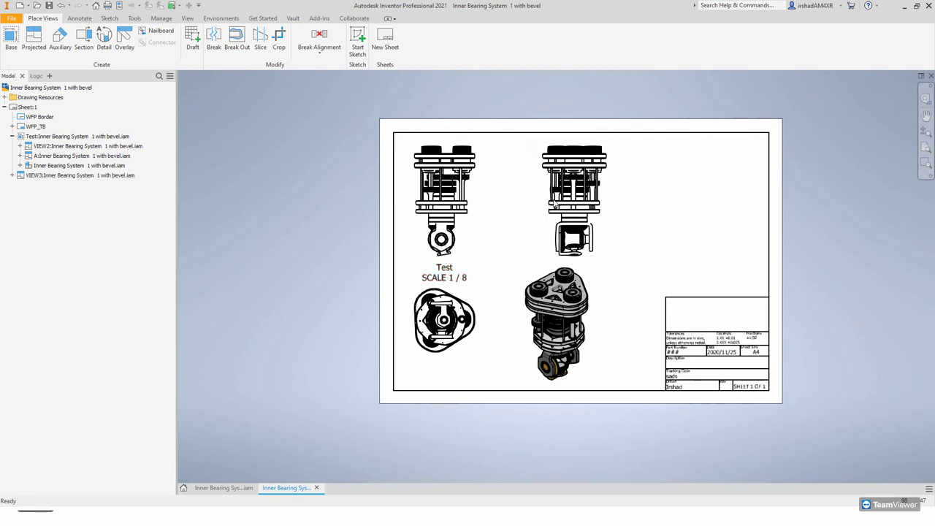
key("Home")
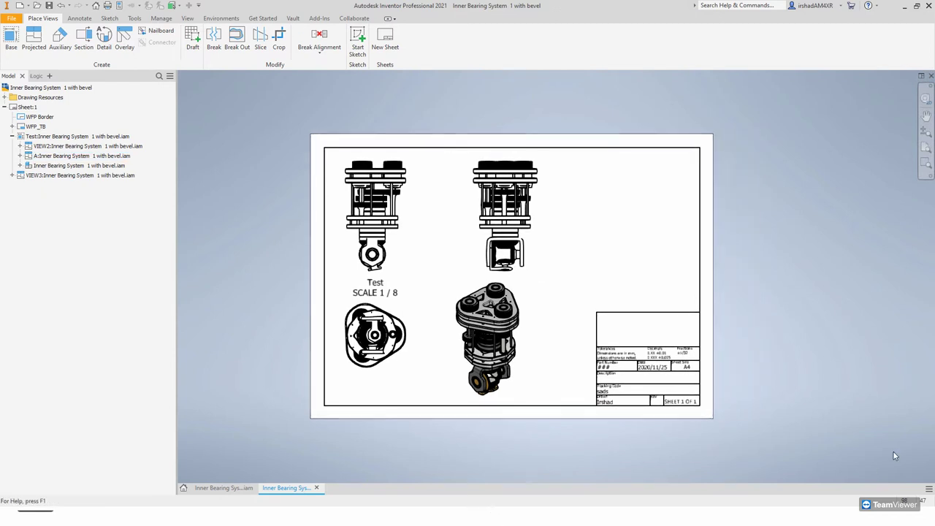
mouse_move(523, 519)
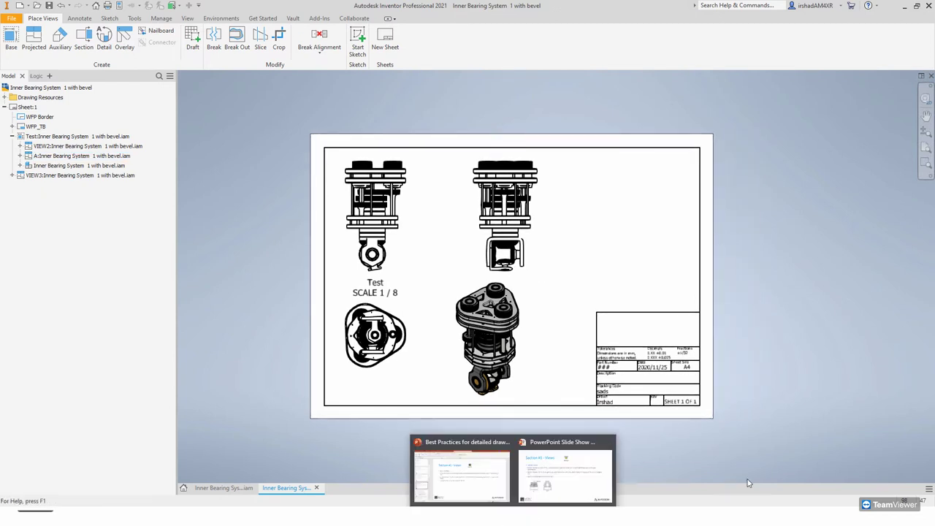
left_click(541, 475)
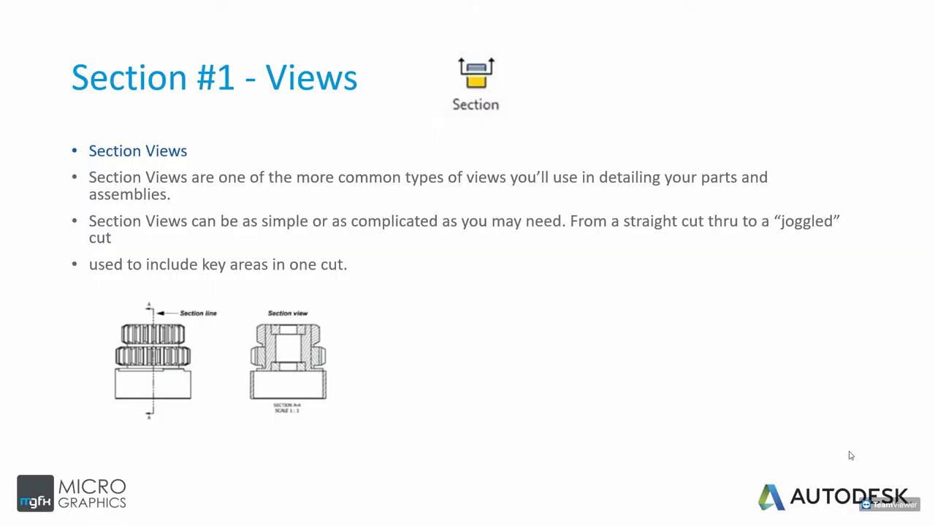
left_click(365, 280)
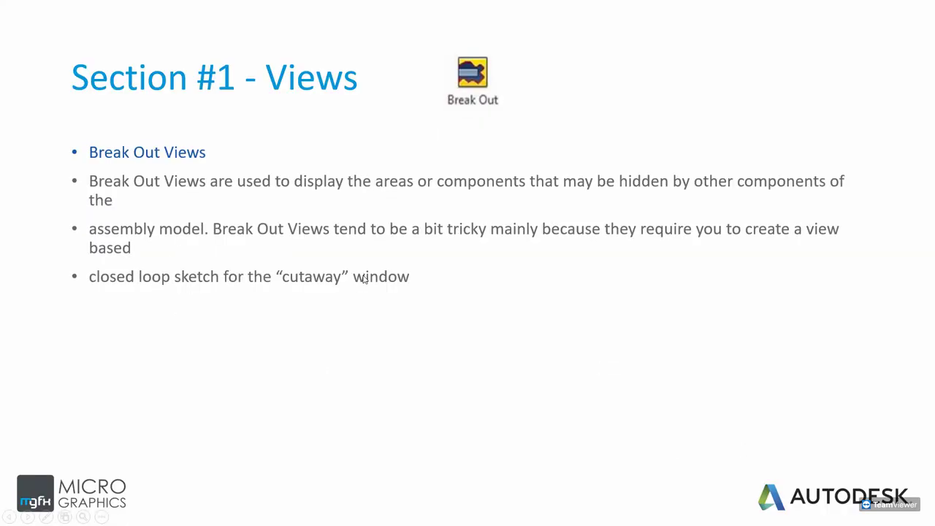
scroll(364, 279, "up", 1)
scroll(364, 280, "down", 2)
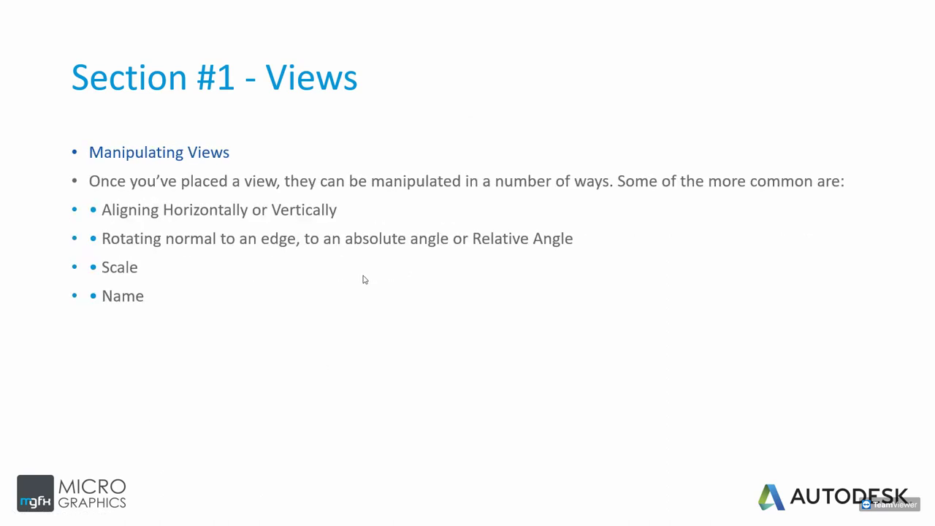
scroll(365, 280, "up", 2)
scroll(364, 280, "down", 1)
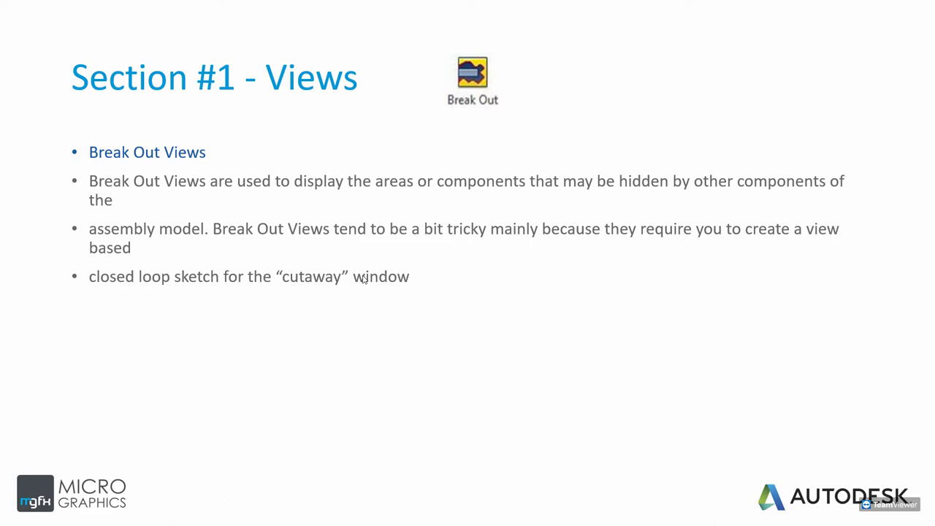
scroll(365, 279, "up", 1)
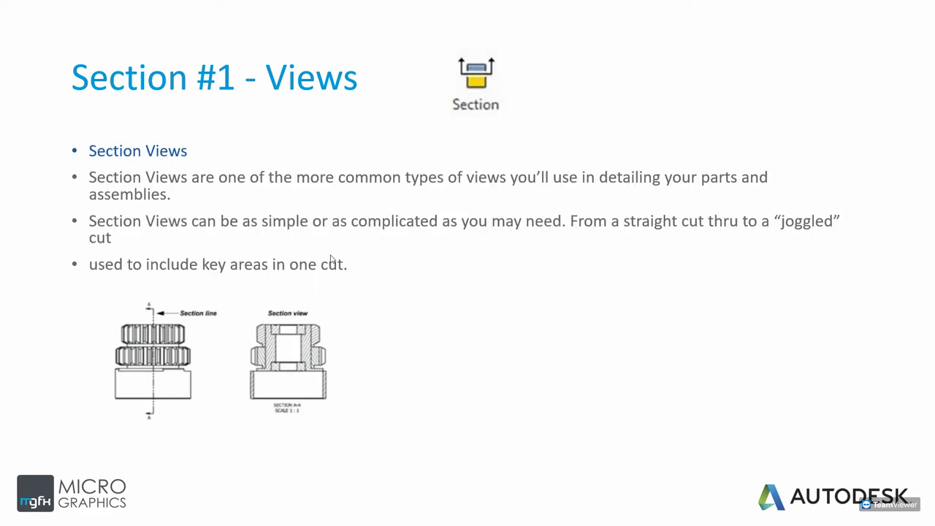
scroll(278, 272, "down", 1)
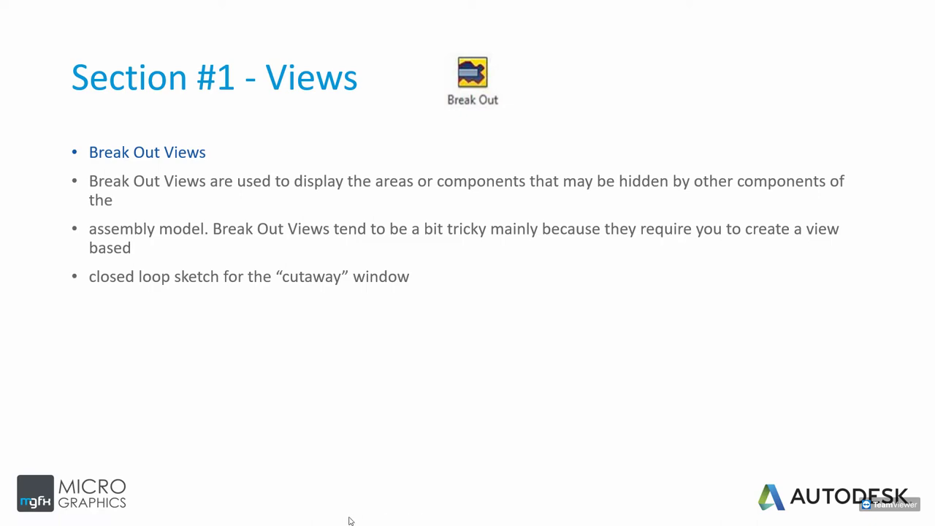
key("alt+Tab")
Step: Start a section view from the side view, cutting it with a vertical section line through its center
left_click(85, 36)
scroll(393, 187, "up", 3)
middle_click_drag(410, 196, 356, 177)
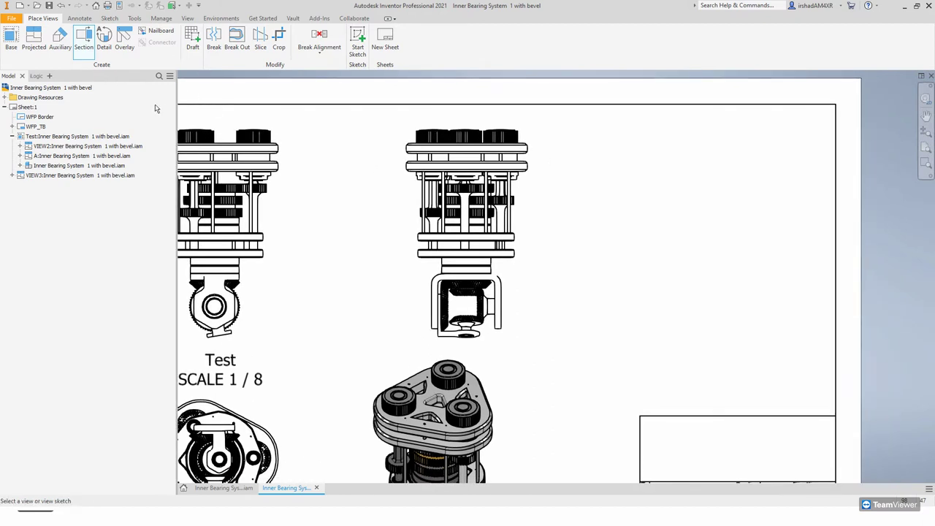
left_click(448, 126)
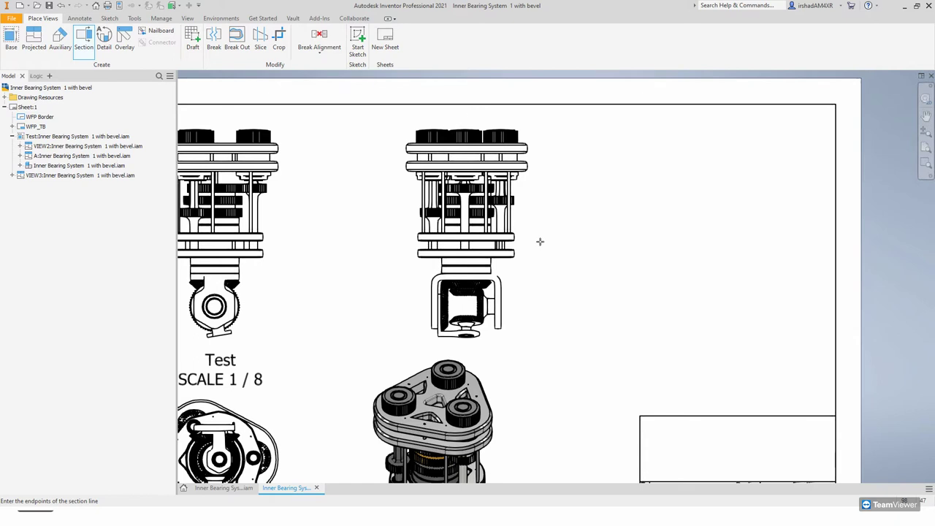
left_click(461, 111)
left_click(462, 352)
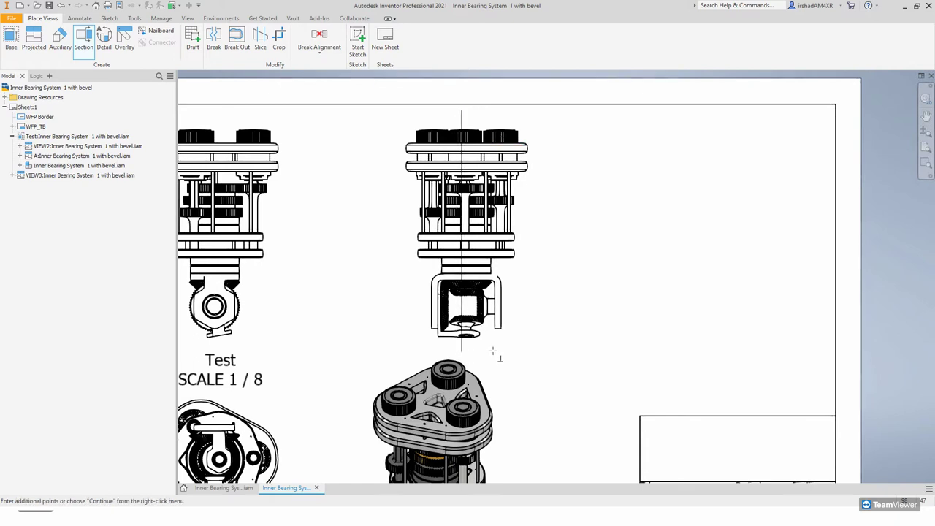
right_click(511, 354)
left_click(551, 354)
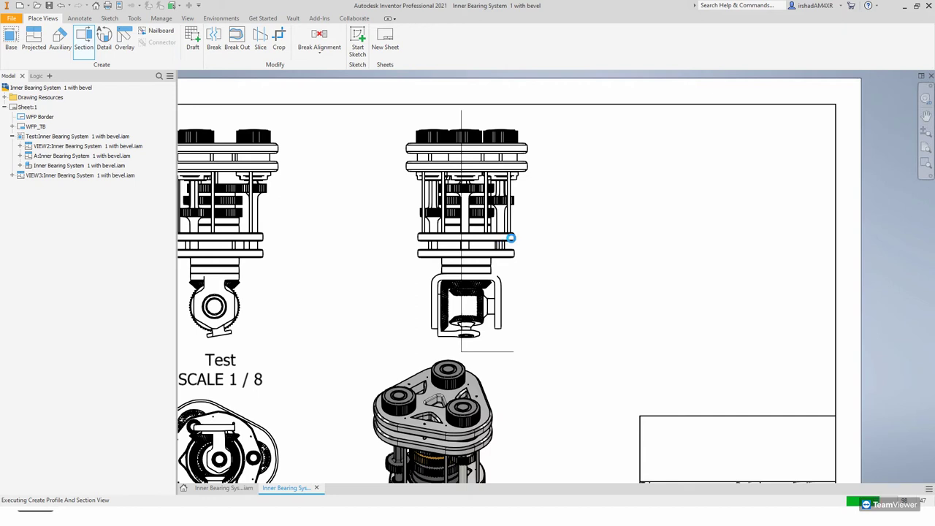
right_click(509, 237)
left_click(509, 212)
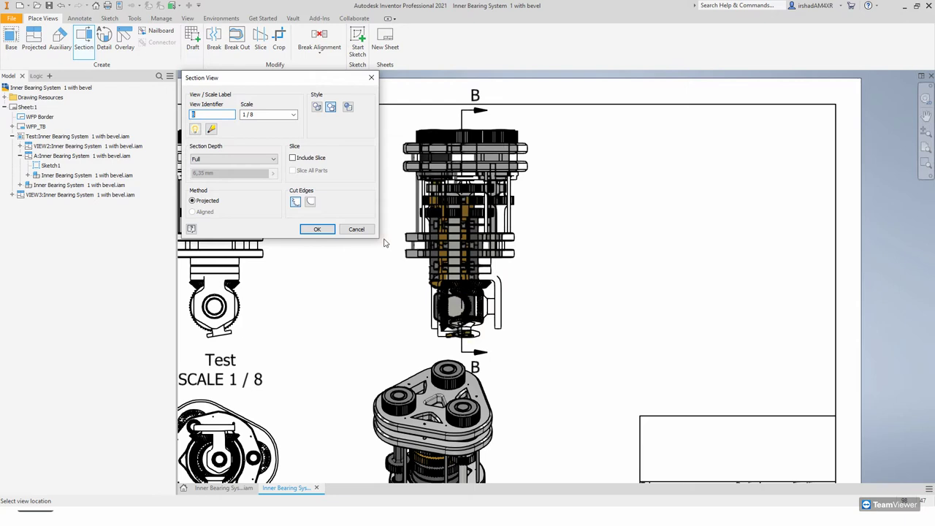
Step: Place the section view to the right of the side view, with full depth, 1/8 scale and projected method
middle_click_drag(401, 242, 537, 242)
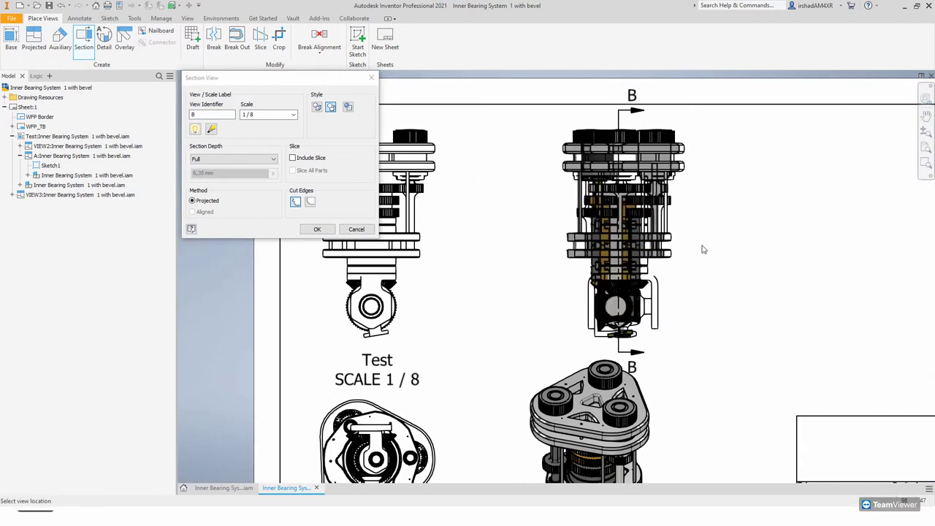
middle_click_drag(771, 252, 663, 256)
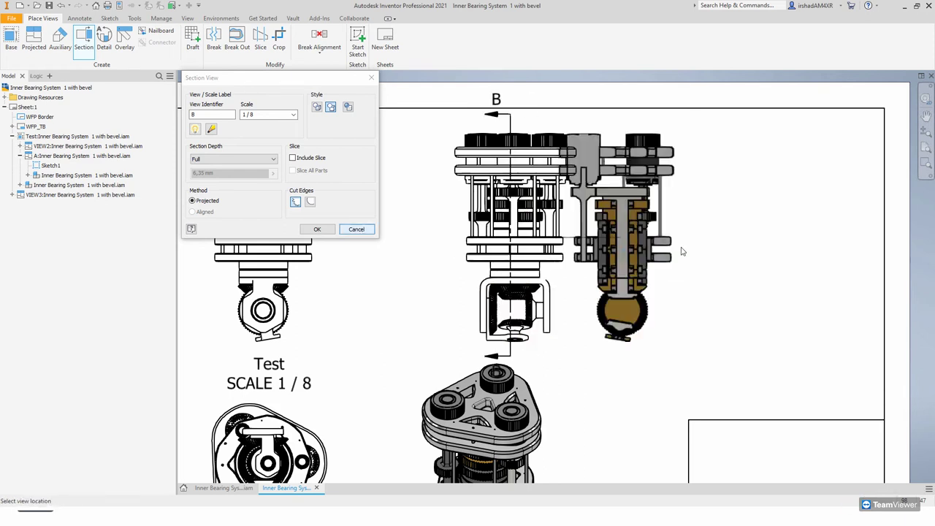
left_click(318, 229)
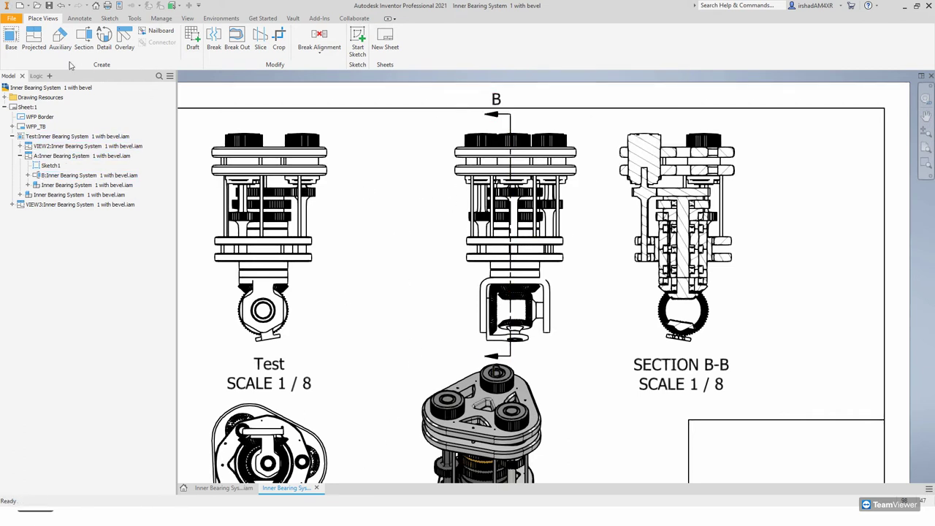
Step: Create a stepped section view from the Test front view and place it to its right, with 1/12 scale, full depth and aligned method
left_click(34, 36)
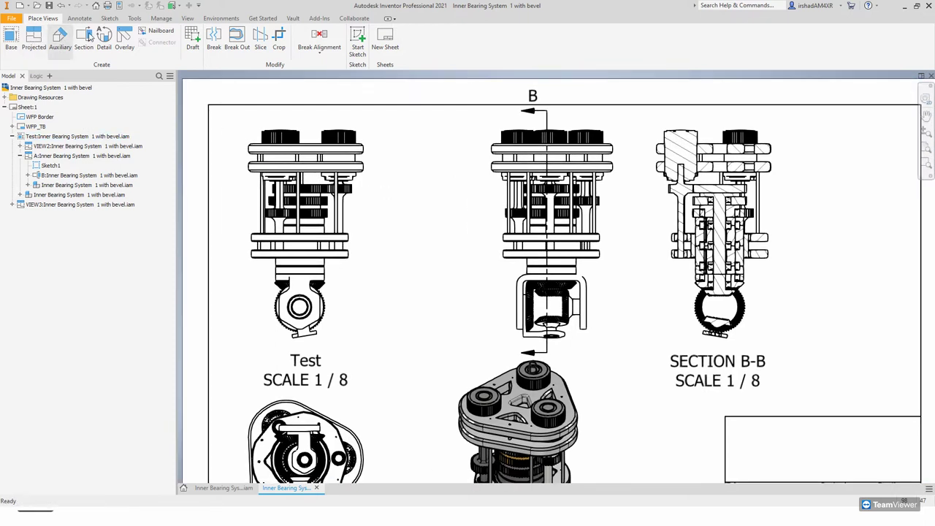
left_click(84, 36)
scroll(413, 287, "down", 3)
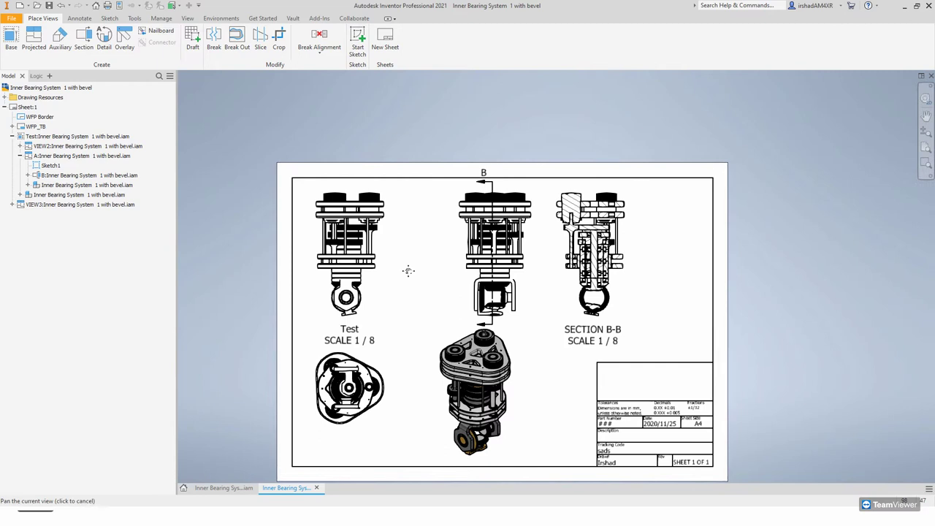
scroll(321, 197, "up", 3)
left_click(342, 152)
left_click(334, 137)
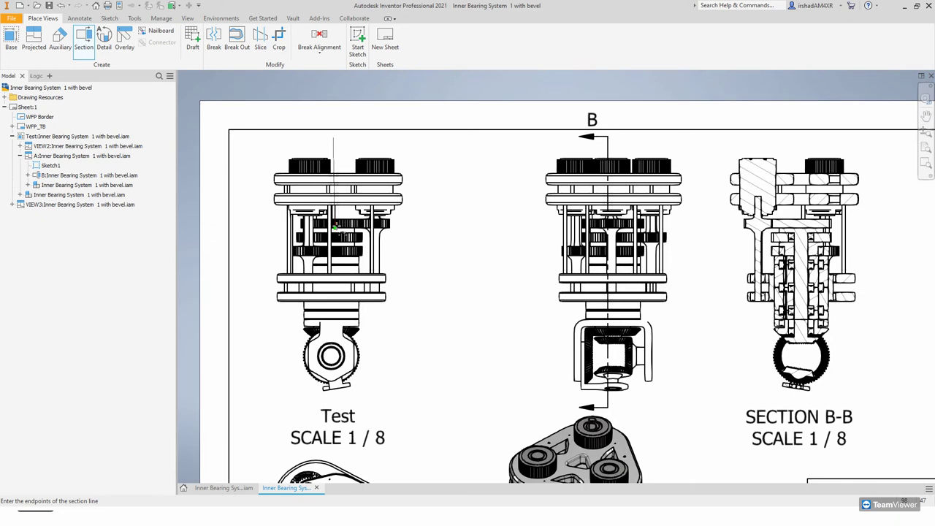
left_click(335, 229)
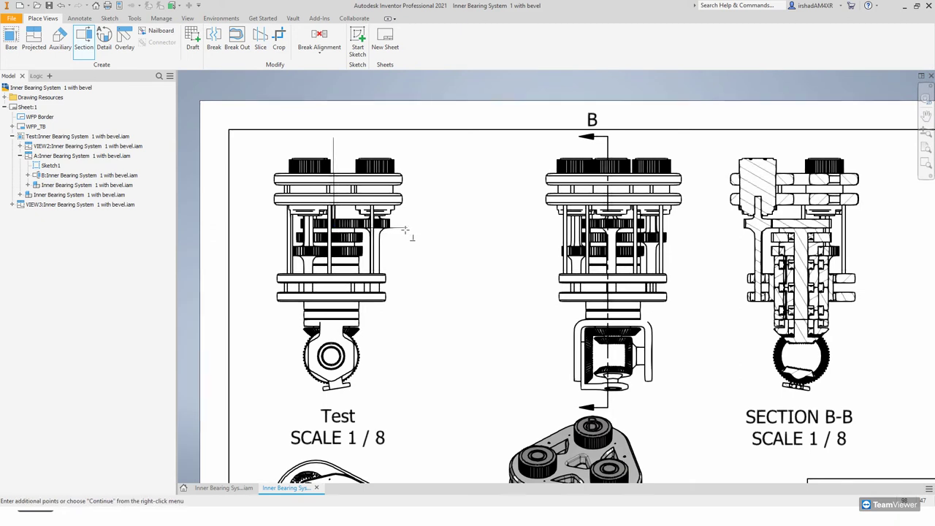
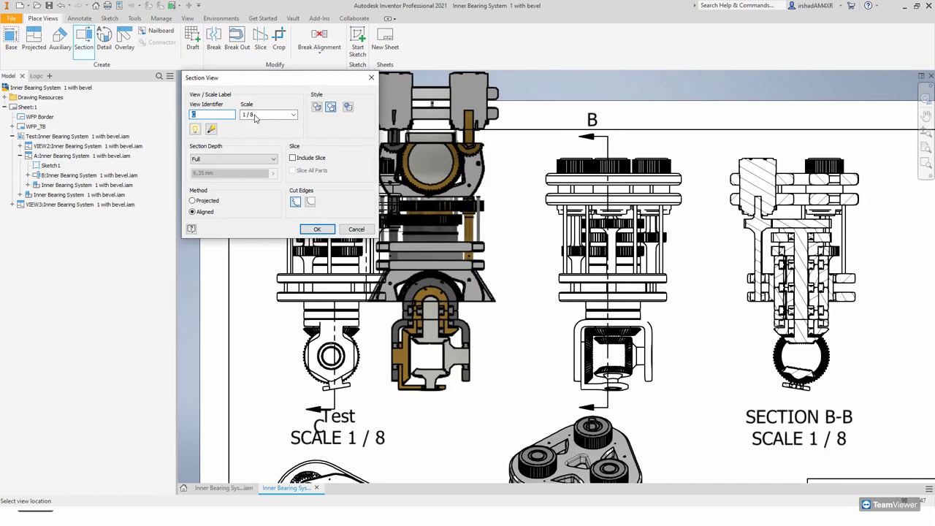
left_click(254, 115)
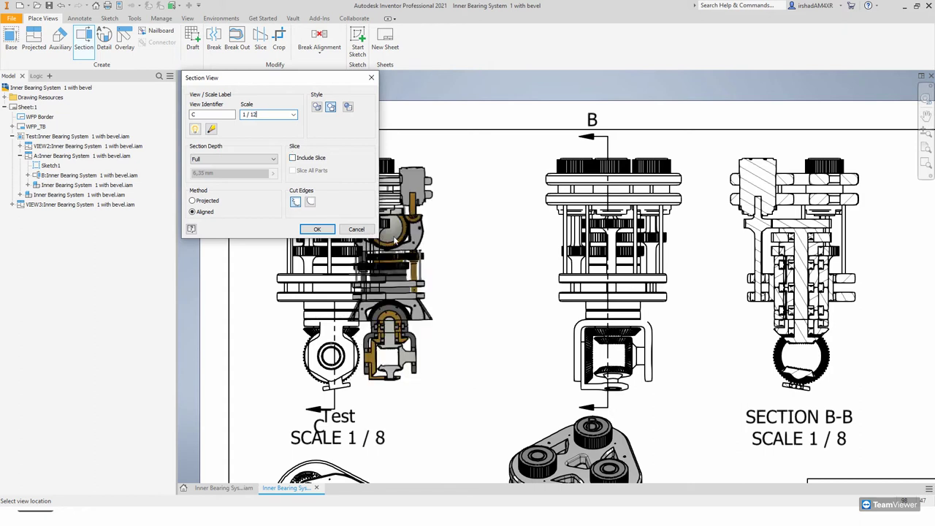
left_click(466, 232)
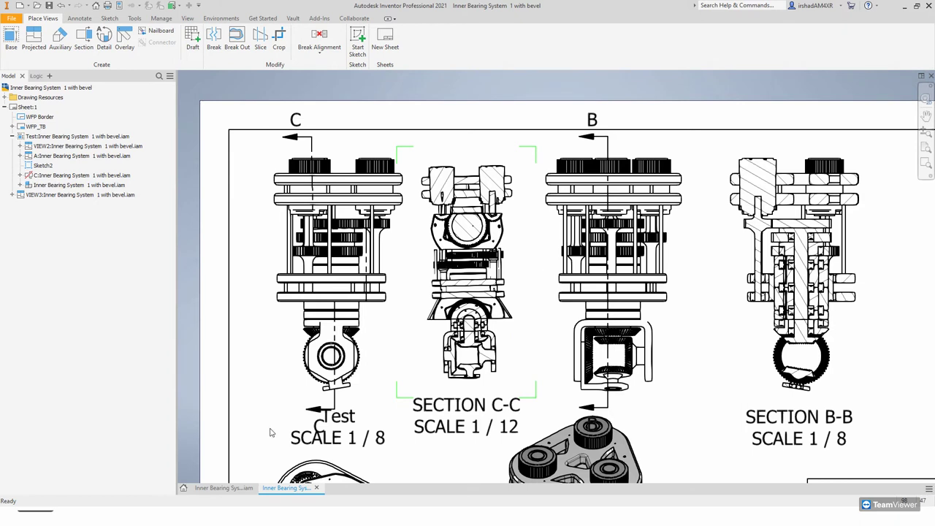
Step: Try to change the text size of the SECTION C-C view label
right_click(456, 414)
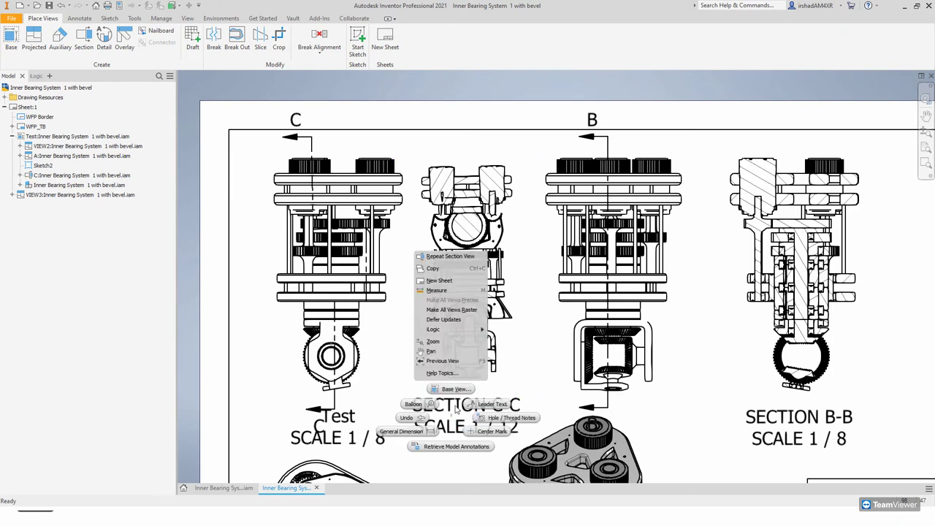
left_click(456, 407)
right_click(451, 402)
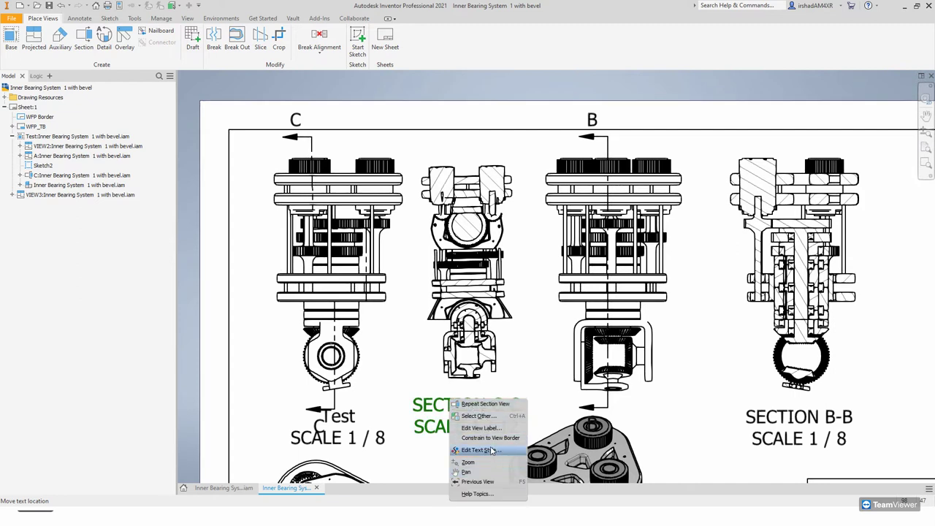
left_click(488, 438)
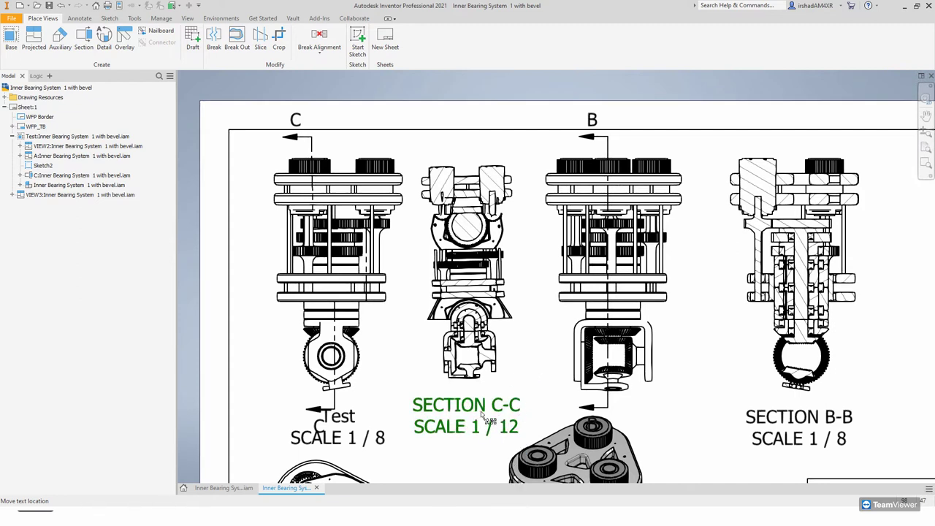
double_click(462, 406)
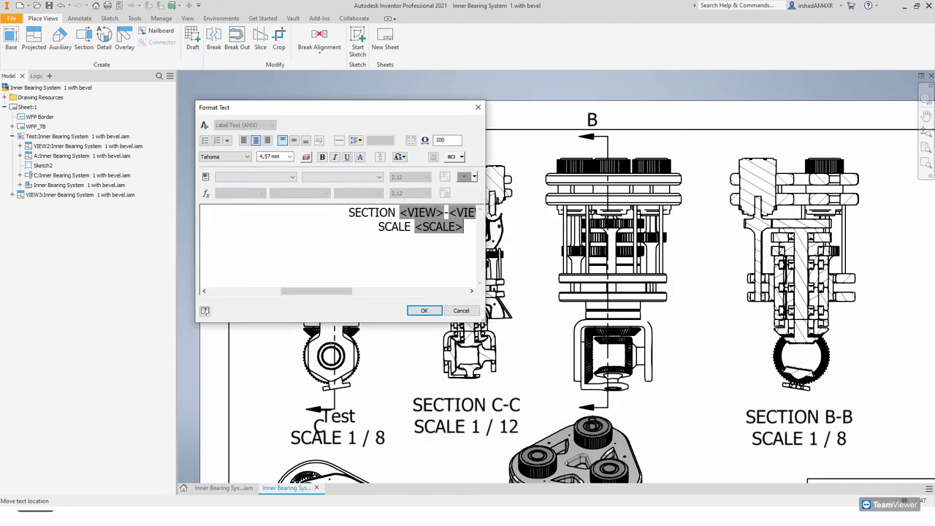
left_click(290, 156)
left_click(274, 172)
left_click(423, 312)
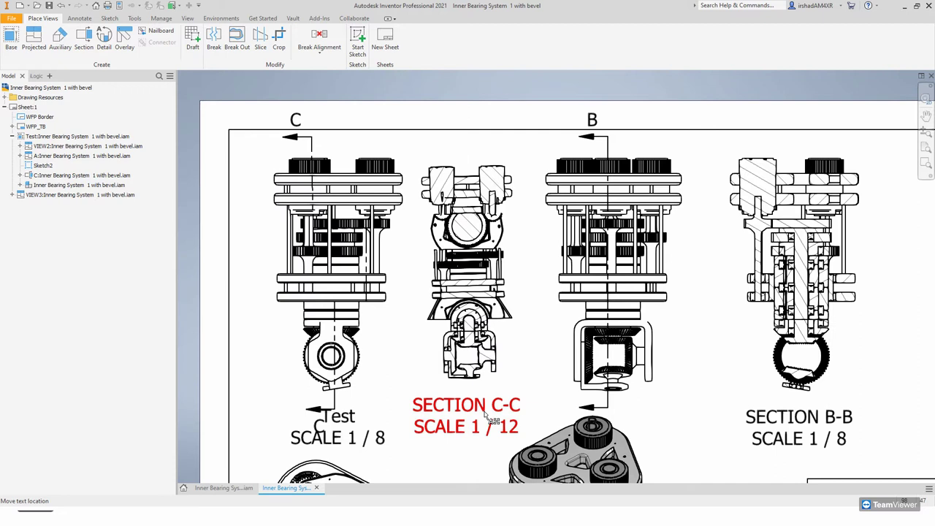
Step: Set the text height of the whole SECTION C-C label to 2.54 mm
right_click(473, 413)
left_click(467, 406)
double_click(480, 424)
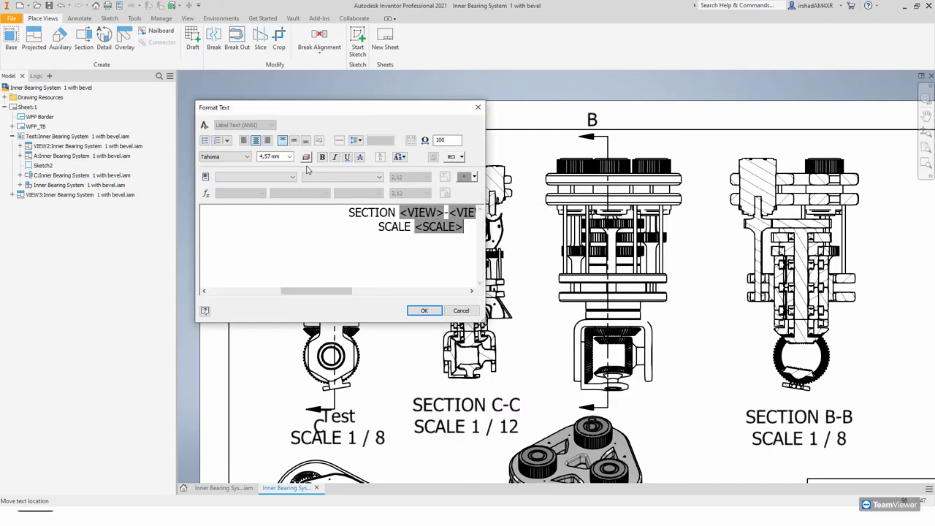
left_click_drag(469, 228, 349, 212)
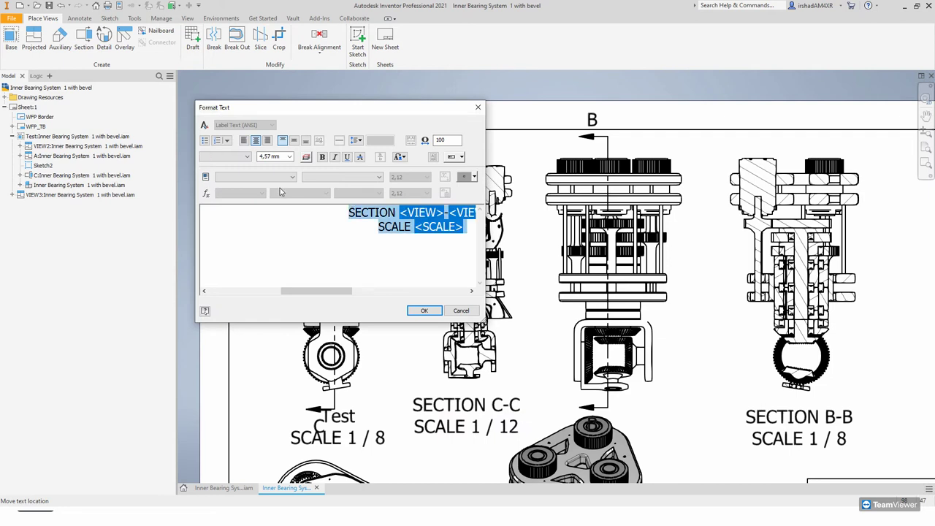
left_click(290, 156)
left_click(270, 166)
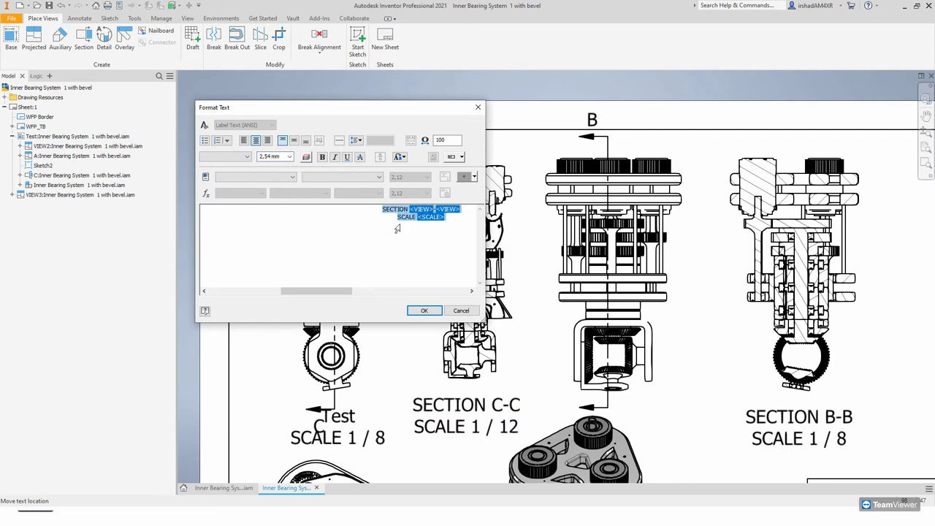
key("Return")
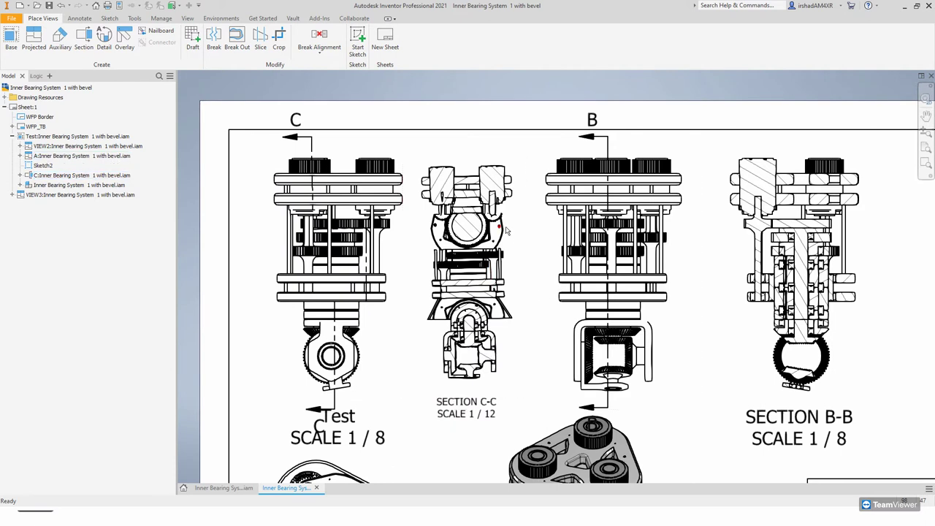
Step: Try to create a break-out in the side view
mouse_move(543, 265)
middle_mouse_down()
mouse_move(498, 261)
mouse_move(459, 238)
middle_mouse_up()
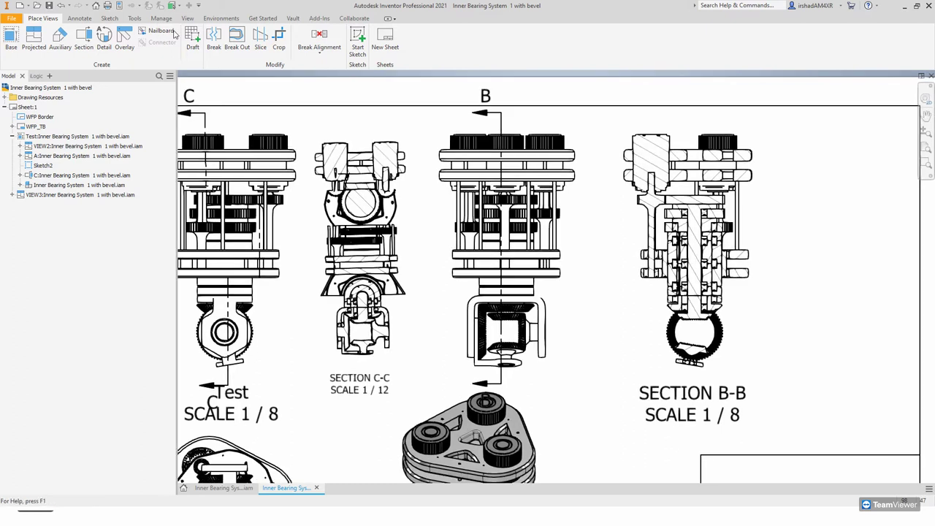
left_click(241, 37)
middle_click_drag(529, 130, 496, 143)
left_click(495, 143)
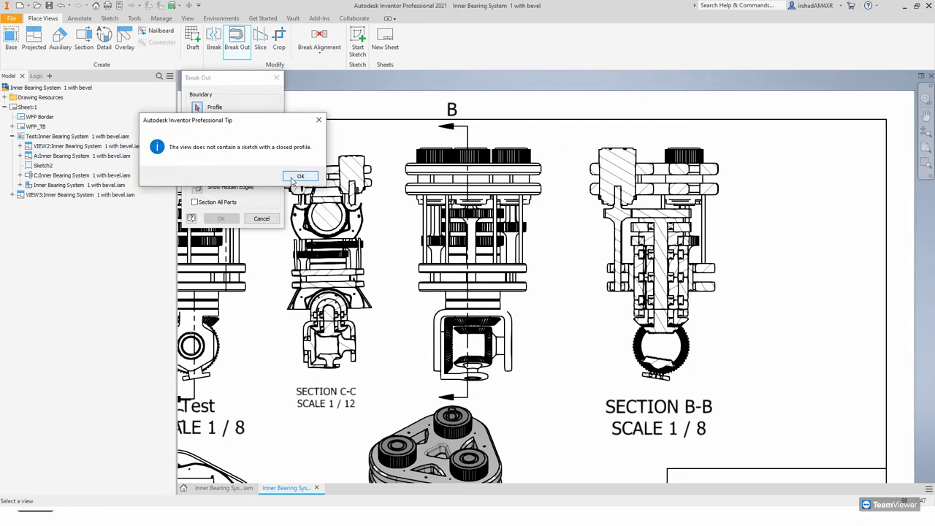
left_click(286, 177)
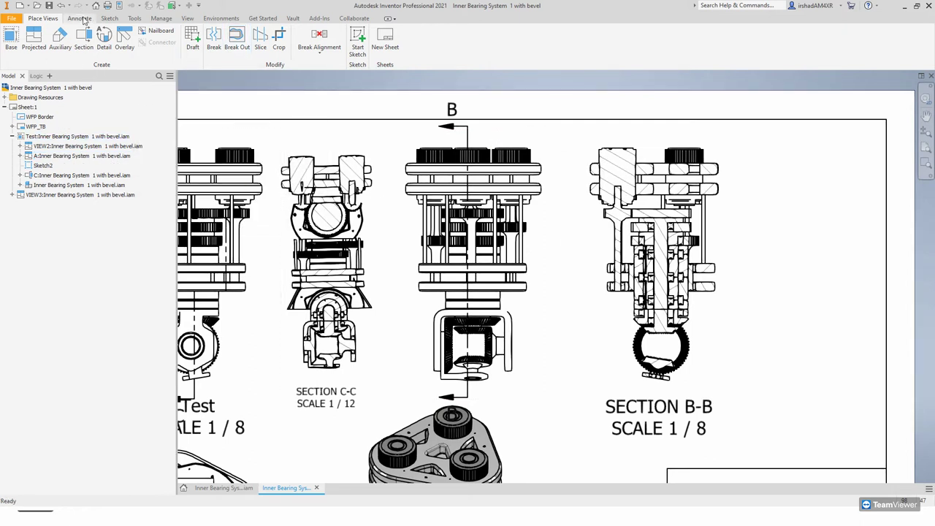
Step: Sketch a rectangle on the side view around the upper right part of the assembly and finish the sketch
left_click(110, 19)
left_click(12, 44)
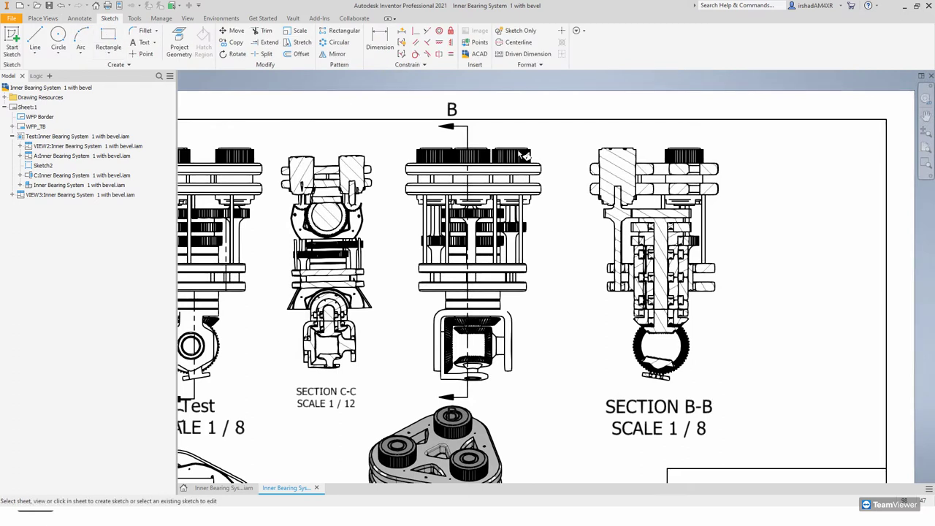
left_click(483, 139)
left_click(484, 134)
left_click(555, 258)
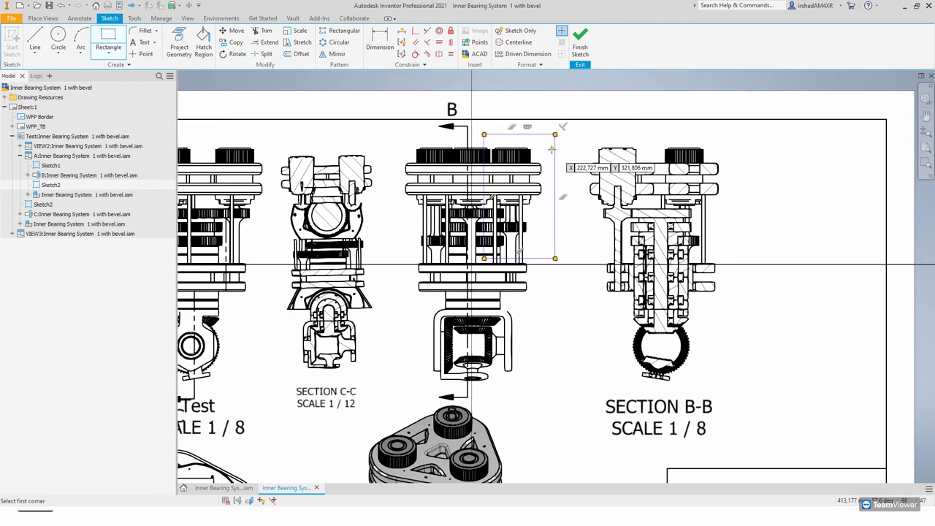
key("Escape")
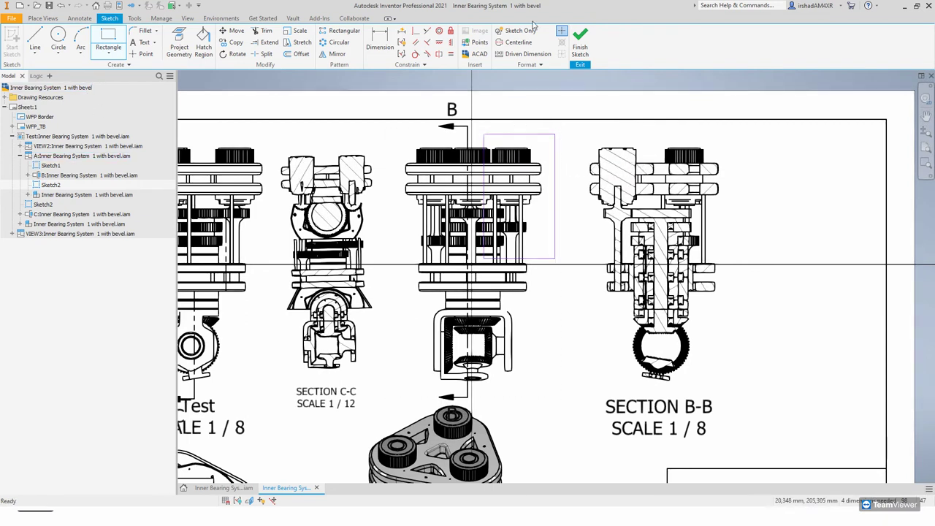
left_click(580, 43)
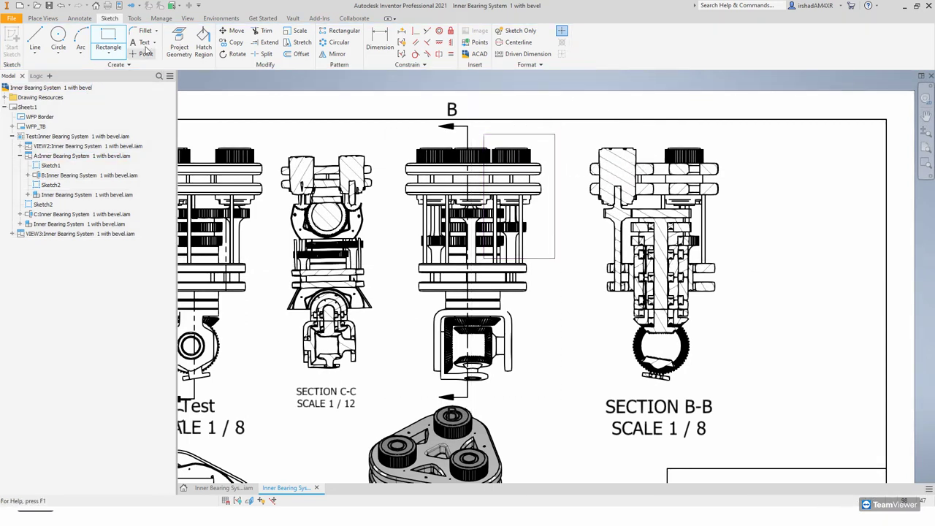
Step: Create a break-out in the side view from the rectangle profile, with Through Part depth applied to the top plate and the central gears
left_click(42, 19)
left_click(283, 42)
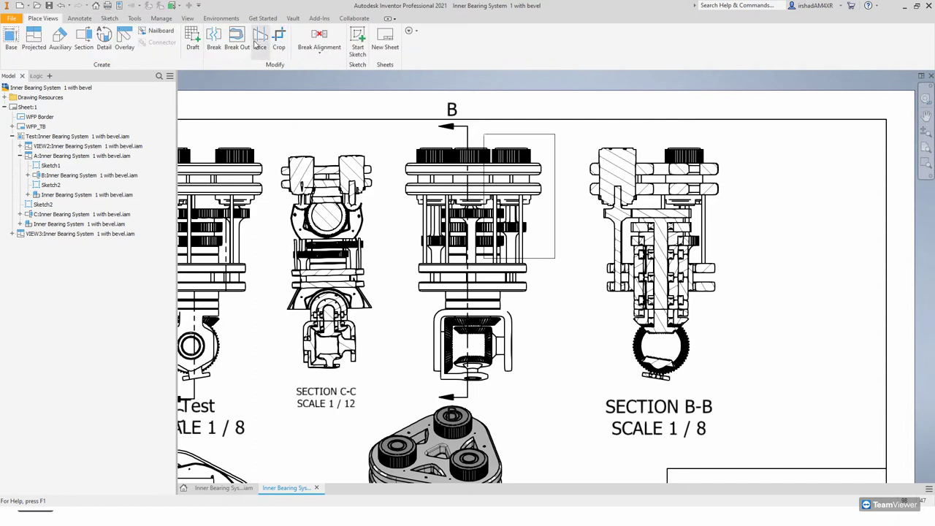
left_click(512, 136)
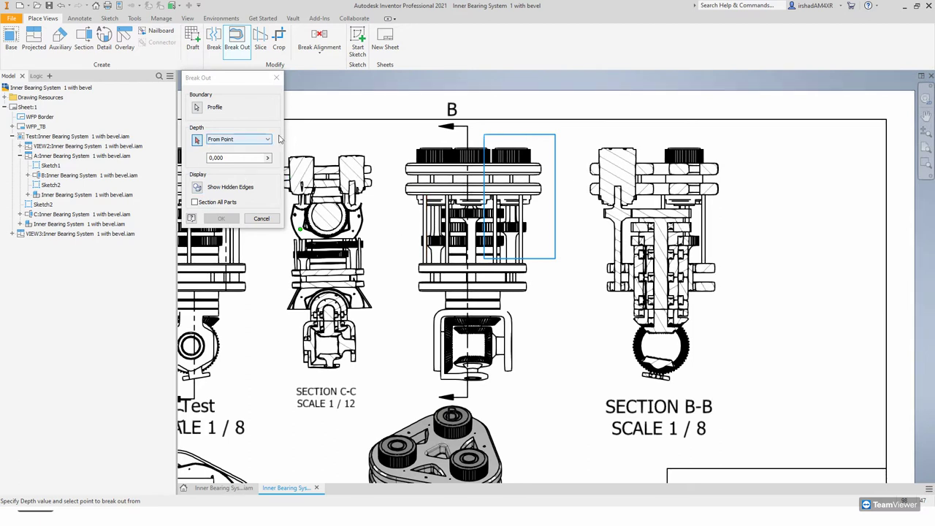
left_click(197, 140)
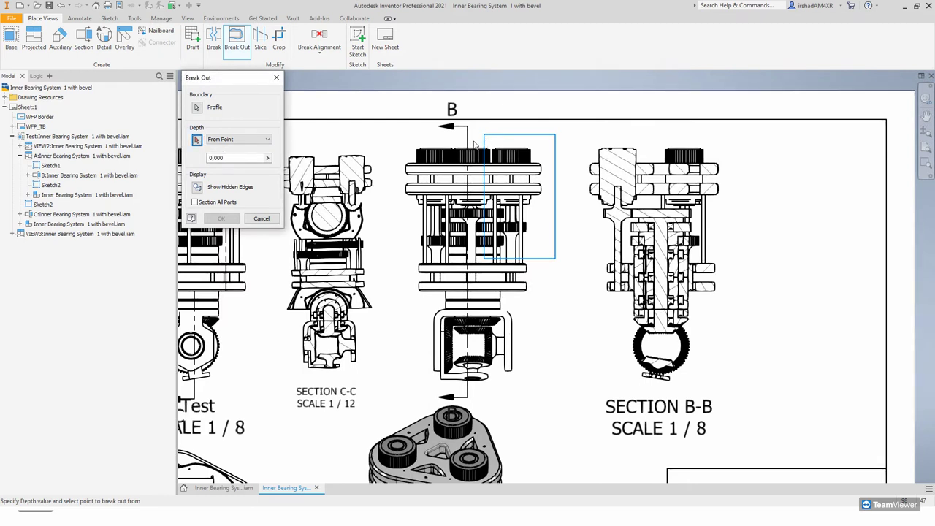
left_click(232, 141)
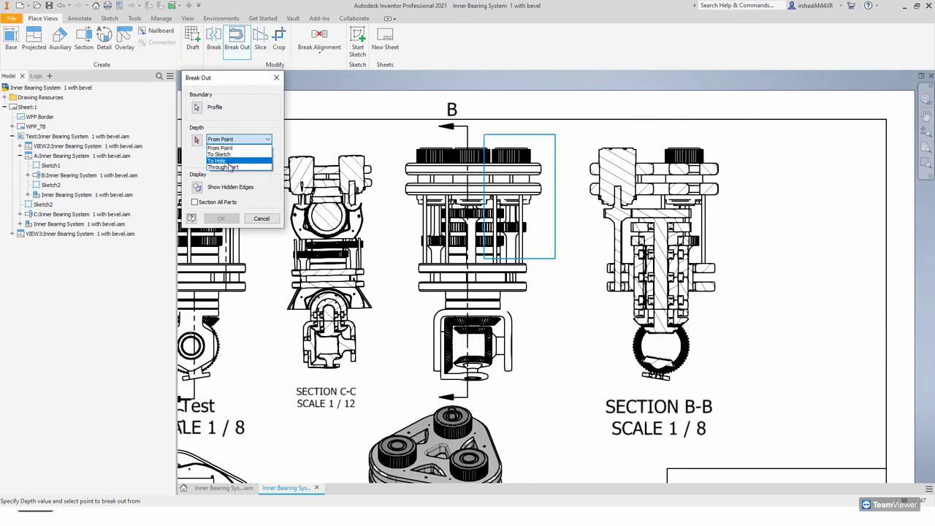
left_click(230, 167)
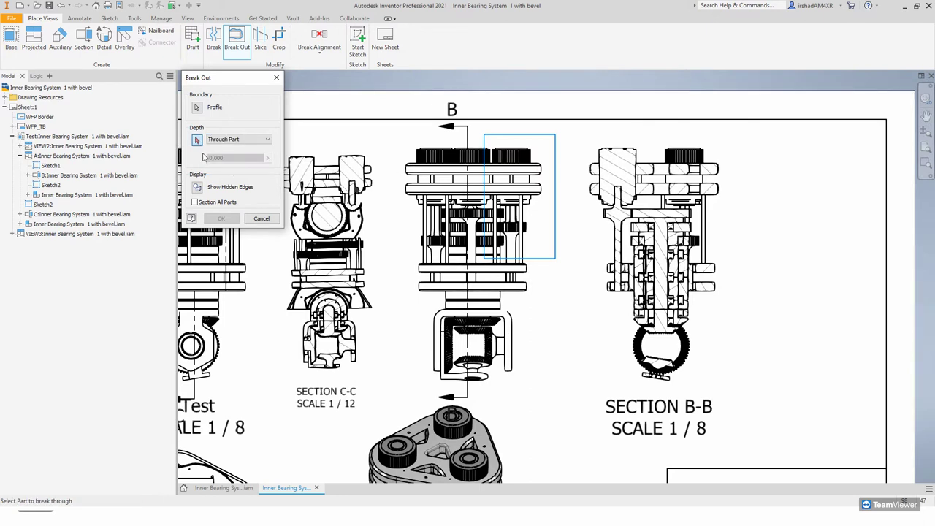
left_click(504, 171)
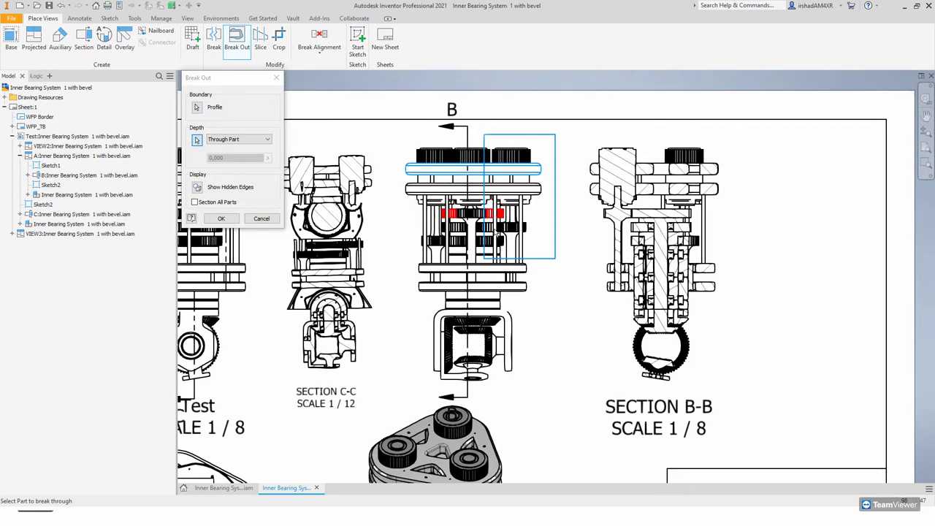
left_click(490, 228)
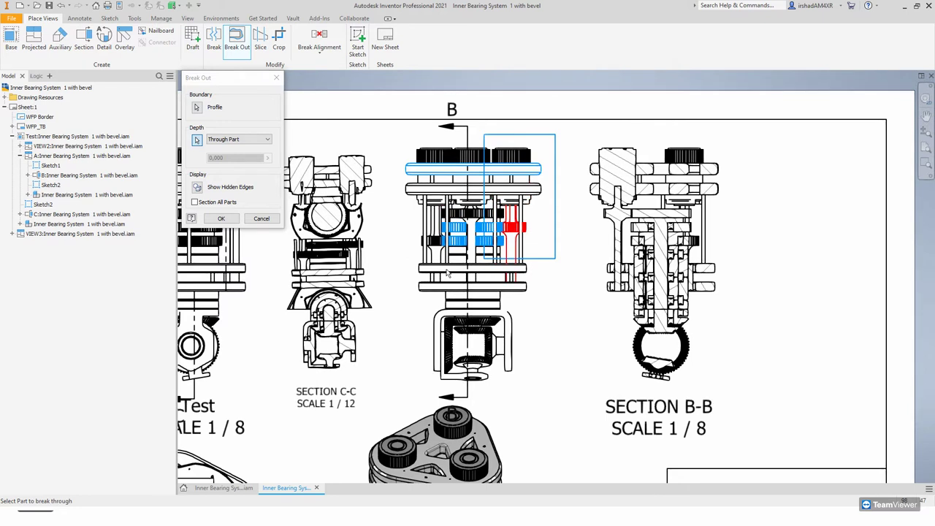
left_click(228, 220)
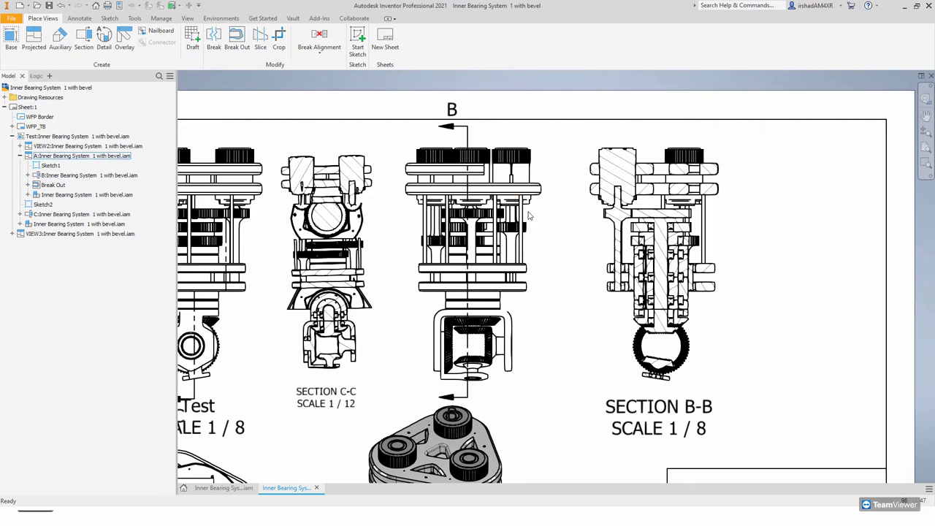
Step: Examine the broken-out area of the top plate and gears in the side view
scroll(526, 213, "down", 2)
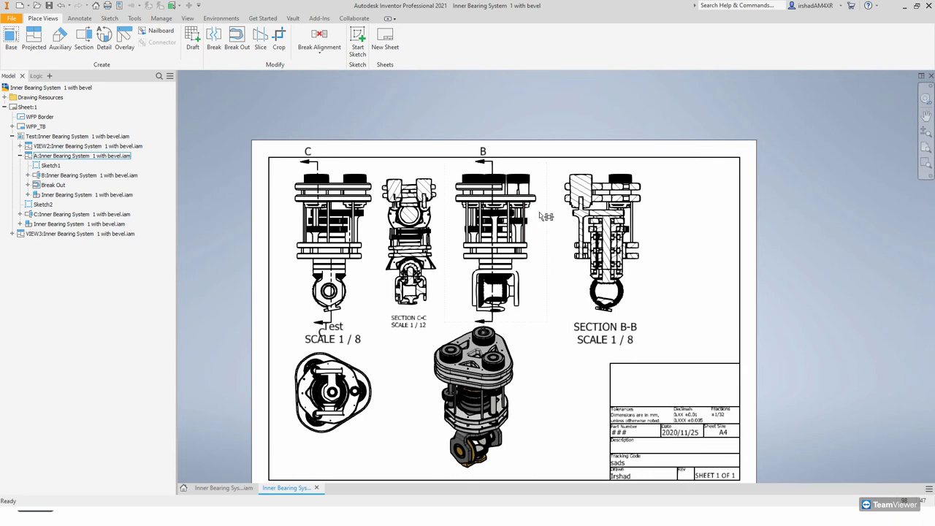
left_click(546, 216)
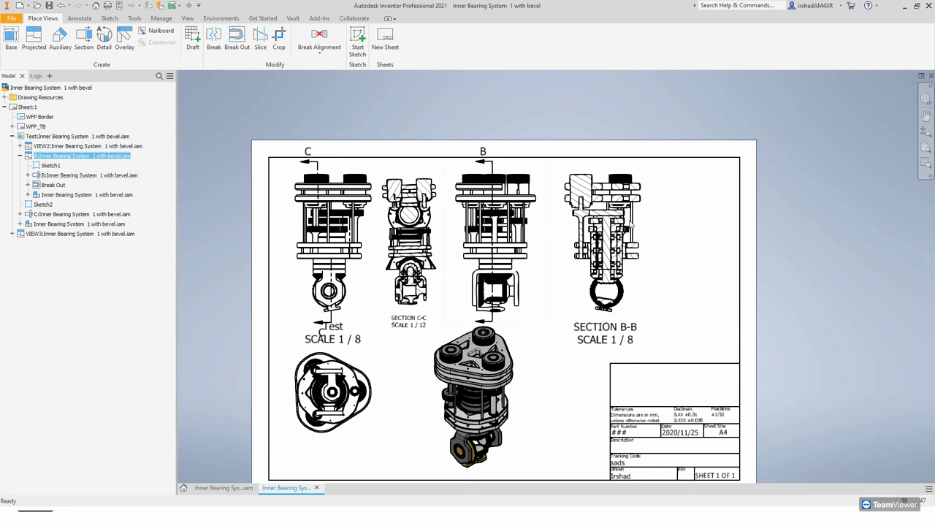
left_click(655, 228)
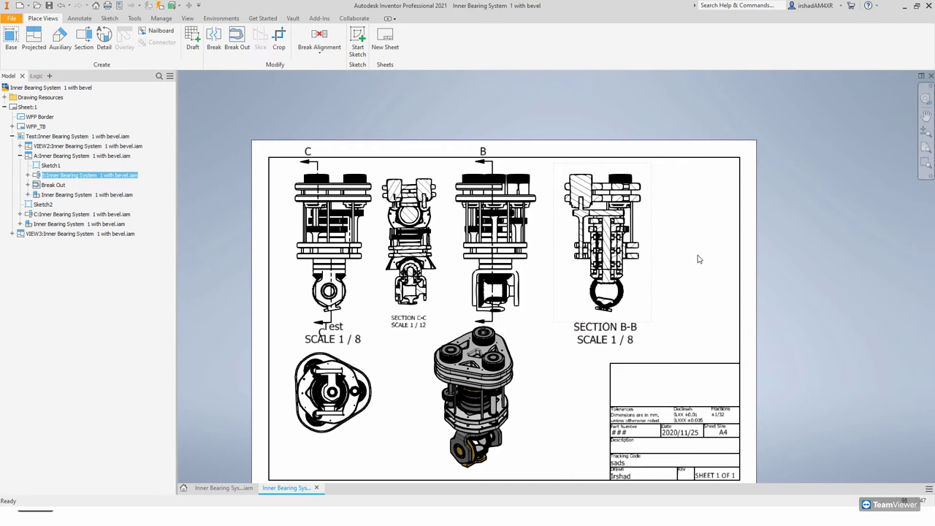
scroll(561, 258, "up", 10)
key("F2")
scroll(547, 303, "down", 5)
key("Escape")
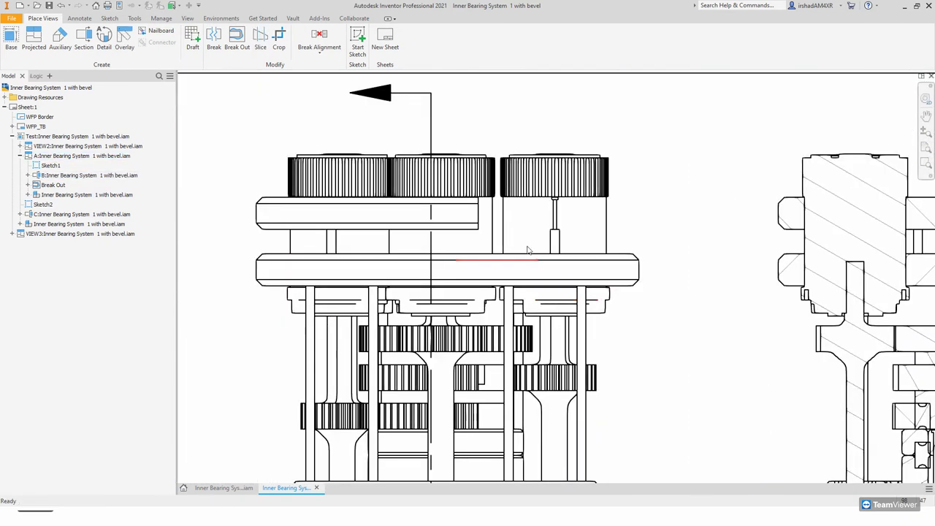
Step: Try to create another break-out in a drawing view
scroll(586, 342, "down", 3)
scroll(562, 314, "down", 2)
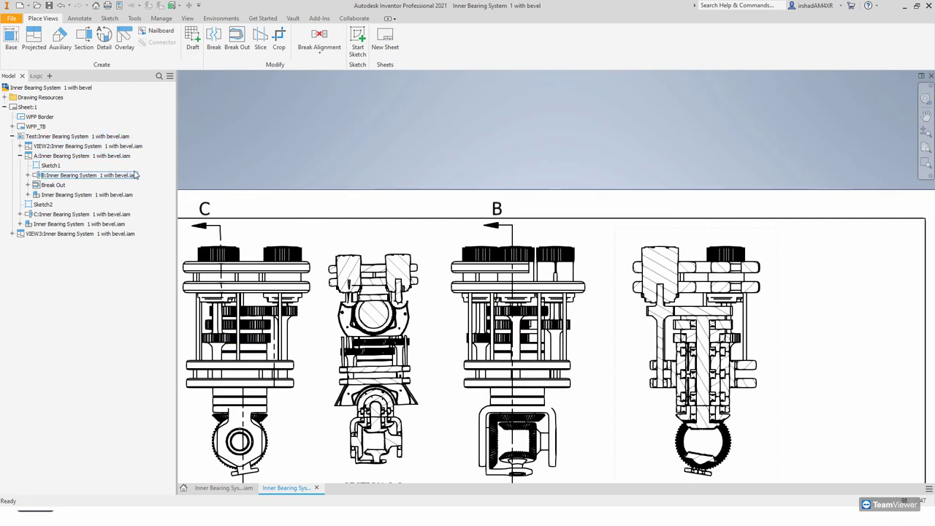
left_click(237, 40)
left_click(441, 187)
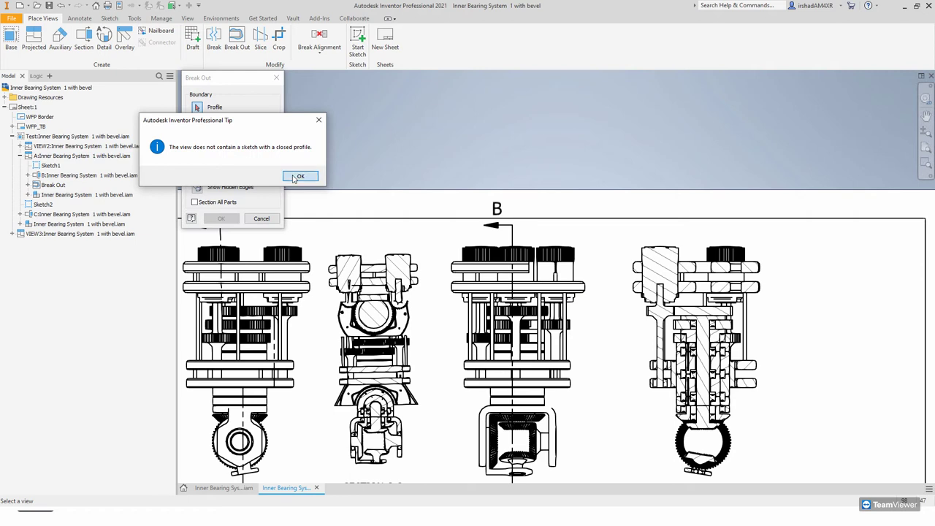
left_click(300, 176)
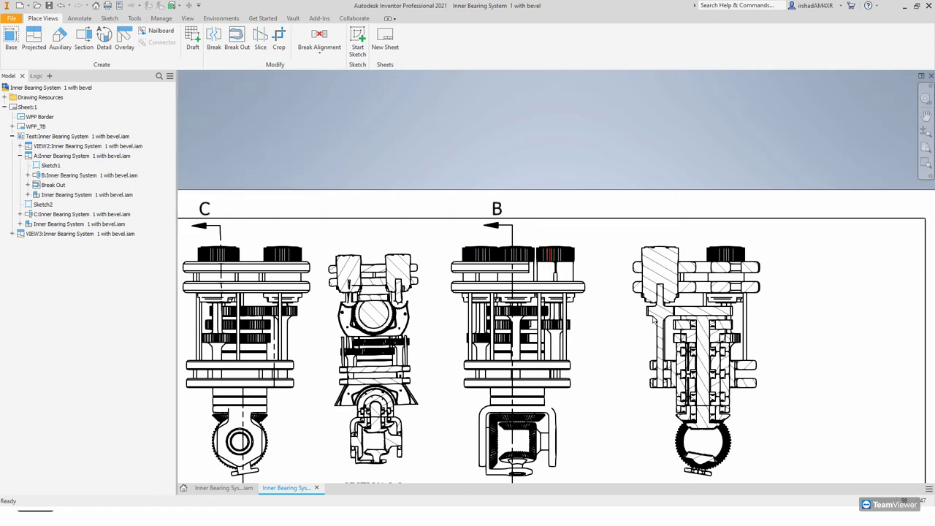
Step: Remove the break-out from the side view, and open and close its rectangular profile sketch
scroll(653, 318, "up", 2)
scroll(653, 330, "up", 2)
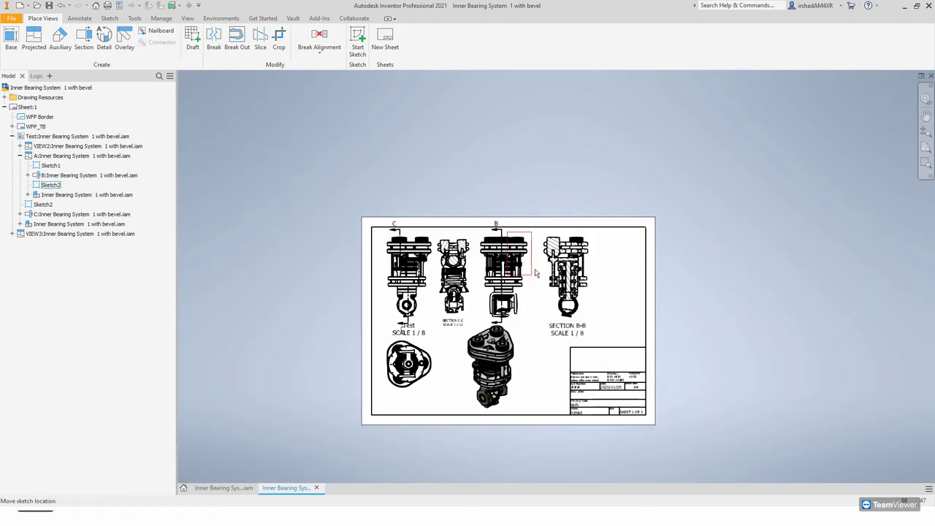
scroll(541, 273, "down", 5)
left_click(540, 273)
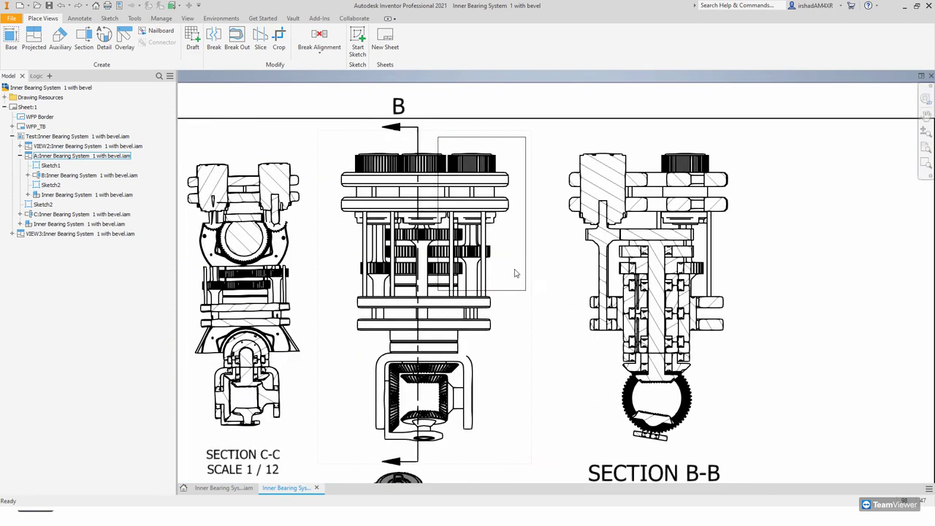
double_click(511, 138)
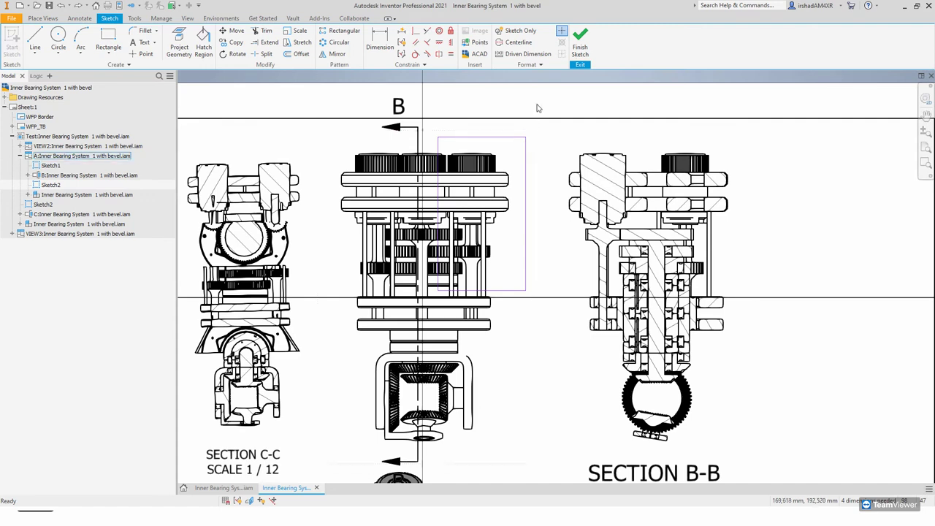
left_click(580, 41)
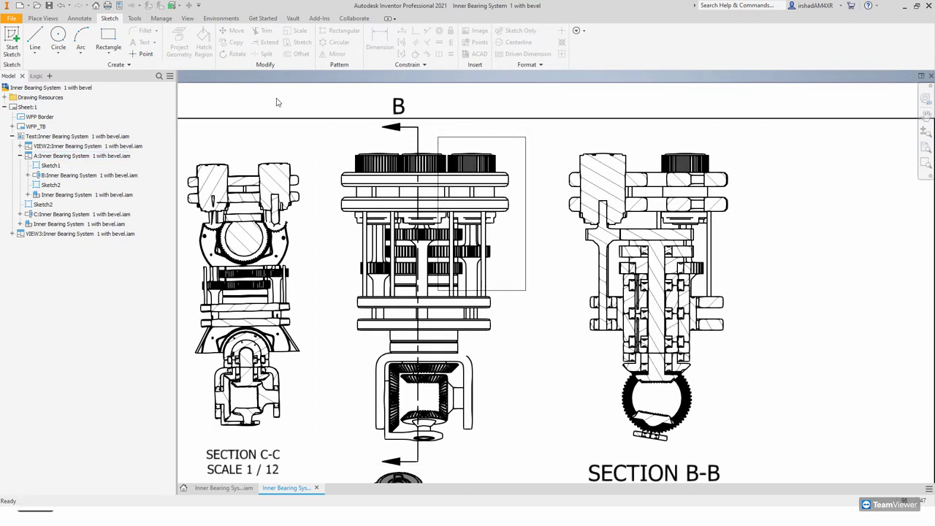
Step: Switch to the PowerPoint slide show and advance to the Section #2 – Standard Symbols slide
scroll(504, 215, "down", 5)
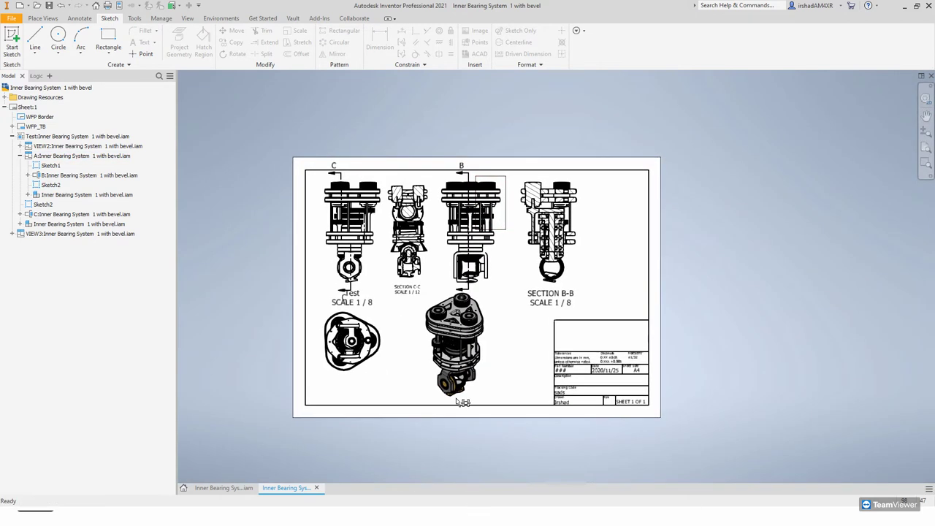
mouse_move(520, 513)
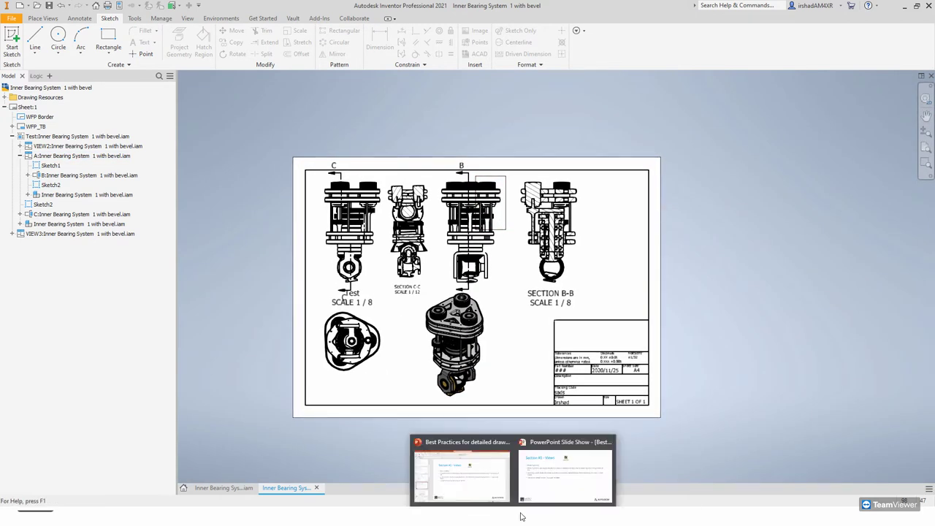
left_click(547, 475)
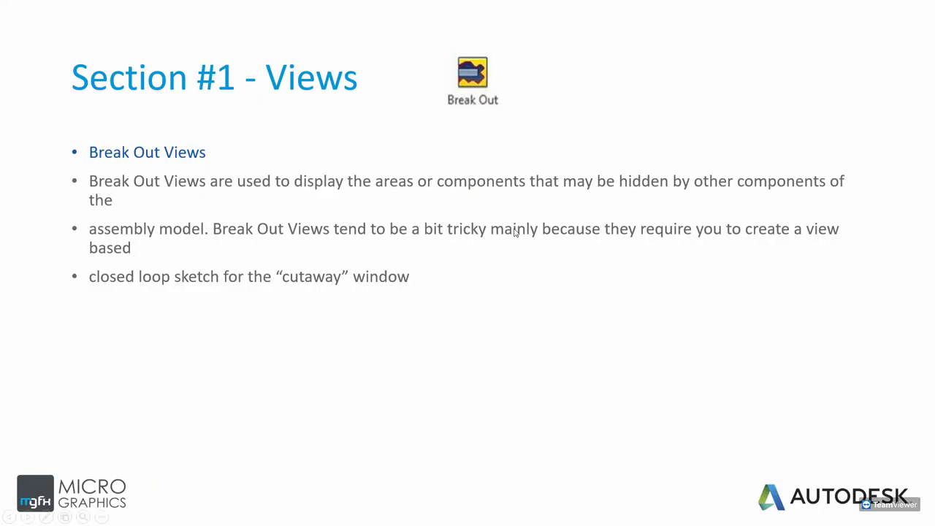
left_click(514, 232)
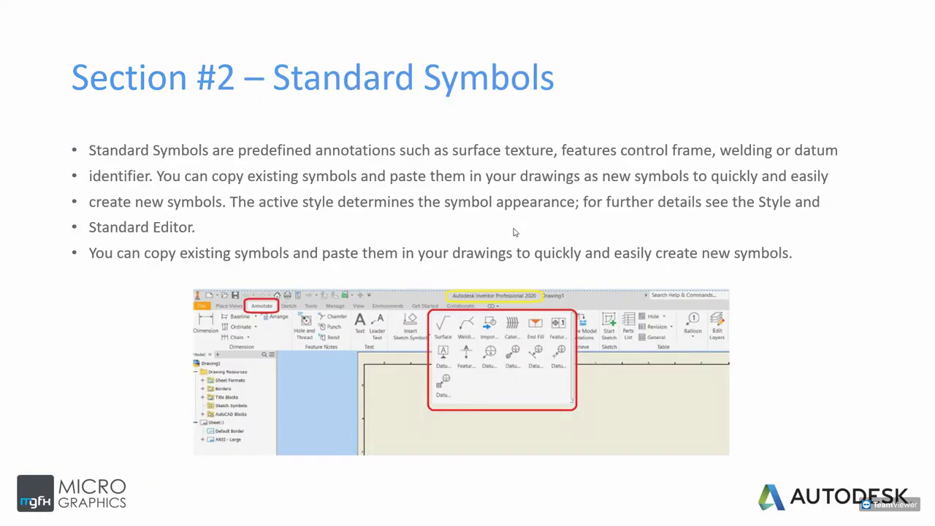
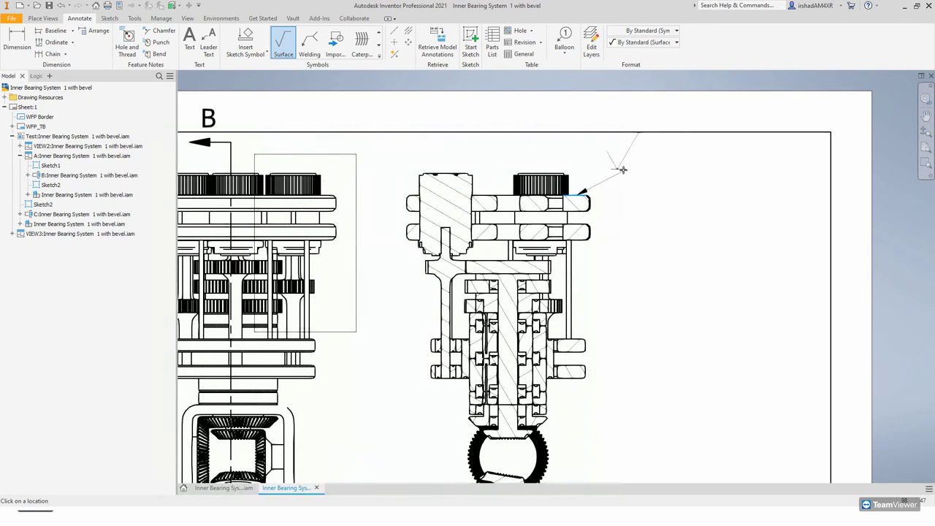
Step: Place a surface texture symbol with a leader on section B-B's top plate, with B set to 2343, A' to sdf and C to xcvx
right_click(689, 175)
left_click(713, 176)
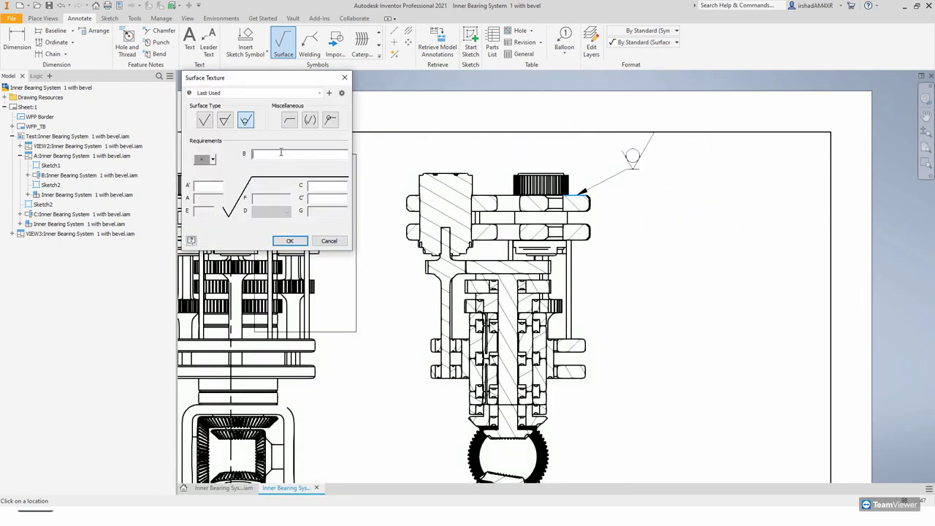
type("2343")
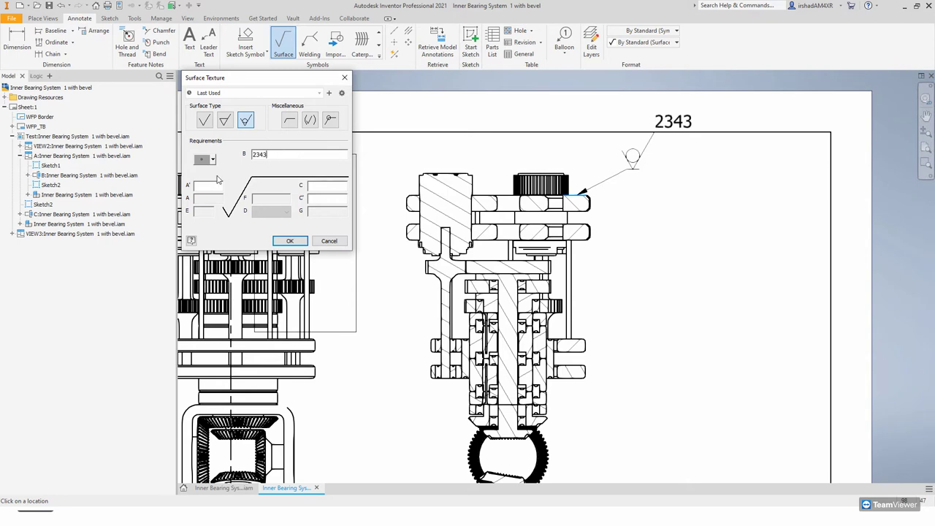
type("sdf")
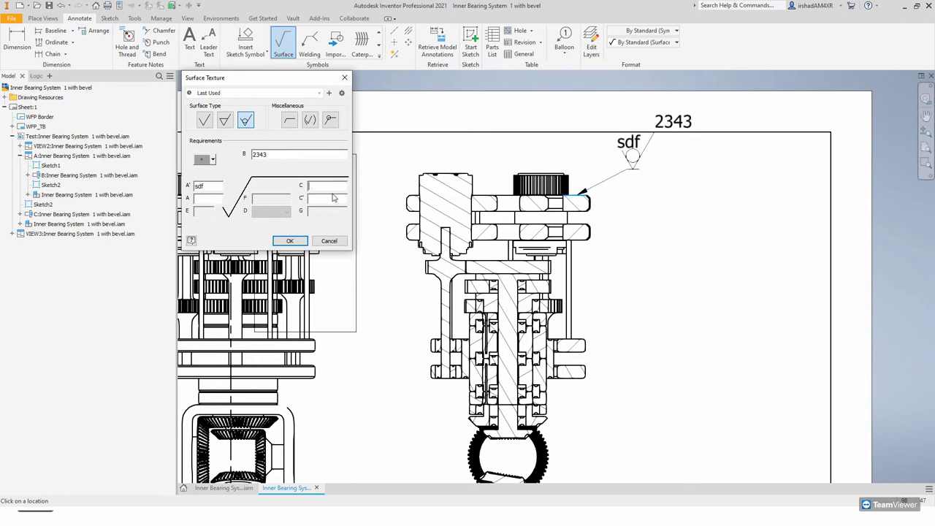
type("xcvx")
left_click(291, 241)
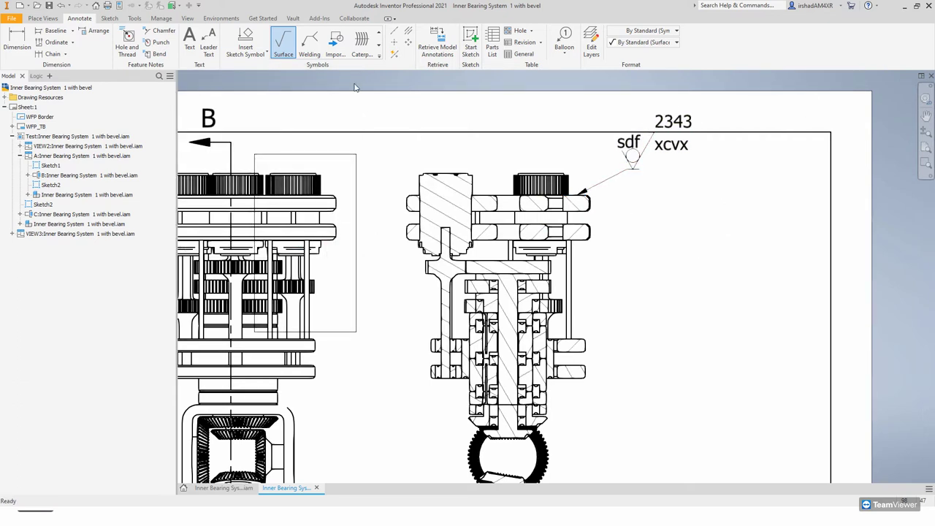
key("Escape")
left_click(257, 53)
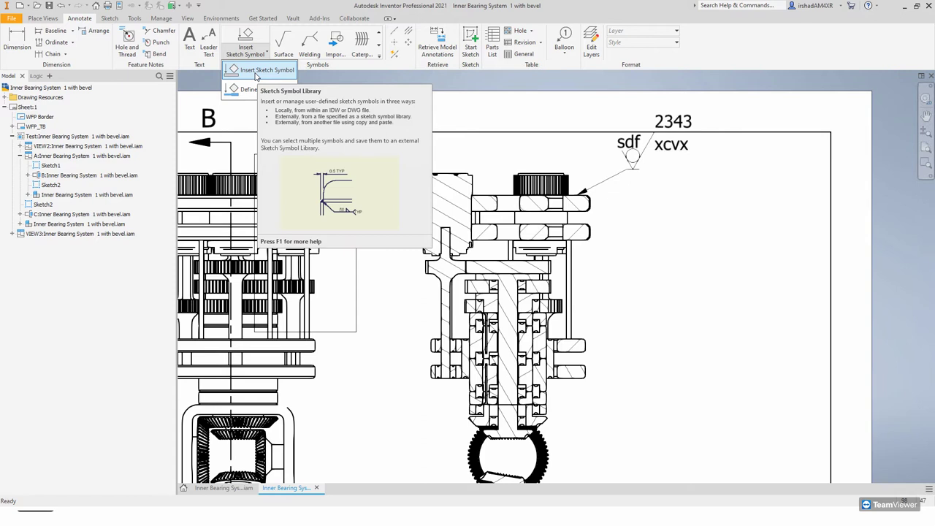
left_click(256, 73)
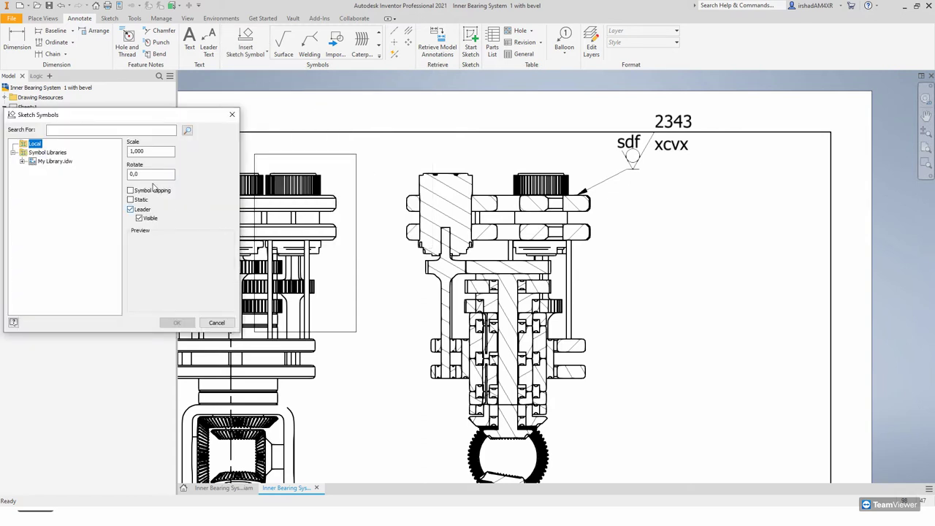
left_click(216, 322)
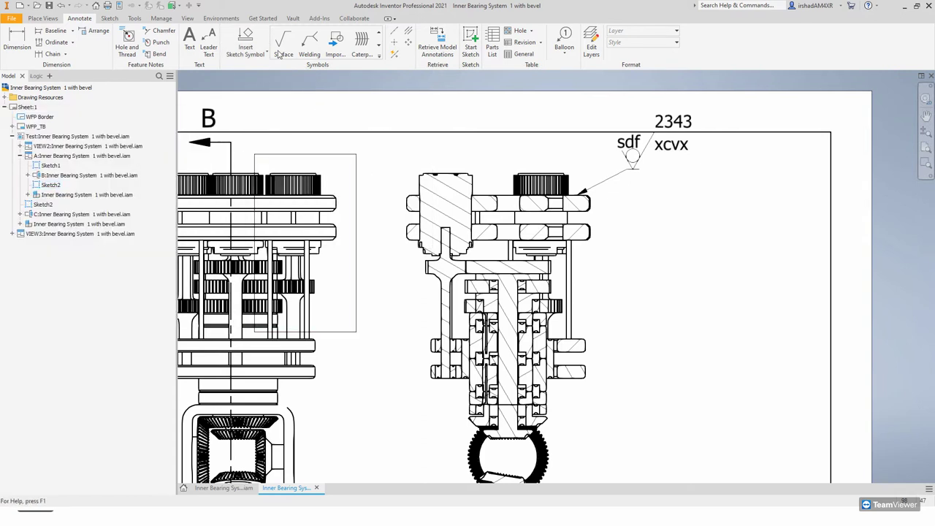
Step: Start defining a new sketch symbol and sketch a rectangle about 17 mm wide in the empty area beside section B-B
left_click(245, 51)
left_click(250, 89)
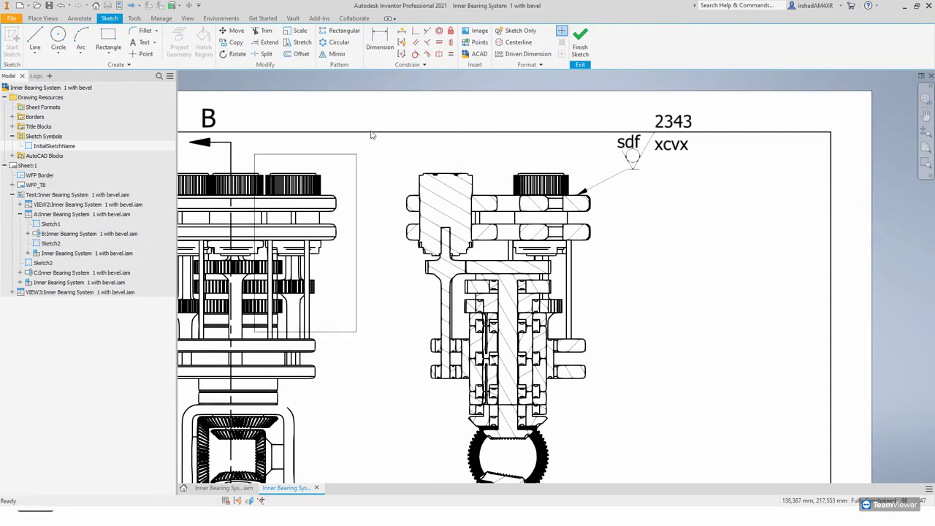
scroll(612, 209, "down", 4)
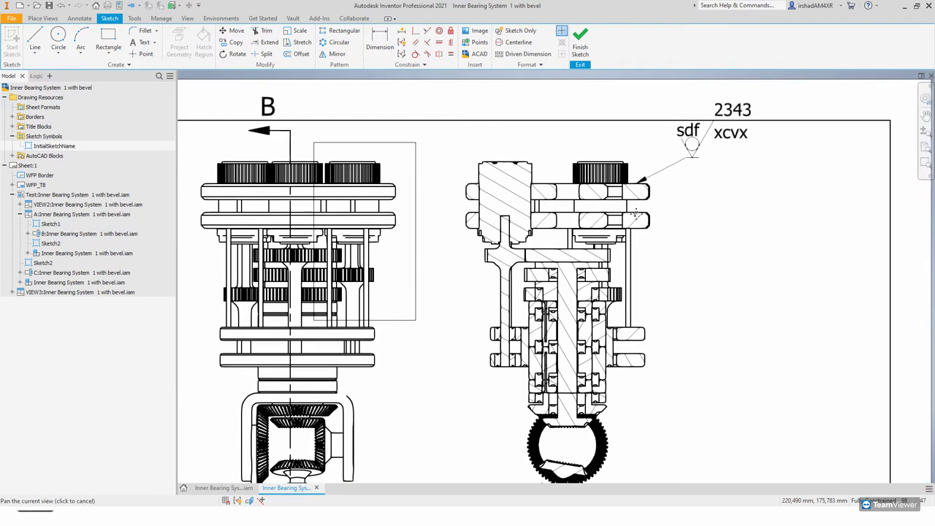
left_click(109, 42)
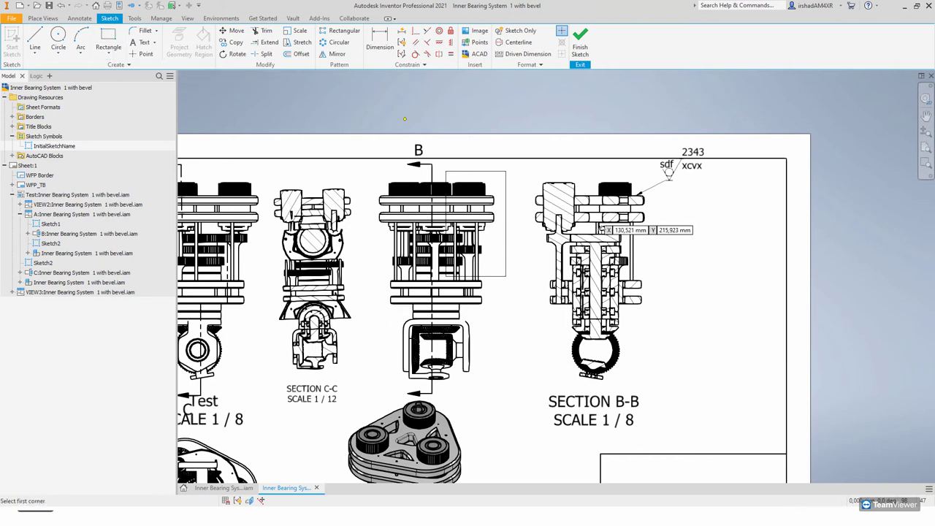
scroll(658, 288, "up", 2)
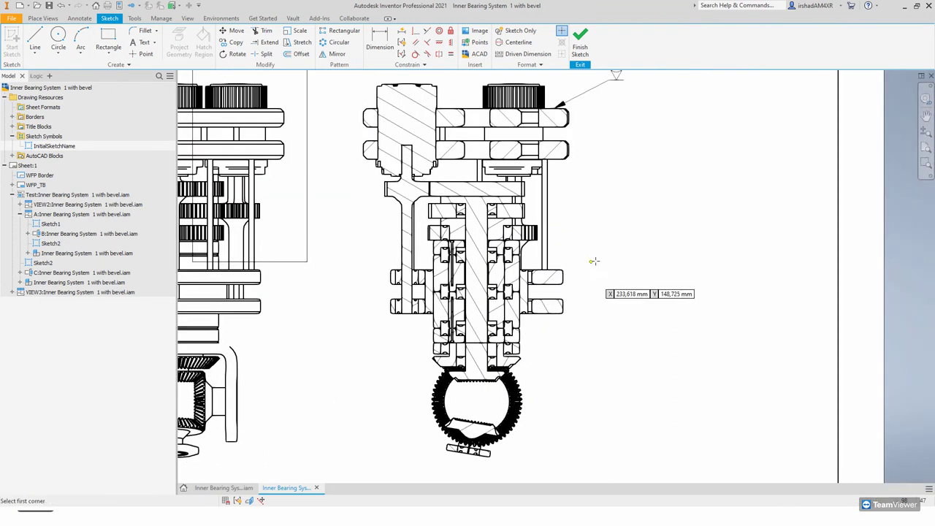
middle_click_drag(594, 260, 527, 266)
left_click(546, 268)
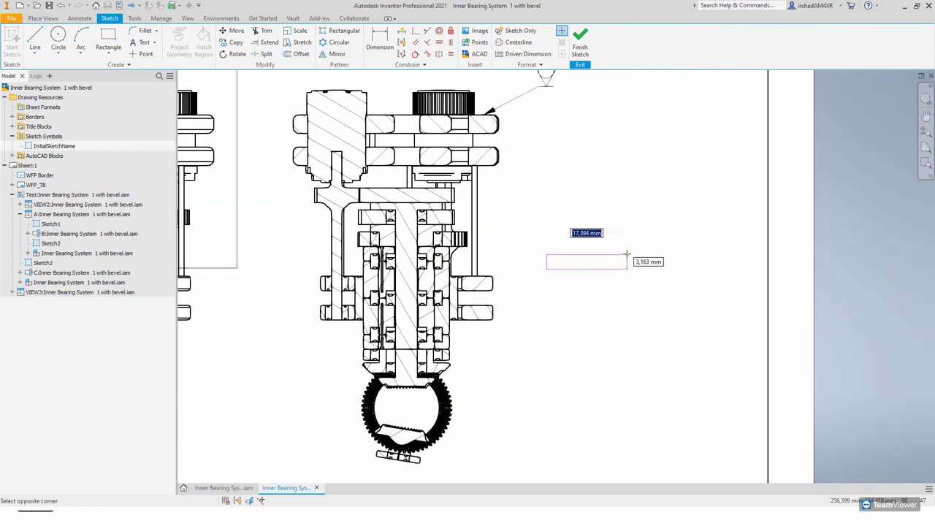
left_click(608, 246)
Step: Sketch a circle about 5 mm in diameter inside the rectangle near its left end, tangent to the top edge
scroll(584, 219, "up", 3)
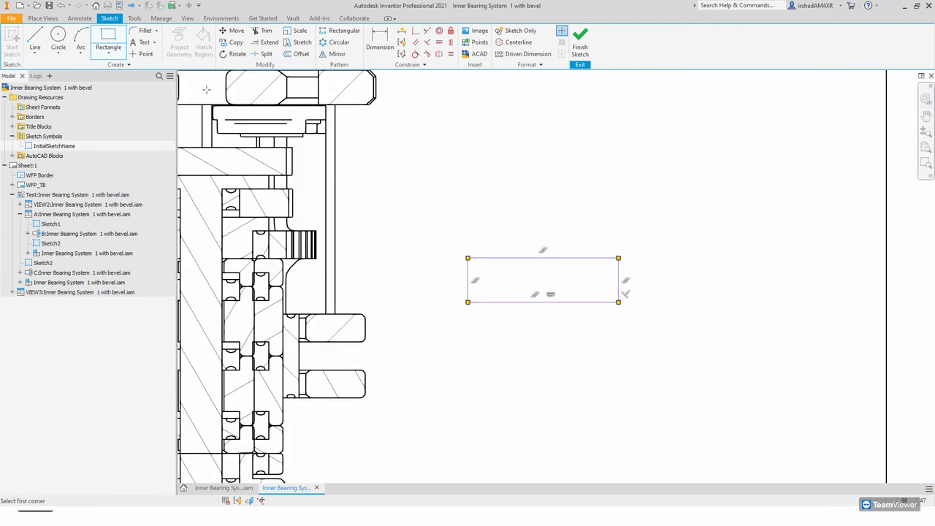
left_click(58, 36)
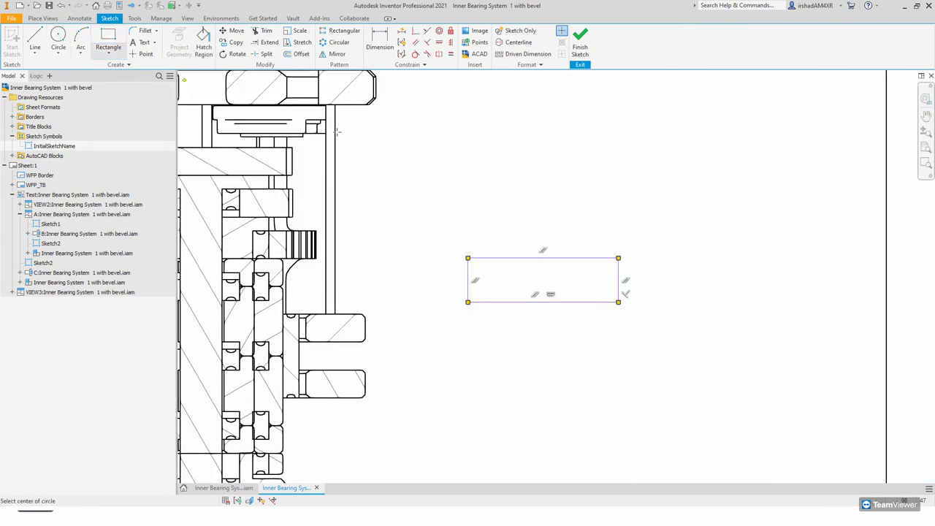
left_click(499, 277)
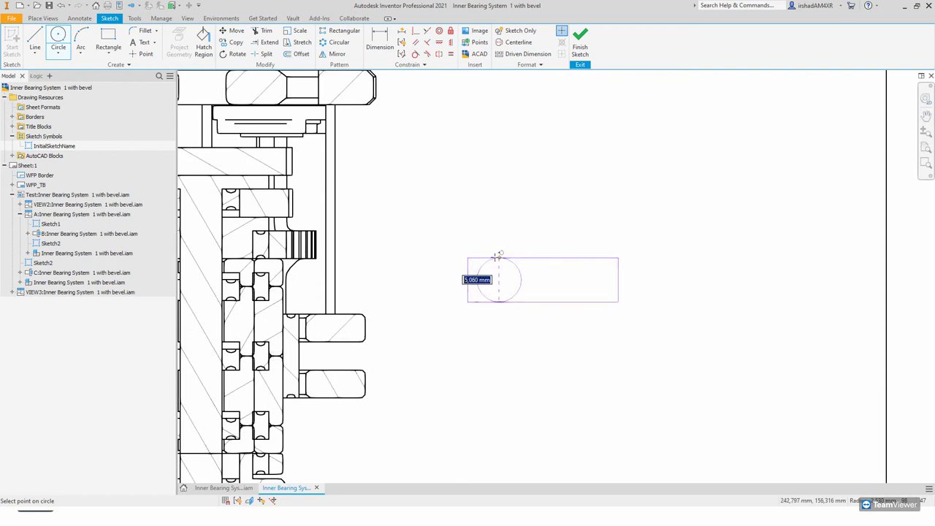
left_click(497, 256)
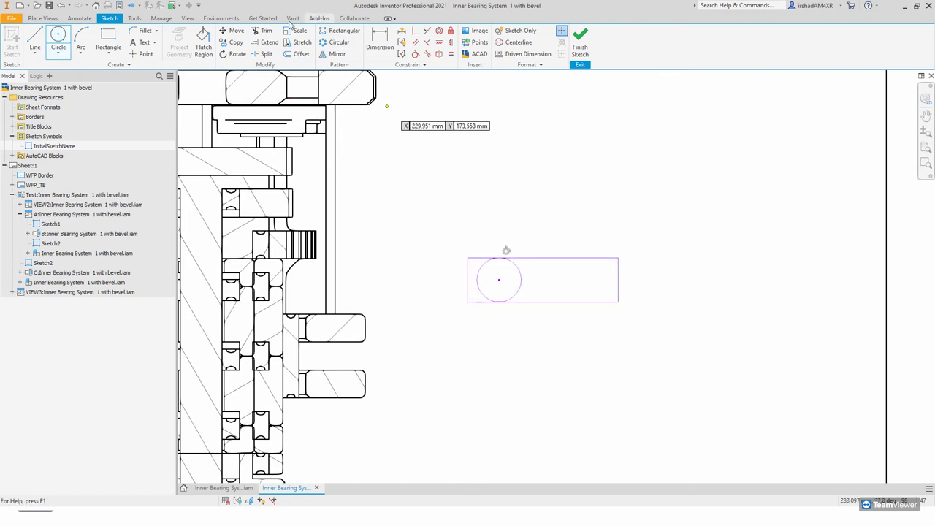
key("Escape")
Step: Fillet the two left corners of the symbol's rectangle with a 2 mm radius
left_click(145, 30)
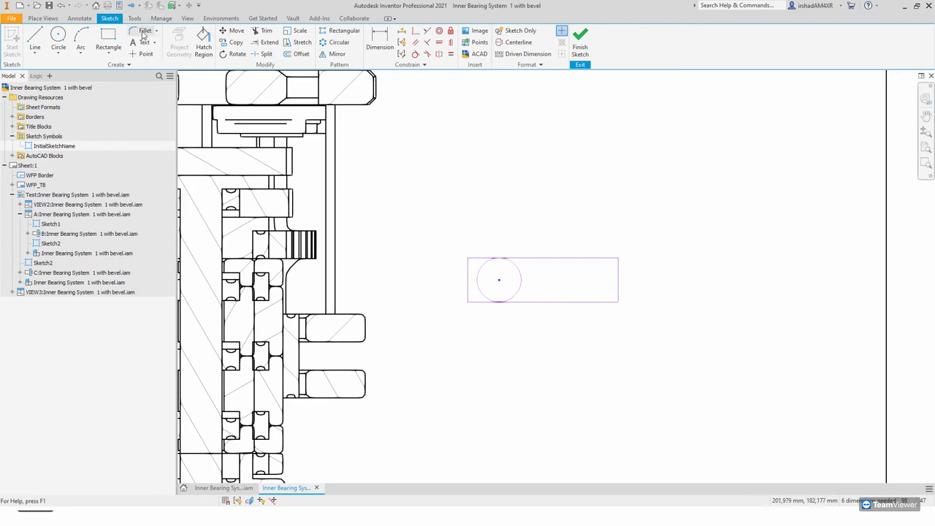
left_click(469, 270)
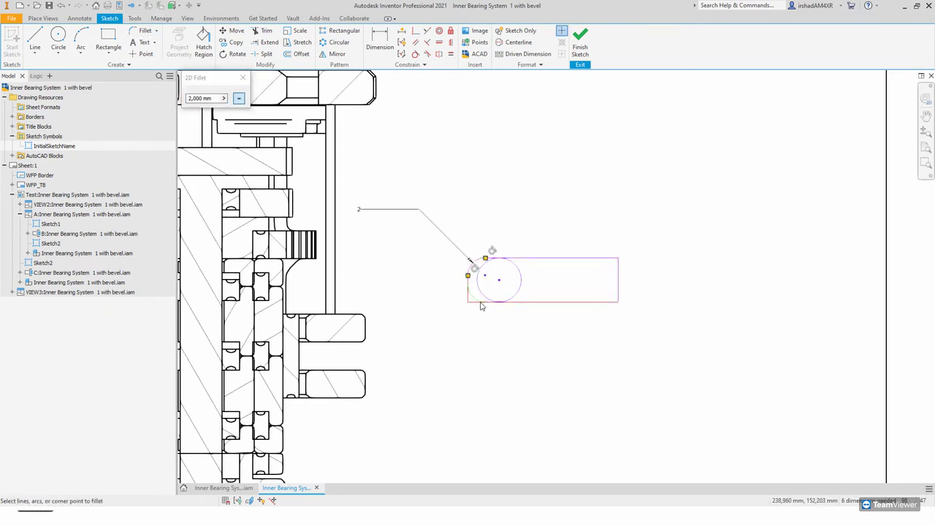
left_click(469, 301)
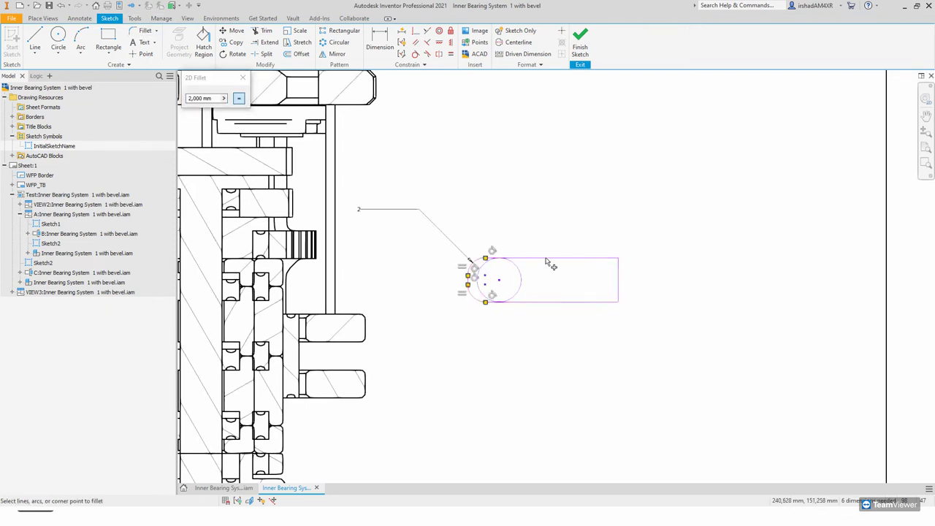
Step: Sketch a diagonal line about 5 mm long down and outward from the symbol's lower-left fillet, and remove the fillet's radius dimension
left_click(35, 38)
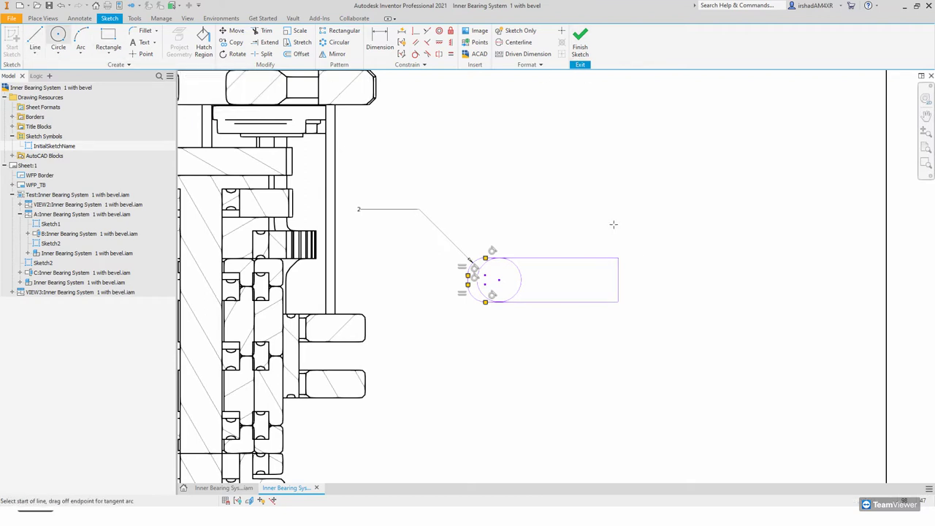
left_click(473, 296)
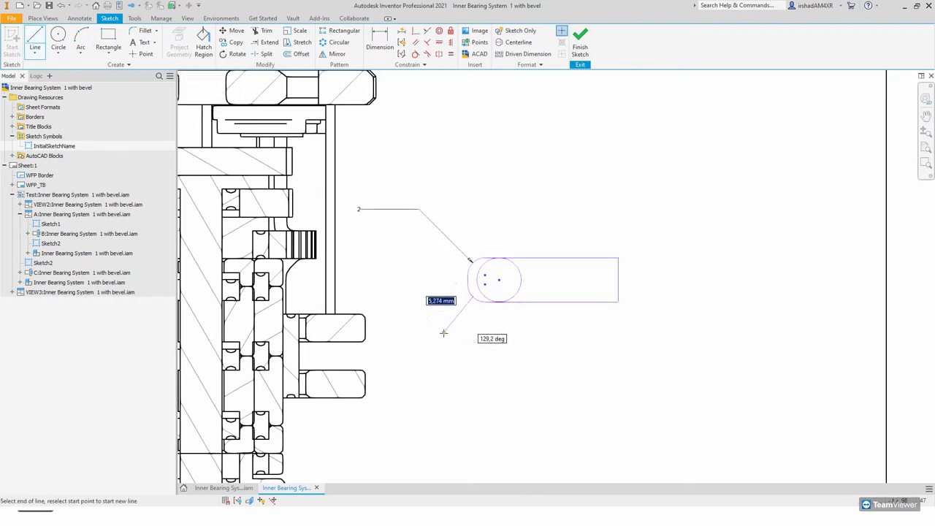
left_click(442, 329)
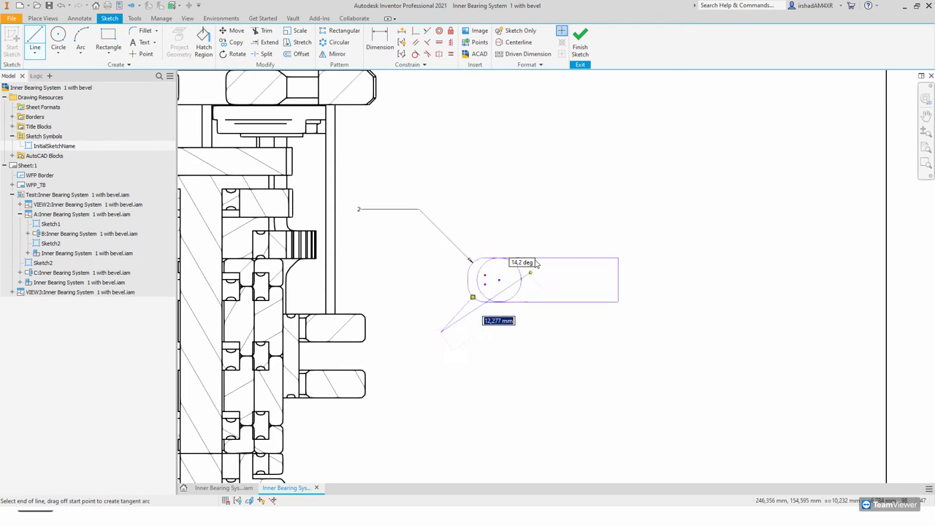
right_click(552, 273)
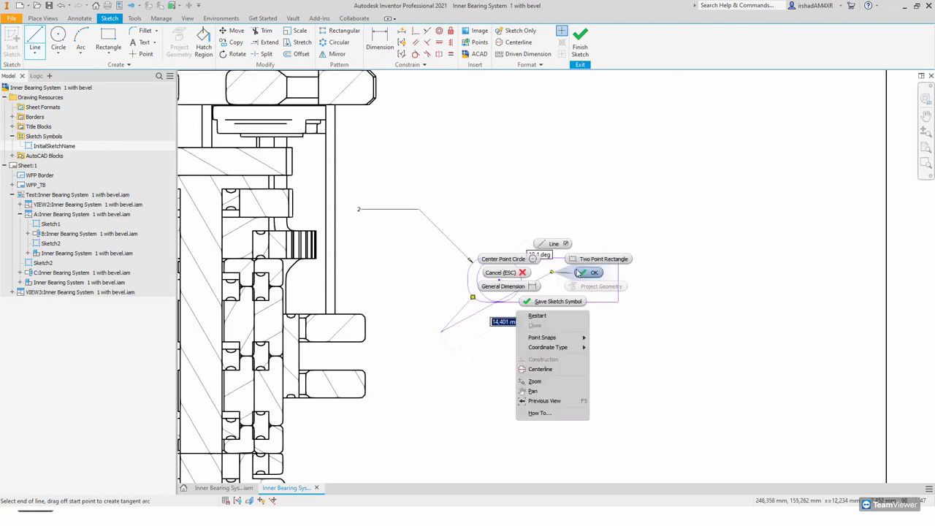
left_click(580, 273)
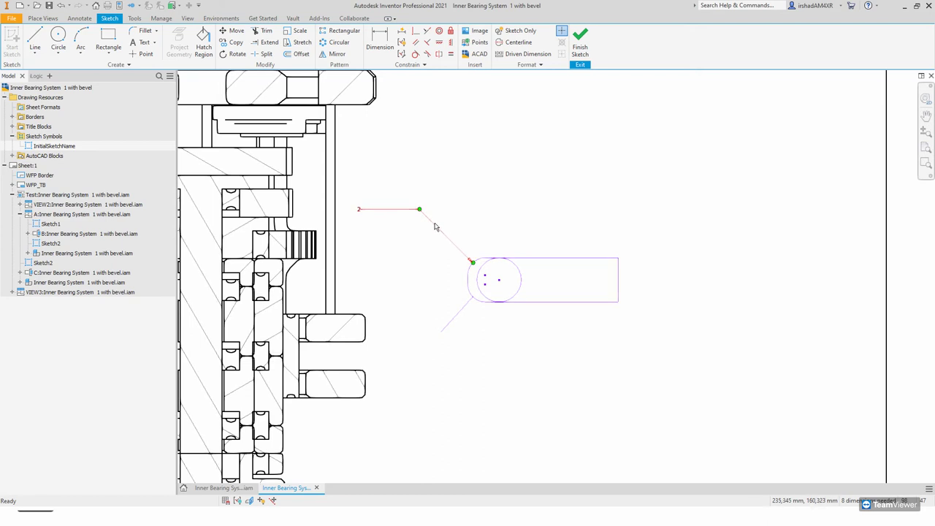
key("ctrl+z")
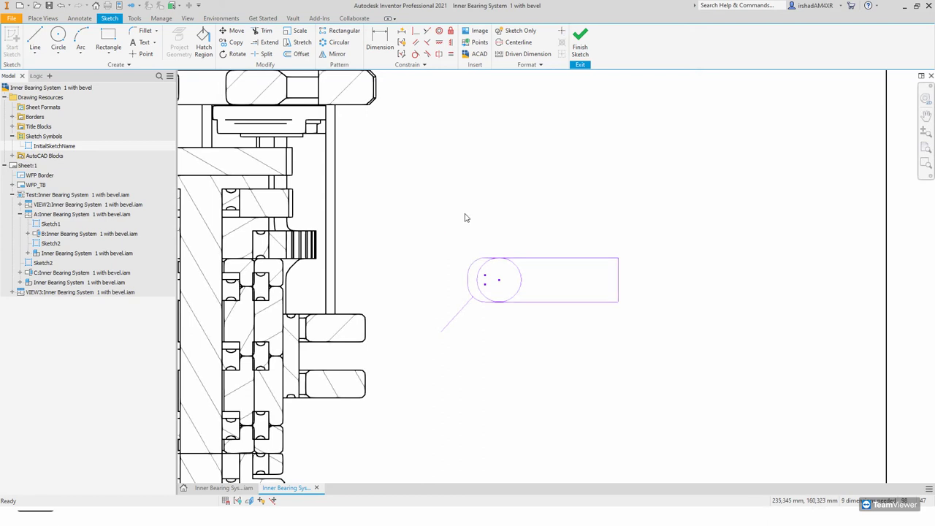
Step: Finish the symbol sketch and save it under the name Random Symbol
left_click(582, 42)
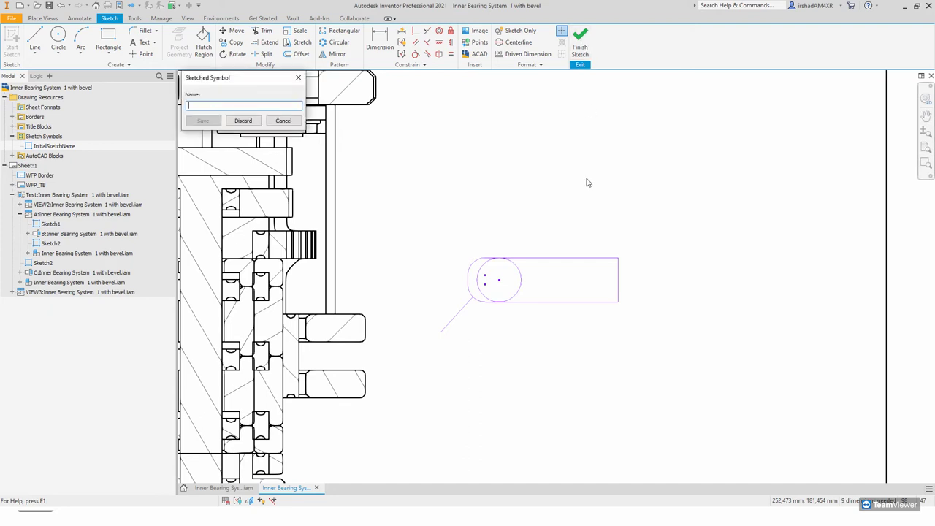
left_click_drag(251, 78, 337, 83)
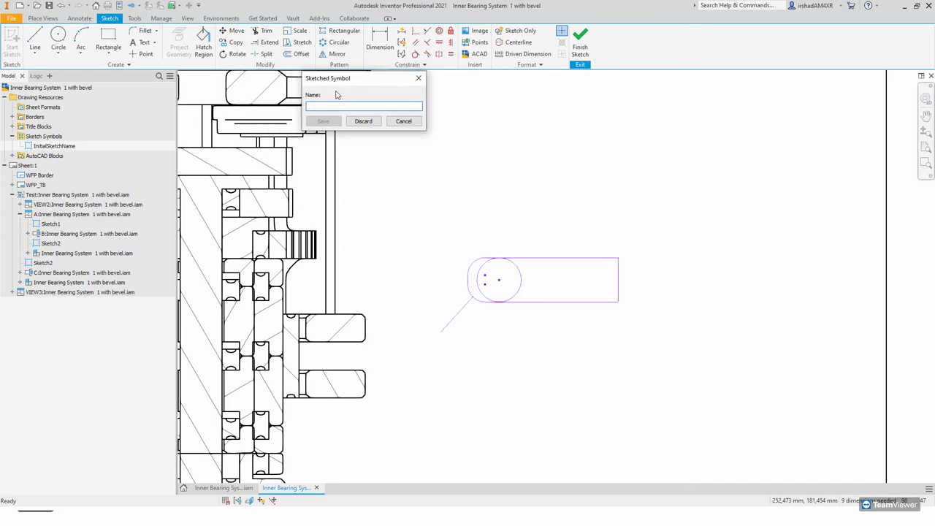
type("Random Symbol")
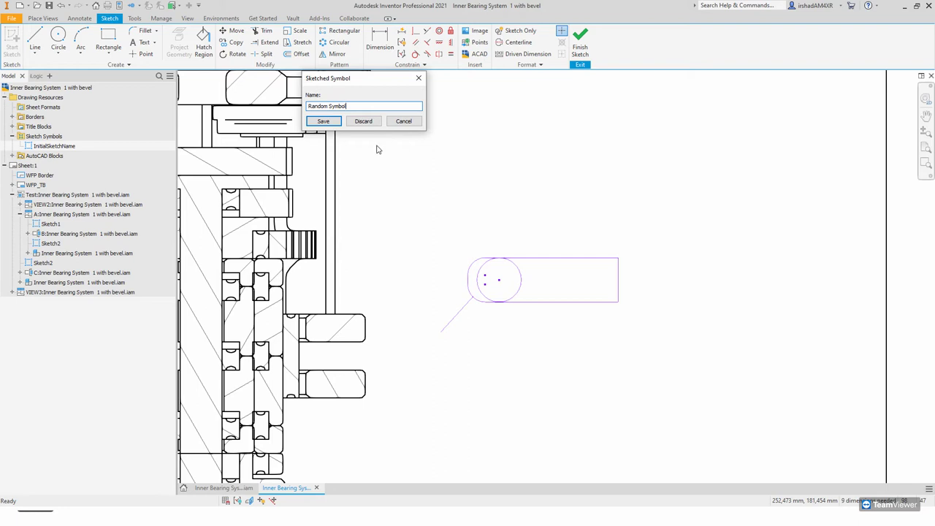
left_click(324, 121)
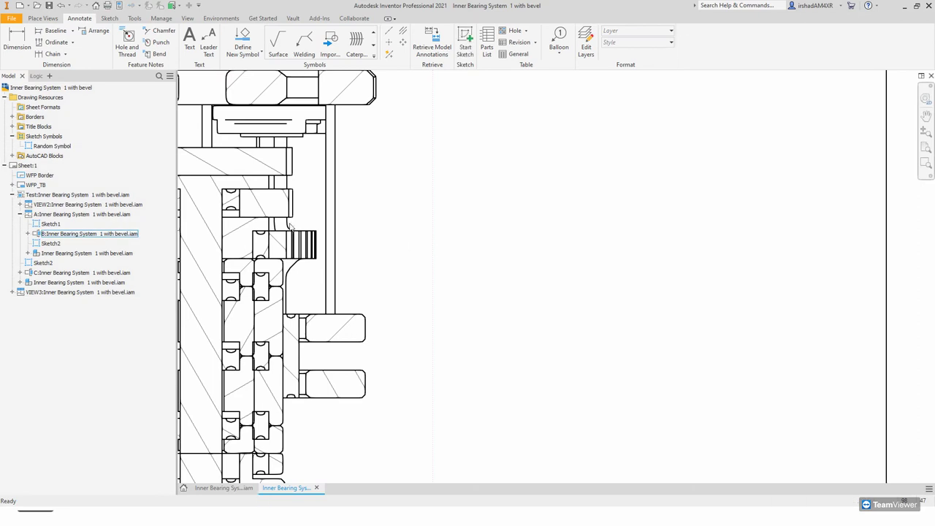
Step: Save the Random Symbol sketch symbol to the My Library.idw symbol library
left_click(51, 146)
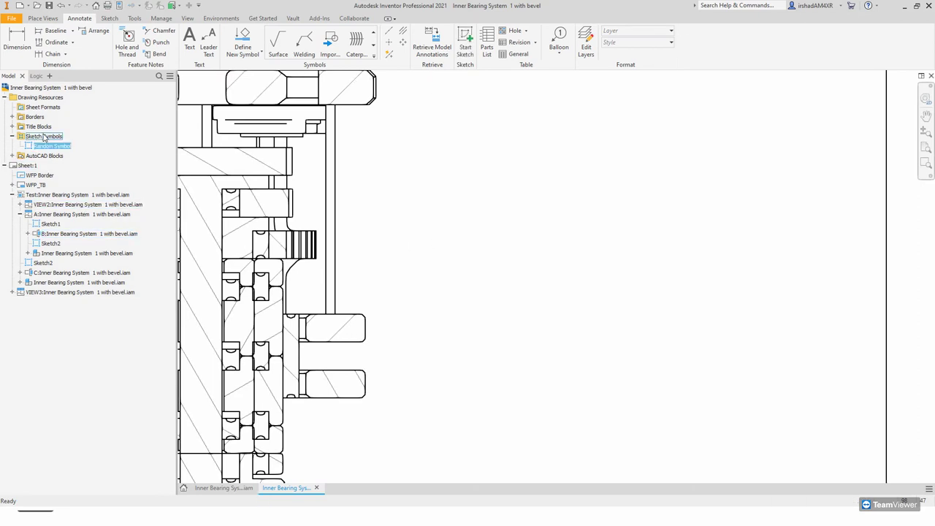
left_click(43, 137)
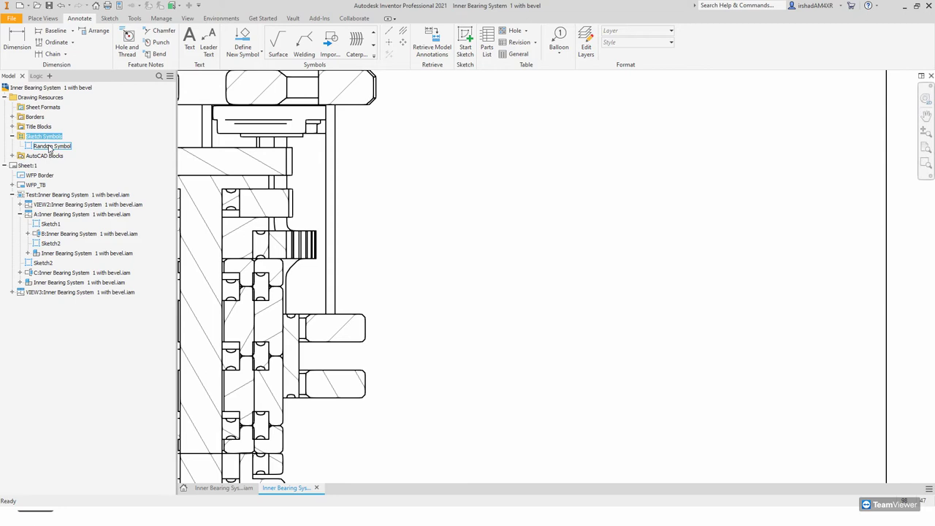
left_click(71, 149)
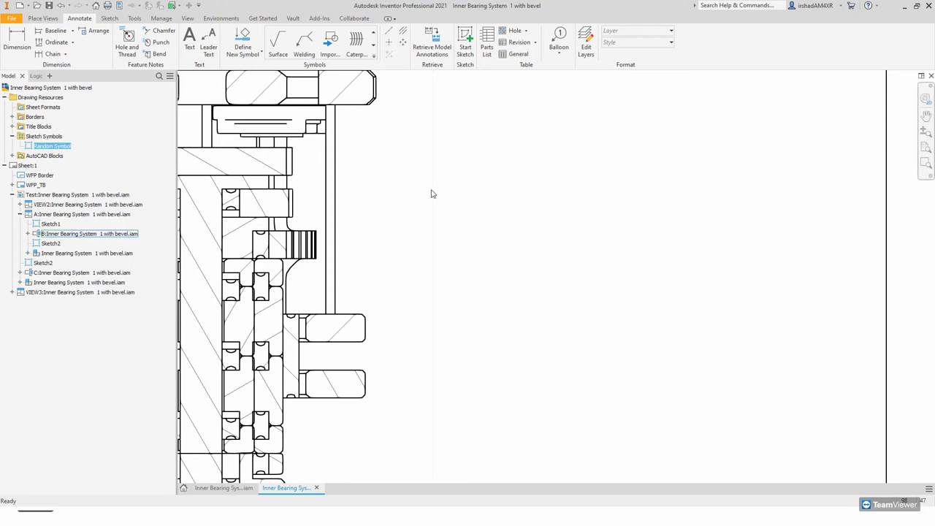
scroll(560, 224, "down", 2)
scroll(388, 221, "down", 3)
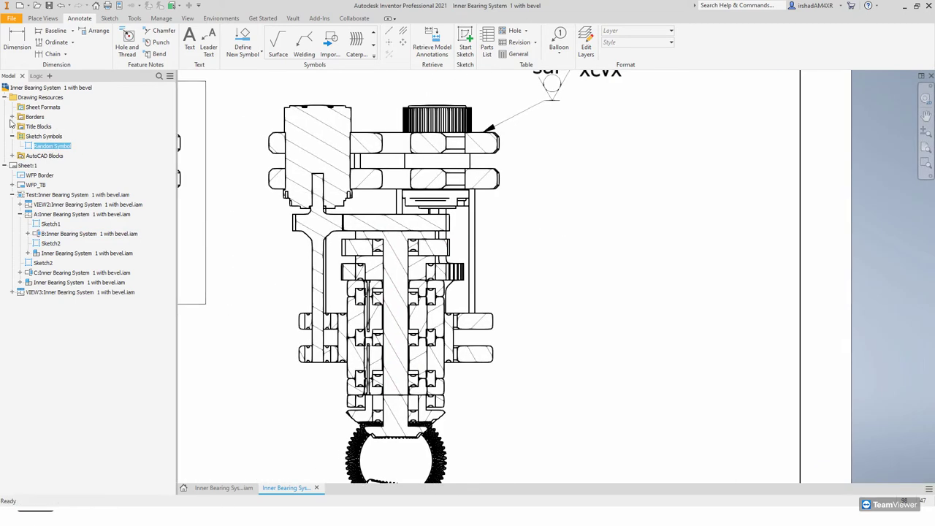
right_click(60, 148)
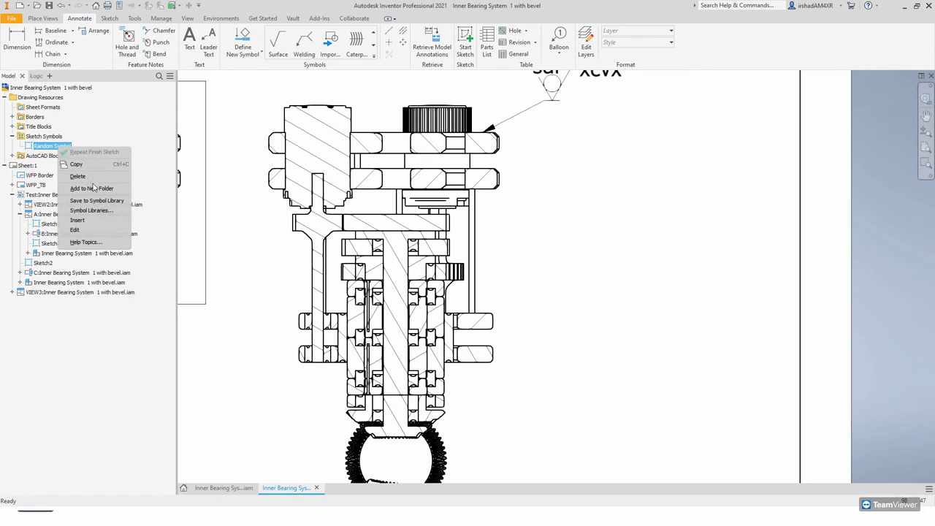
left_click(94, 202)
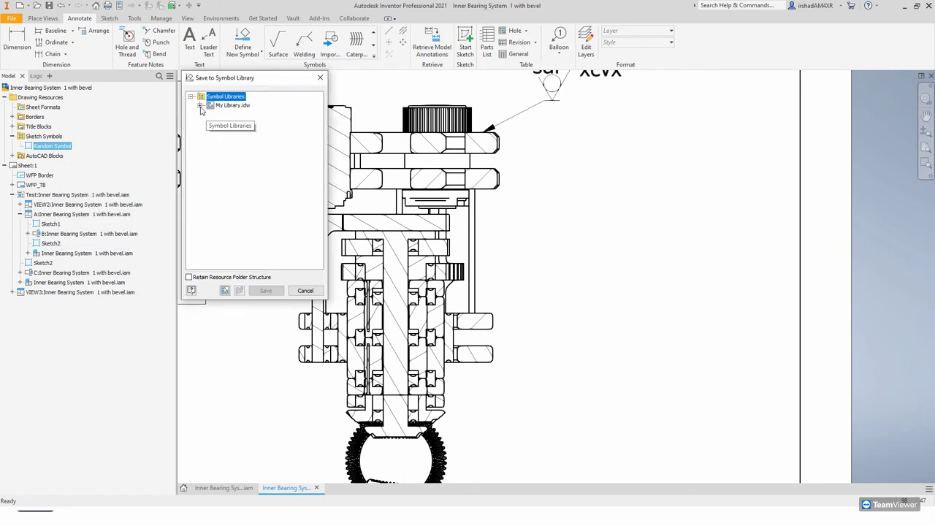
right_click(220, 96)
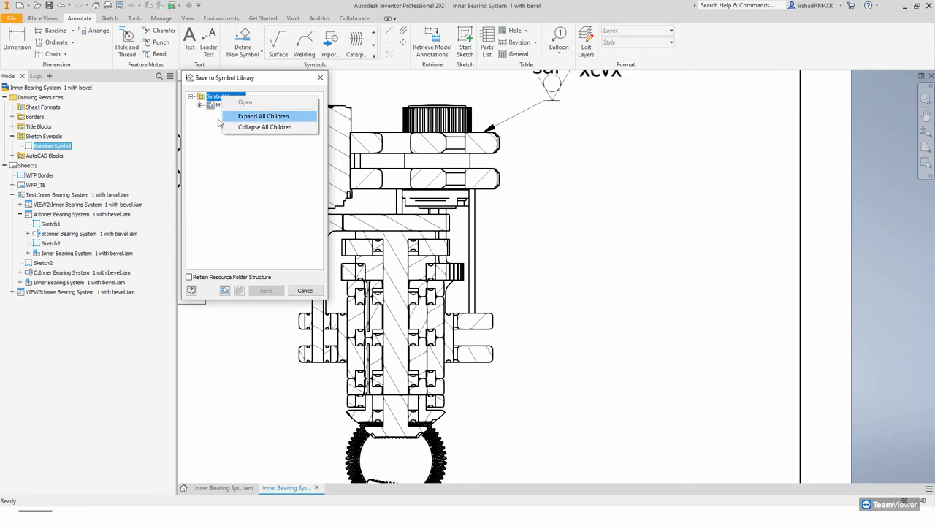
left_click(218, 122)
left_click(231, 105)
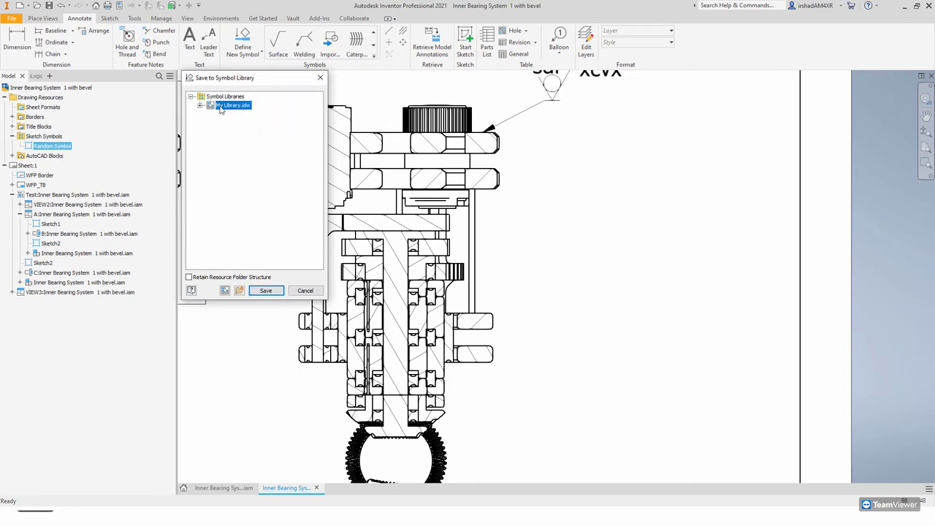
left_click(200, 106)
left_click(265, 291)
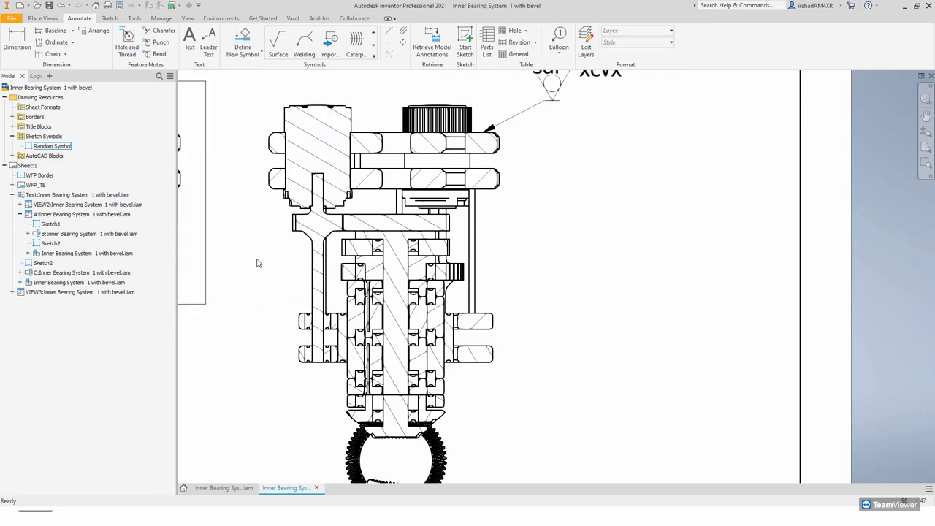
Step: Insert two instances of Random Symbol beside section B-B, one near the upper plates and one near the lower plates
right_click(60, 147)
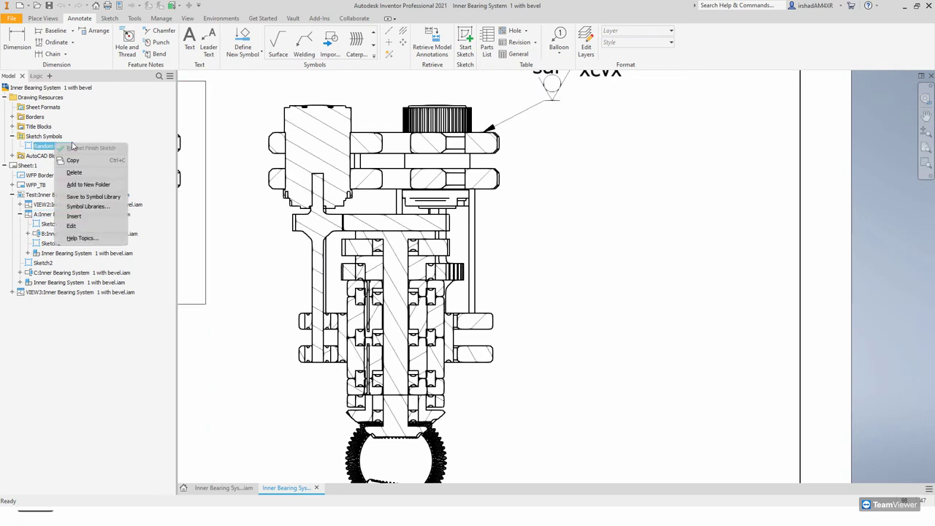
left_click(74, 216)
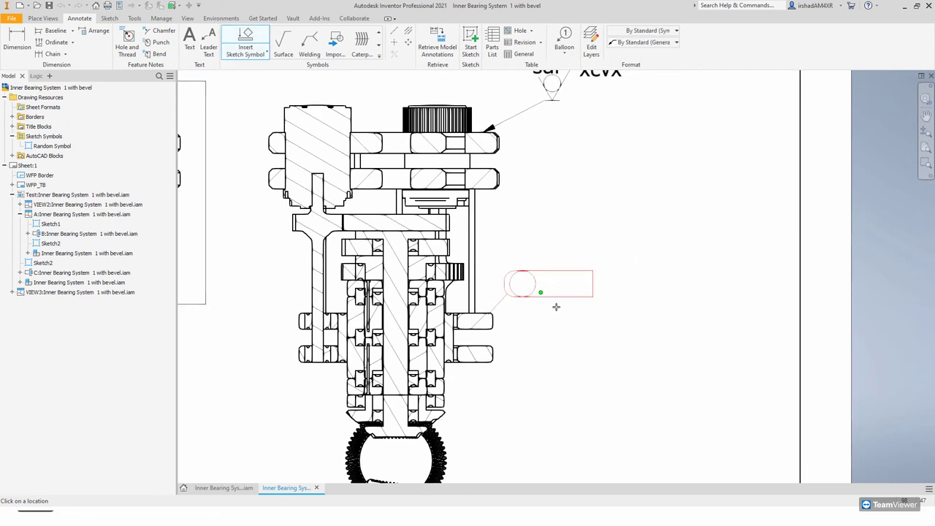
left_click(556, 307)
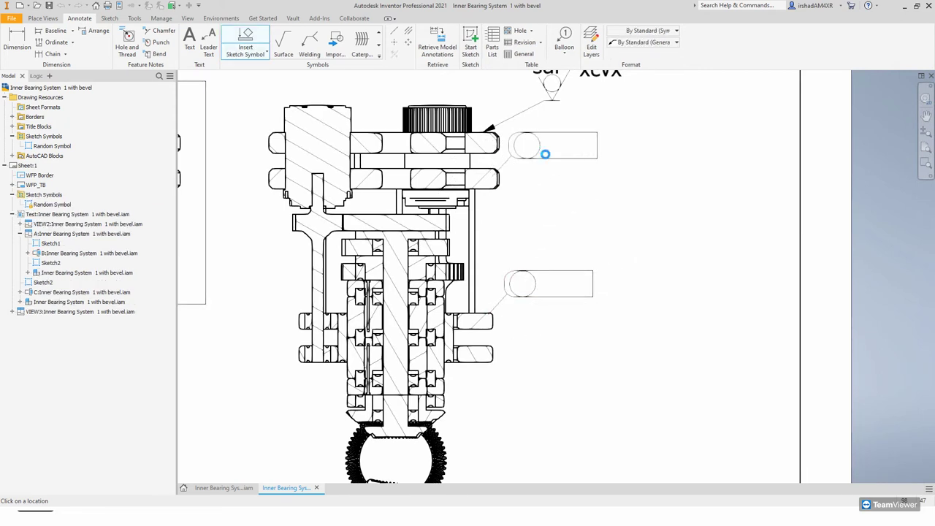
left_click(545, 154)
right_click(599, 209)
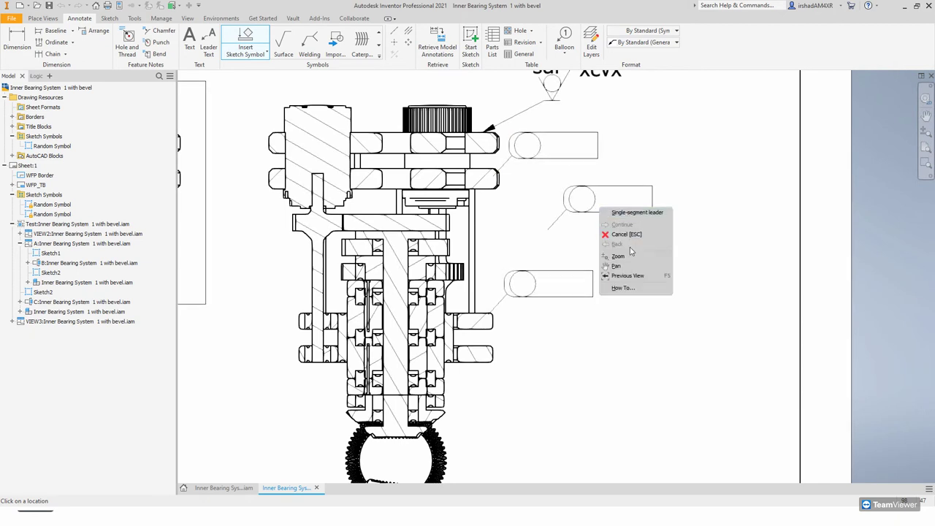
left_click(626, 234)
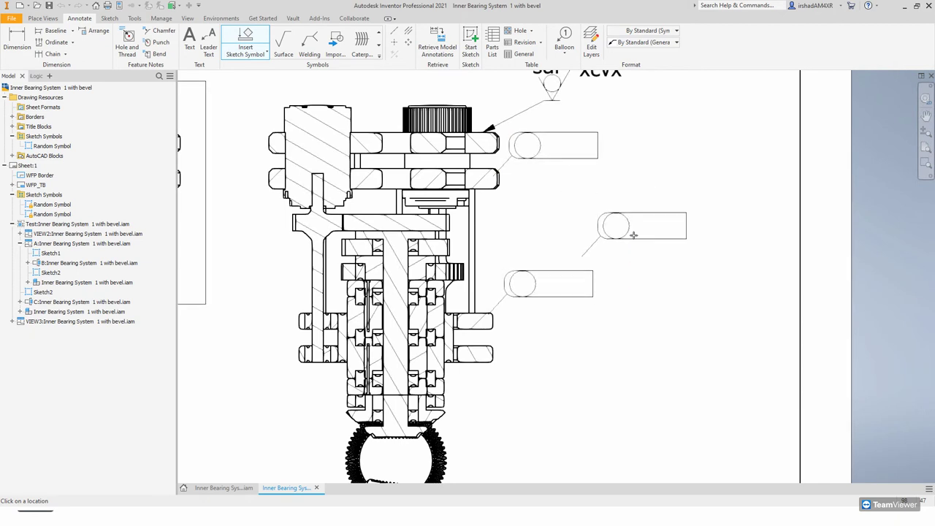
key("Escape")
Step: Delete both Random Symbol instances placed beside section B-B
scroll(603, 231, "down", 5)
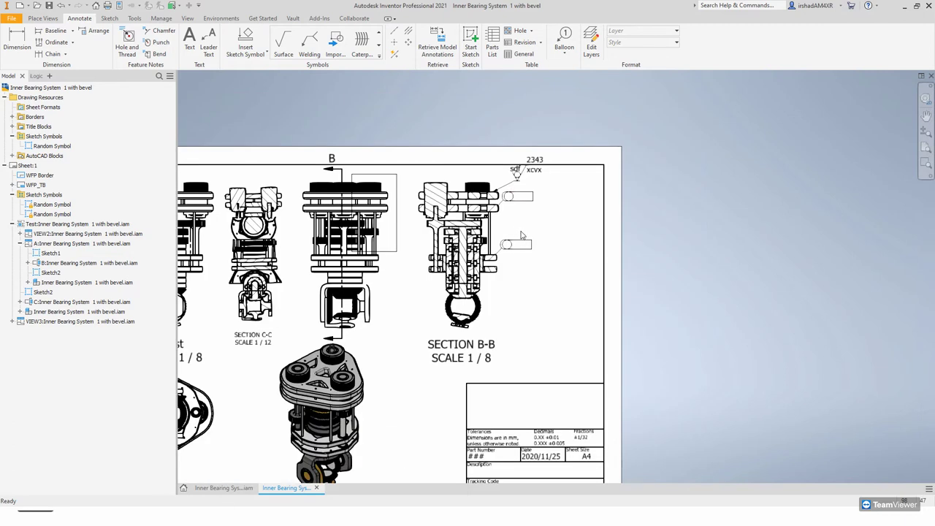
middle_click_drag(272, 110, 311, 126)
middle_click_drag(410, 198, 515, 184)
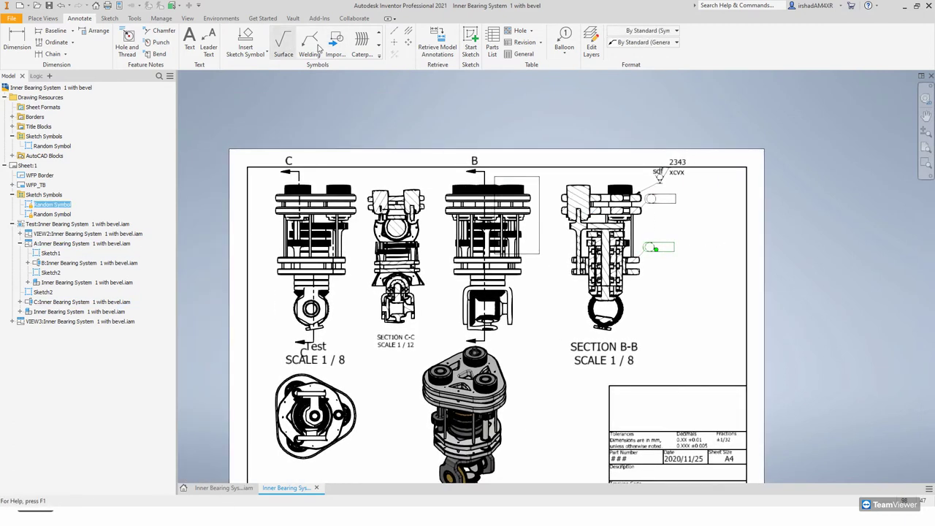
key("Delete")
left_click(654, 199)
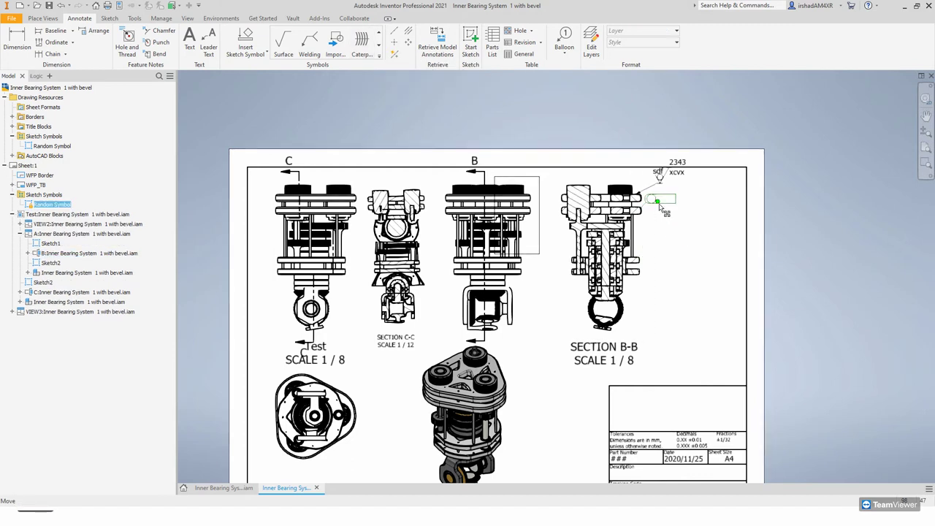
key("Delete")
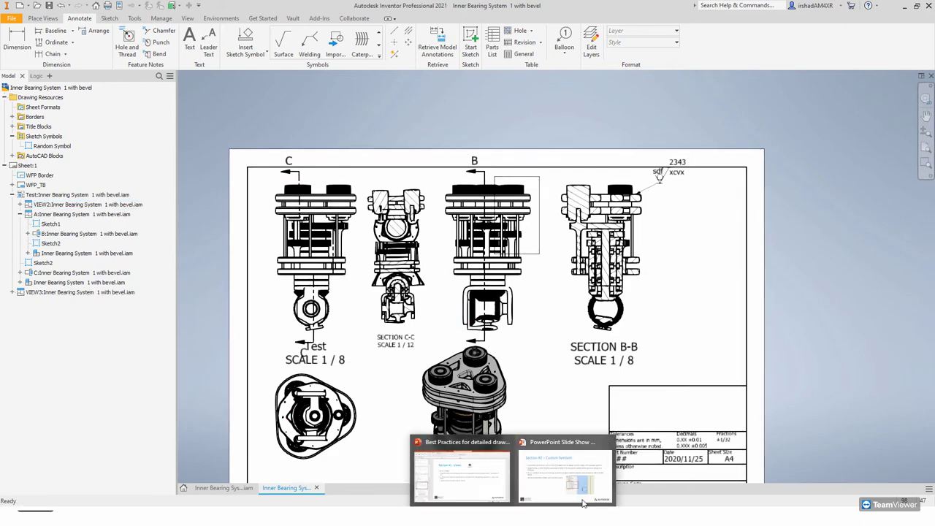
Step: Switch to the PowerPoint slide show, view the Section #3 – Dimensioning Tips & Tricks slide, and return to the Inventor drawing
left_click(591, 495)
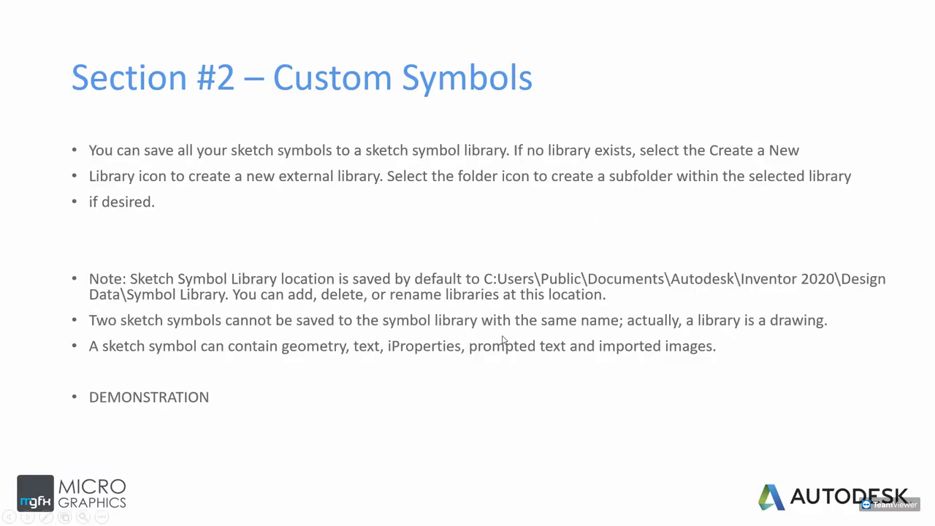
left_click(381, 298)
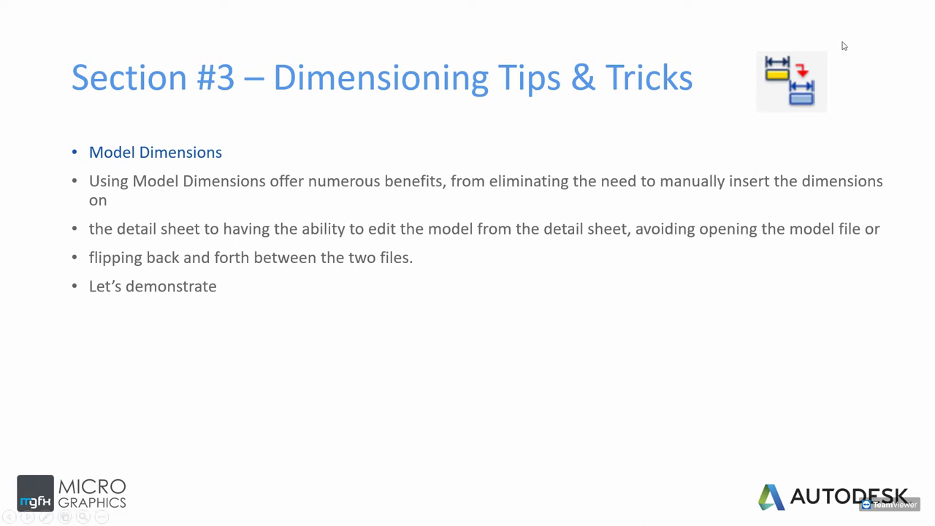
key("Escape")
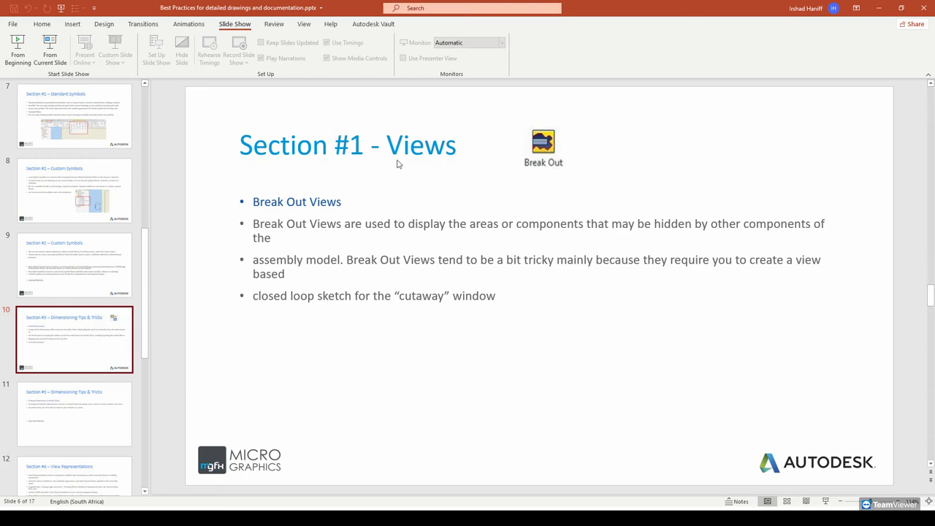
left_click(878, 8)
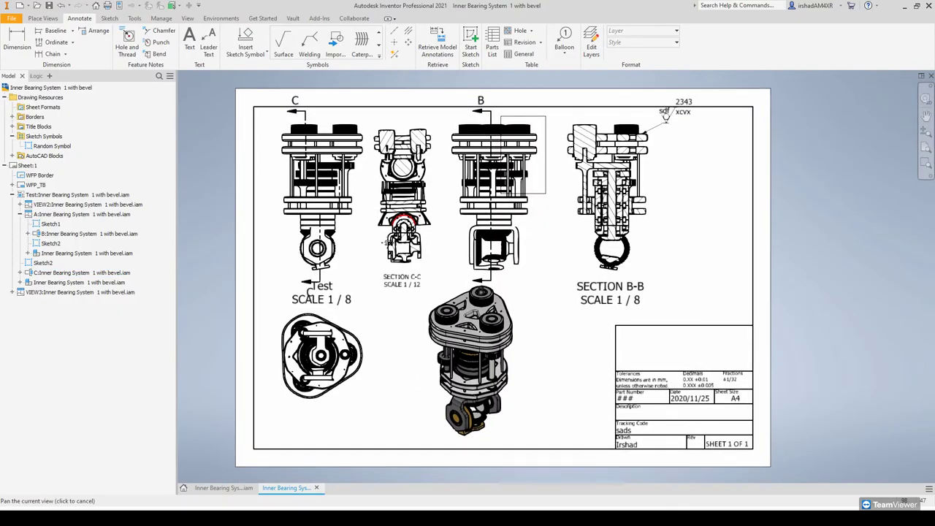
left_click_drag(511, 263, 481, 281)
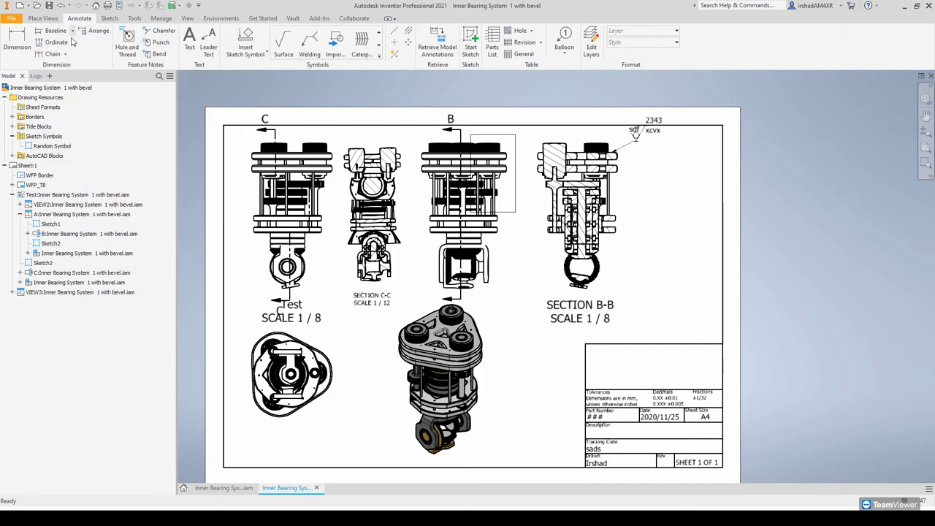
left_click(65, 54)
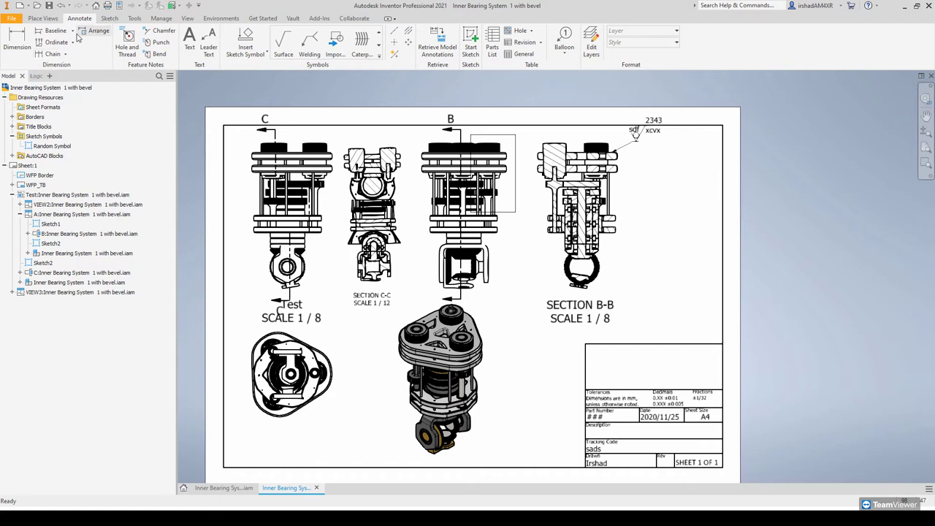
left_click(17, 40)
key("F2")
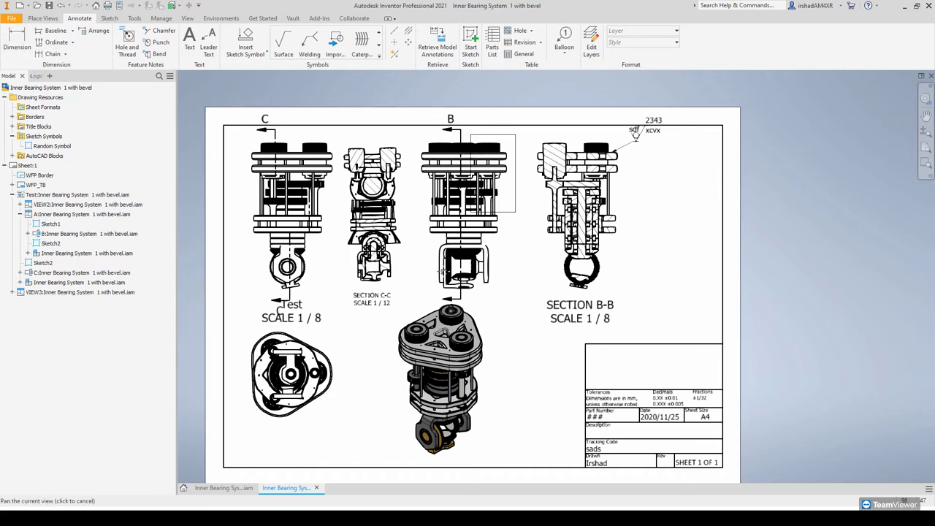
Step: Dimension the width of the lowest plate in the Test view, placing the dimension below the view
scroll(531, 261, "up", 5)
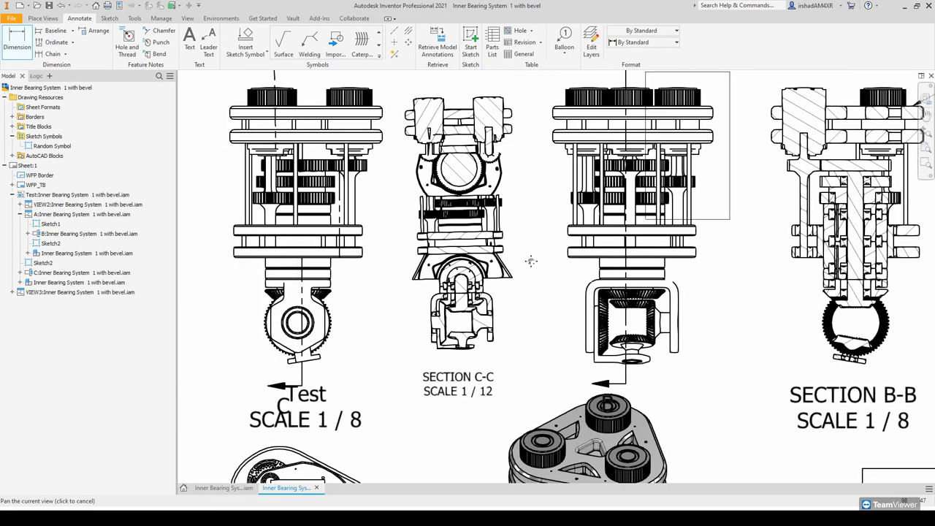
left_click_drag(531, 260, 607, 261)
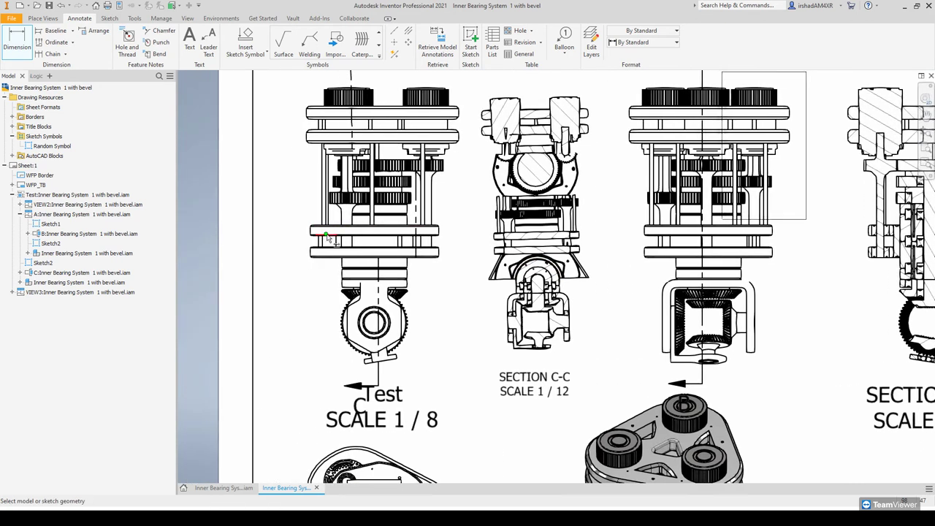
scroll(374, 237, "up", 2)
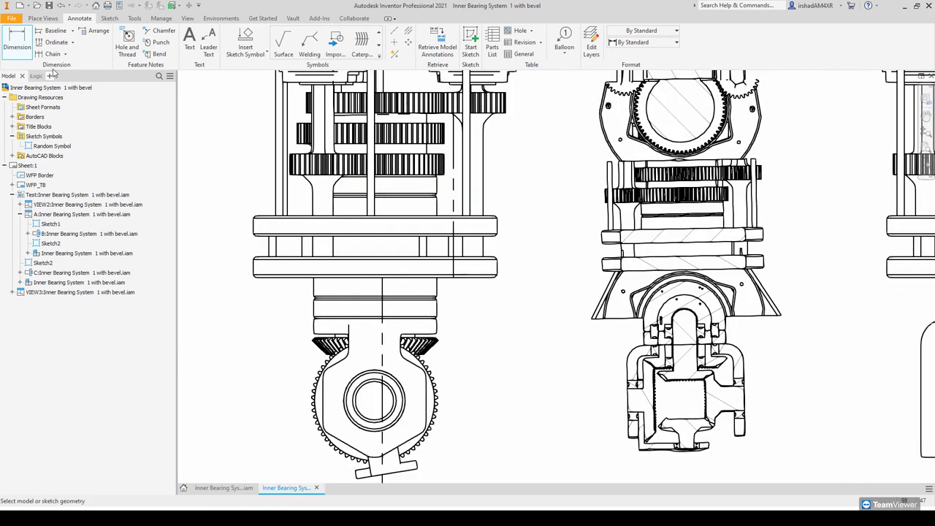
scroll(375, 263, "down", 6)
scroll(377, 286, "up", 3)
scroll(377, 286, "up", 3)
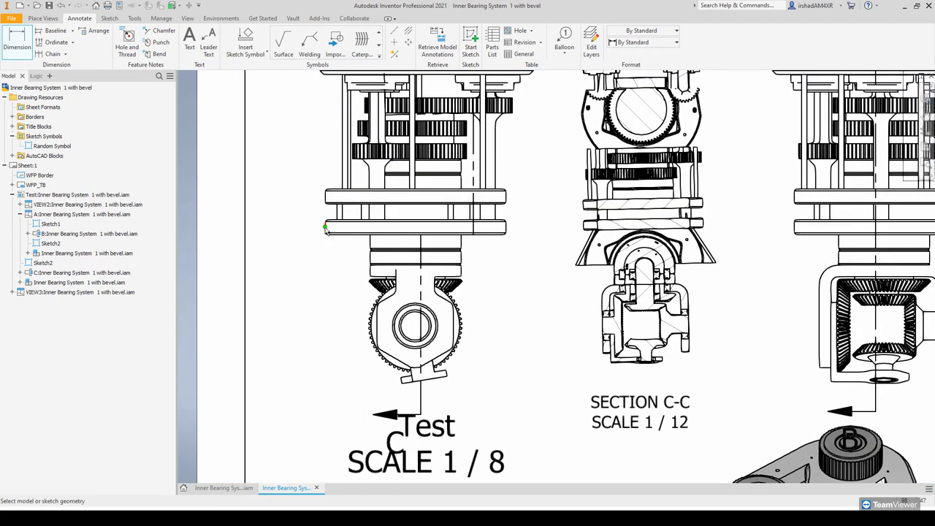
left_click(325, 228)
left_click(493, 403)
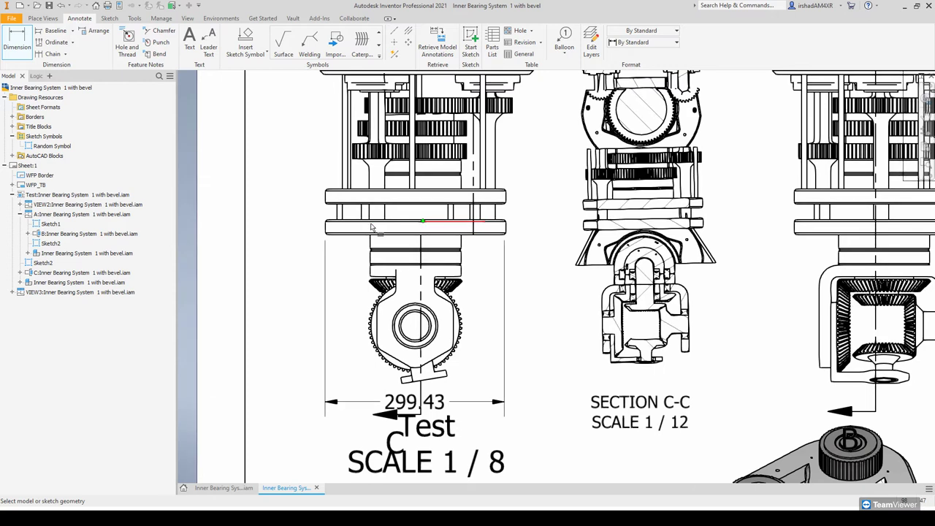
Step: Dimension the short segment at the left end of the lowest plate's top edge, placing the dimension beneath the plate
scroll(360, 227, "down", 3)
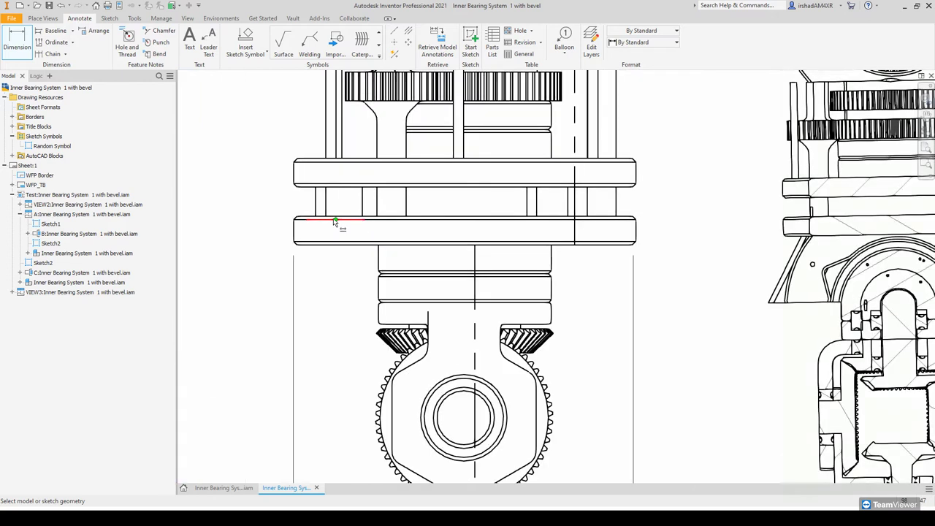
left_click(330, 219)
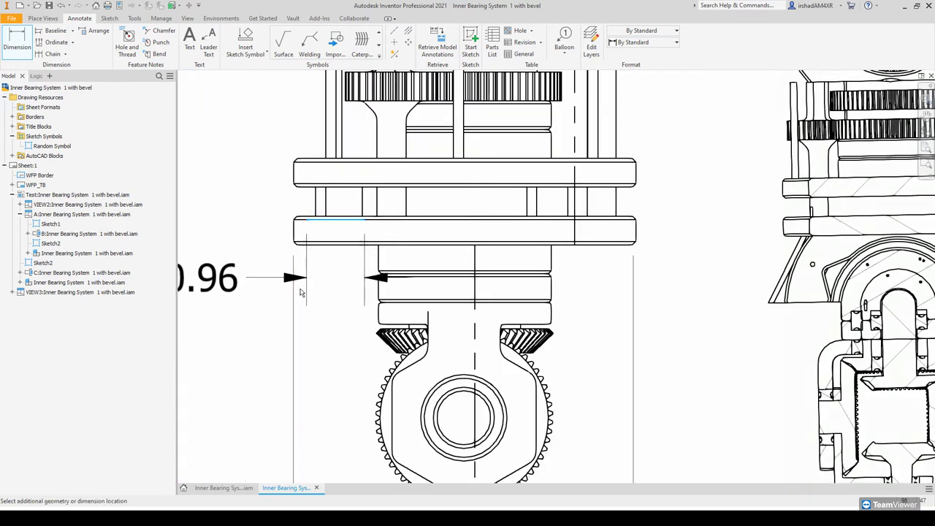
scroll(302, 301, "up", 5)
left_click(326, 307)
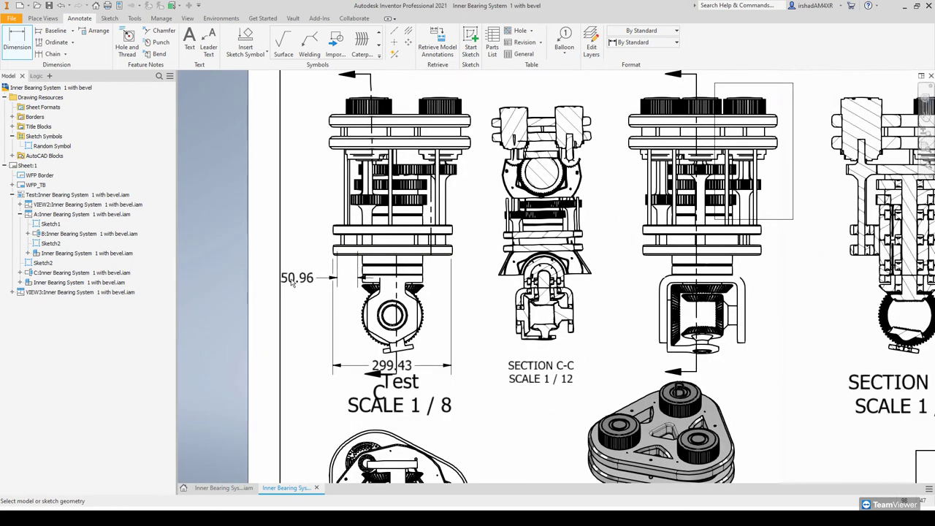
Step: Dimension the vertical gap between the upper and lower plate pairs, placing the dimension between the Test view and section C-C
scroll(442, 148, "down", 3)
left_click(379, 150)
left_click(394, 290)
left_click(500, 225)
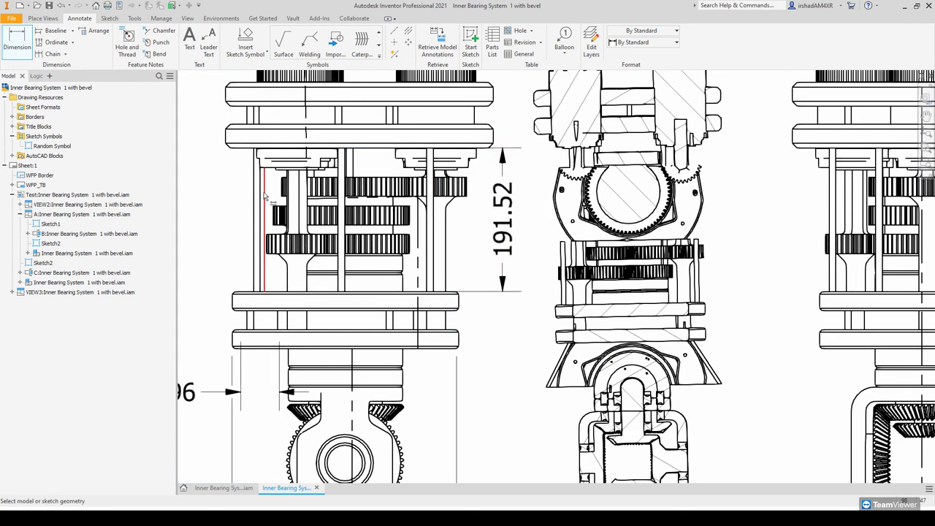
middle_click_drag(266, 196, 342, 190)
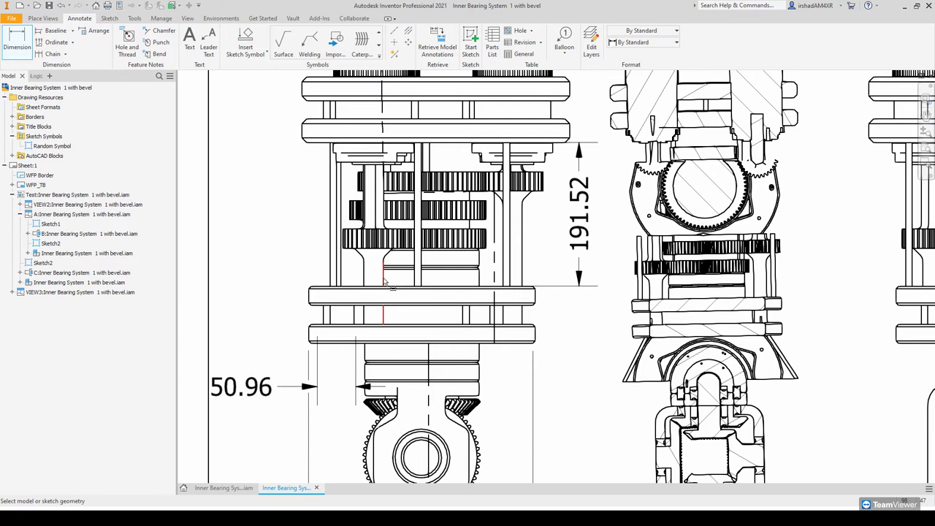
scroll(388, 257, "down", 5)
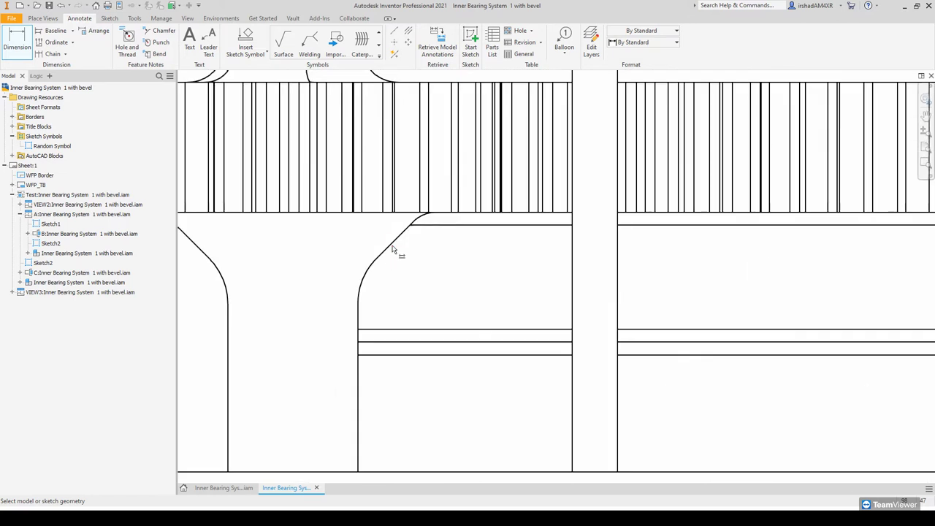
left_click(393, 241)
left_click(444, 225)
scroll(417, 261, "up", 4)
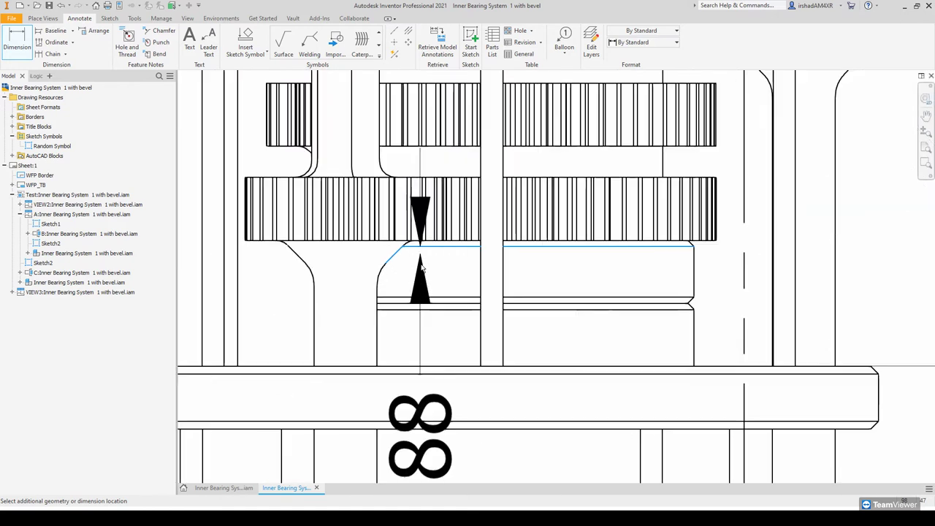
scroll(422, 270, "up", 4)
middle_click_drag(410, 242, 412, 275)
scroll(414, 272, "down", 2)
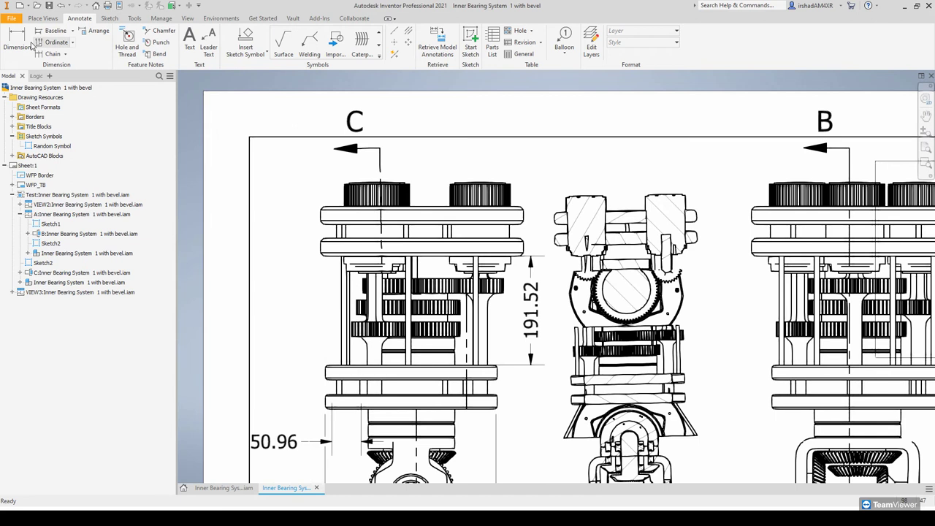
Step: Dimension the angle between the slanted flange edge and the lowest plate's bottom edge in section C-C
scroll(412, 275, "up", 2)
scroll(518, 307, "down", 5)
left_click(366, 257)
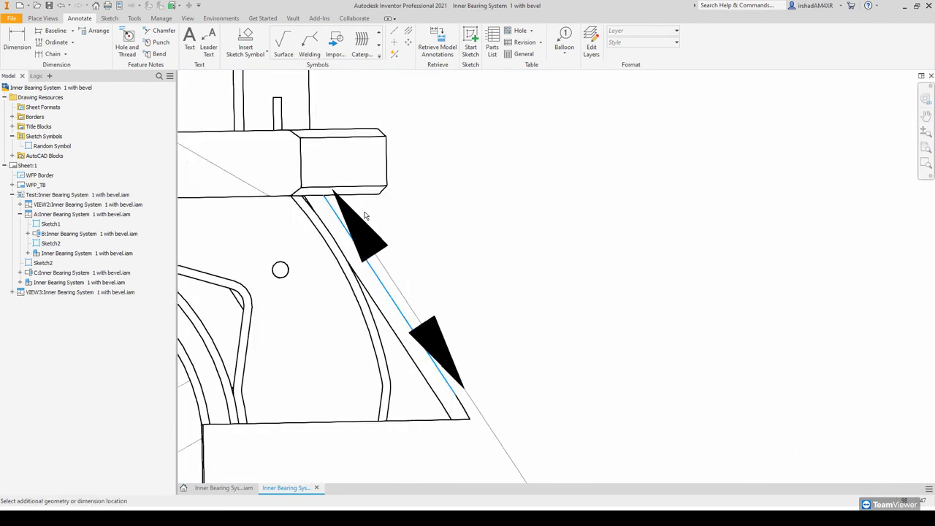
left_click(383, 194)
scroll(431, 261, "up", 3)
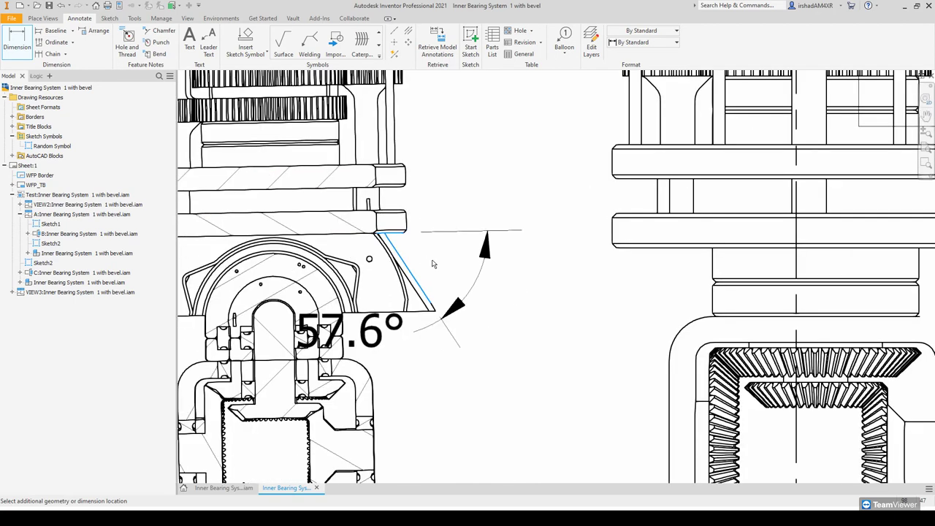
left_click(539, 291)
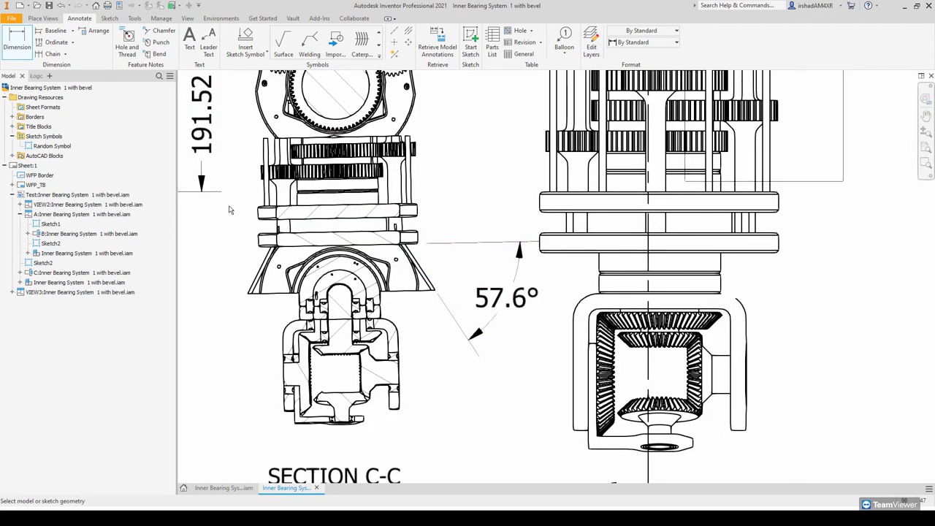
Step: Try to add baseline dimensions from the top plate's upper edge to the other horizontal edges of the two upper plates in the Test view
scroll(315, 217, "up", 3)
scroll(340, 223, "up", 3)
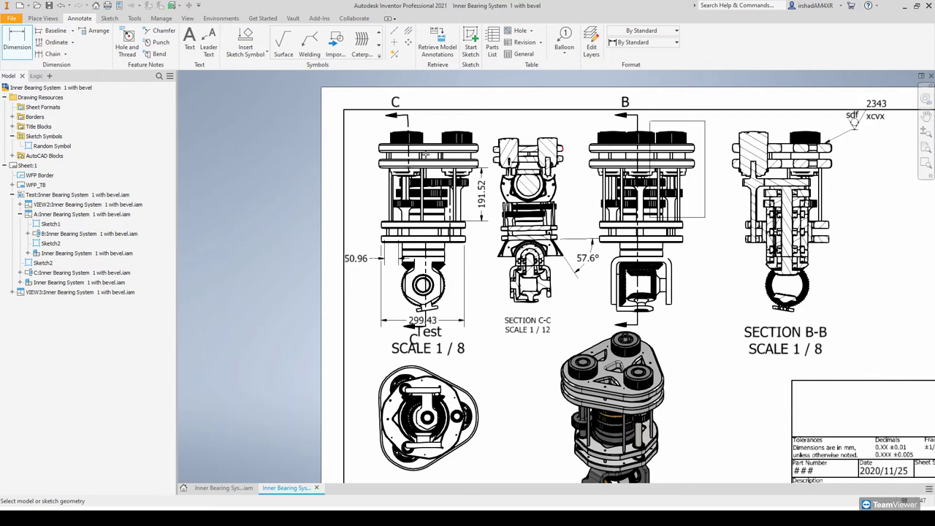
scroll(385, 149, "down", 4)
left_click(390, 151)
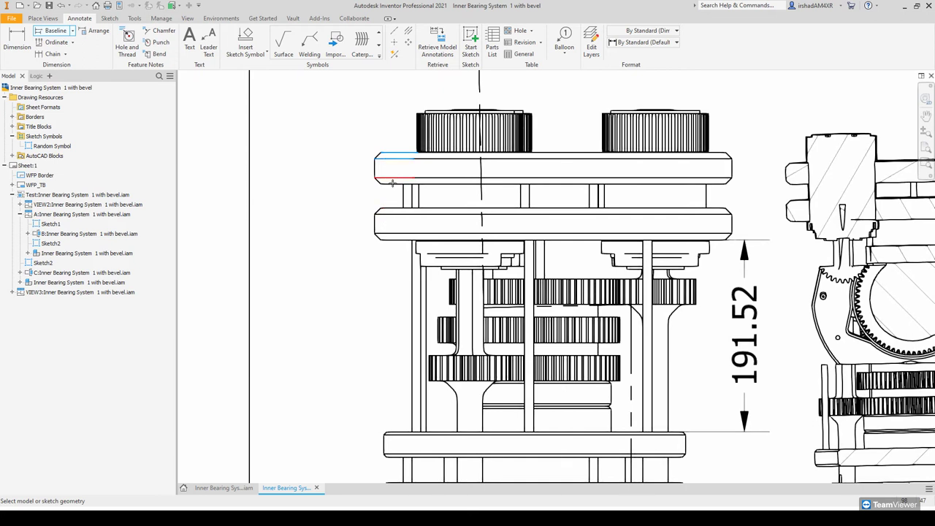
left_click(390, 214)
right_click(347, 197)
left_click(376, 244)
scroll(328, 188, "down", 3)
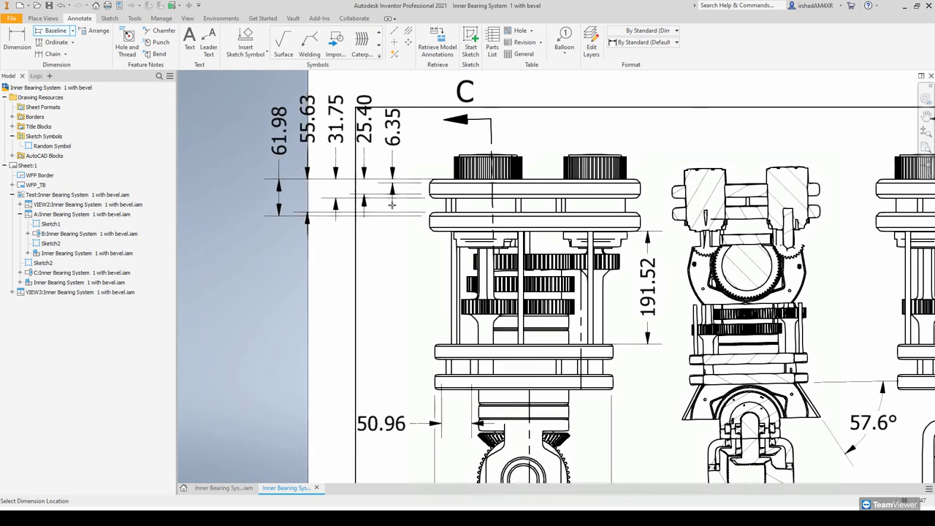
left_click(318, 212)
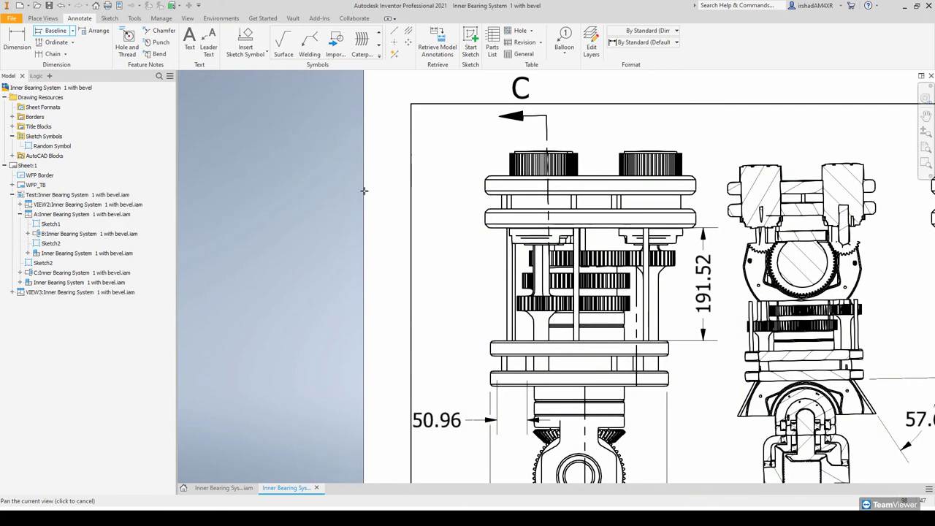
Step: Try to add chain dimensions across all horizontal edges of the two upper plates in the Test view
left_click(65, 55)
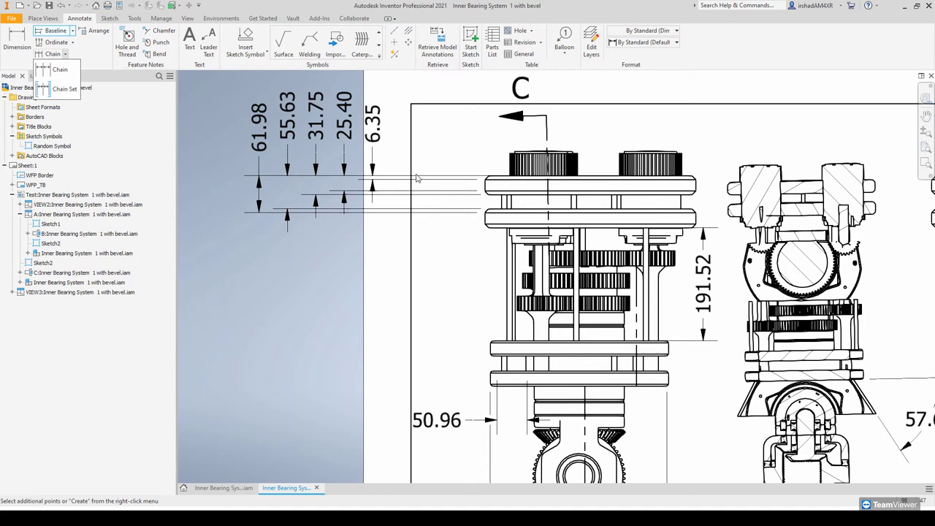
left_click(60, 70)
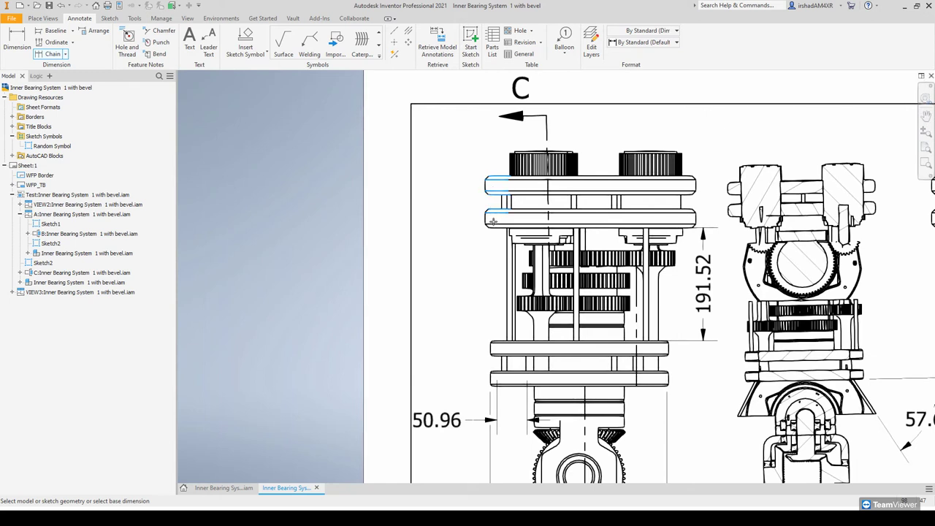
left_click(494, 213)
right_click(453, 225)
left_click(479, 213)
scroll(401, 195, "up", 5)
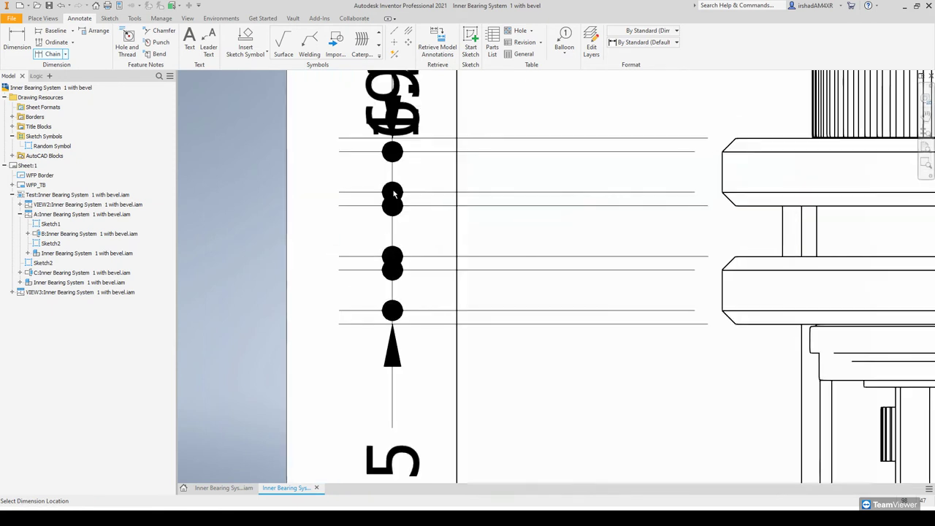
left_click(307, 182)
scroll(377, 184, "down", 3)
scroll(378, 184, "down", 4)
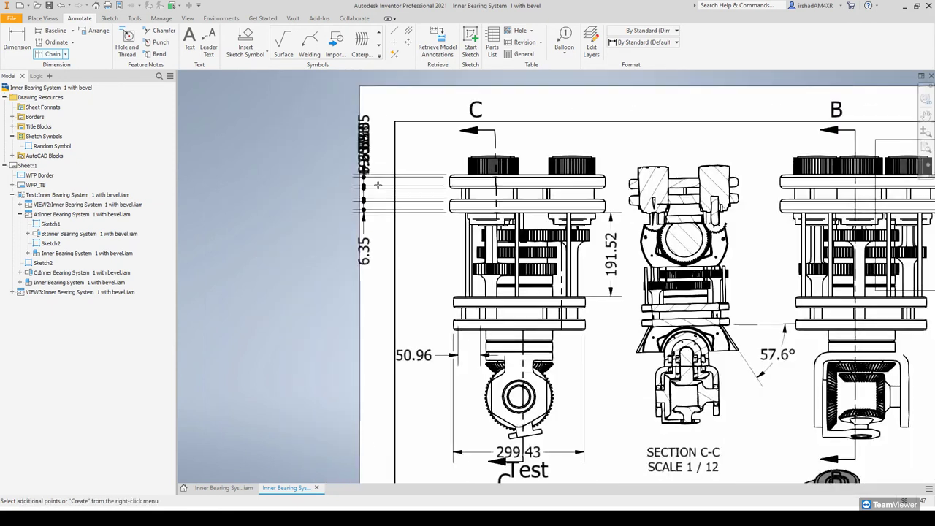
key("Escape")
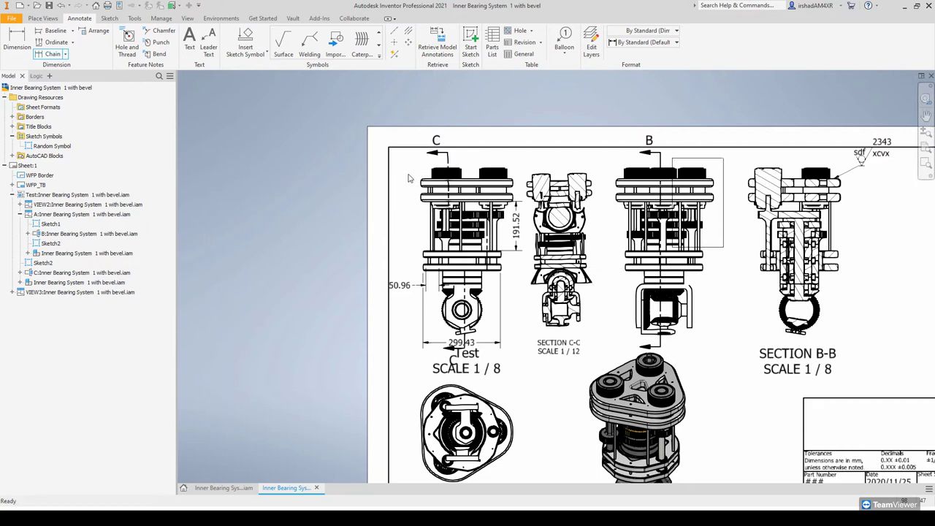
Step: Try to chain-dimension the outer edges of the upper and lower plate pairs along the left side of the Test view
left_click(17, 40)
scroll(431, 192, "up", 8)
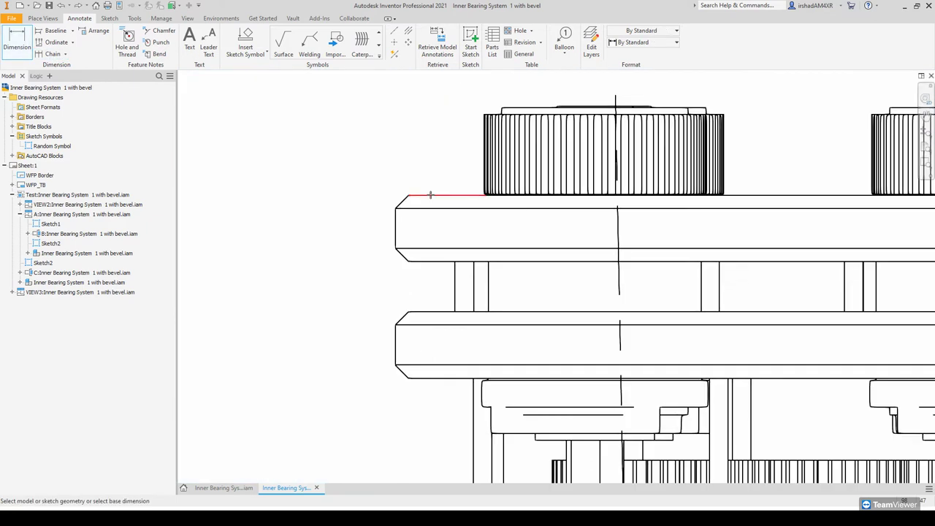
scroll(433, 195, "down", 2)
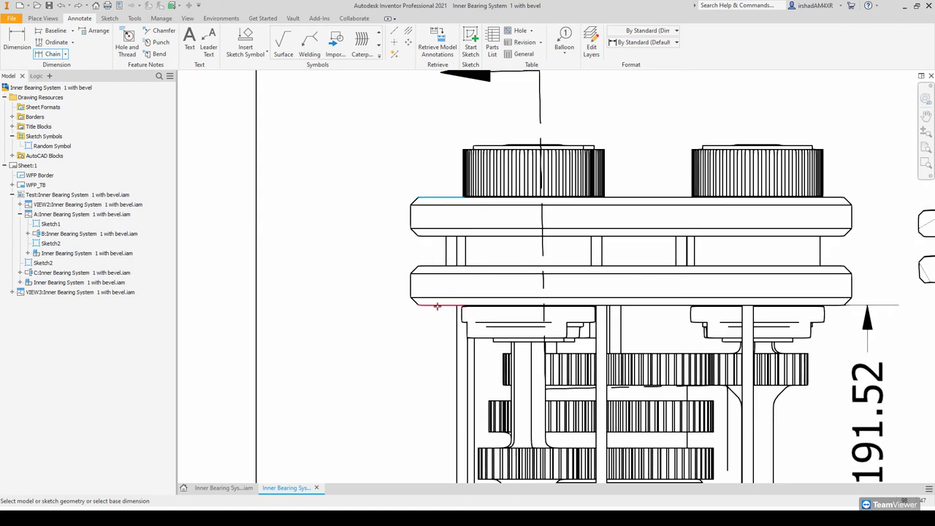
scroll(438, 255, "down", 8)
scroll(438, 250, "up", 6)
scroll(438, 251, "up", 5)
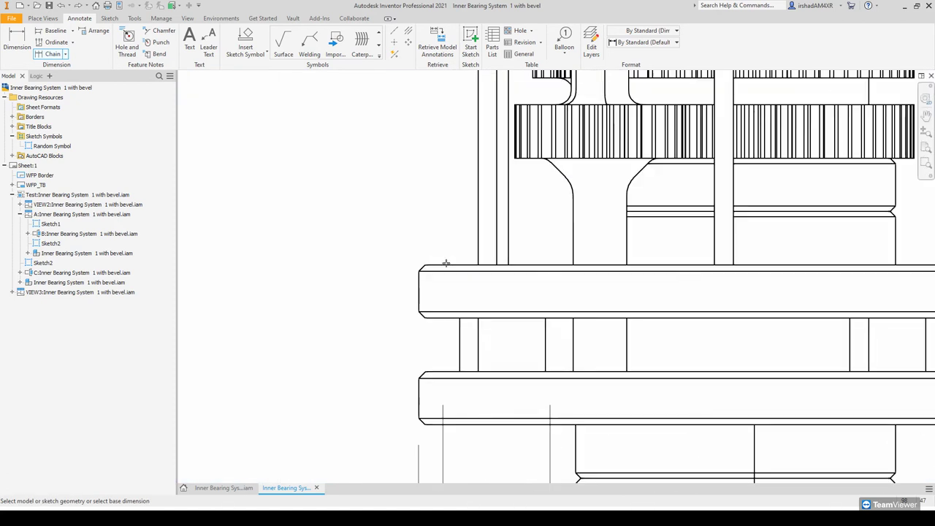
scroll(447, 269, "down", 3)
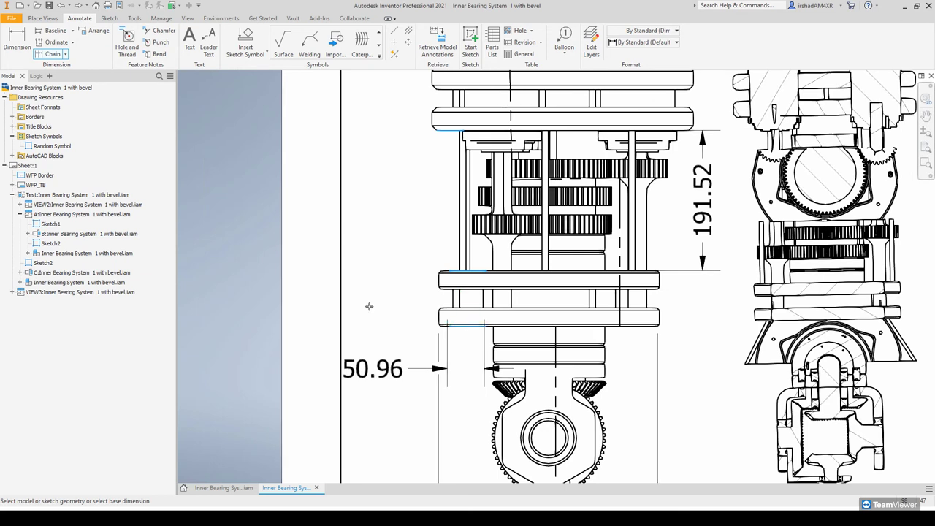
right_click(382, 274)
left_click(388, 245)
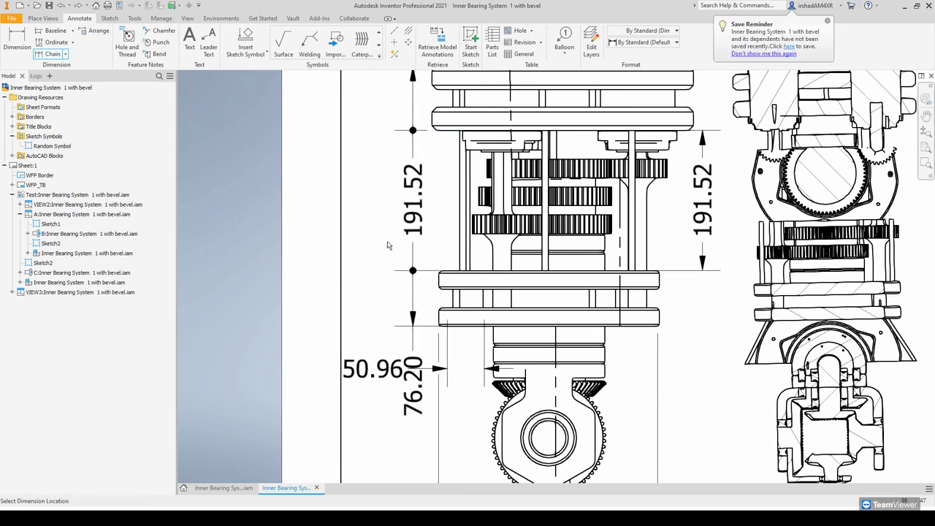
scroll(376, 246, "down", 3)
middle_click_drag(316, 250, 426, 253)
left_click(446, 243)
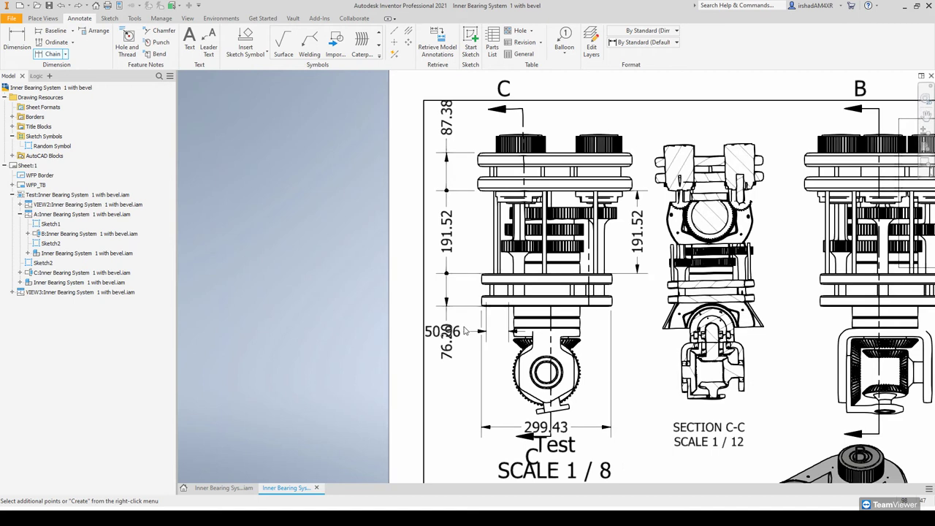
key("Escape")
Step: Move the 50.96 dimension lower, and create chain dimensions for the upper plate pair, the gap and the lower plate pair beside the Test view
left_click_drag(436, 349, 421, 401)
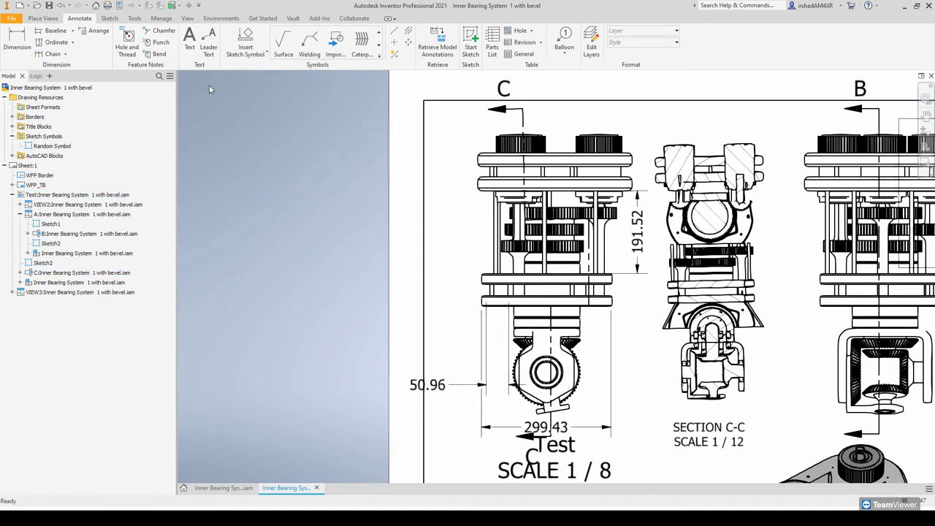
left_click(53, 54)
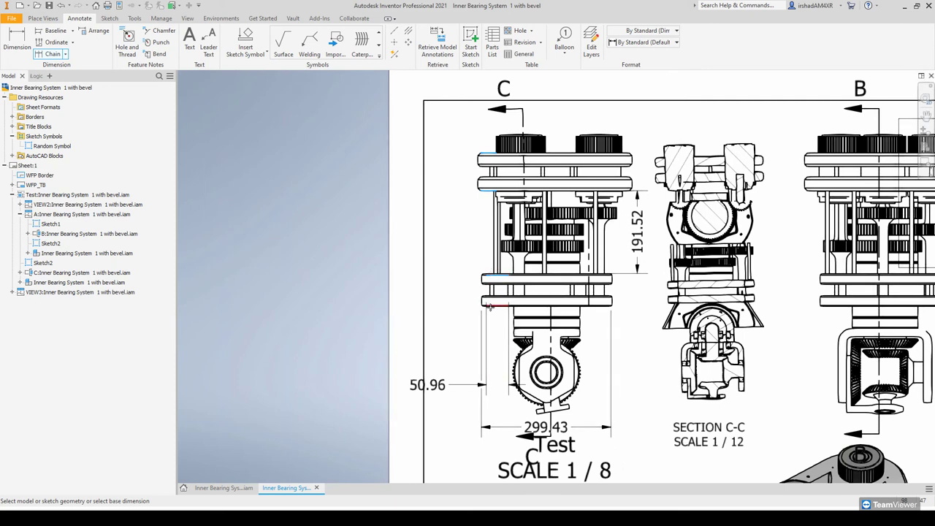
right_click(435, 289)
left_click(449, 320)
left_click(406, 241)
right_click(431, 255)
left_click(447, 262)
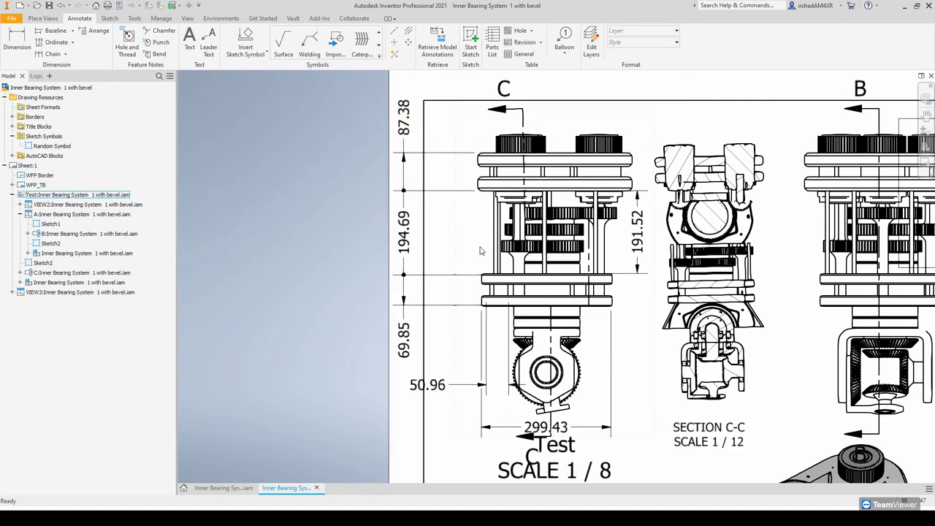
scroll(480, 251, "down", 5)
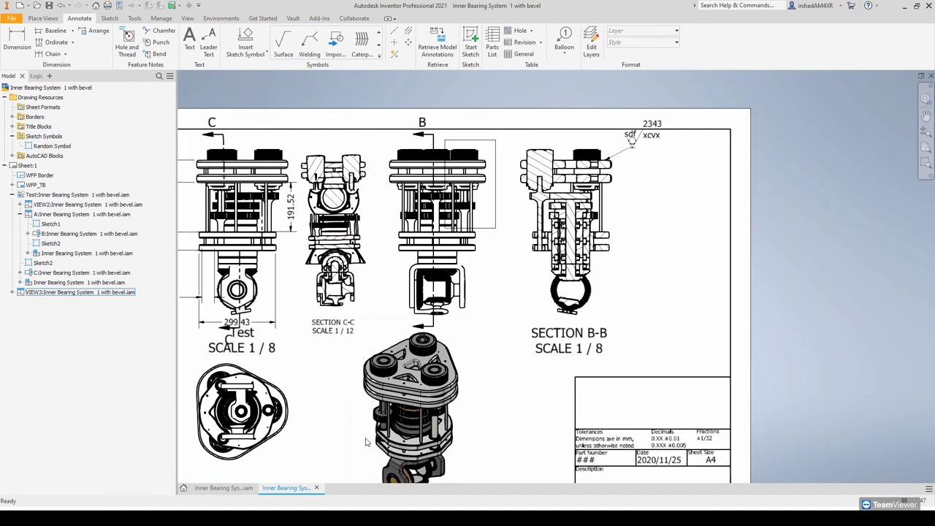
Step: Switch to the PowerPoint presentation and read on from the Model Dimensions slide to Section #4 – View Representations
key("alt+Tab")
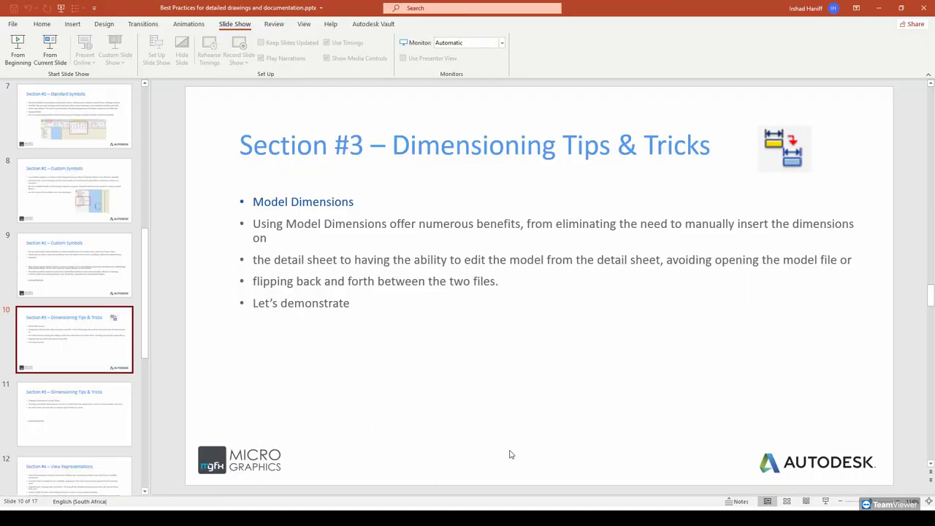
scroll(458, 286, "down", 1)
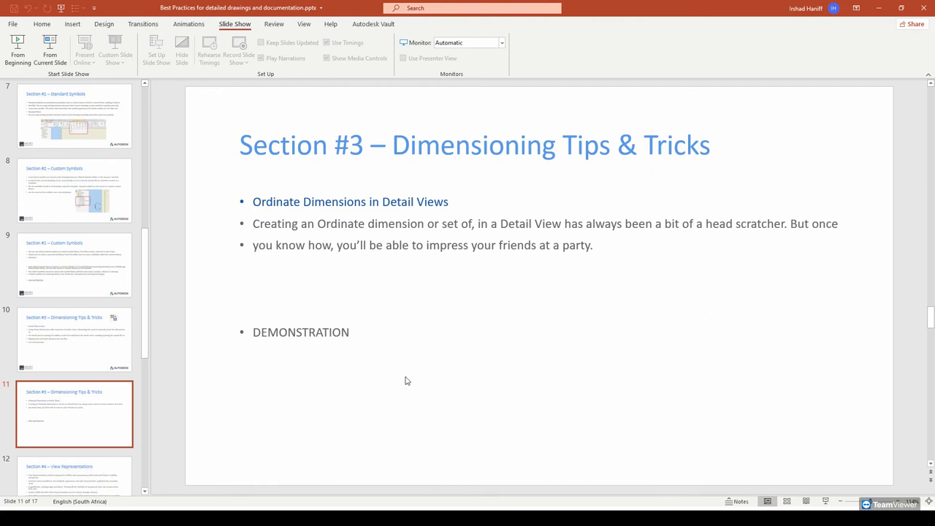
scroll(407, 380, "down", 1)
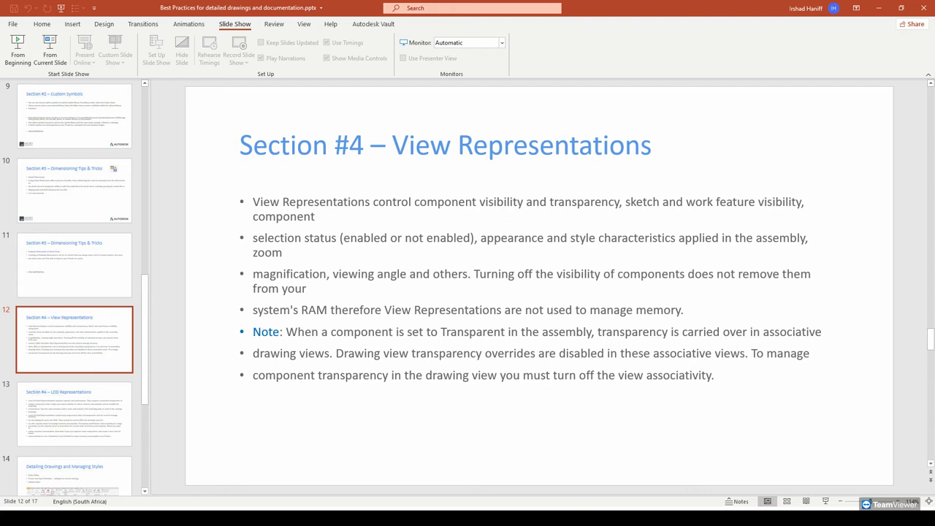
Step: Switch back to the Inventor drawing, collapse the Test view's entries in the model tree and select VIEW3
left_click(350, 522)
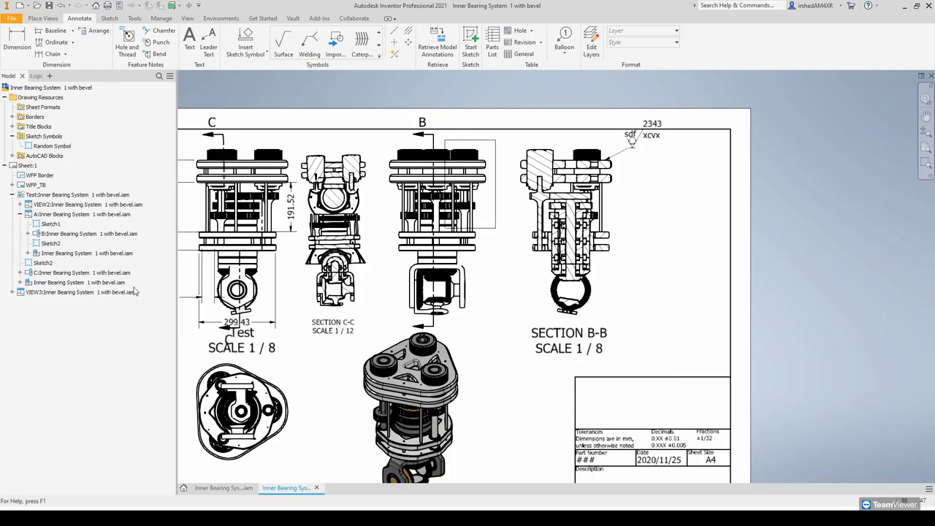
left_click(241, 491)
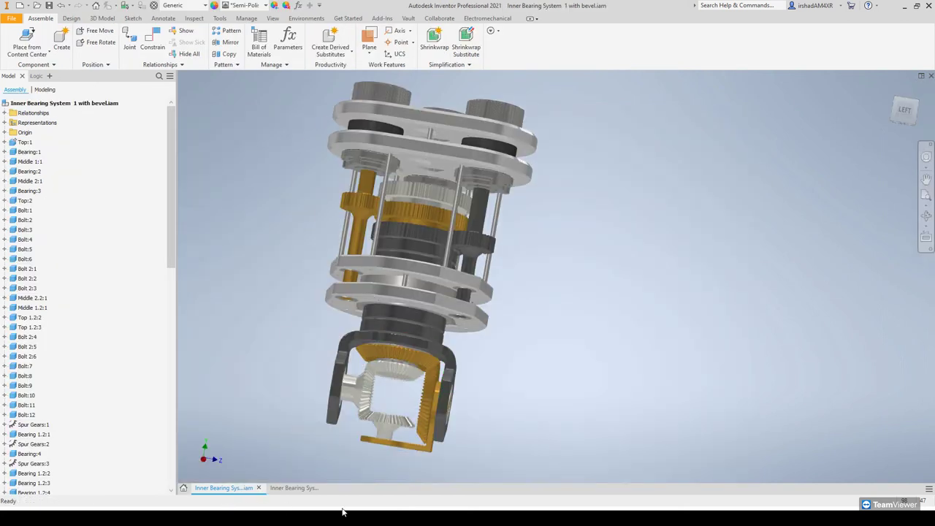
left_click(300, 488)
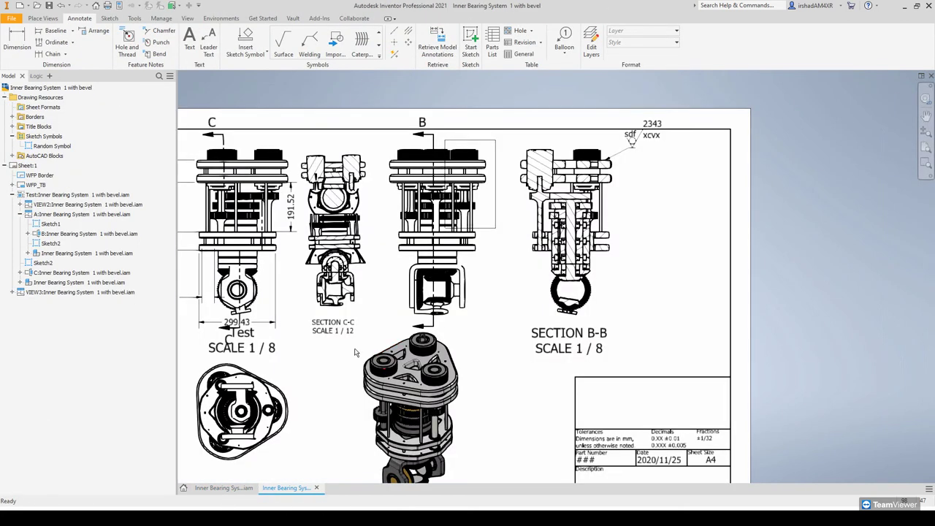
left_click(12, 195)
left_click(40, 208)
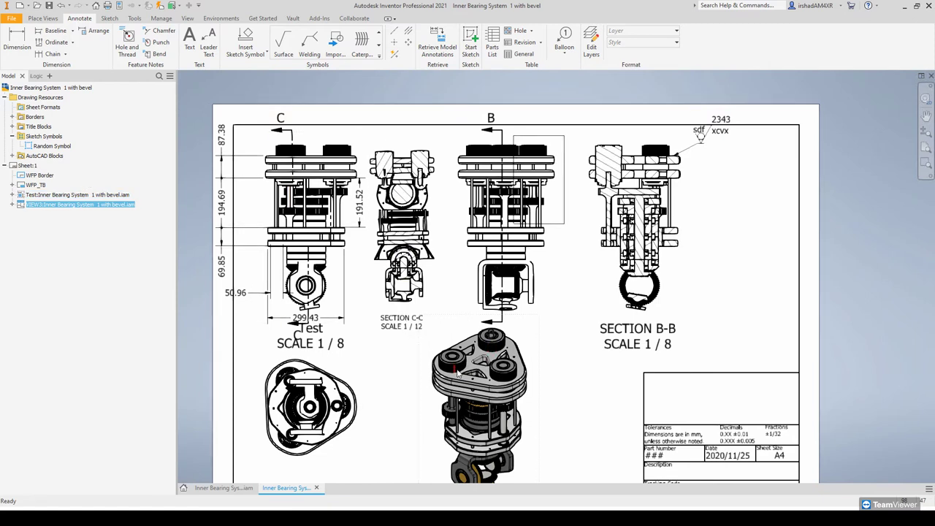
scroll(457, 371, "up", 3)
scroll(458, 374, "down", 4)
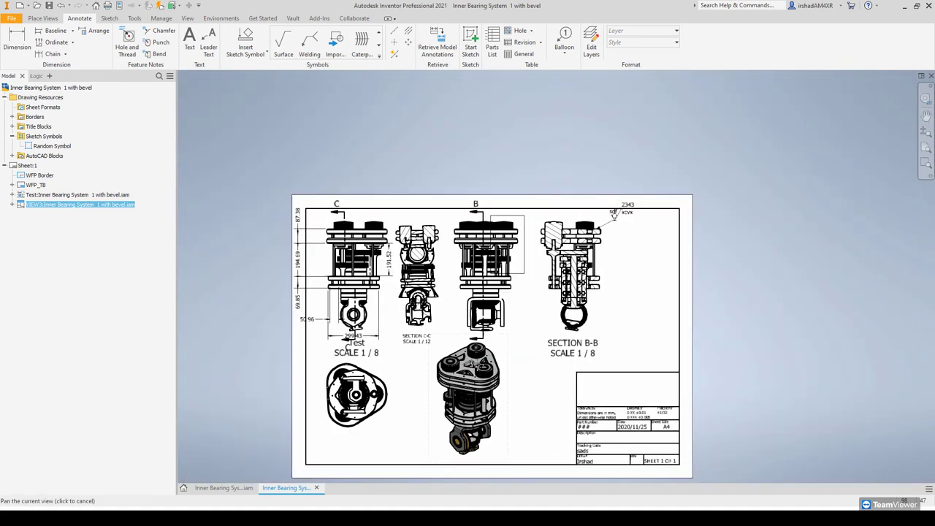
Step: Bring up the Inner Bearing System assembly and expand its Representations
left_click(223, 487)
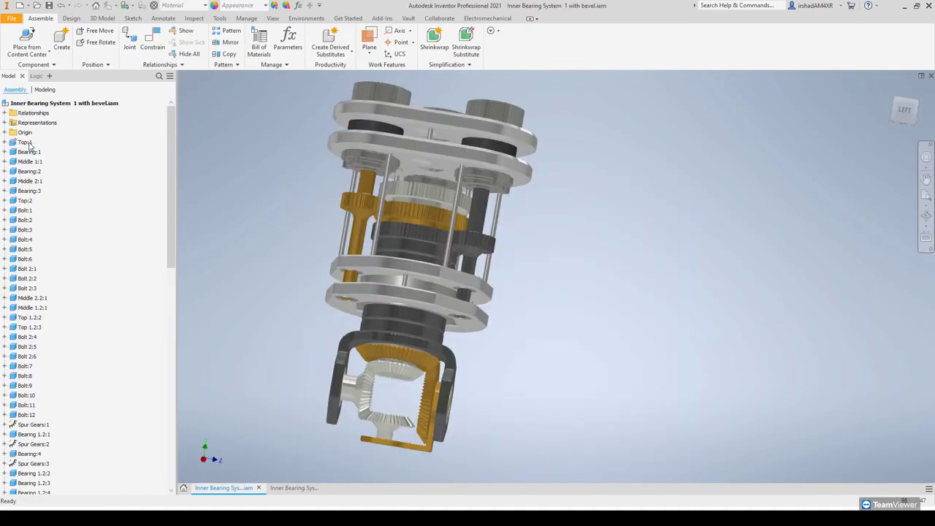
left_click(4, 122)
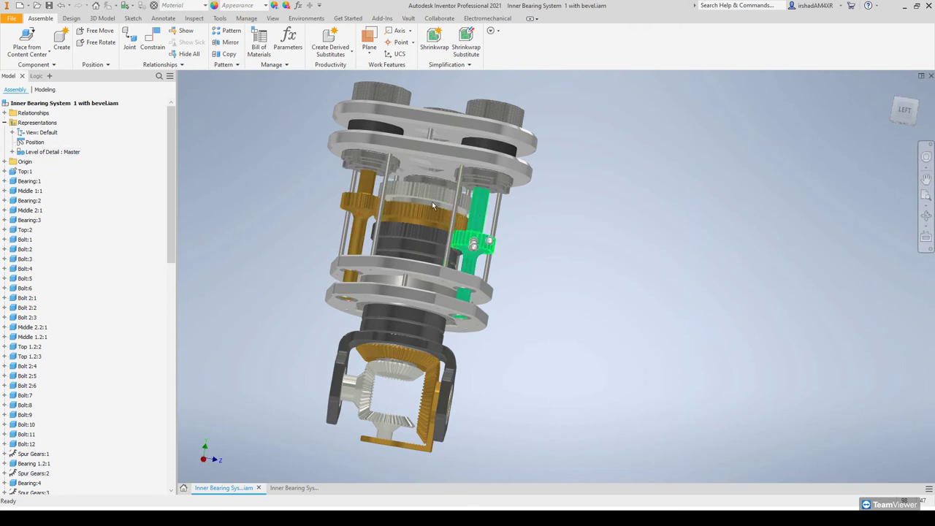
Step: Try to suppress the two geared shafts between the upper and lower plates of the assembly
left_click(363, 183)
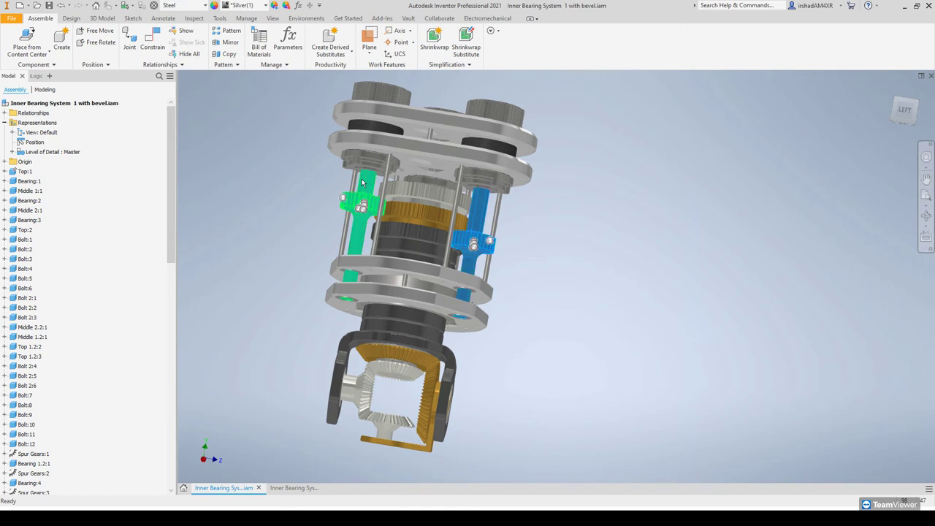
right_click(362, 182)
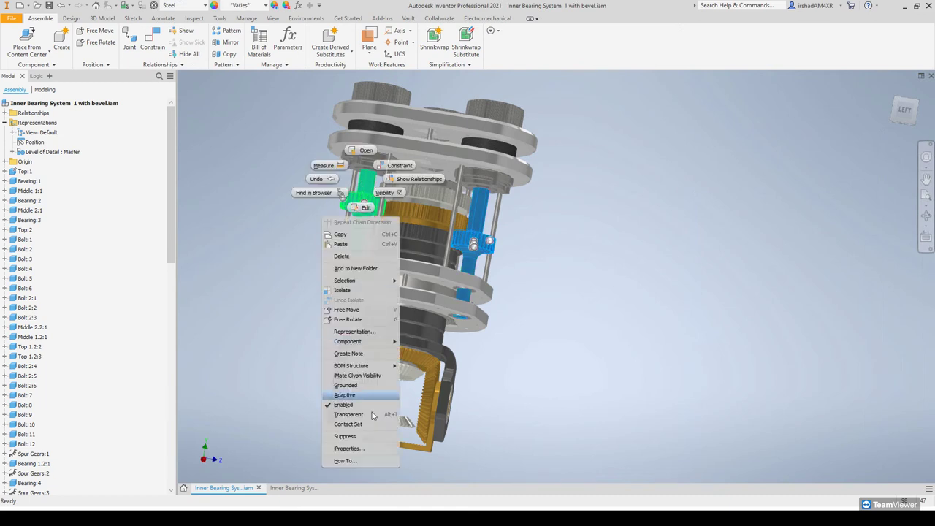
left_click(345, 436)
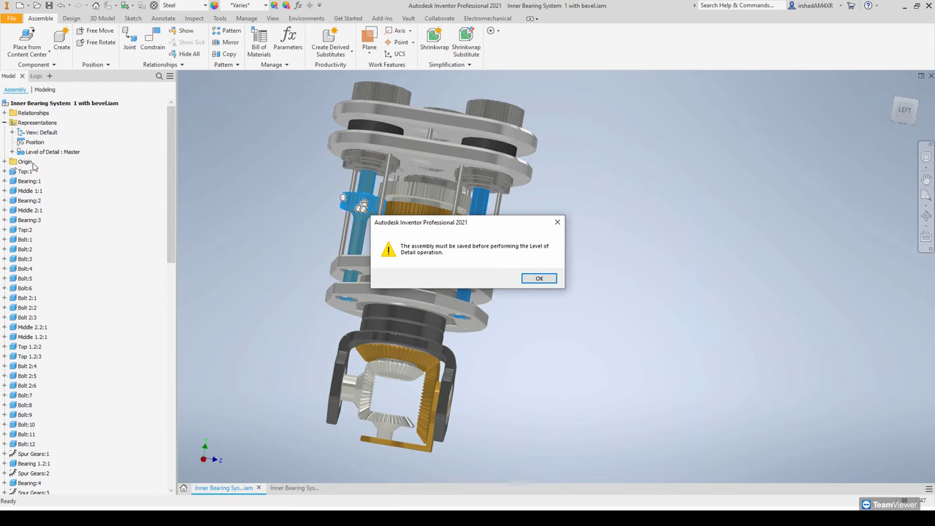
left_click(538, 278)
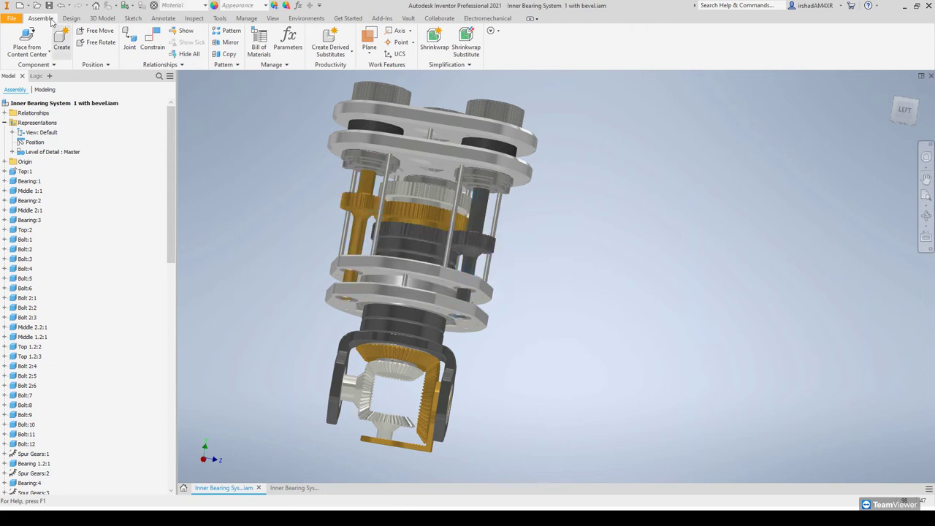
Step: Save the assembly with its updated dependent files, and select the two geared shafts for suppression
key("ctrl+s")
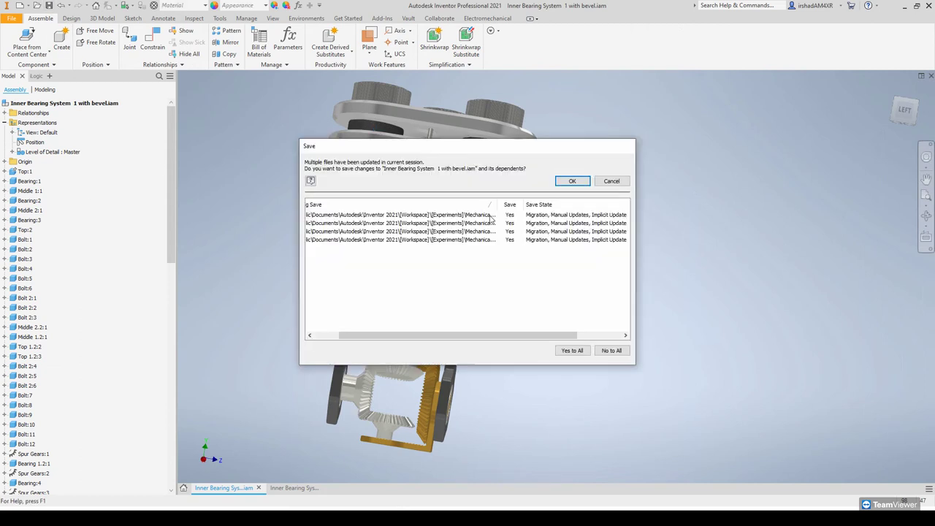
left_click(572, 181)
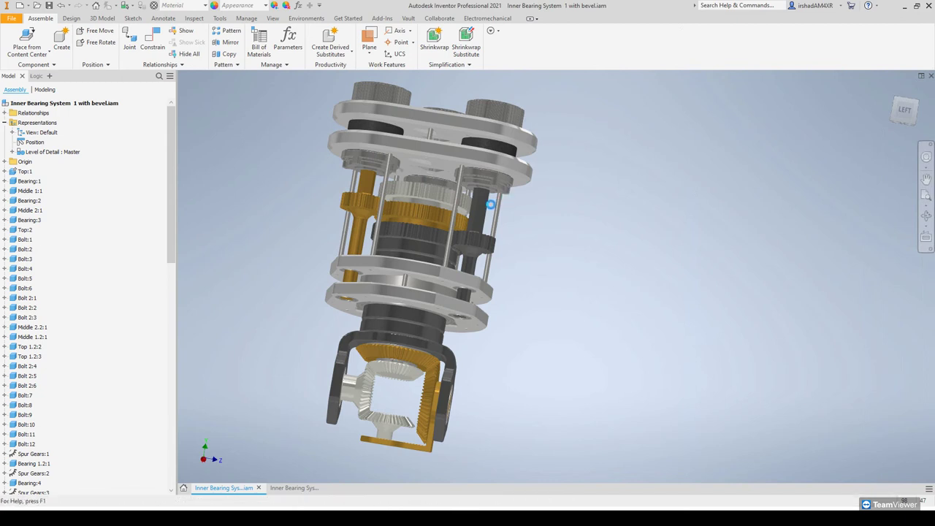
left_click(491, 206)
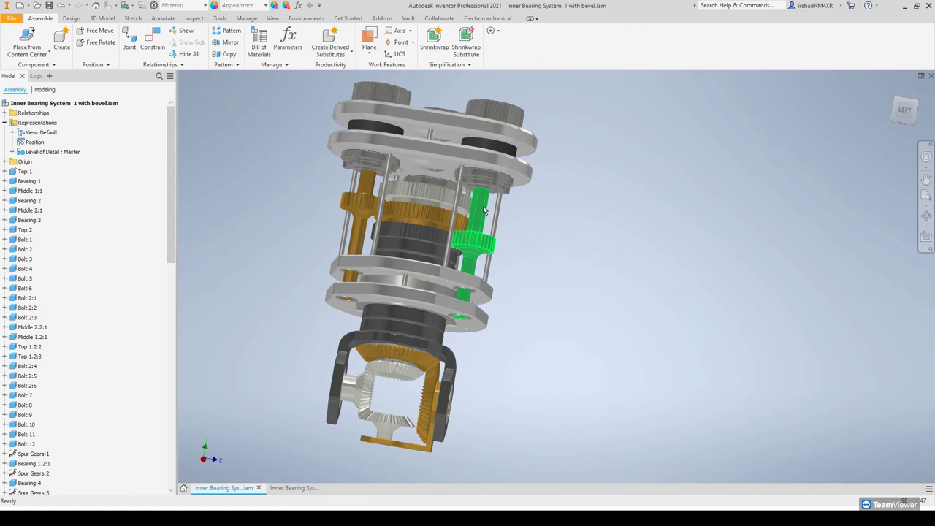
left_click(362, 199)
right_click(362, 197)
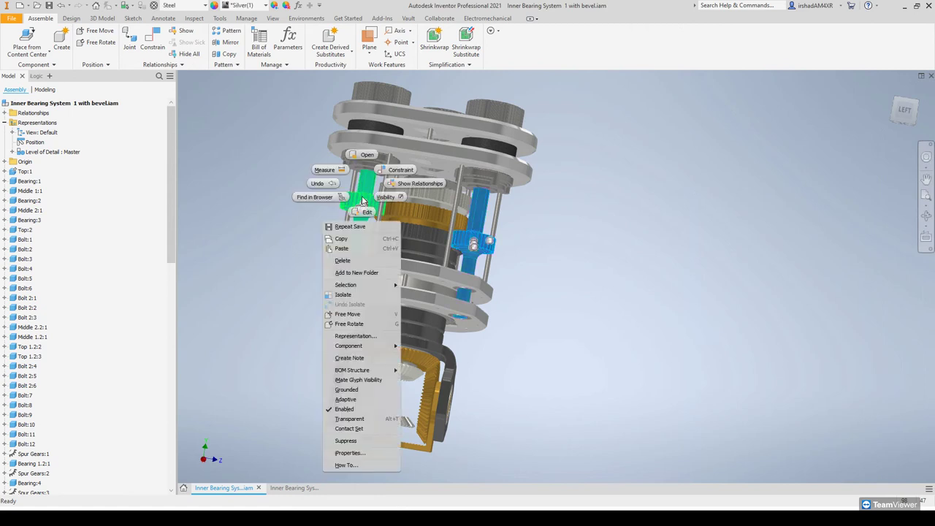
Step: Suppress the two selected geared shafts and list the assembly's level of detail representations
left_click(345, 441)
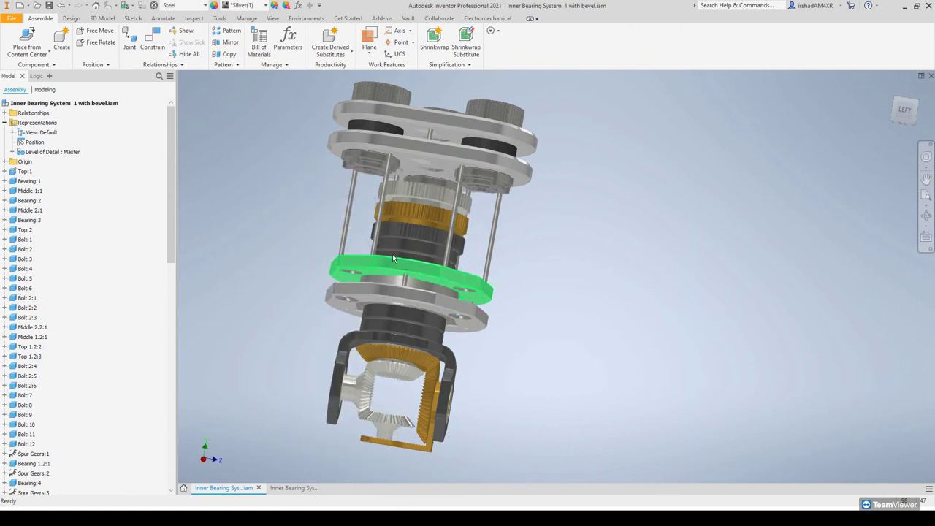
left_click(11, 152)
left_click(67, 153)
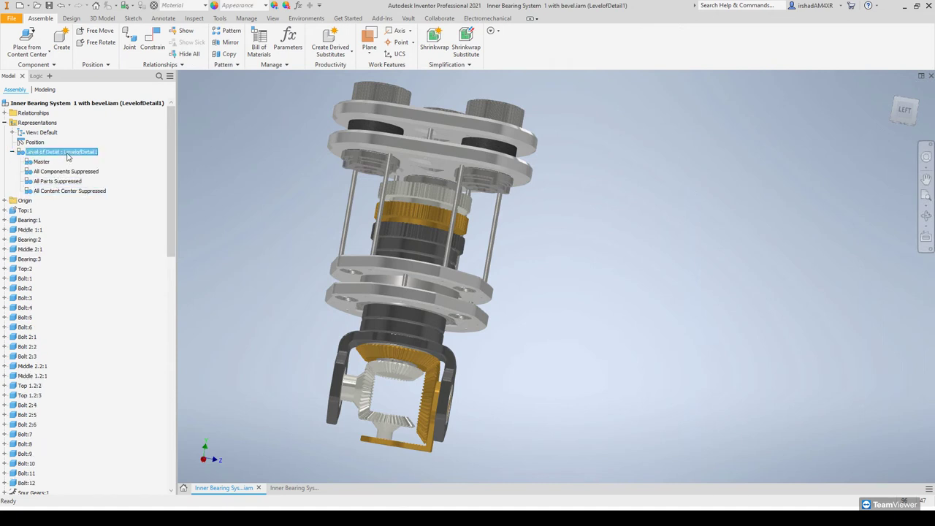
left_click(57, 154)
right_click(56, 155)
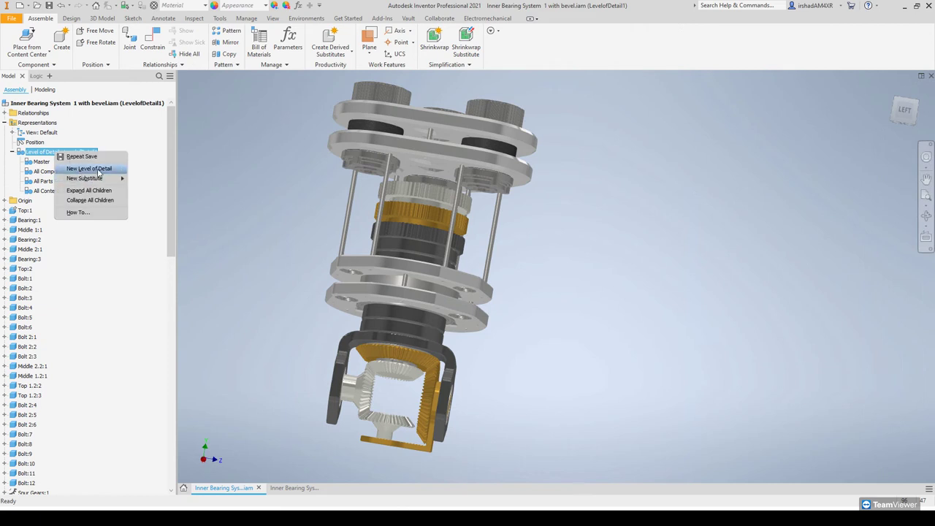
left_click(147, 150)
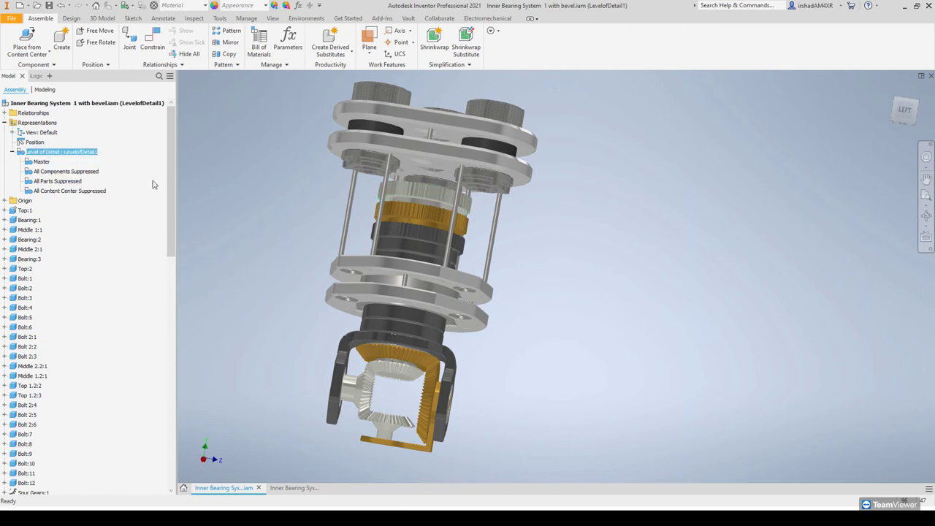
Step: Activate the Master level of detail to bring back the suppressed shafts
left_click(42, 162)
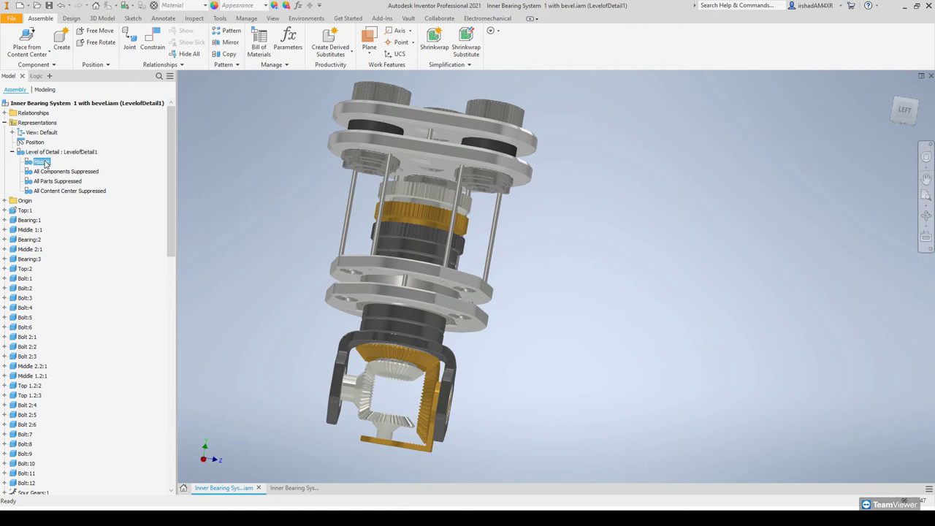
right_click(44, 160)
left_click(60, 178)
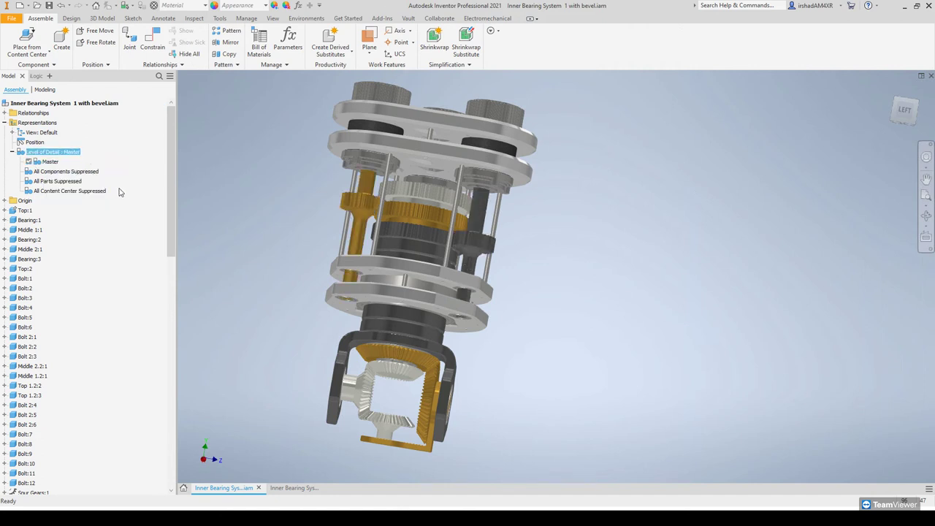
Step: Suppress the orange and the dark grey geared shafts beside the central gear stack
middle_click_drag(243, 220, 287, 253, "shift")
right_click(42, 152)
left_click(331, 181)
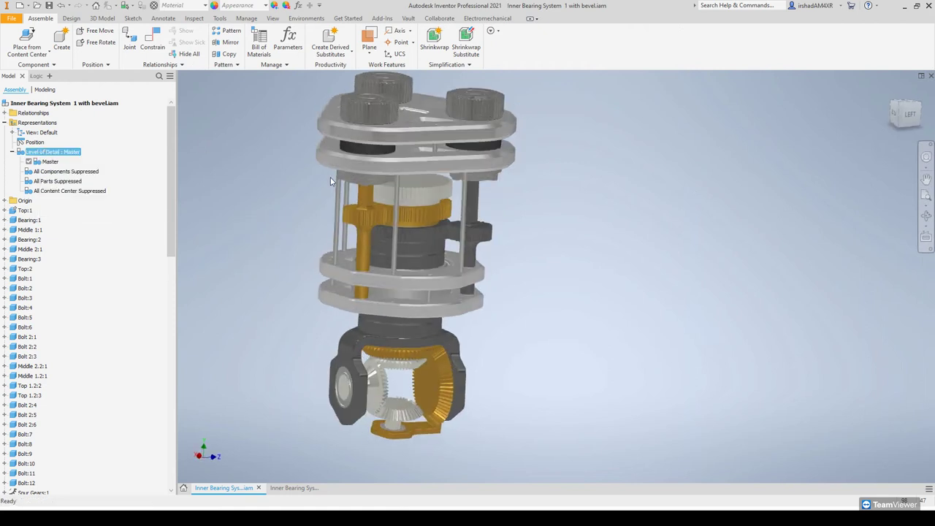
left_click(362, 216)
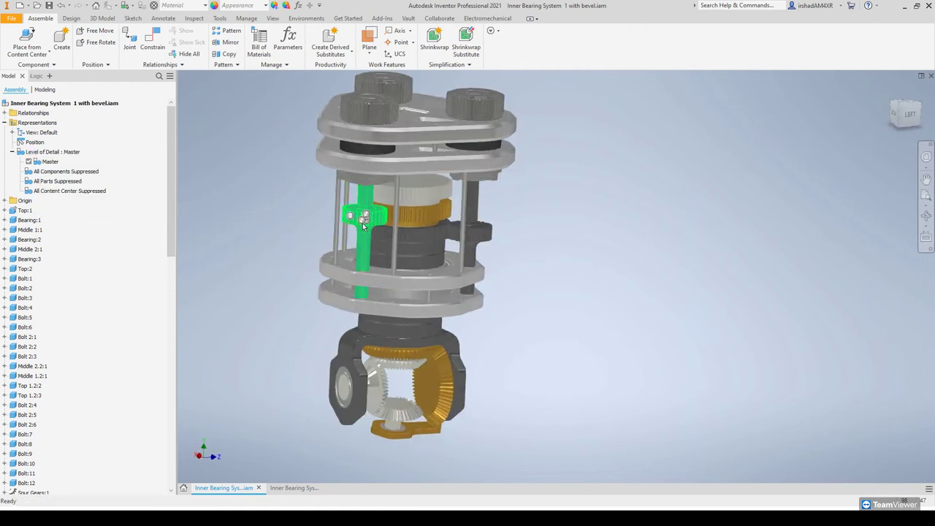
right_click(478, 210)
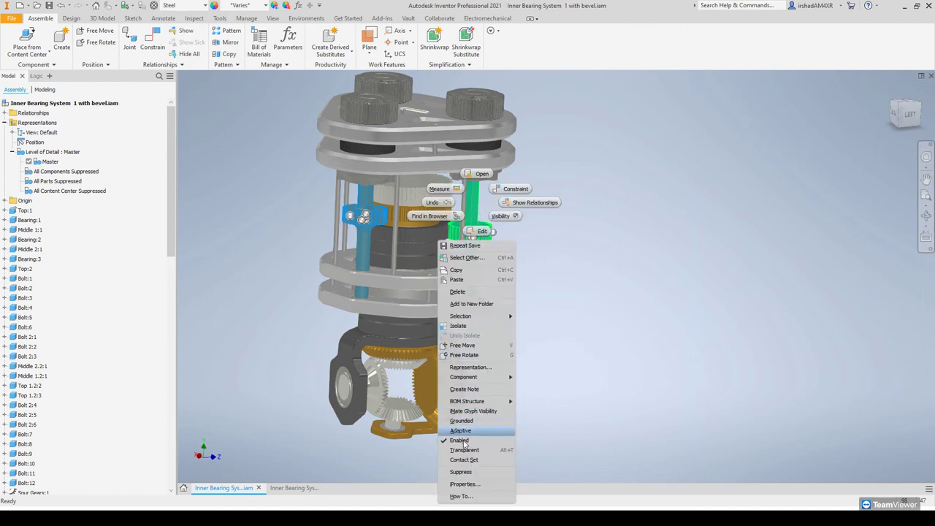
left_click(461, 472)
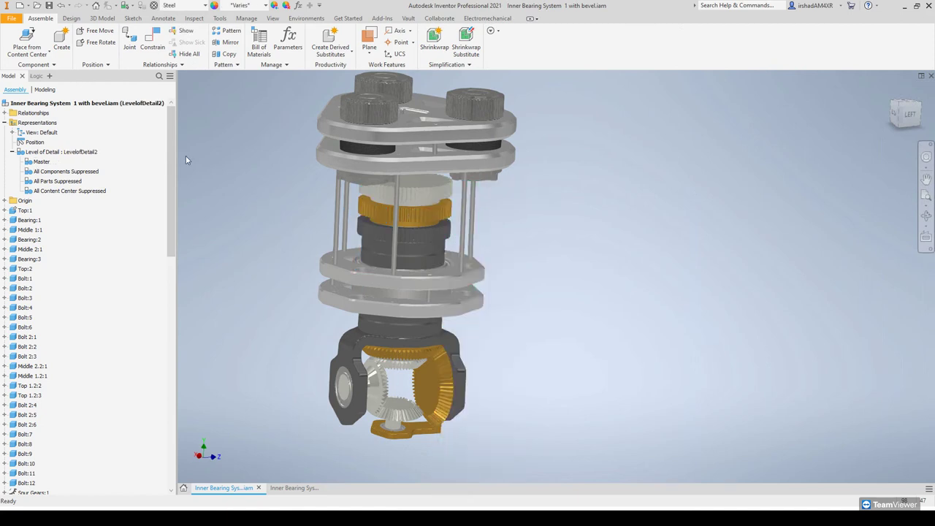
Step: Save the assembly, storing the suppression as a level of detail representation named "Removed Shafts"
left_click(72, 152)
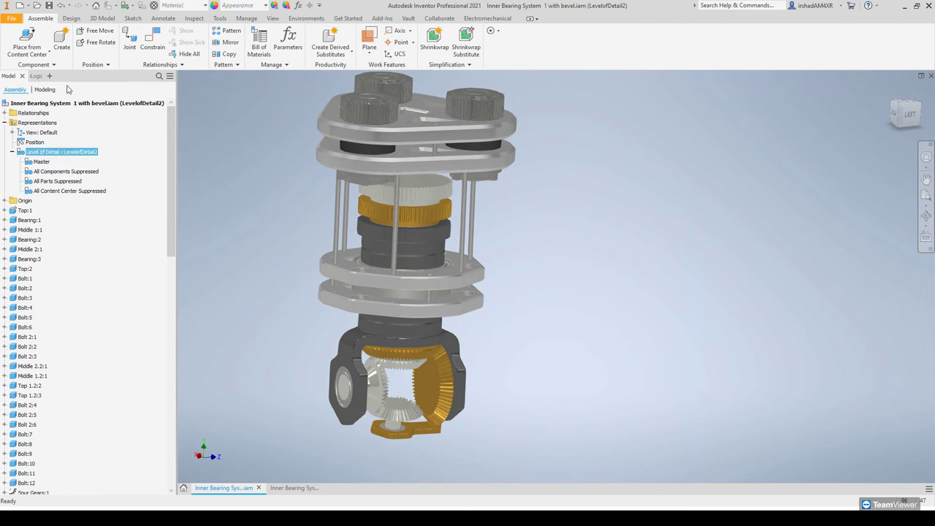
left_click(49, 6)
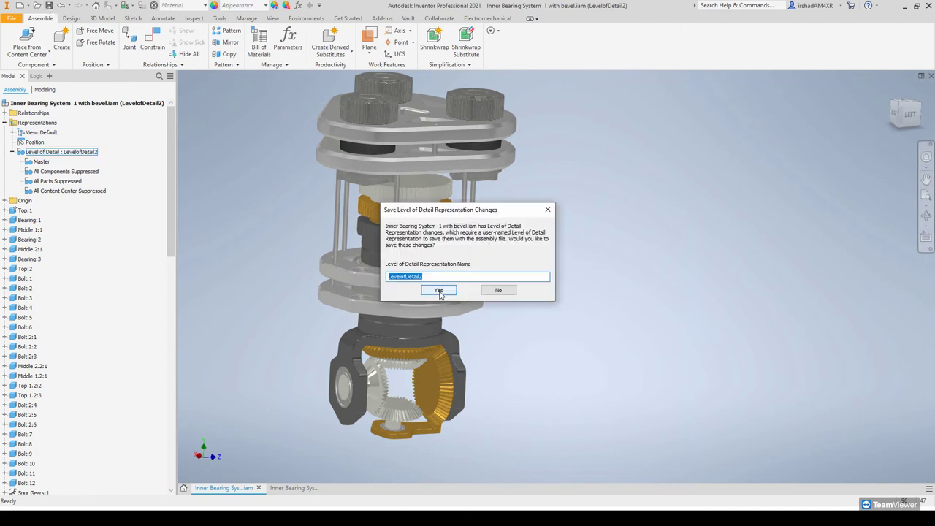
left_click_drag(430, 213, 570, 177)
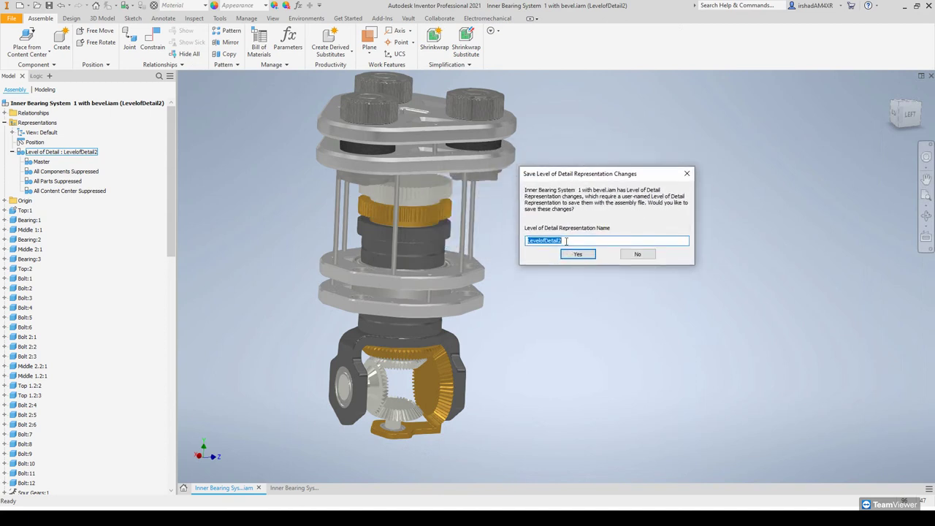
type("Removed Shafts")
key("Return")
left_click(564, 179)
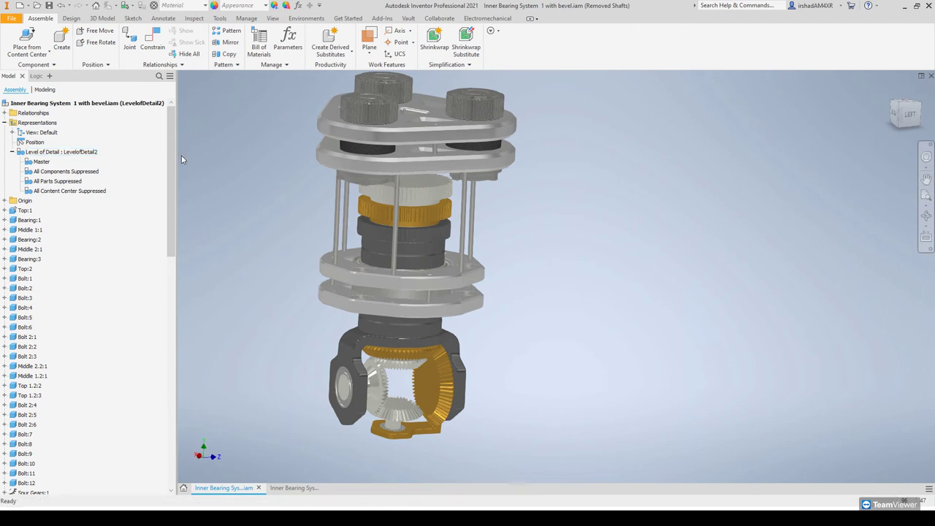
left_click(60, 202)
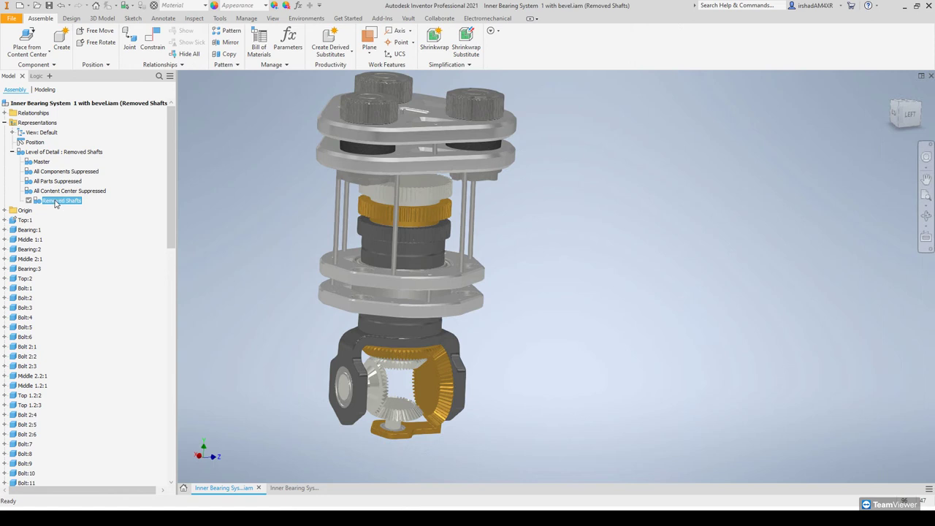
Step: Switch to the Inner Bearing System drawing and add a second sheet to it
left_click(294, 488)
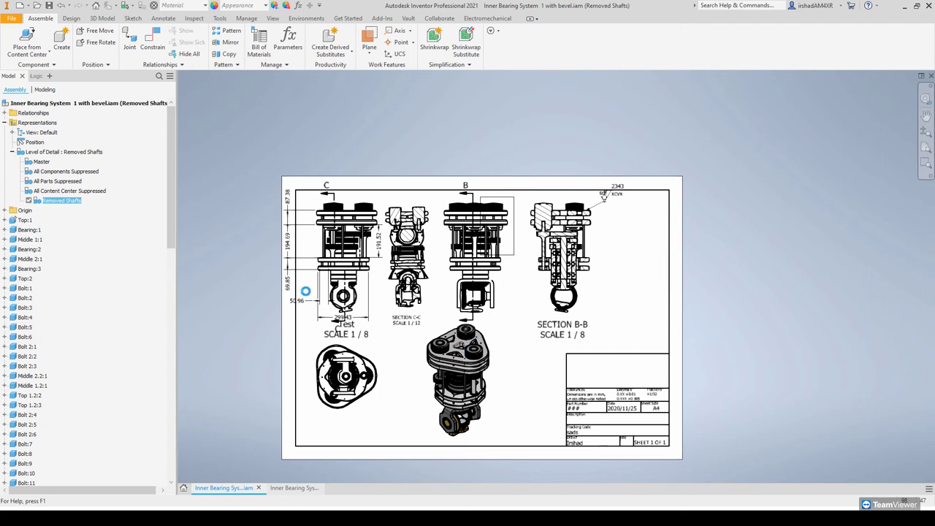
key("alt+Tab")
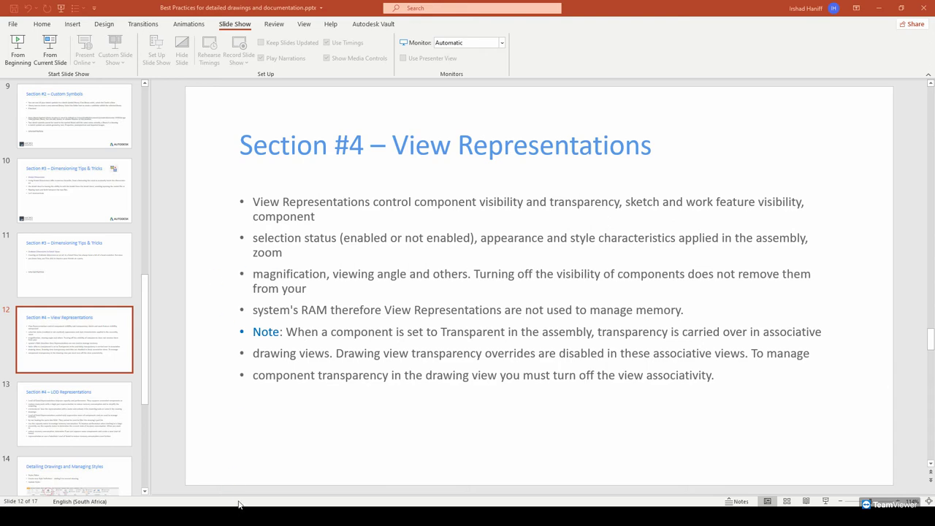
key("alt+Tab")
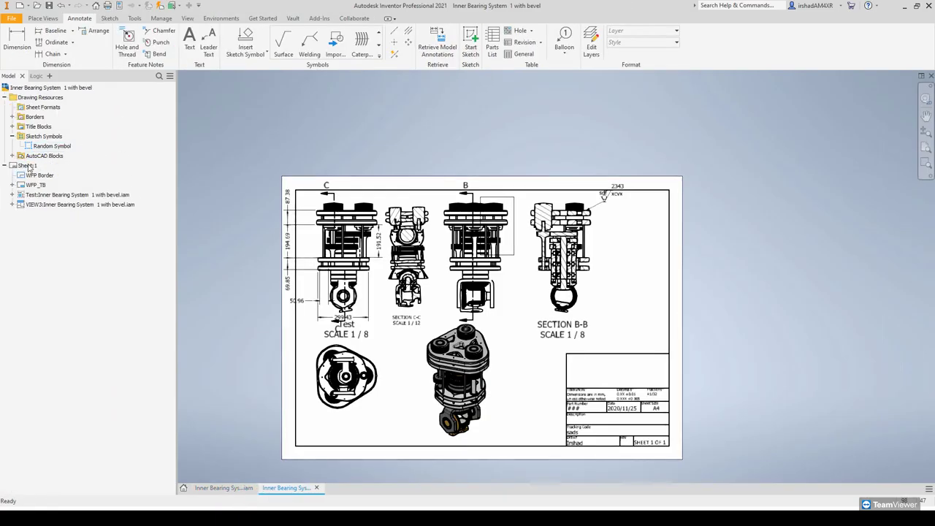
right_click(26, 167)
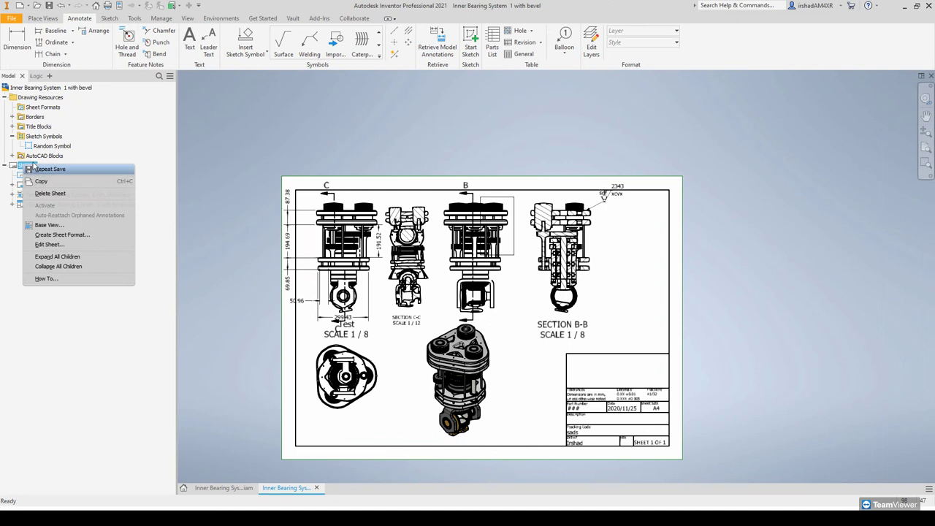
left_click(142, 136)
right_click(35, 88)
left_click(55, 107)
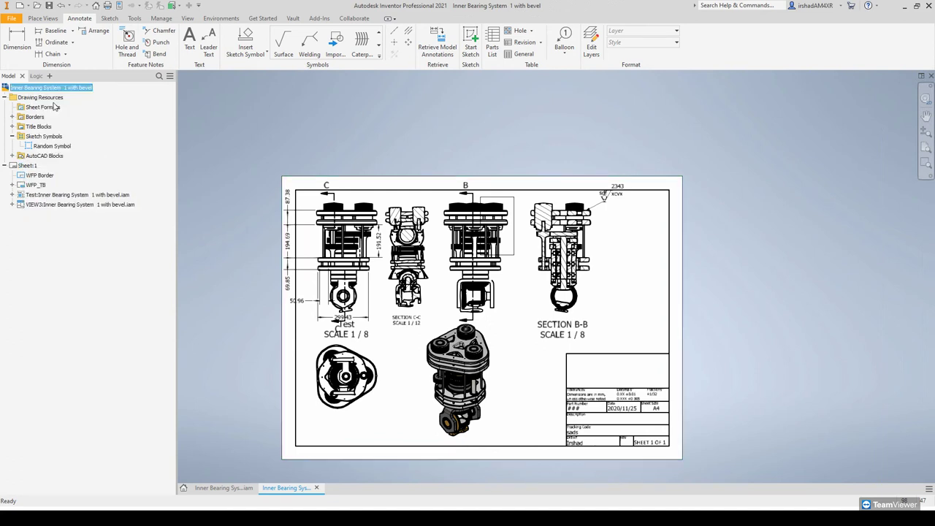
left_click(434, 291)
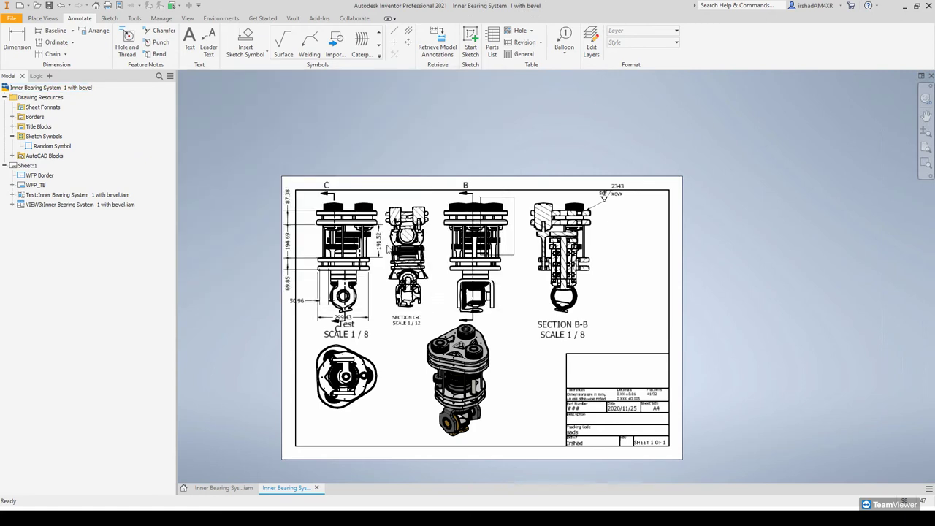
left_click(28, 175)
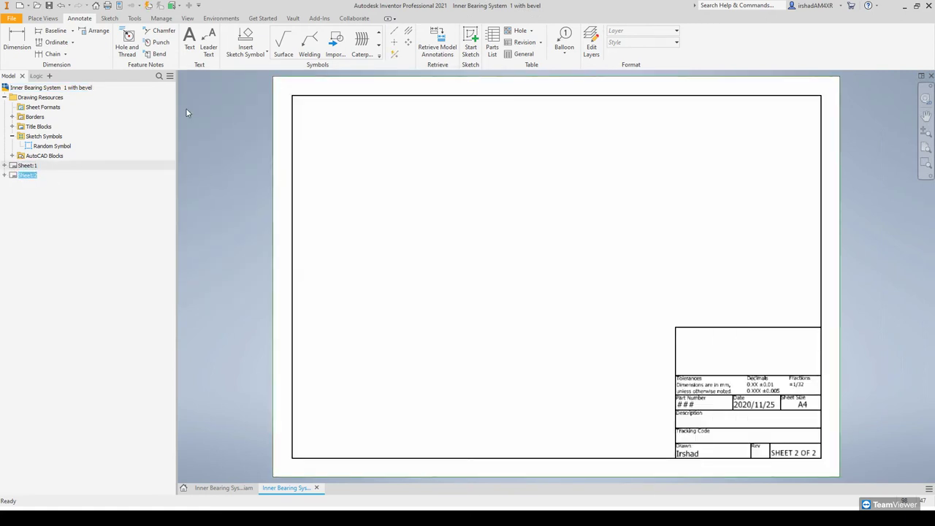
Step: Place a front base view of the assembly on Sheet:2 using the Removed Shafts level of detail at scale 1 / 8
left_click(51, 20)
left_click(11, 38)
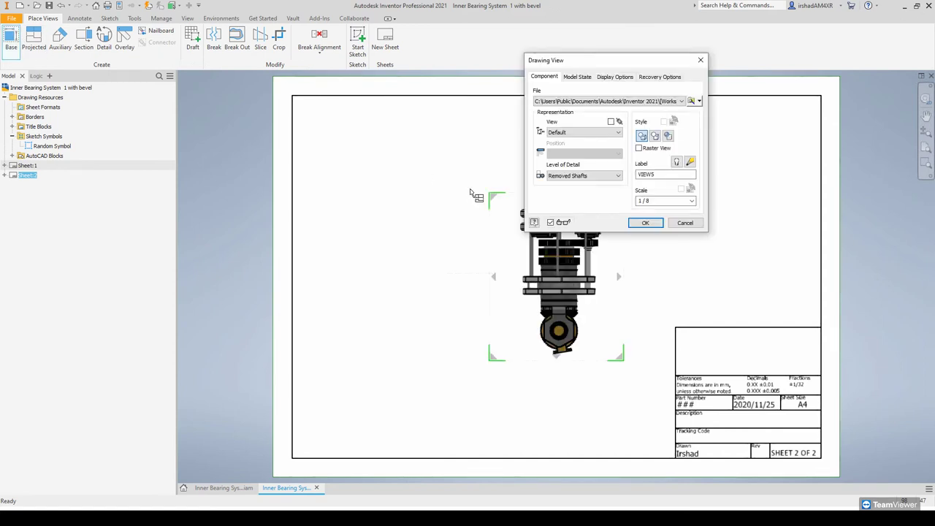
left_click_drag(574, 64, 453, 68)
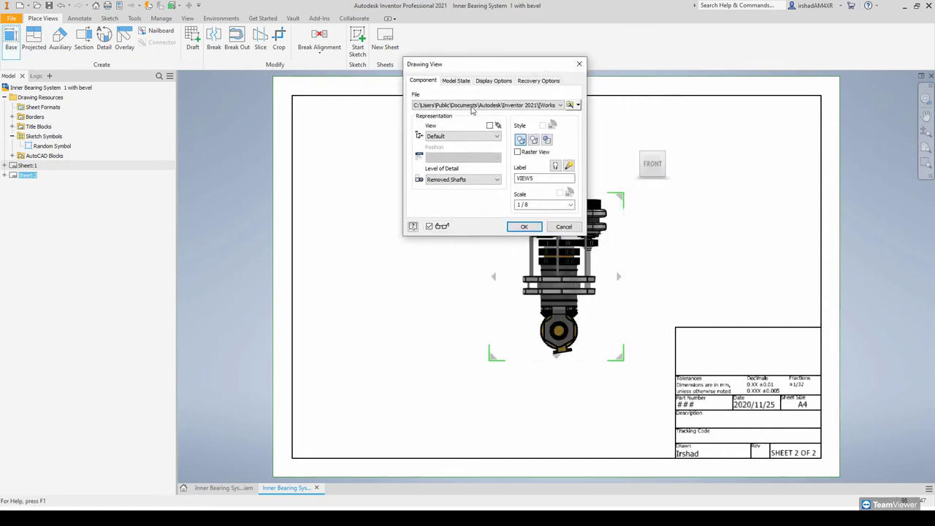
left_click(487, 180)
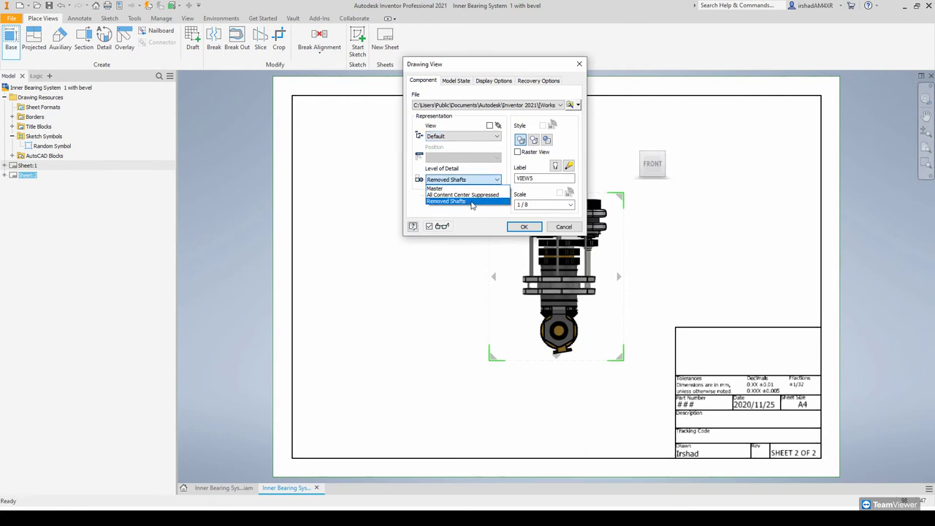
left_click(469, 202)
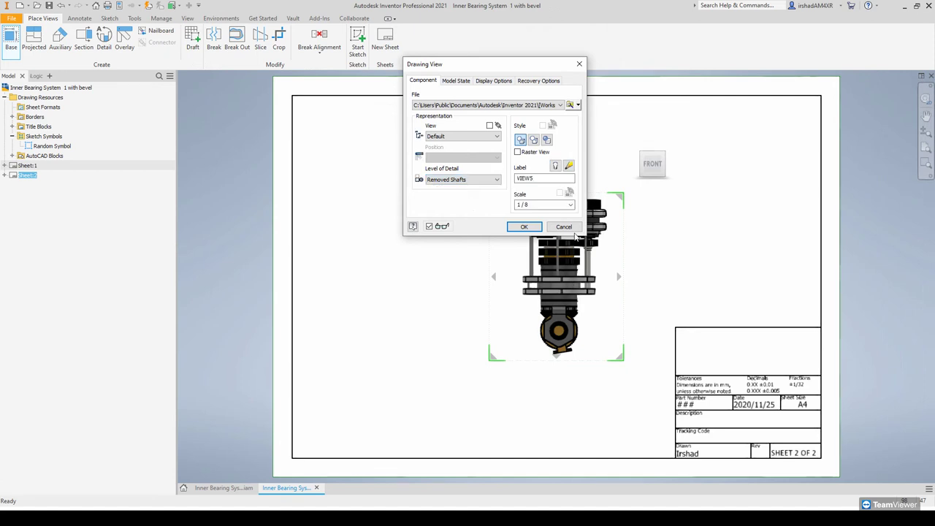
left_click(524, 227)
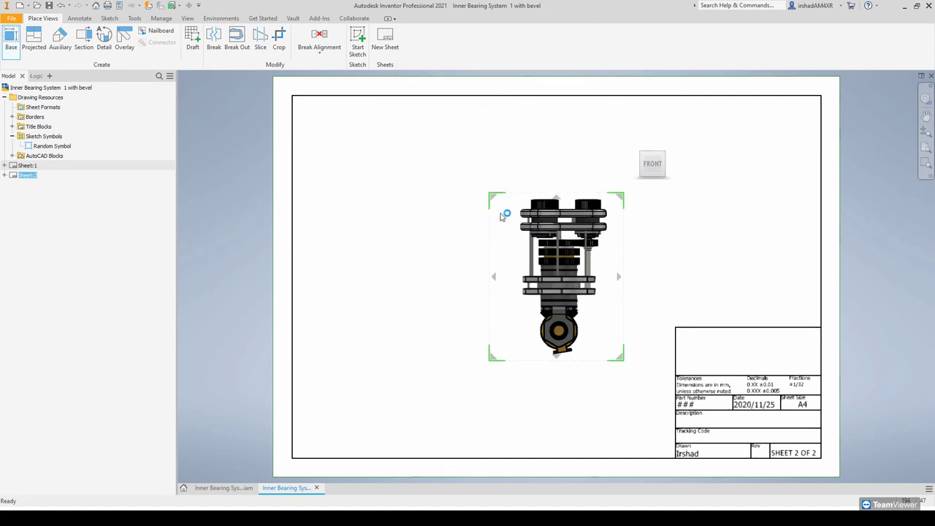
scroll(576, 252, "up", 5)
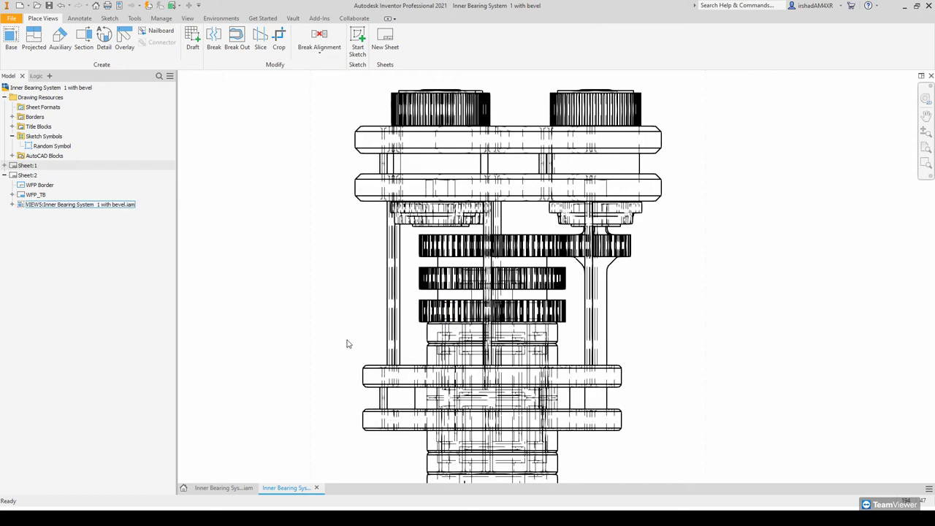
scroll(326, 294, "down", 5)
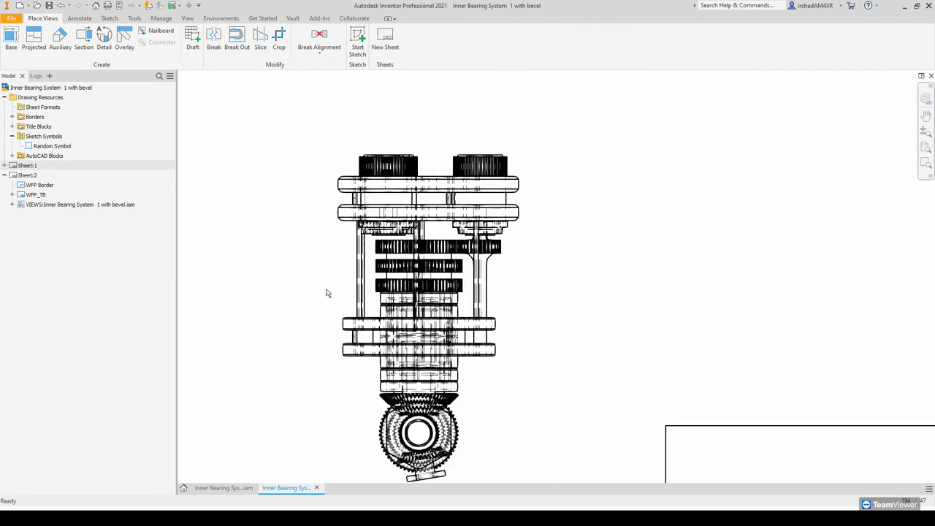
middle_click_drag(382, 342, 475, 290)
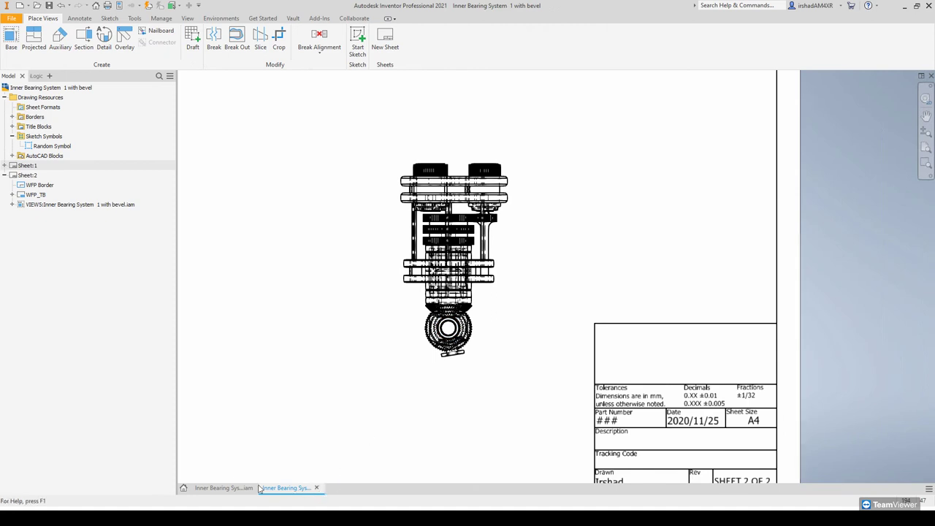
Step: Activate Sheet:1 of the drawing and switch to the PowerPoint presentation
right_click(29, 165)
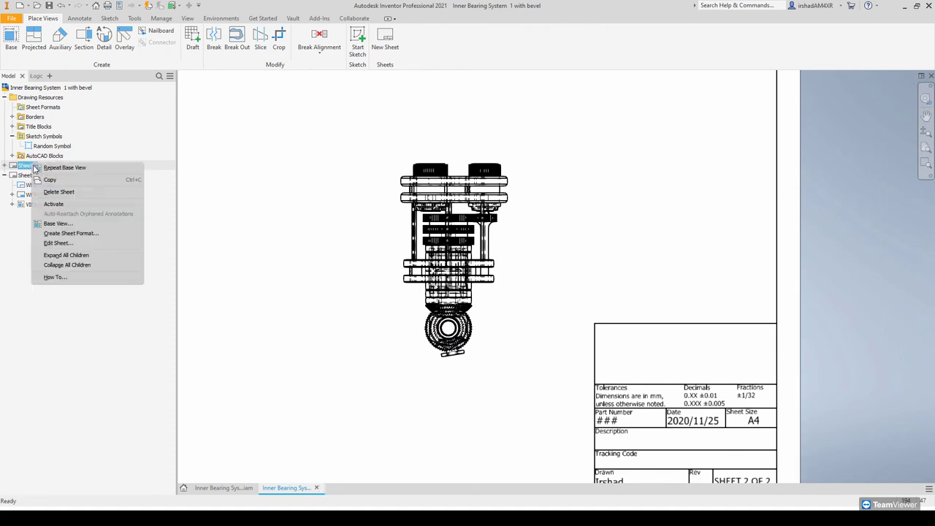
left_click(54, 204)
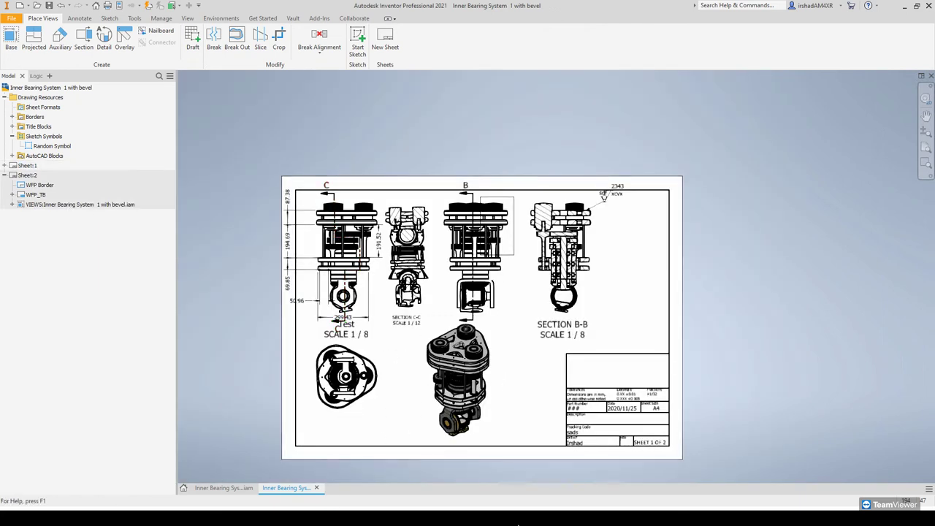
left_click(513, 523)
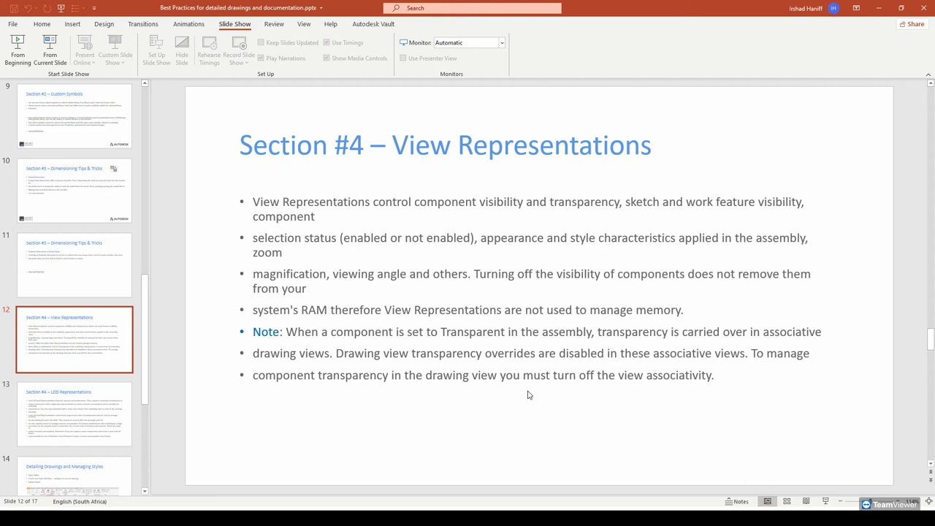
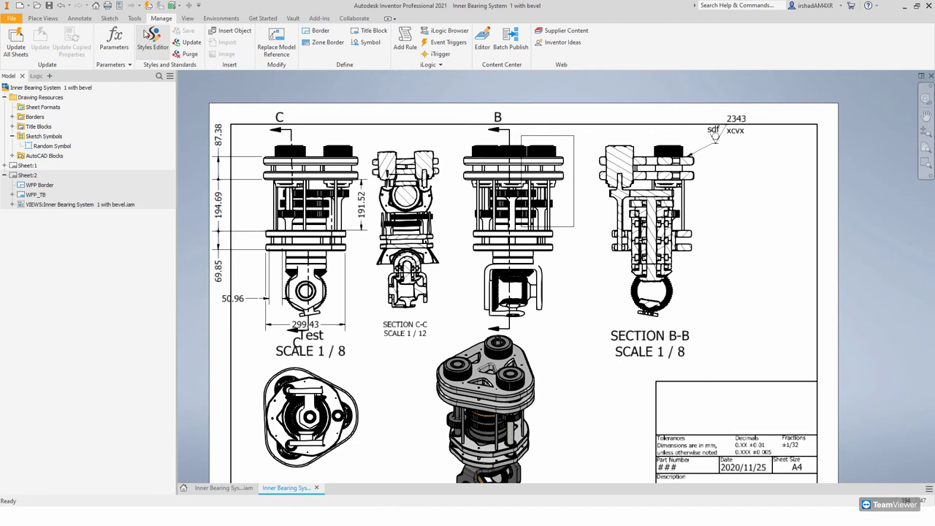
key("alt+Tab")
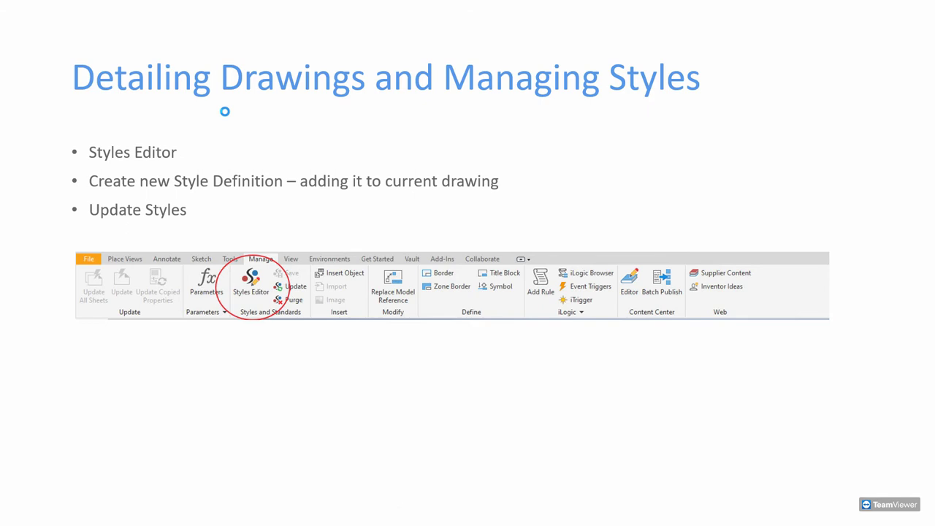
Step: Switch to the Inventor drawing and examine the Hatch, Dimension, Center Mark and Standard categories in the Style and Standard Editor
key("alt+Tab")
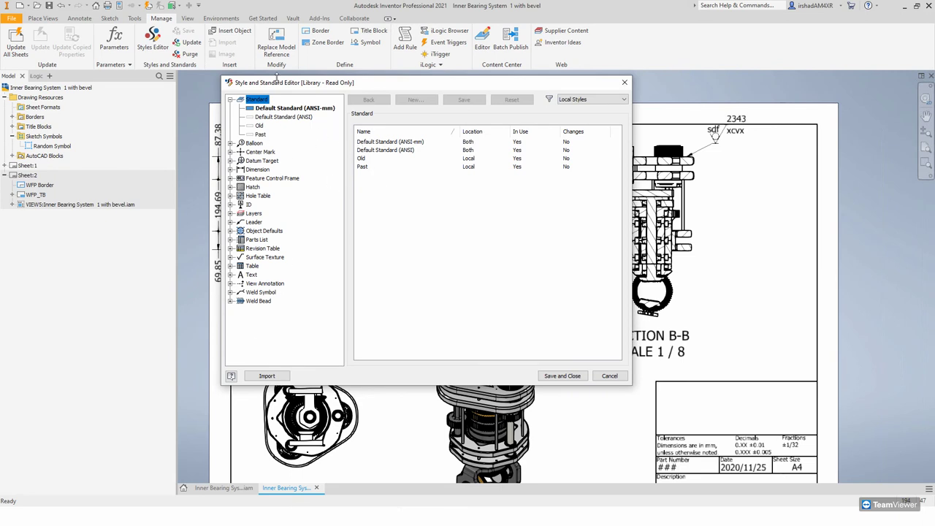
left_click_drag(275, 85, 435, 55)
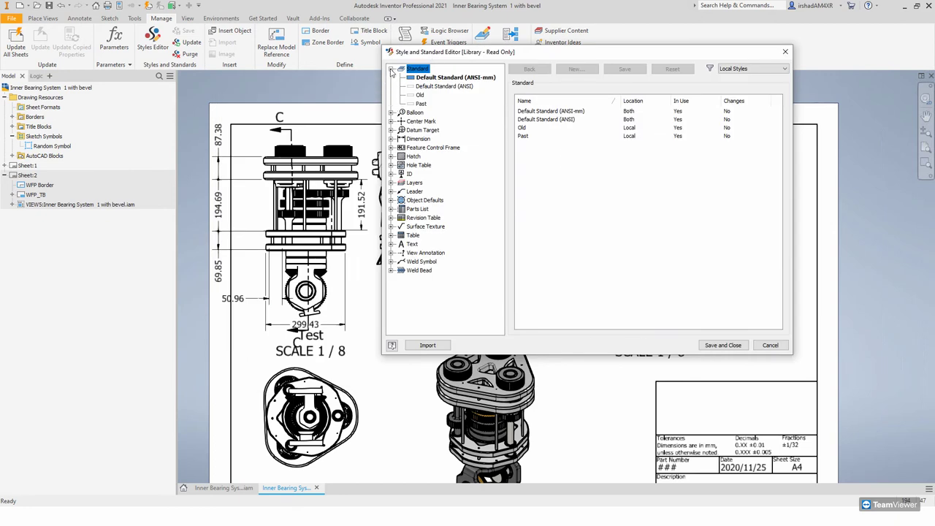
left_click(391, 69)
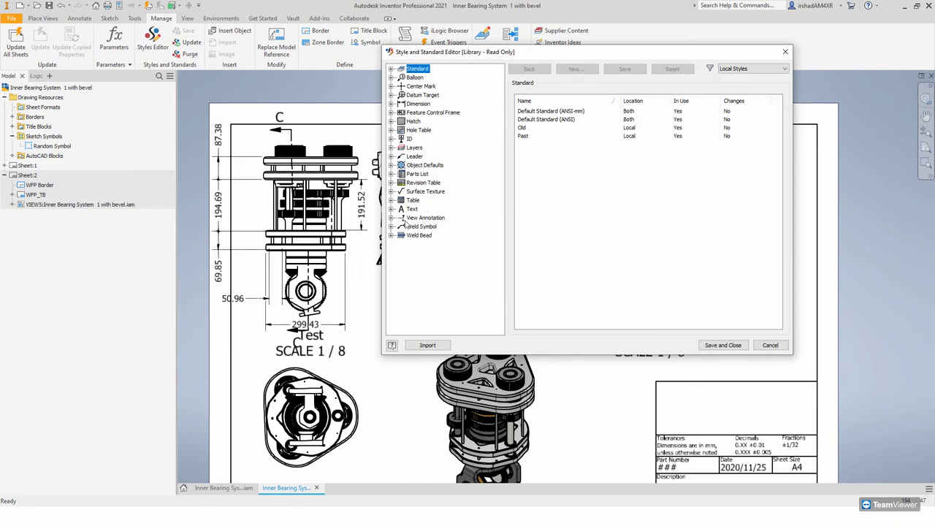
left_click(391, 121)
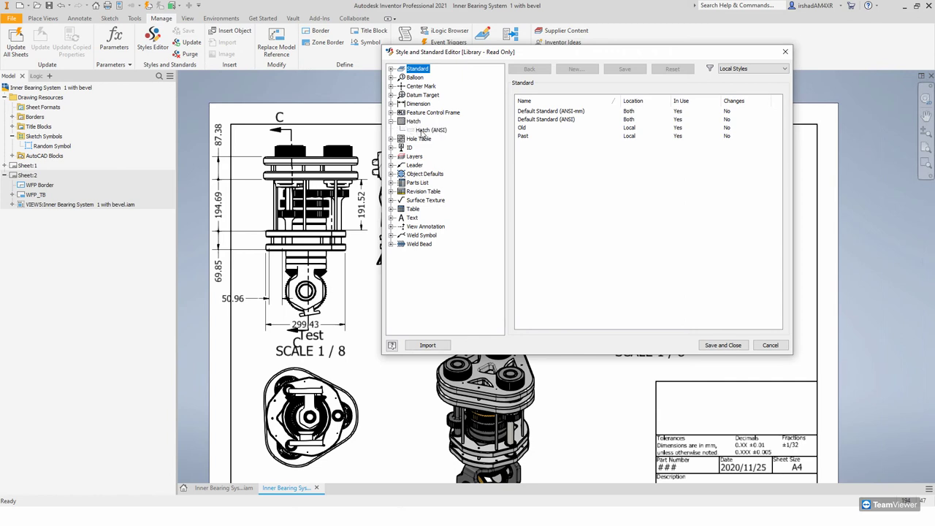
left_click(391, 104)
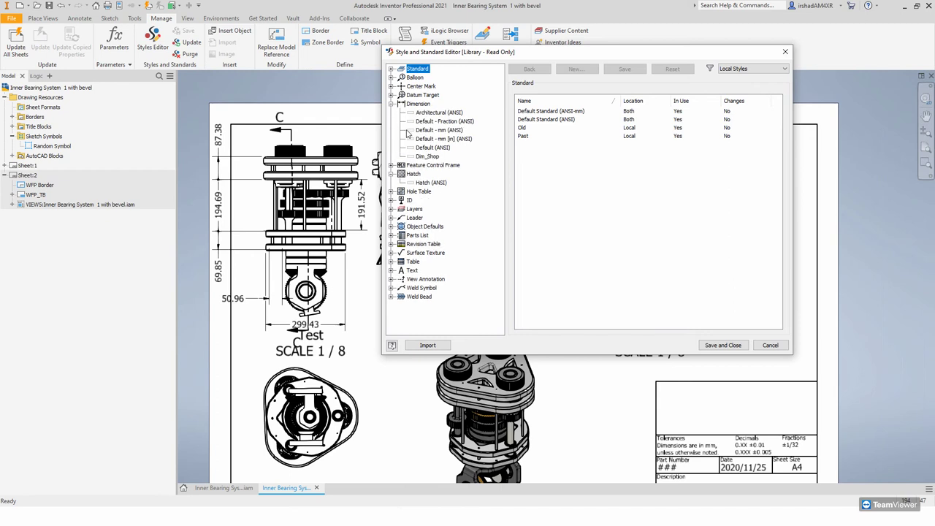
left_click(390, 86)
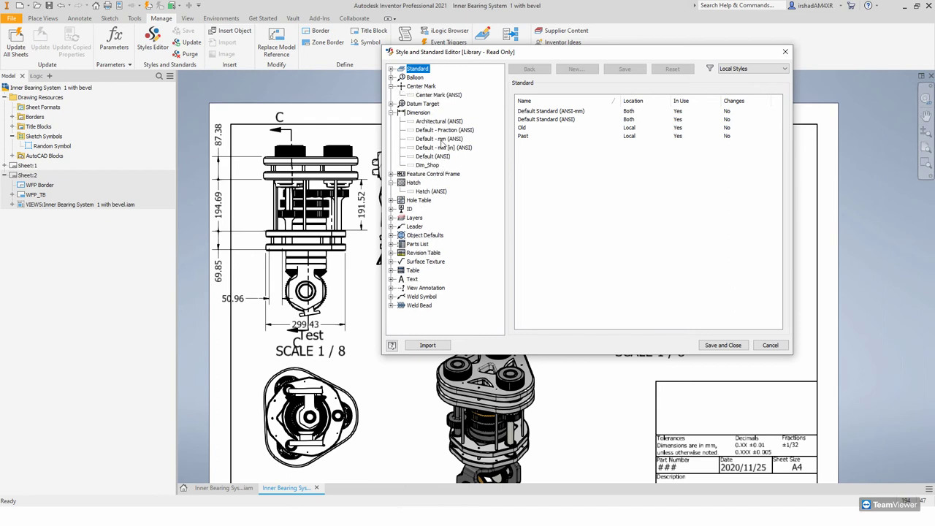
left_click(391, 68)
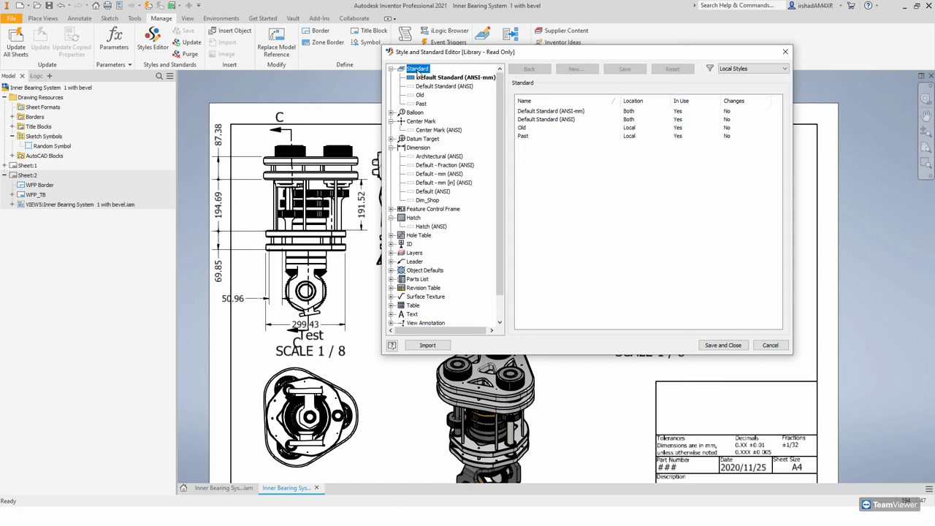
Step: Review the general settings of the Default Standard (ANSI-mm) style and the list of standards
left_click(426, 78)
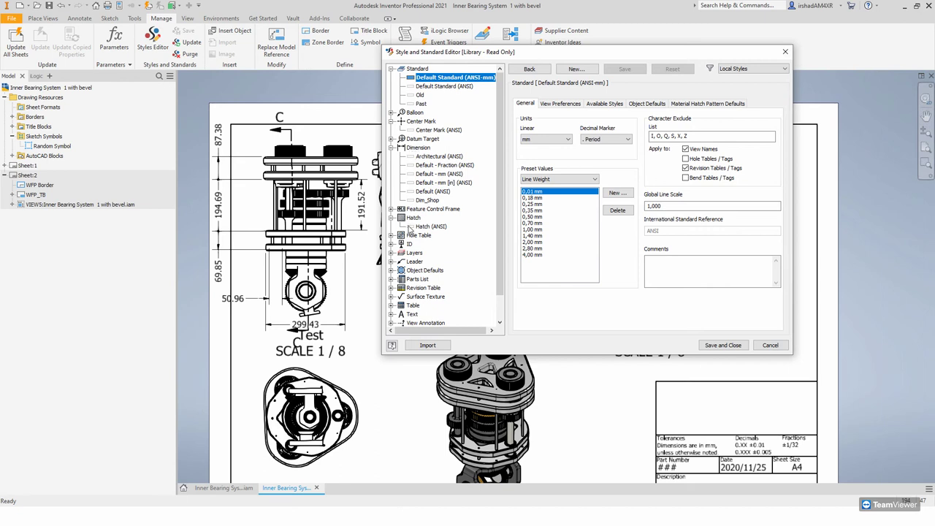
scroll(414, 252, "down", 1)
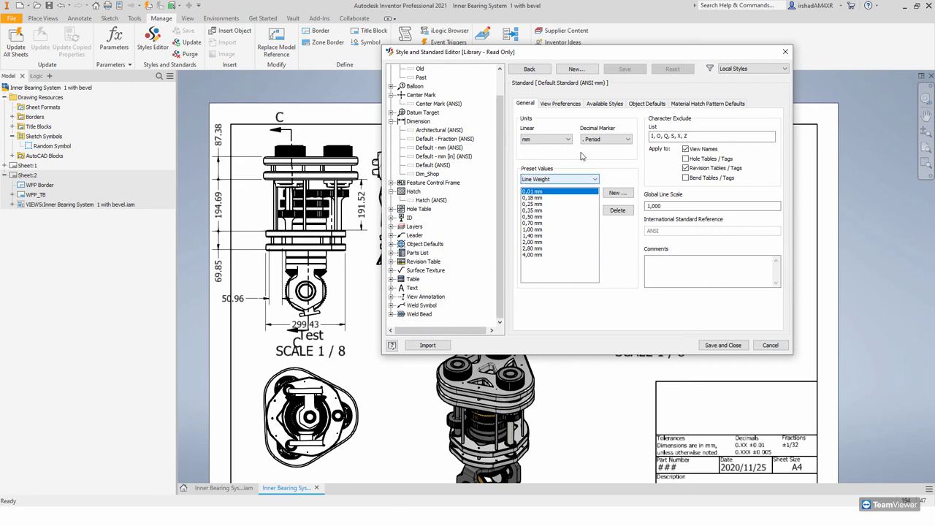
scroll(453, 172, "up", 1)
left_click(417, 68)
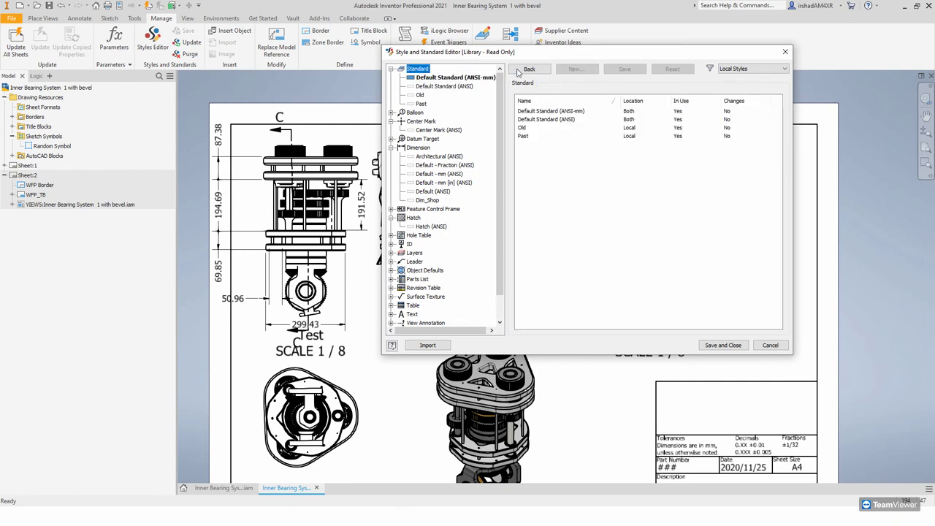
left_click(427, 77)
right_click(424, 79)
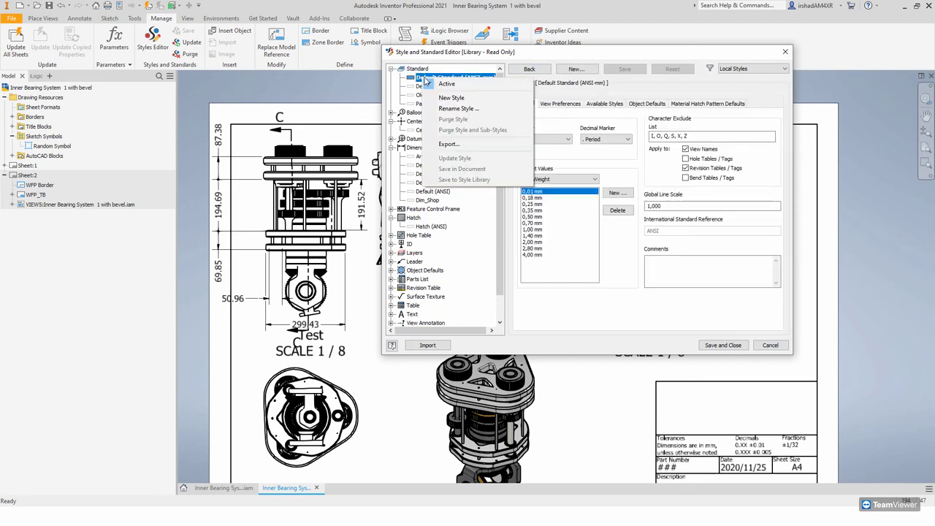
left_click(416, 95)
key("Down")
key("Down")
key("Down")
key("Up")
key("Up")
key("Up")
key("Up")
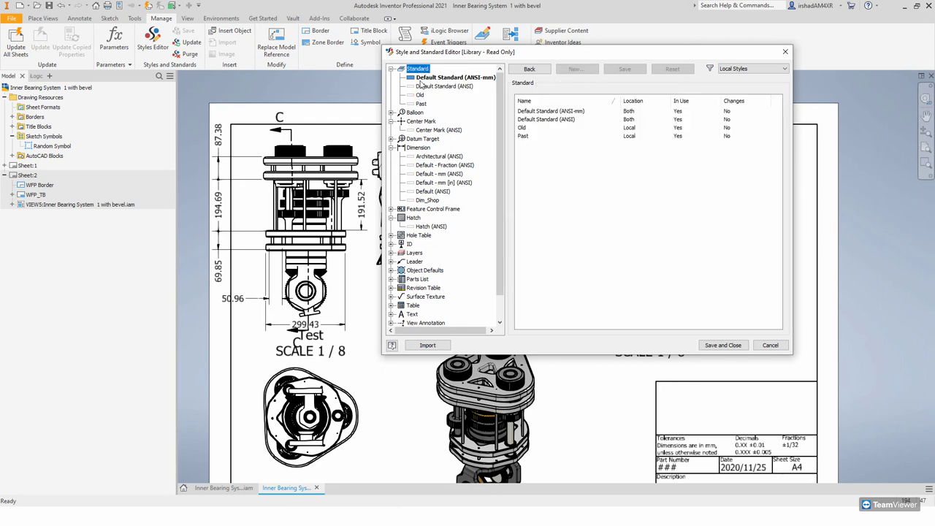
left_click(424, 79)
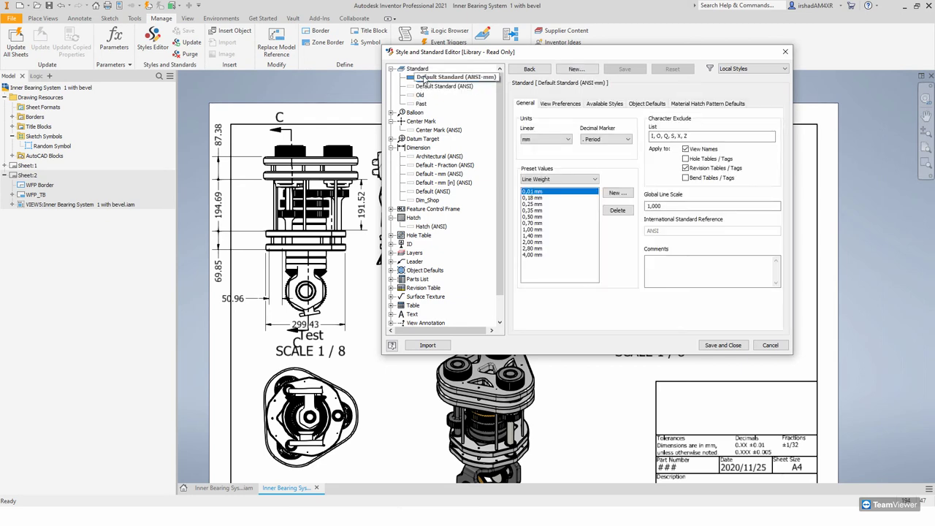
right_click(424, 79)
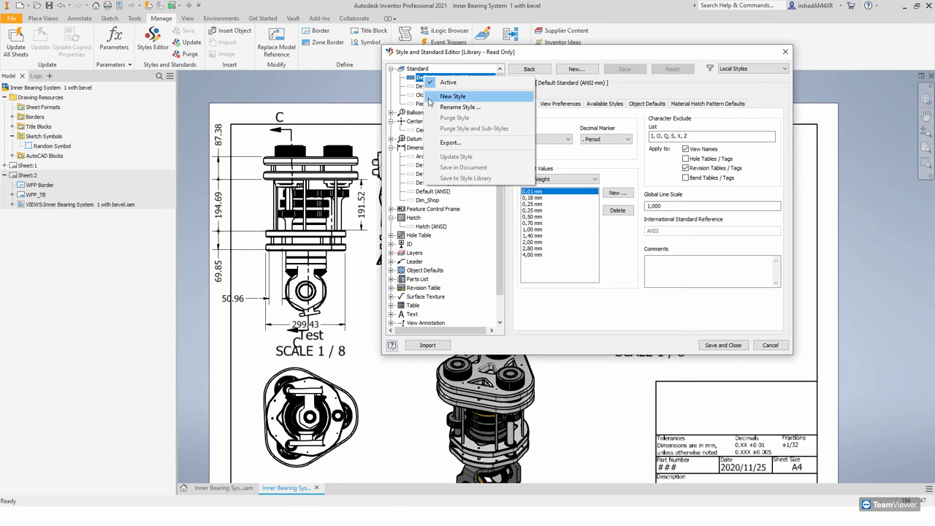
left_click(428, 86)
right_click(431, 87)
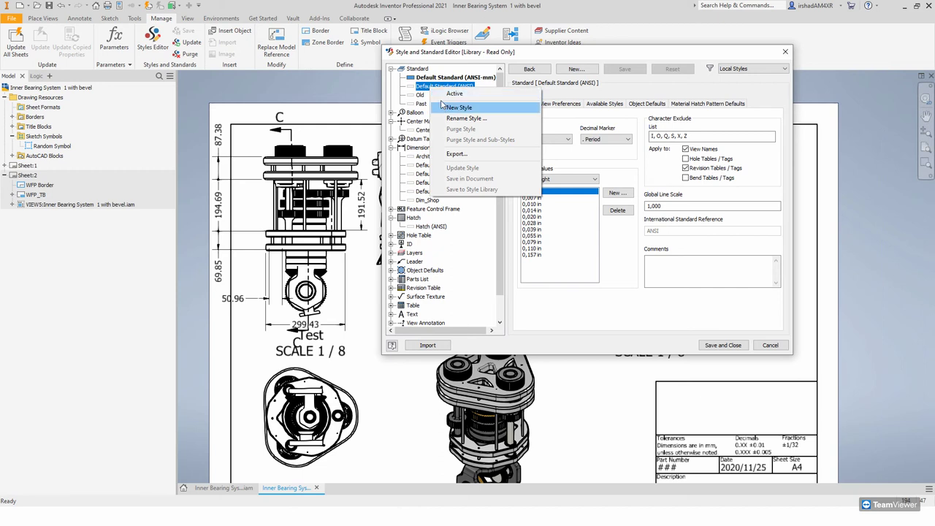
Step: Create a new local standard style named "My Custom Style" from Default Standard (ANSI-mm), based on ISO
left_click(439, 77)
right_click(438, 77)
left_click(459, 98)
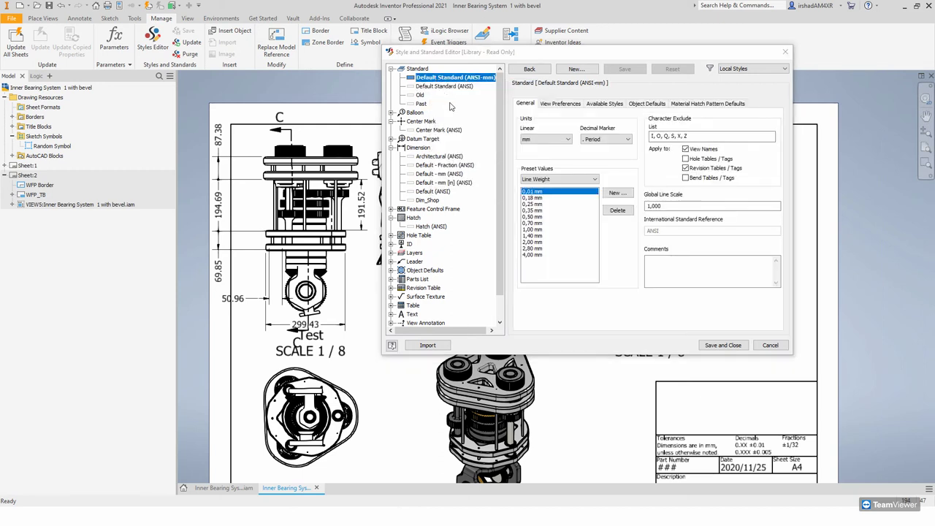
type("My Custom Style")
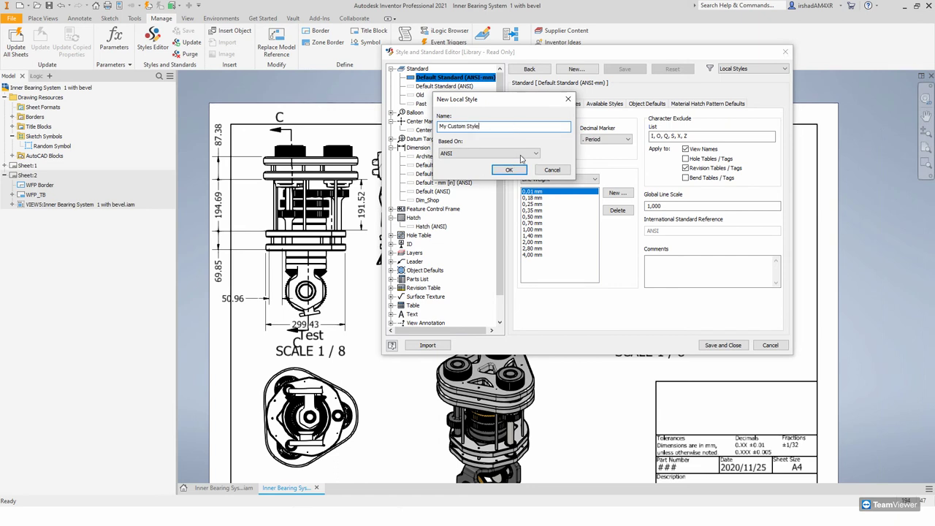
left_click(512, 154)
left_click(463, 194)
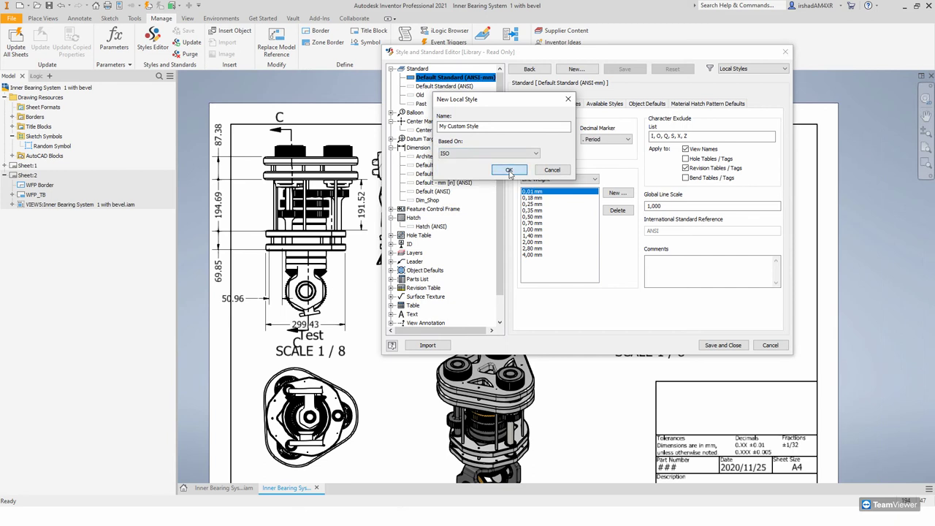
left_click(509, 170)
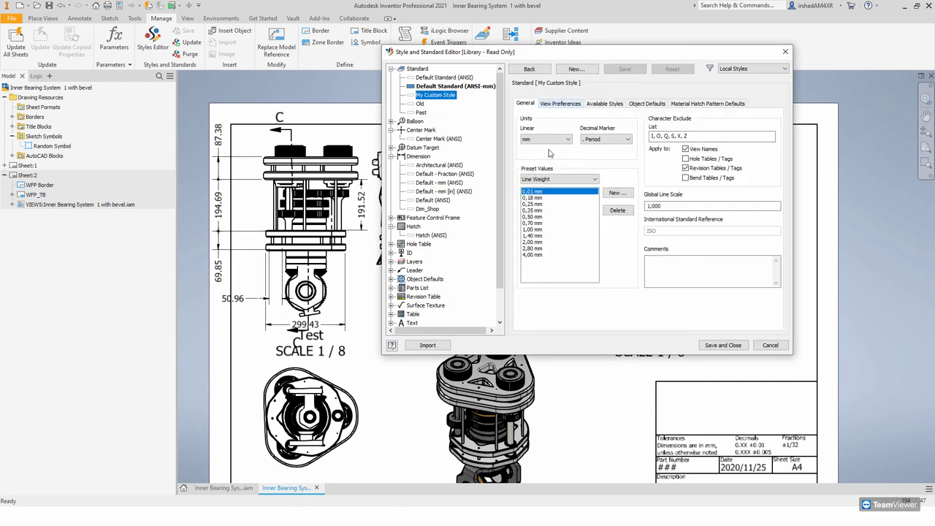
Step: Look through the settings of My Custom Style, including its available balloon styles
left_click(560, 105)
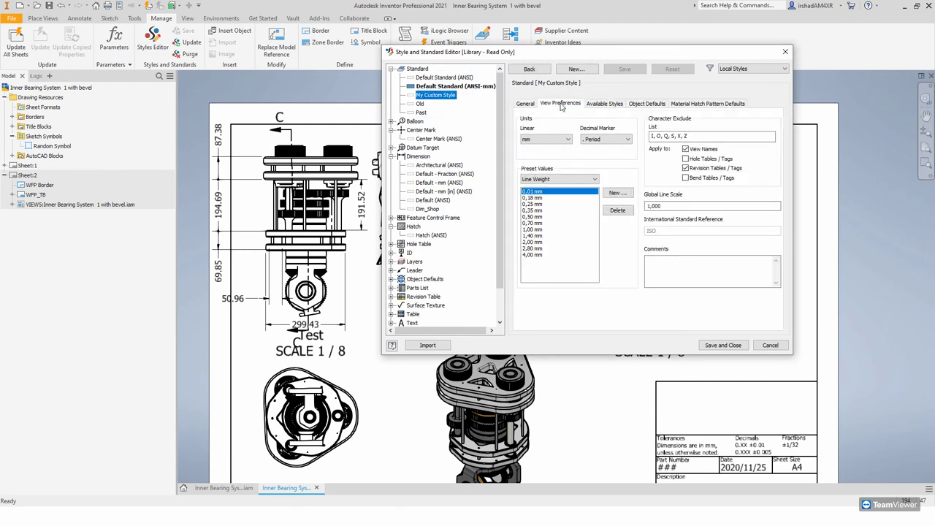
left_click(520, 104)
left_click(613, 107)
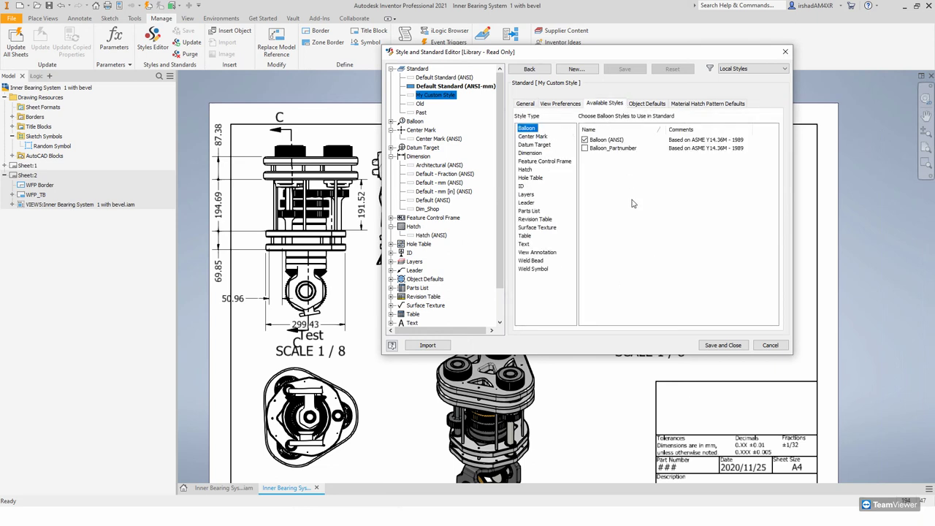
Step: Set the style filter to All Styles, comparing the listed standards with those under Local Styles
left_click(762, 70)
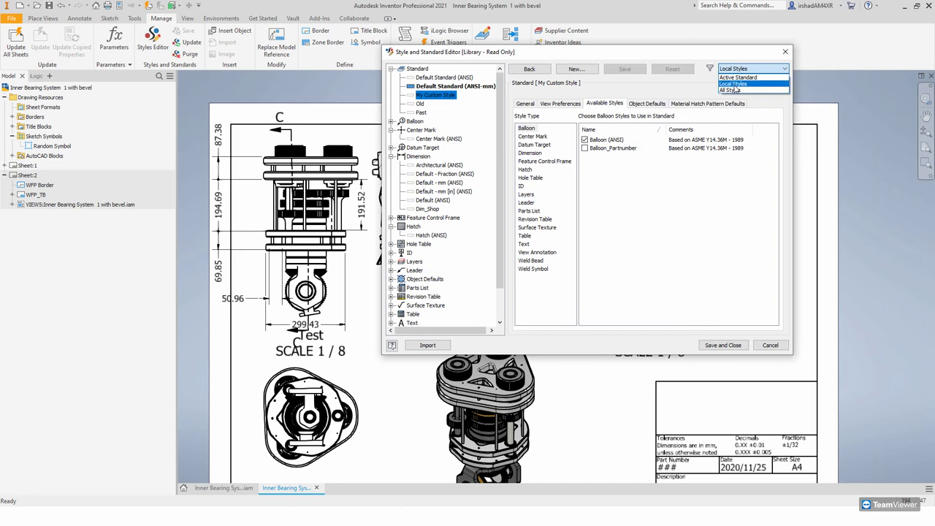
left_click(732, 89)
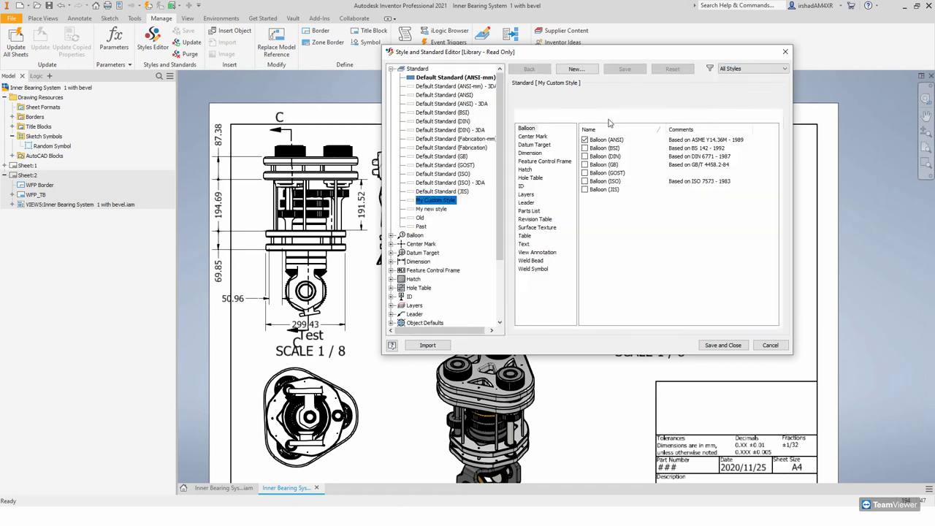
left_click(453, 77)
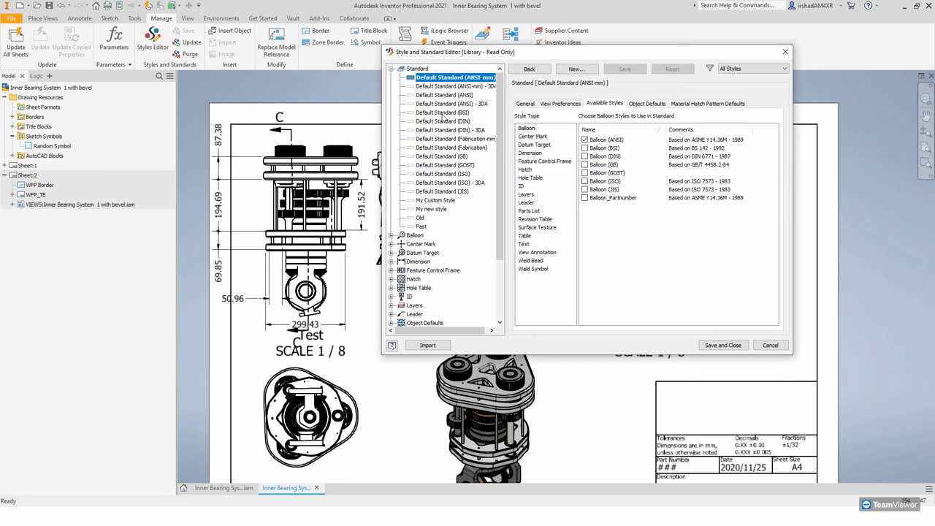
left_click(449, 182)
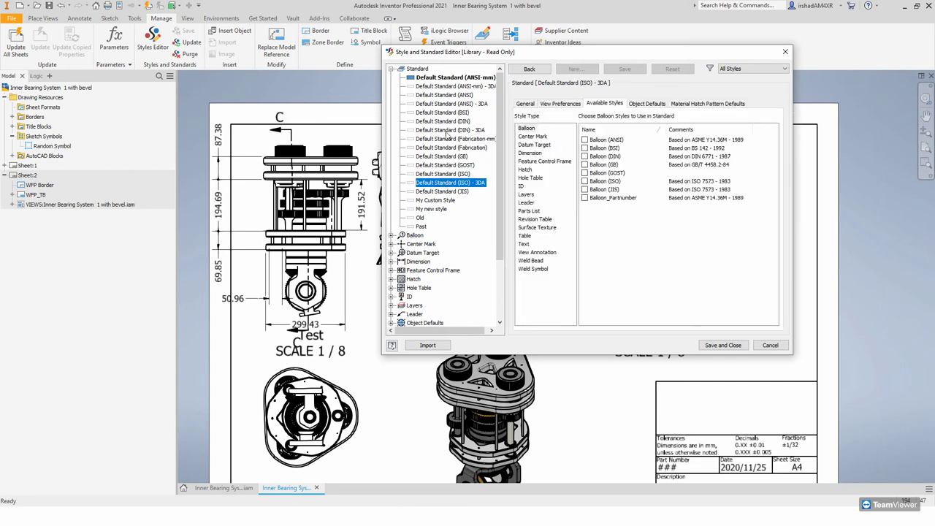
left_click(760, 68)
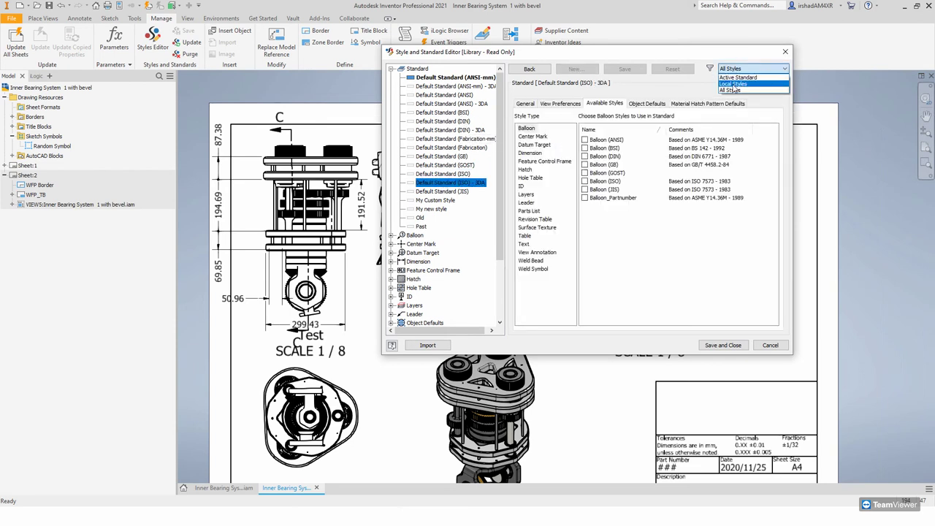
left_click(733, 84)
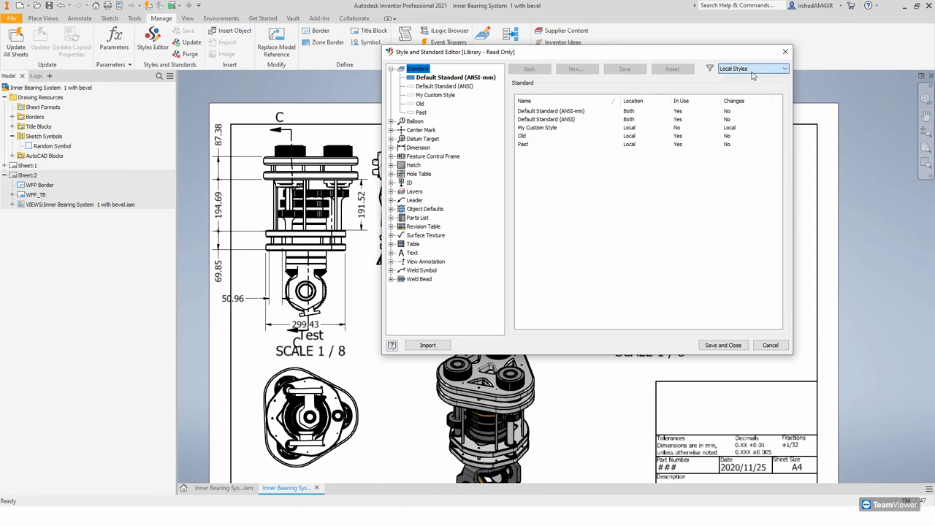
left_click(745, 70)
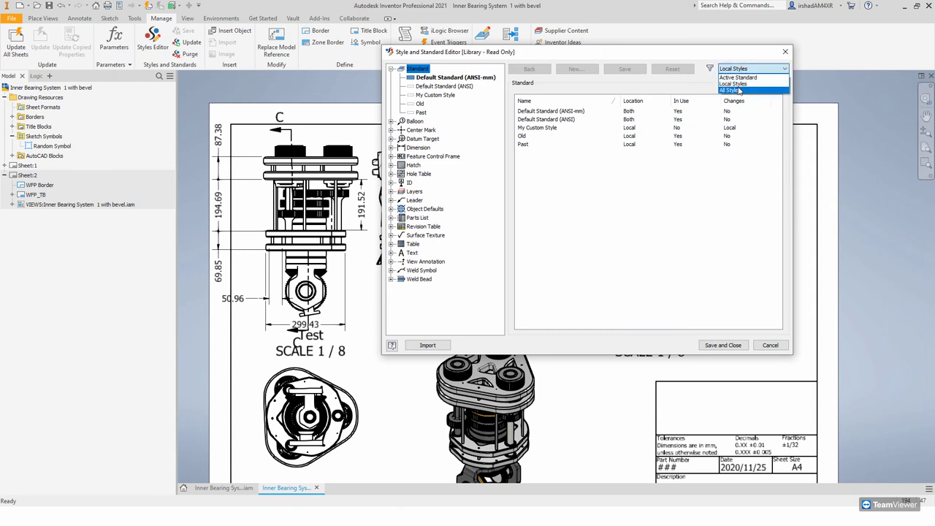
left_click(738, 92)
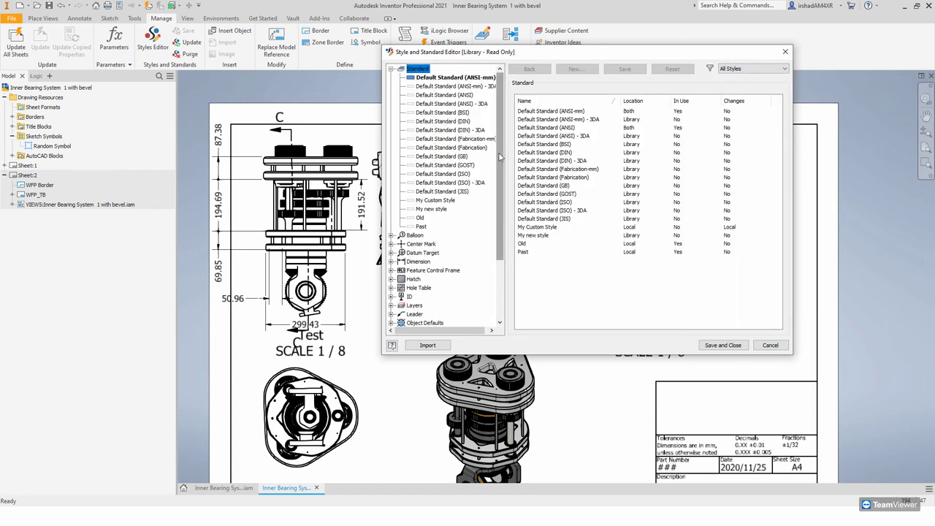
Step: Make My new style the active standard of the drawing
left_click(432, 78)
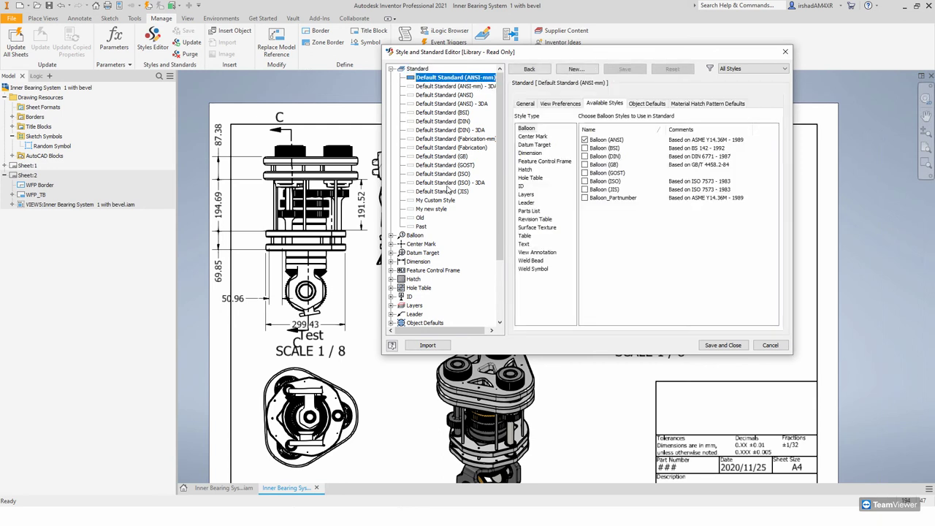
left_click(434, 209)
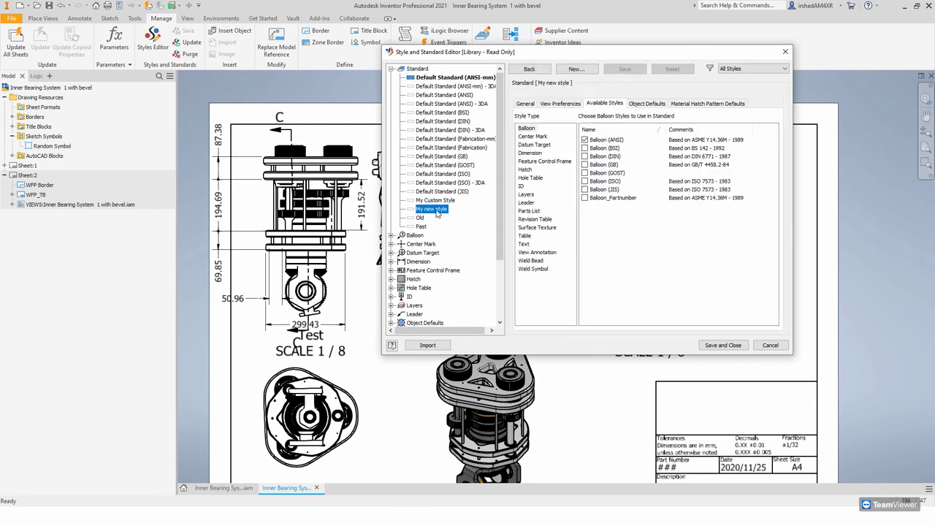
double_click(435, 211)
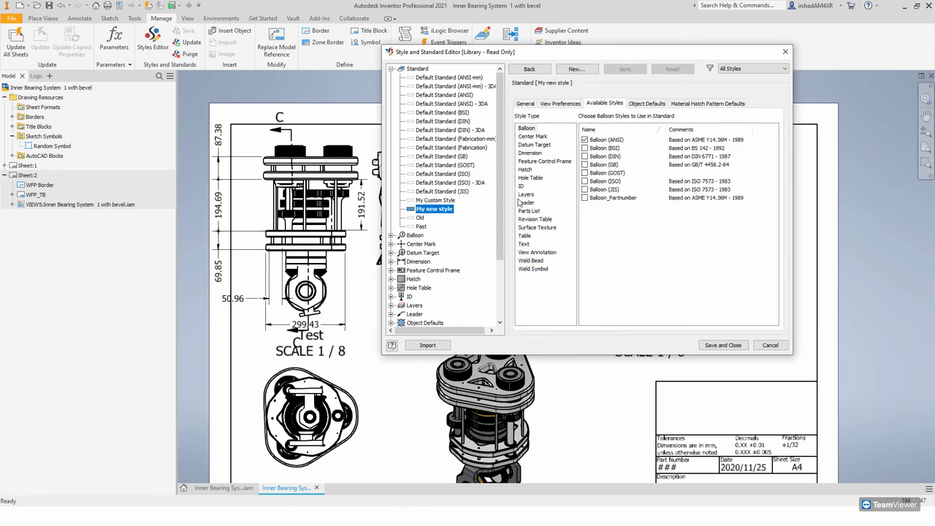
Step: Examine the leader, center mark, datum target and dimension styles available in My new style
left_click(527, 203)
left_click(533, 137)
left_click(533, 145)
left_click(531, 153)
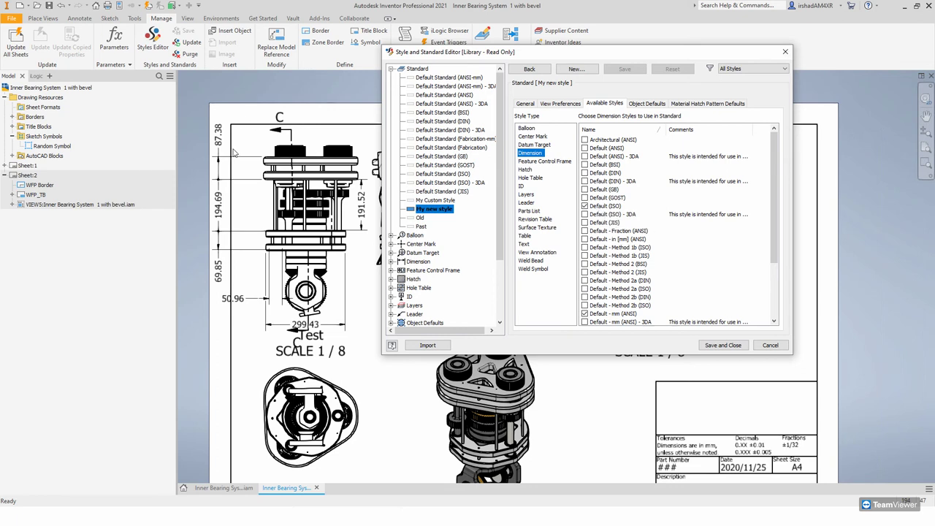
Step: Create a new local dimension style named MyDimStyle based on Default - in [mm] (ANSI), adding it to the standard
scroll(502, 277, "down", 3)
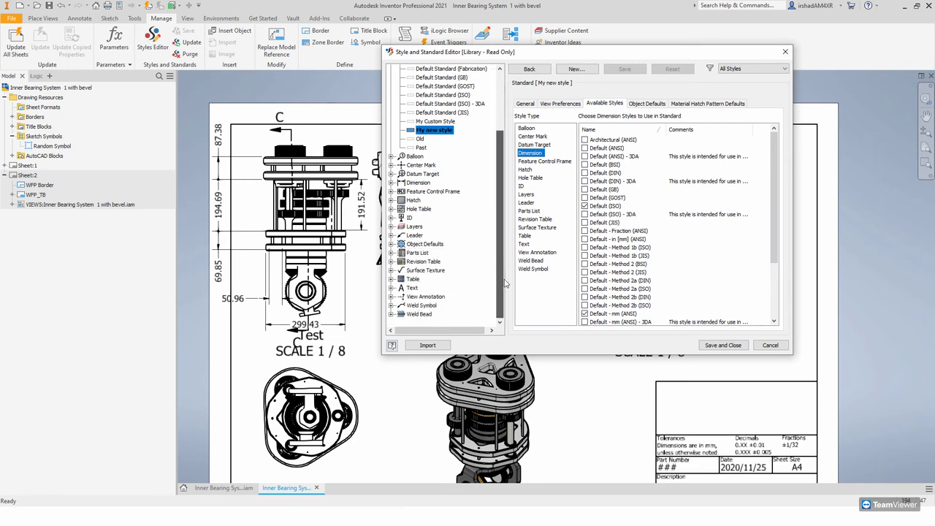
left_click(392, 182)
left_click(420, 68)
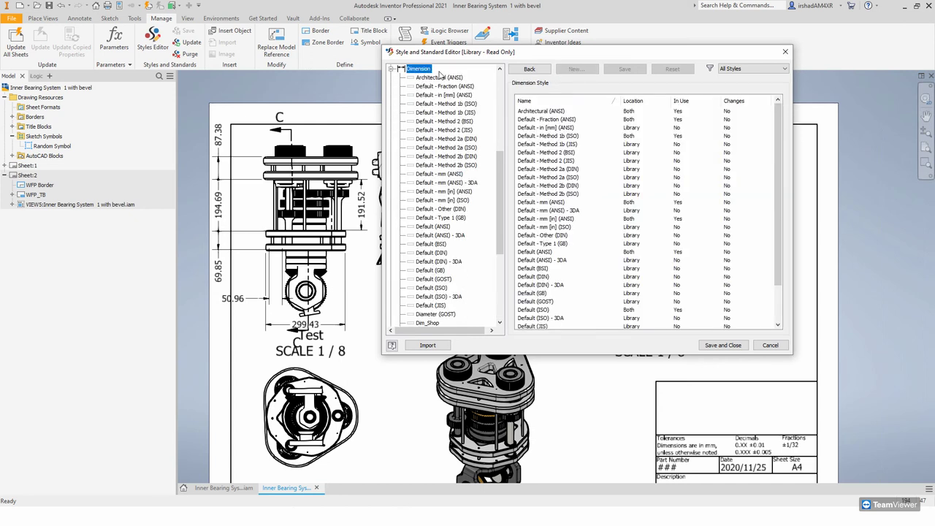
left_click(449, 86)
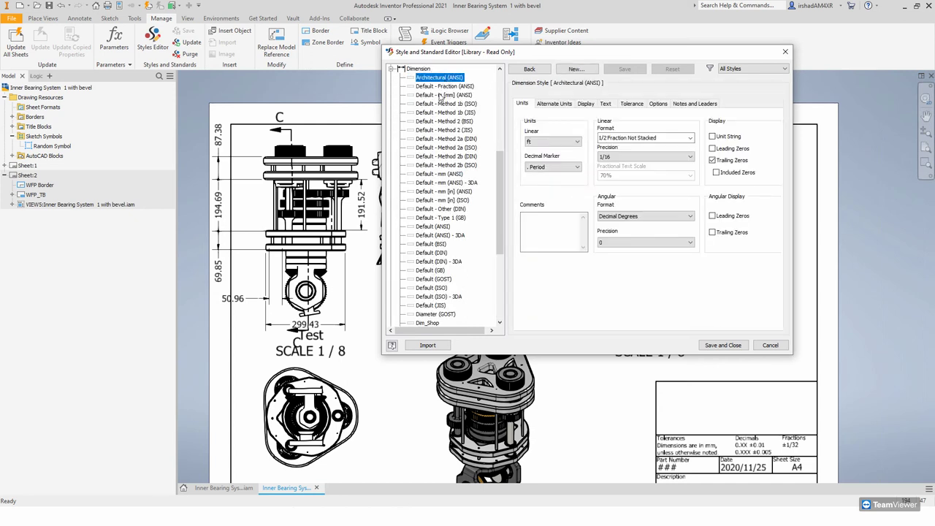
left_click(438, 95)
right_click(439, 96)
left_click(456, 102)
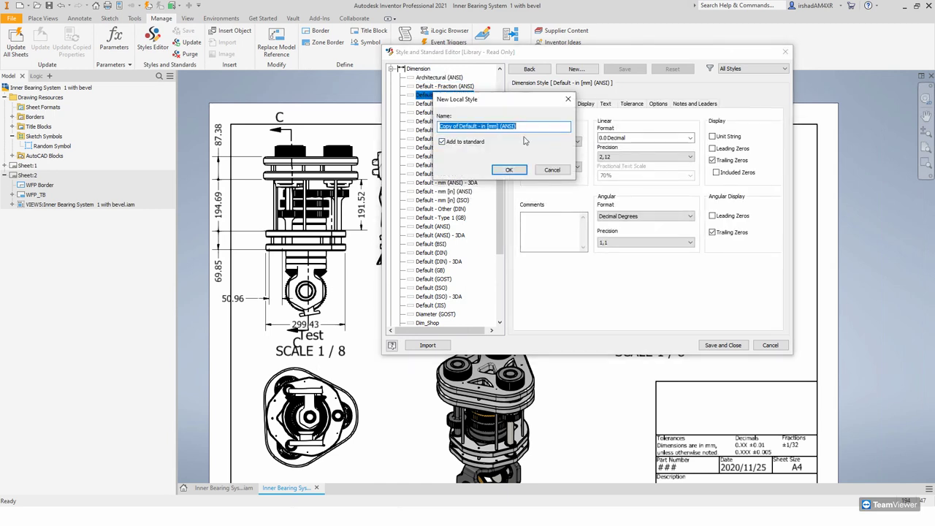
type("MyDimStyle")
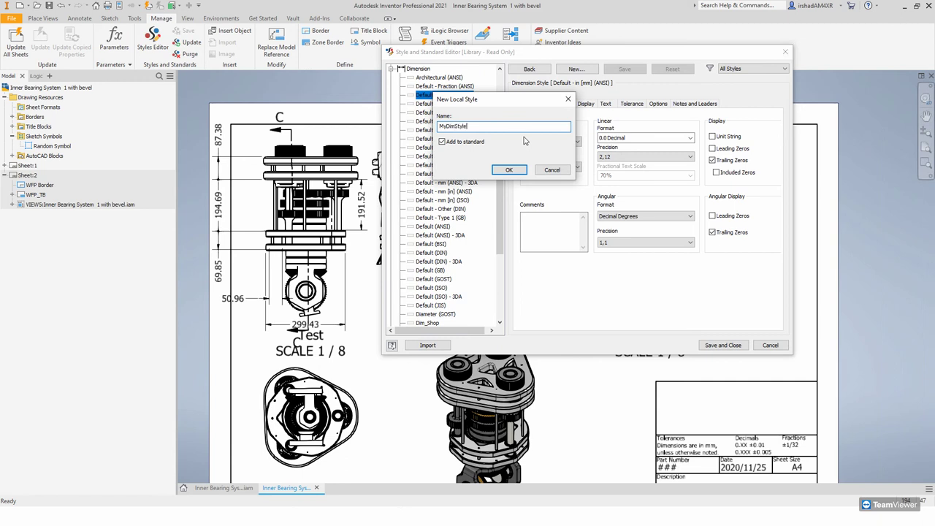
left_click(510, 170)
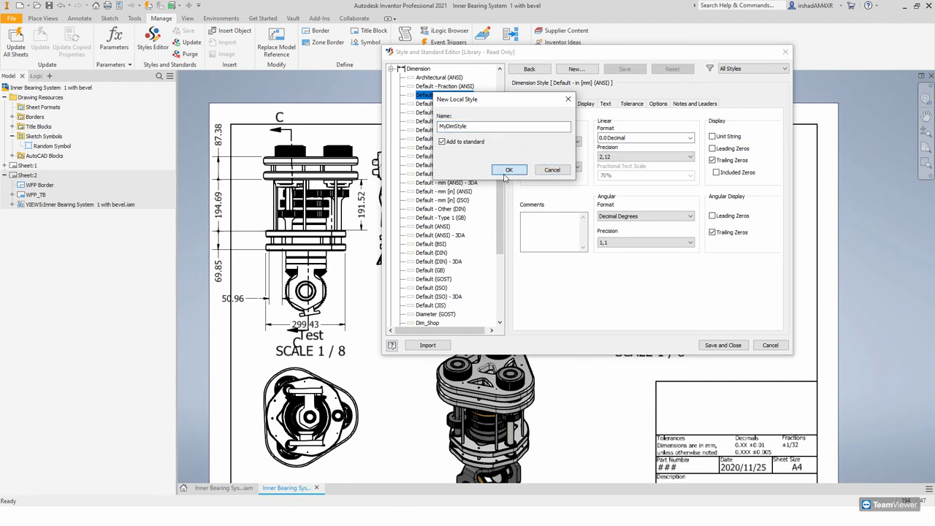
Step: Check the dimension styles available in the My new style standard for MyDimStyle
left_click_drag(500, 179, 494, 93)
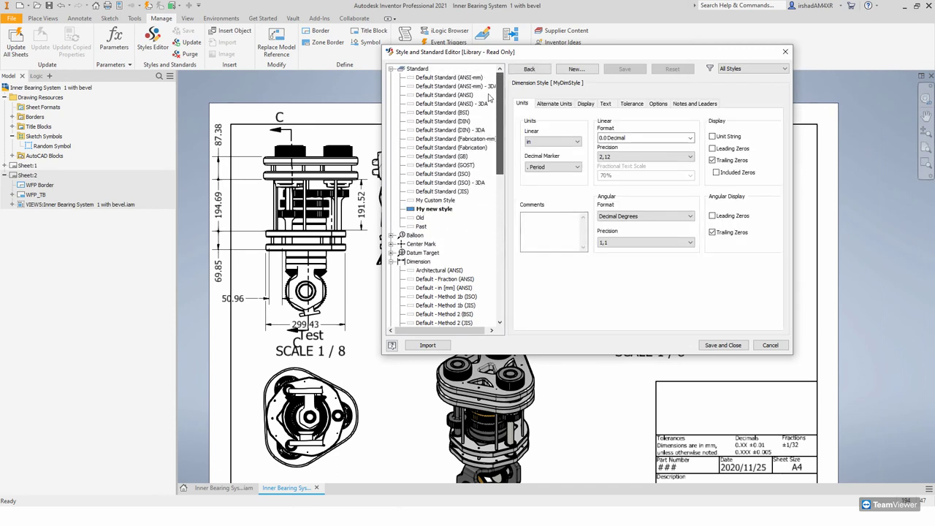
left_click(431, 212)
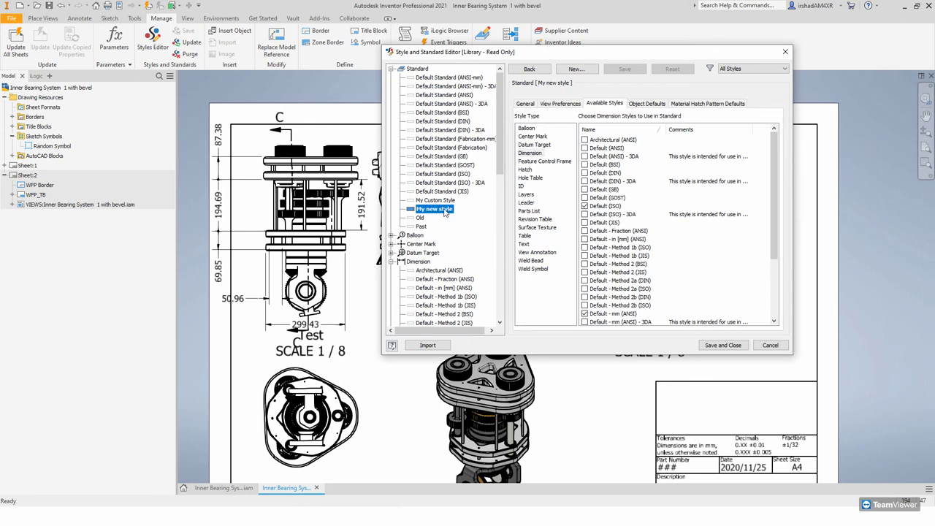
left_click(531, 153)
scroll(722, 222, "down", 4)
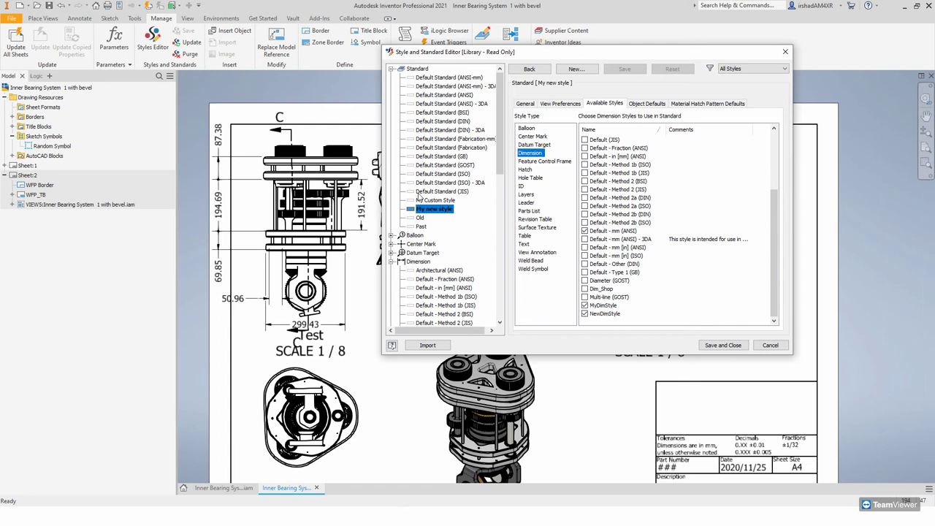
Step: Review the alternate units and display settings of MyDimStyle and set its tolerance text size to 2.00 mm
scroll(499, 175, "down", 9)
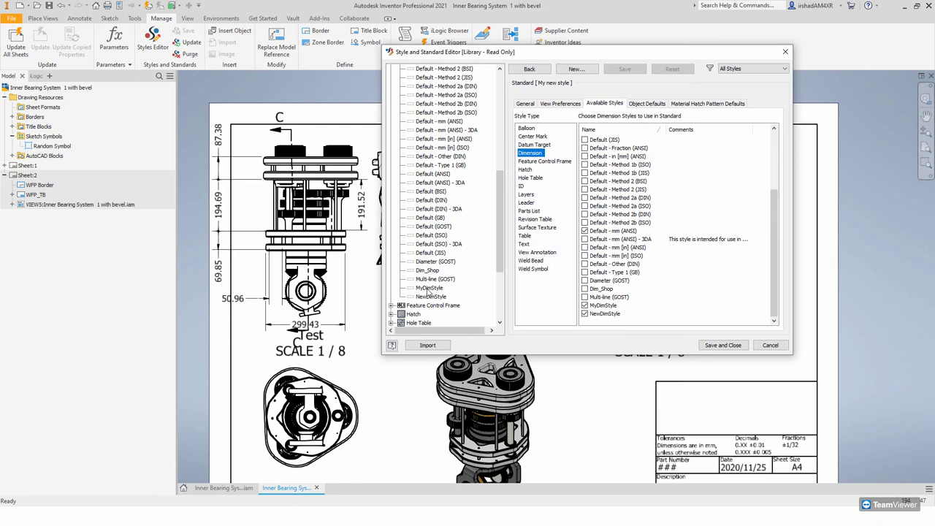
left_click(428, 288)
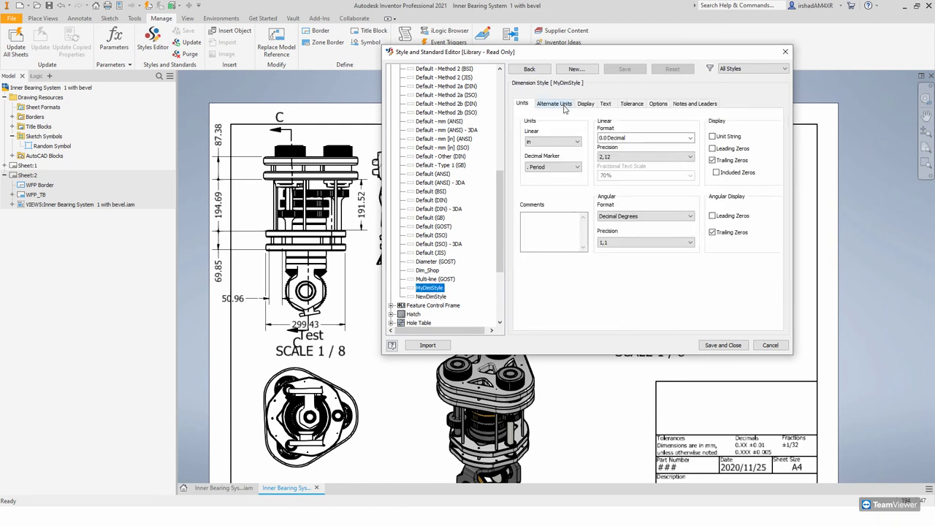
left_click(562, 105)
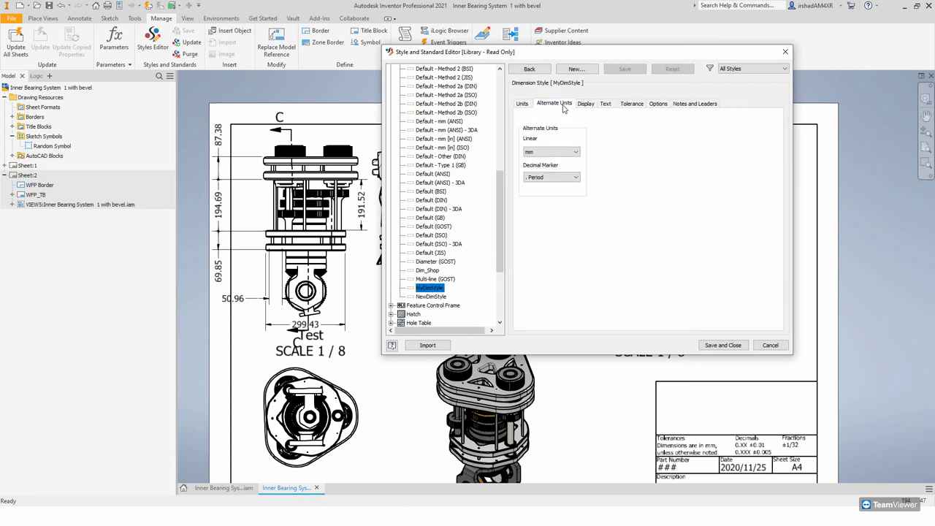
left_click(584, 105)
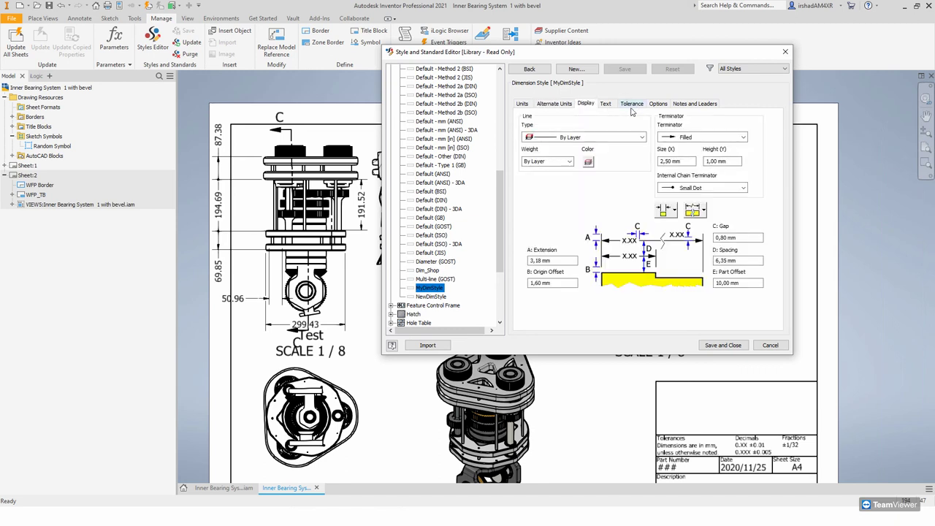
left_click(606, 104)
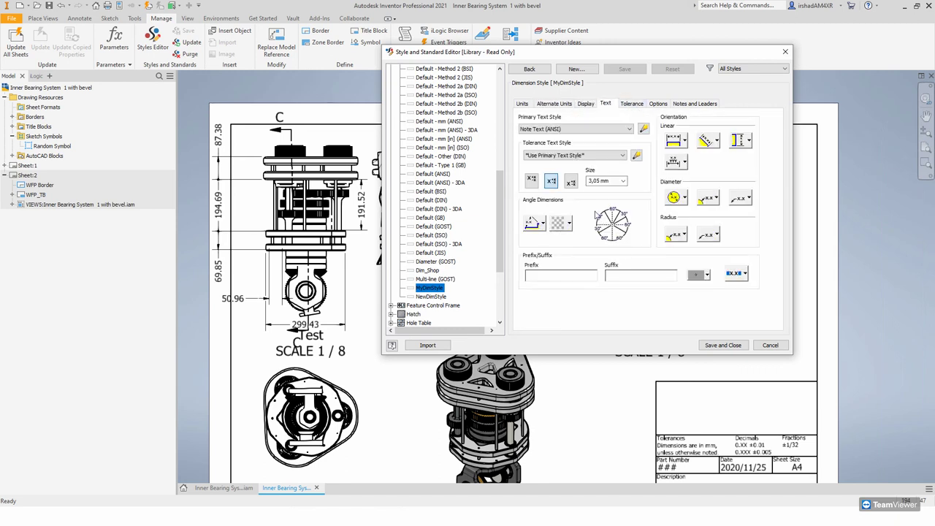
left_click(599, 180)
type("2,50")
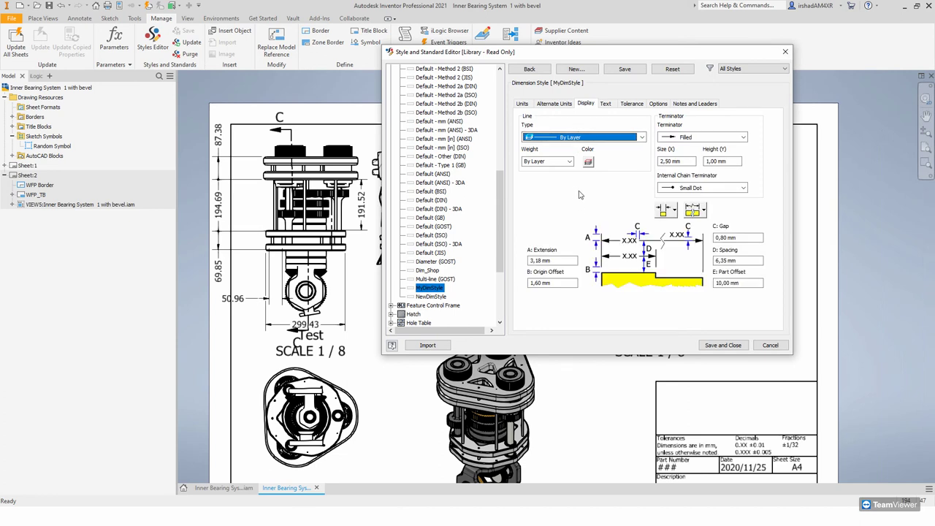
Step: Set the MyDimStyle terminator to a size of 1.5 mm and a height of 0.8 mm
left_click(675, 161)
type("1.5")
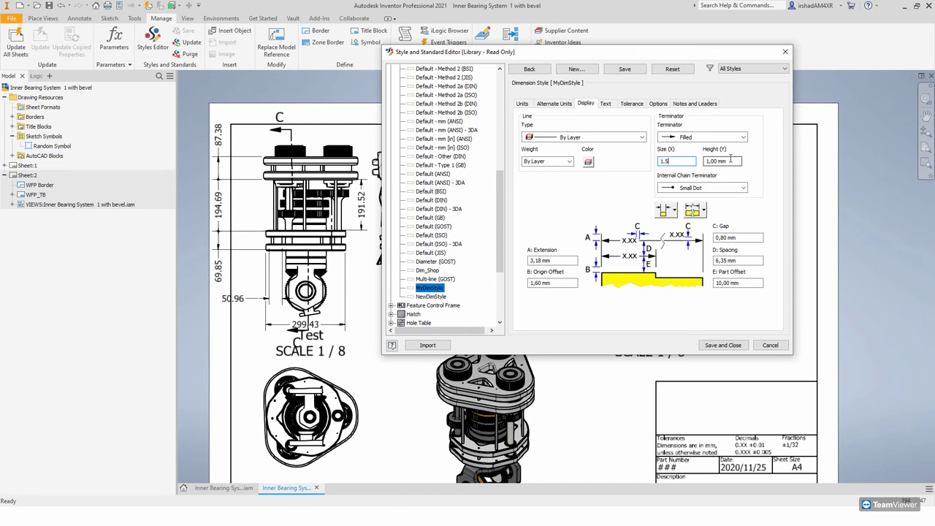
left_click(720, 162)
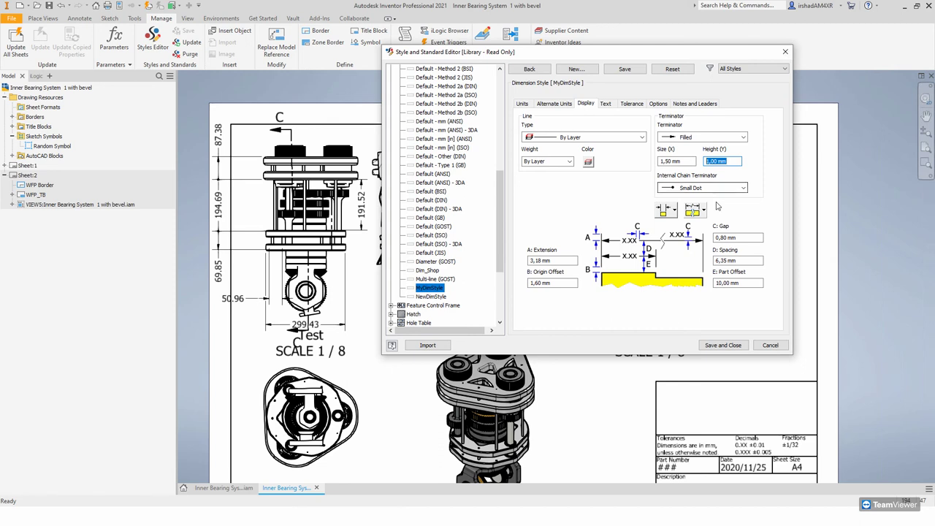
type("0.8")
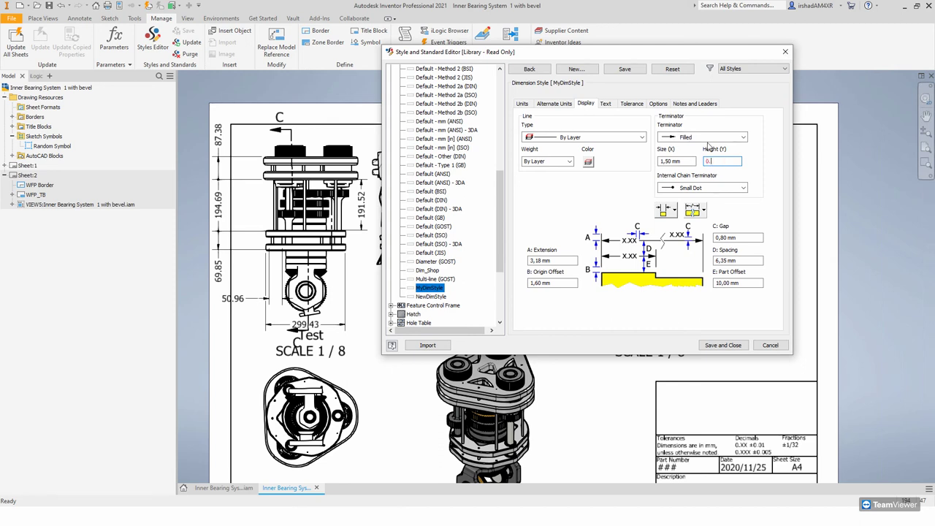
Step: Change the line color of MyDimStyle to blue
left_click(560, 106)
left_click(525, 106)
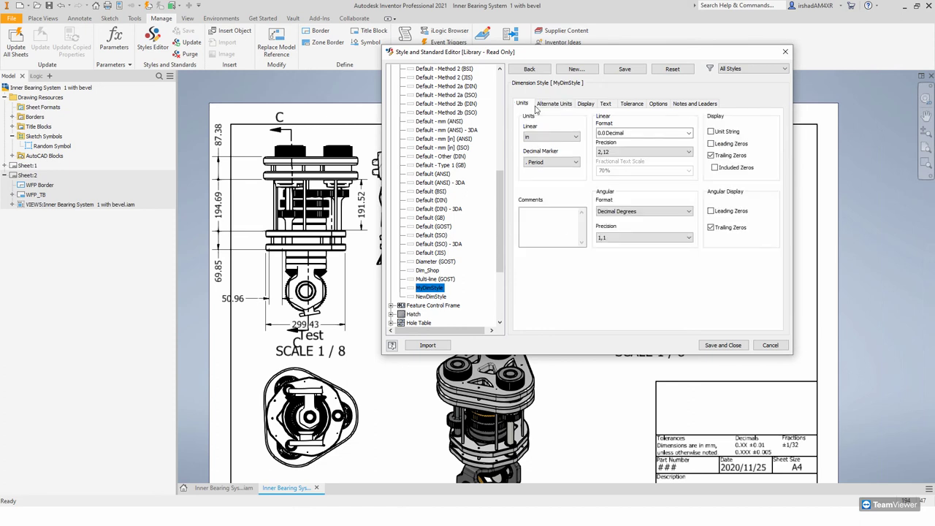
left_click(564, 105)
left_click(586, 105)
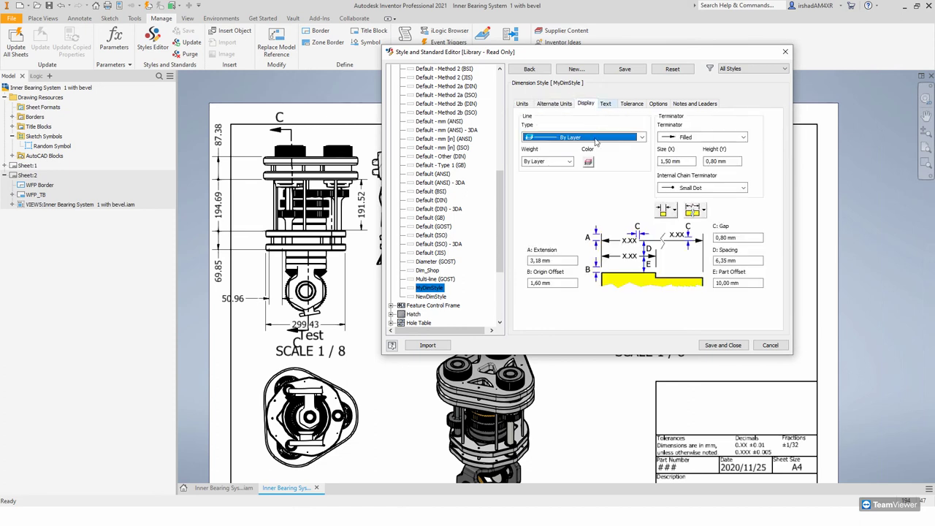
left_click(588, 162)
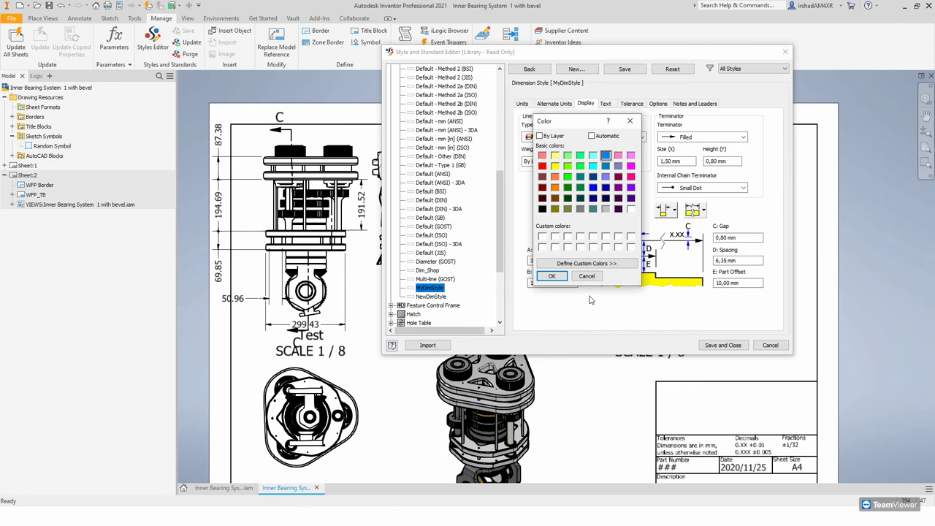
left_click(552, 276)
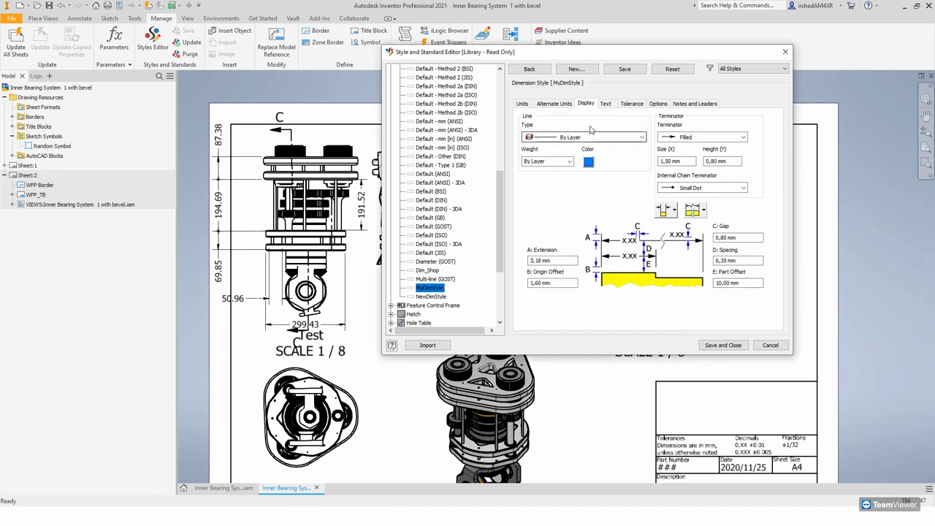
Step: Look through the tolerance text style choices, save the MyDimStyle edits and open the Note Text (ANSI) text style for editing
left_click(606, 104)
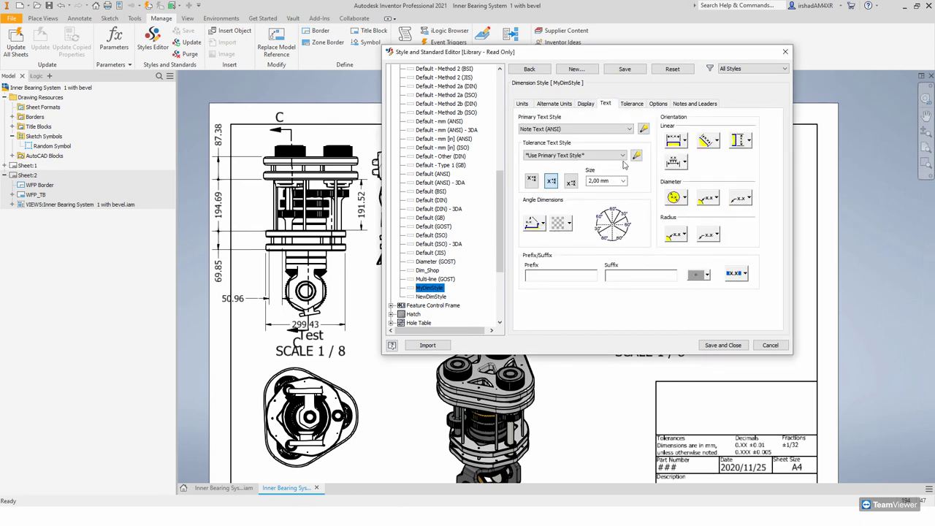
left_click(623, 156)
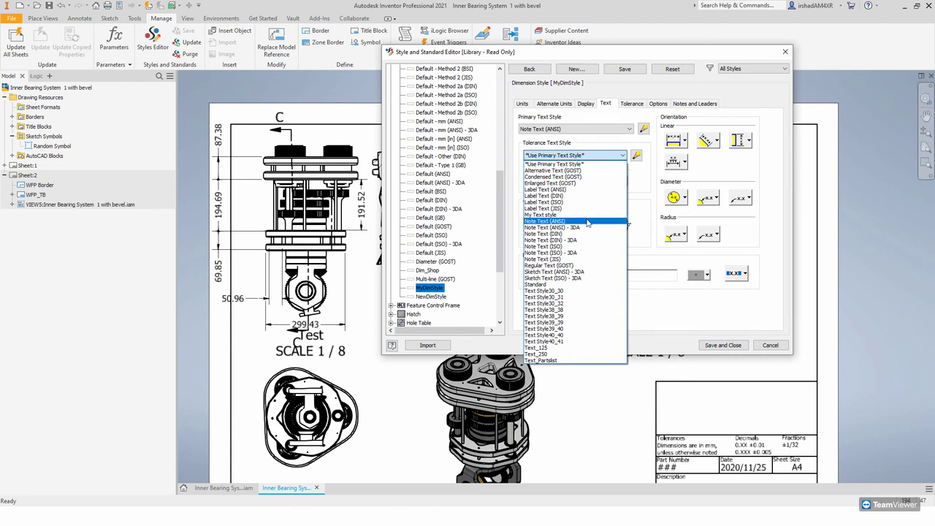
left_click(639, 176)
left_click(637, 155)
left_click(549, 226)
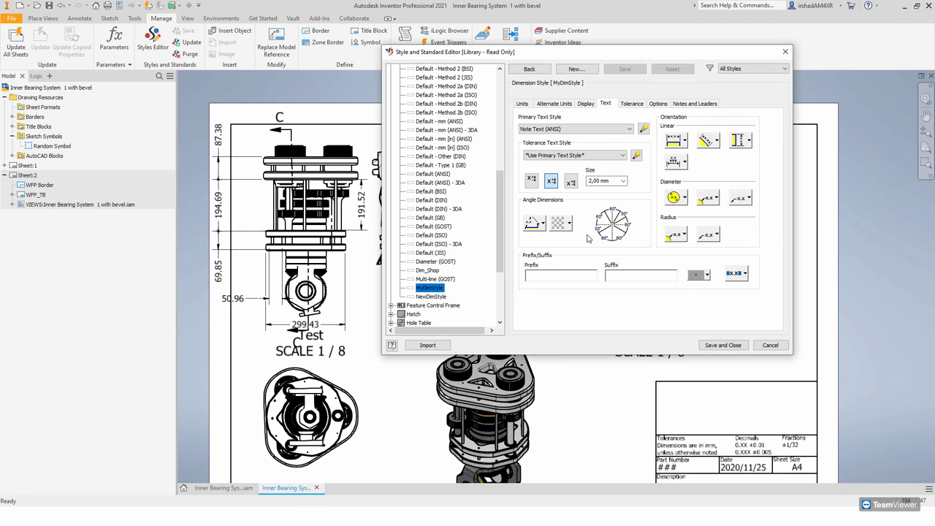
scroll(429, 187, "up", 4)
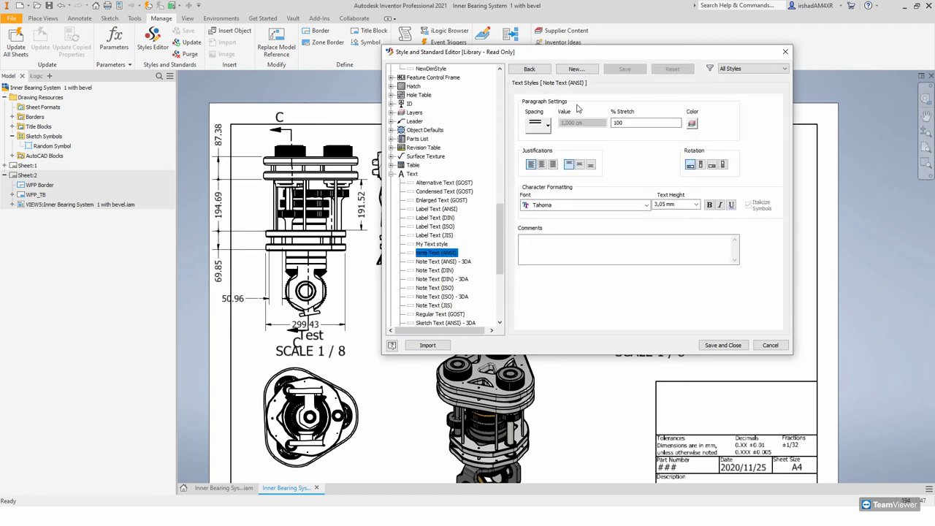
Step: Set the Note Text (ANSI) text height to 2 mm and its font to Symeteo
left_click(681, 205)
type("2")
left_click(621, 207)
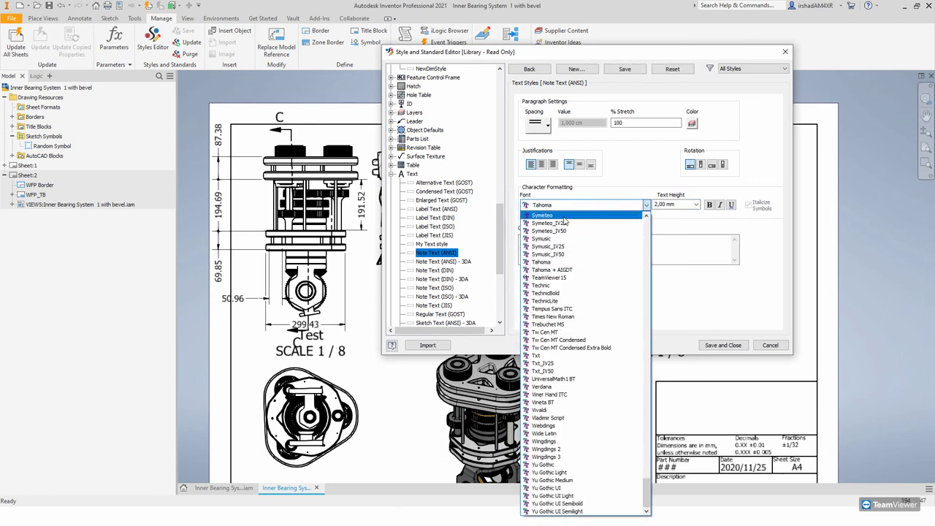
left_click(563, 217)
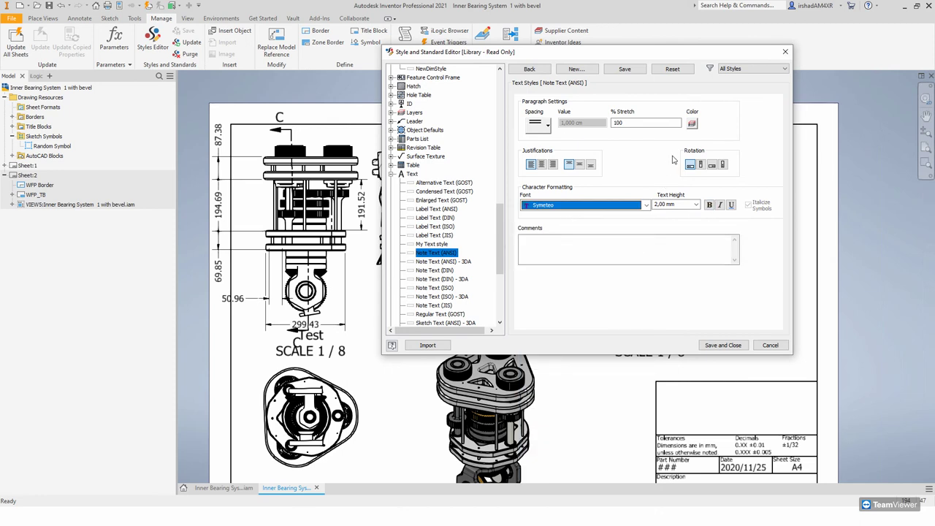
Step: Change the Note Text (ANSI) text color to blue and save the text style
left_click(692, 124)
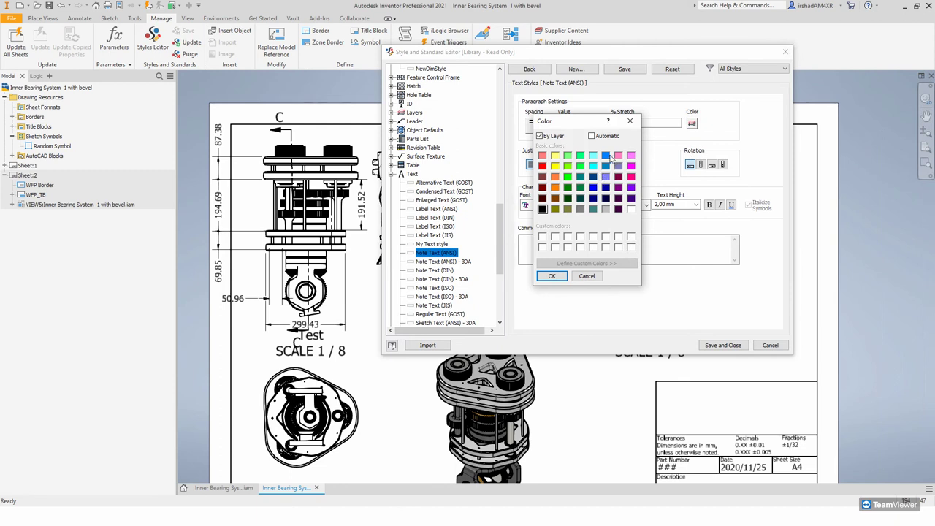
left_click(553, 275)
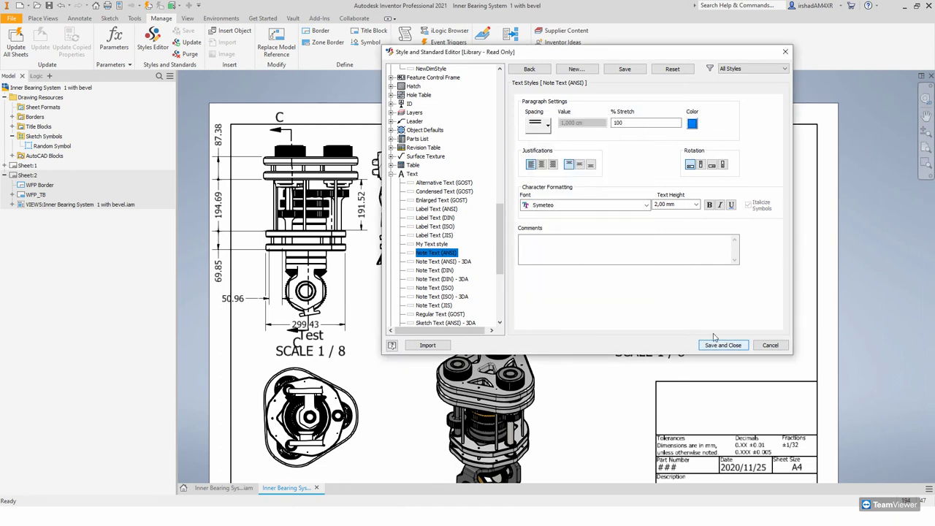
left_click(624, 69)
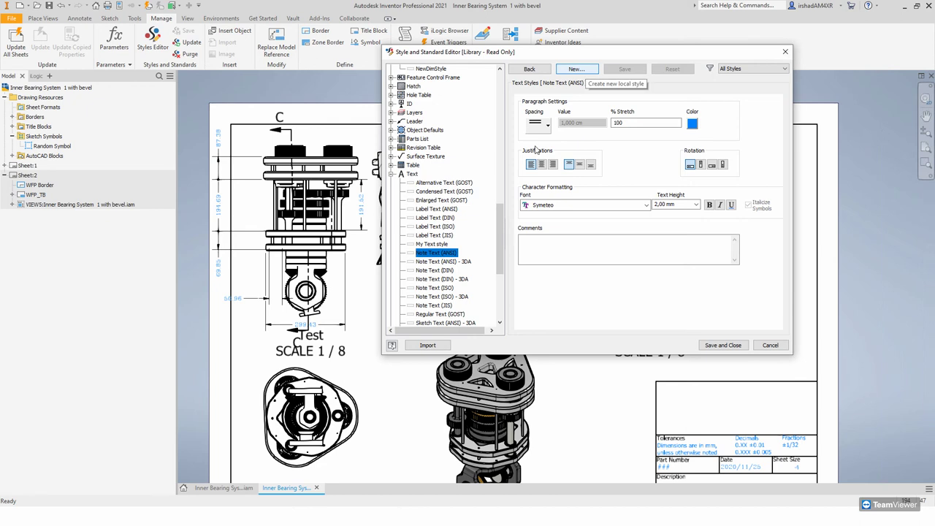
Step: Create a new local text style named MyText based on Condensed Text (GOST), adding it to the standard
left_click_drag(503, 240, 501, 298)
scroll(445, 219, "up", 5)
left_click(413, 147)
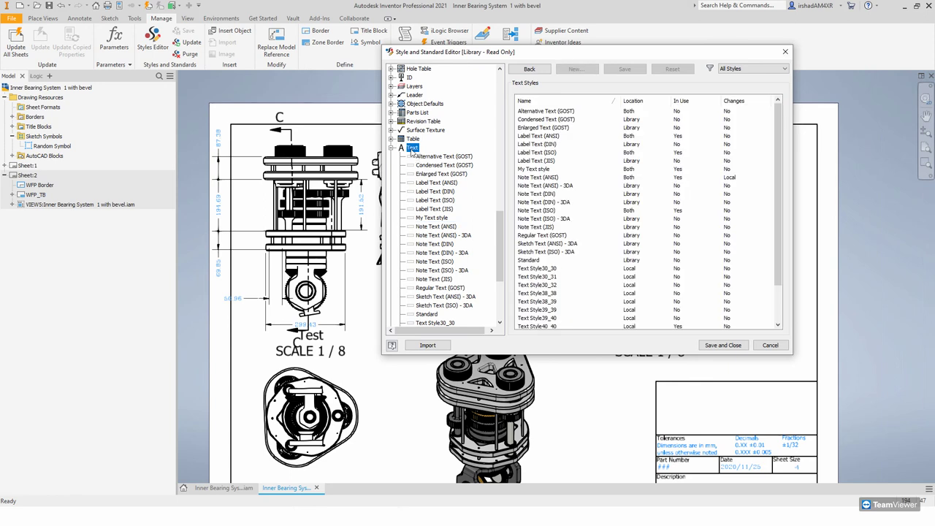
left_click(438, 165)
right_click(439, 165)
left_click(455, 172)
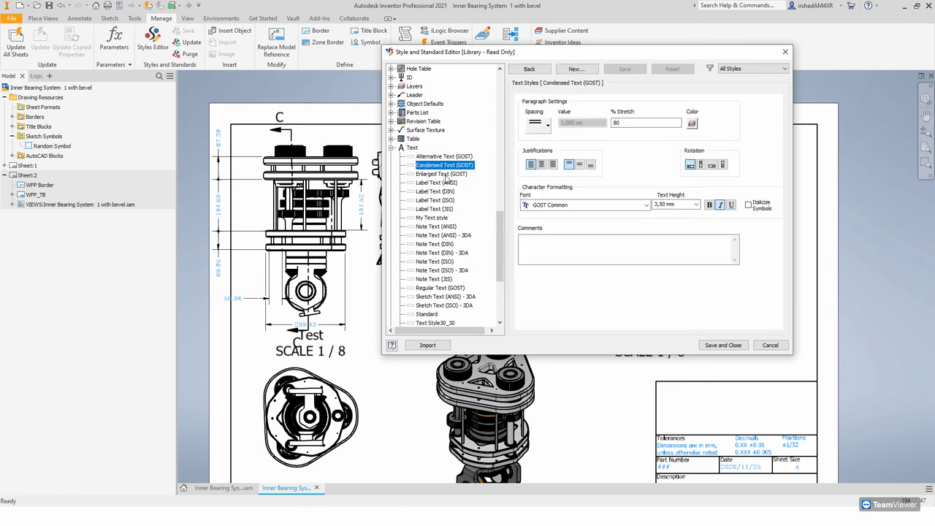
type("MyText")
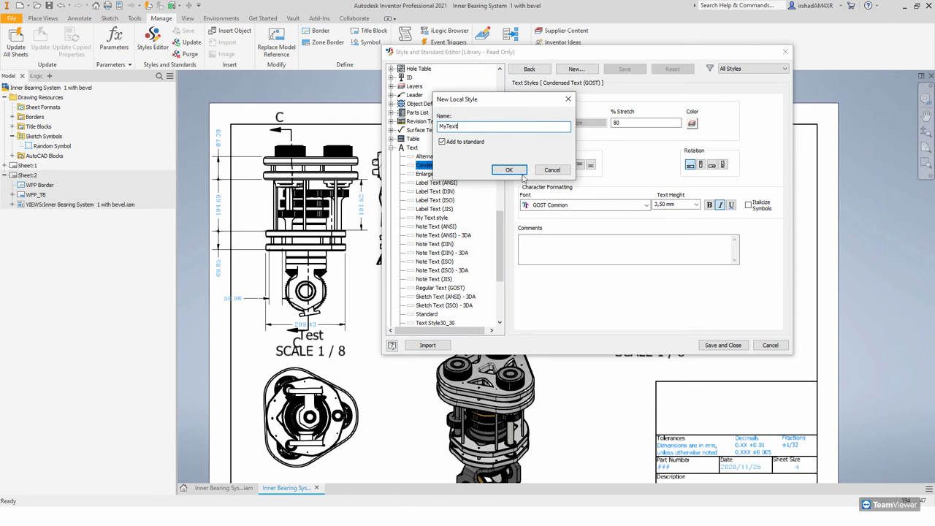
left_click(509, 171)
scroll(476, 252, "up", 1)
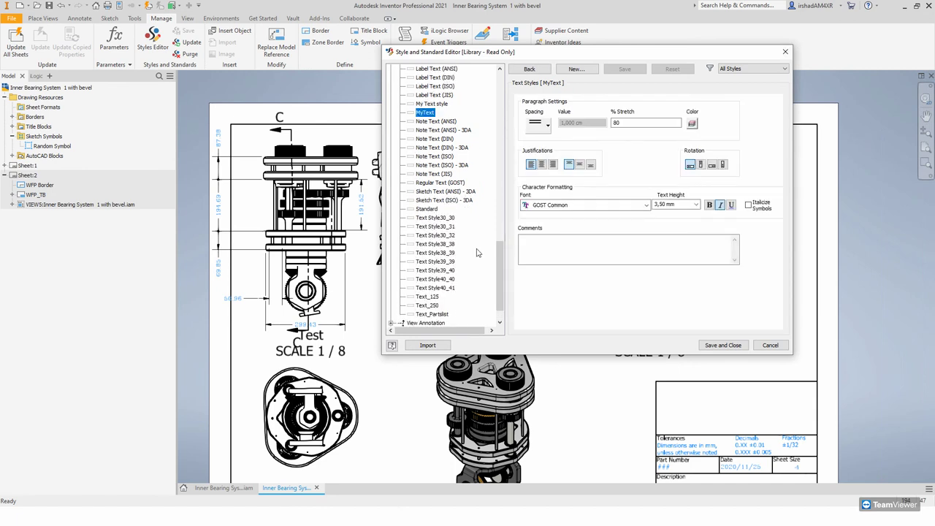
Step: Set the MyText text color to blue and its text height to 2 mm, and save the text style
left_click(692, 122)
left_click(606, 155)
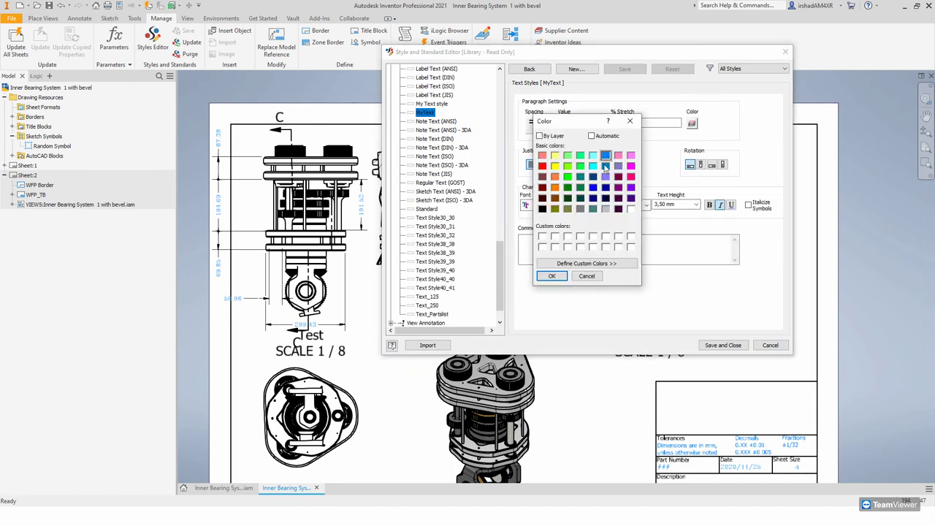
left_click(553, 276)
double_click(671, 204)
type("2")
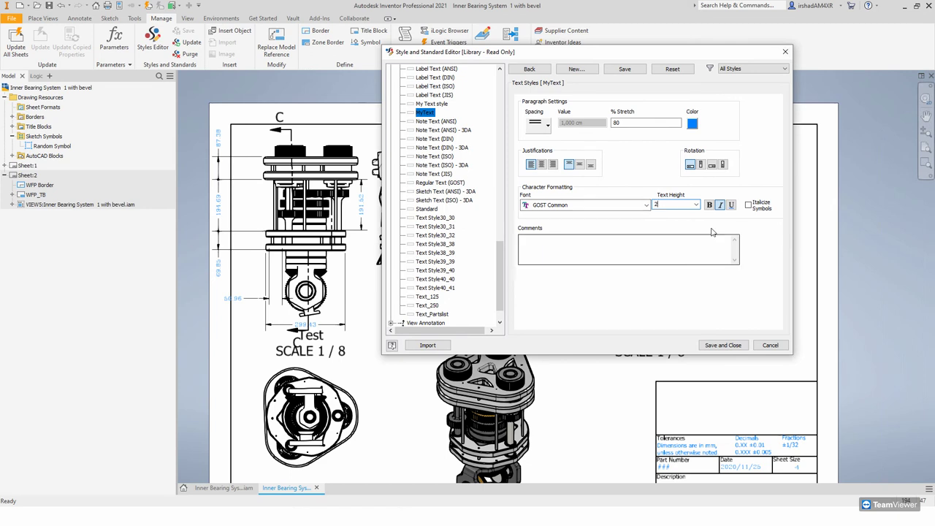
left_click(620, 74)
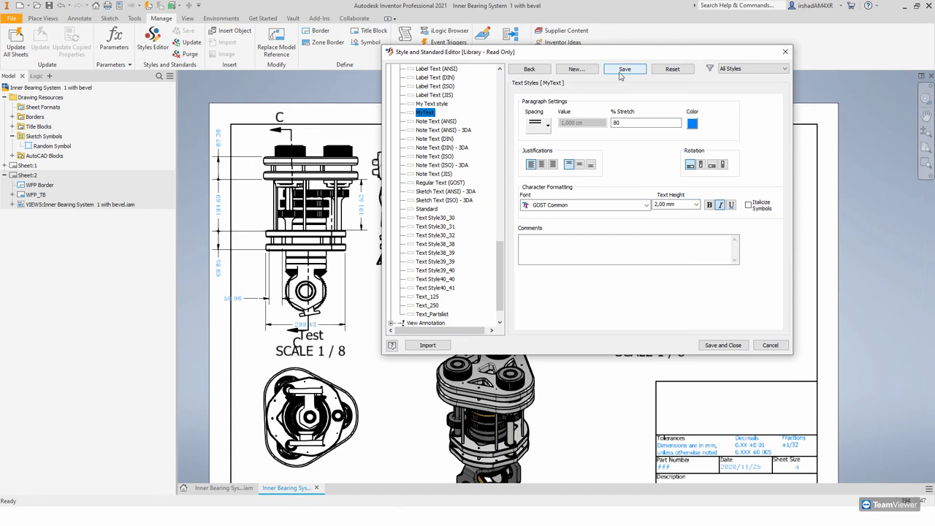
Step: Assign MyText as the tolerance text style of the MyDimStyle dimension style
left_click_drag(503, 256, 501, 157)
left_click(428, 281)
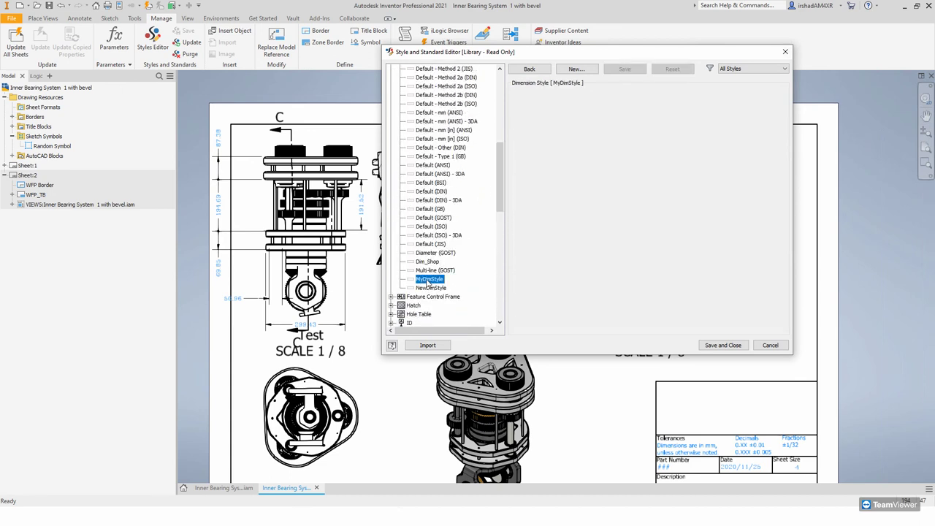
left_click(599, 155)
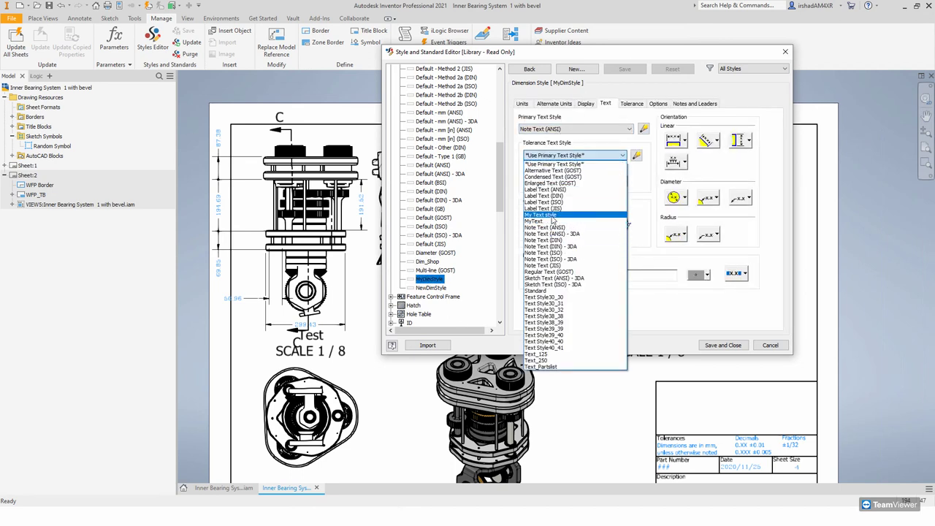
left_click(553, 221)
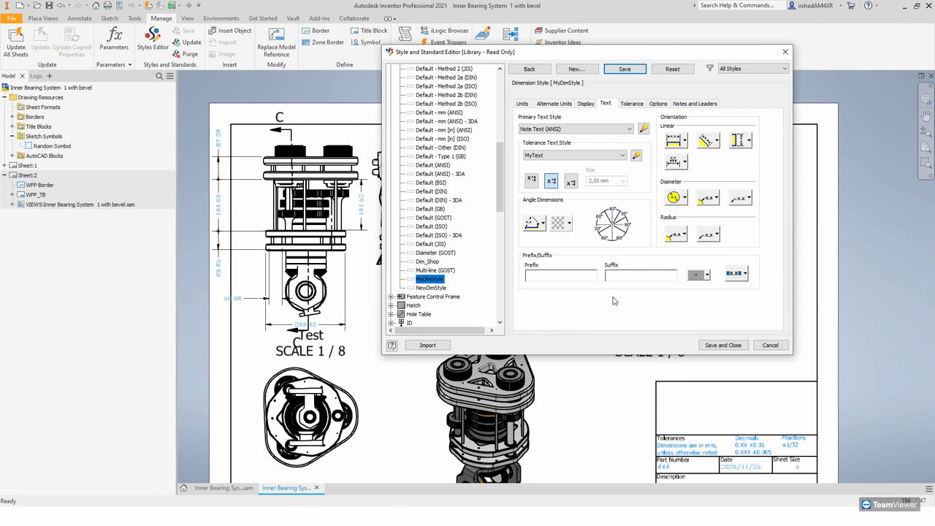
Step: Look through MyDimStyle's tolerance, text, notes and leaders, alternate units and primary units settings
left_click(635, 106)
left_click(604, 107)
left_click(632, 103)
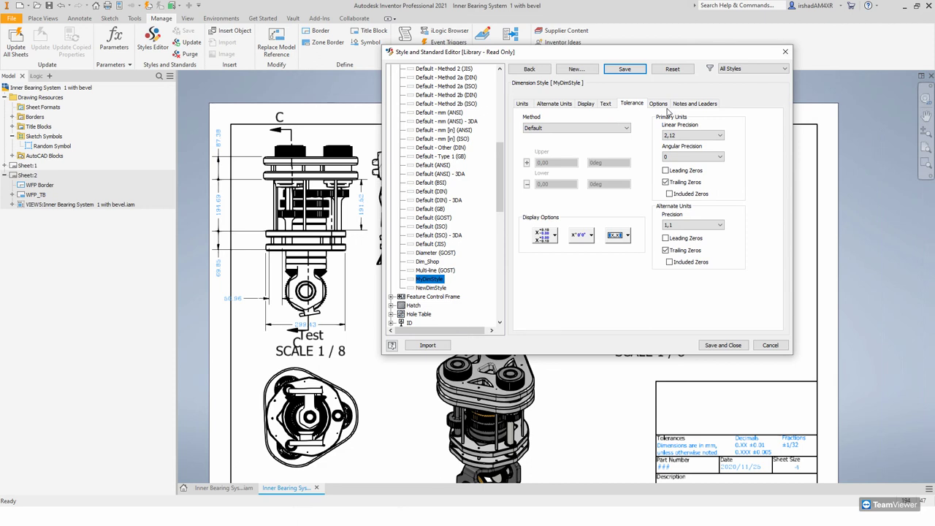
left_click(678, 104)
left_click(552, 105)
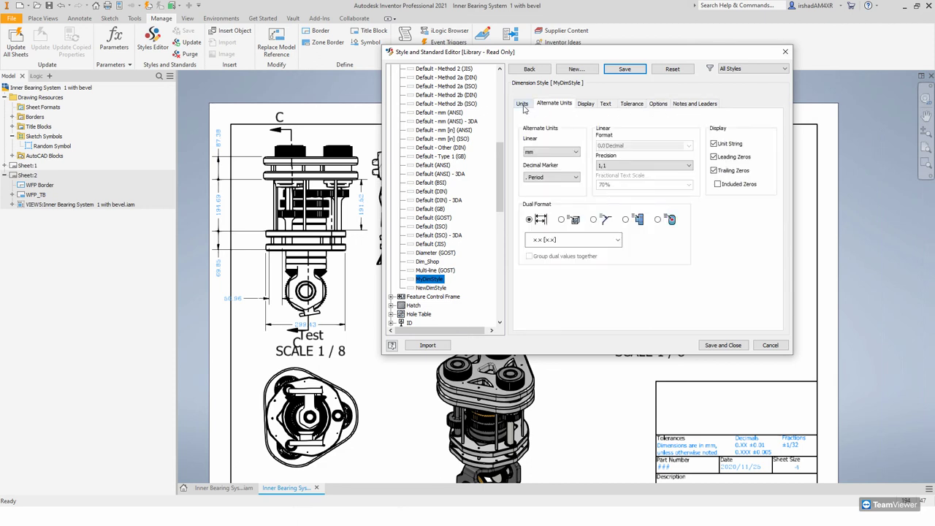
left_click(522, 104)
Step: Exclude Default (ISO), Default - mm (ANSI) and NewDimStyle from the dimension styles available in My new style, and save and close the editor
scroll(438, 197, "up", 10)
left_click(437, 201)
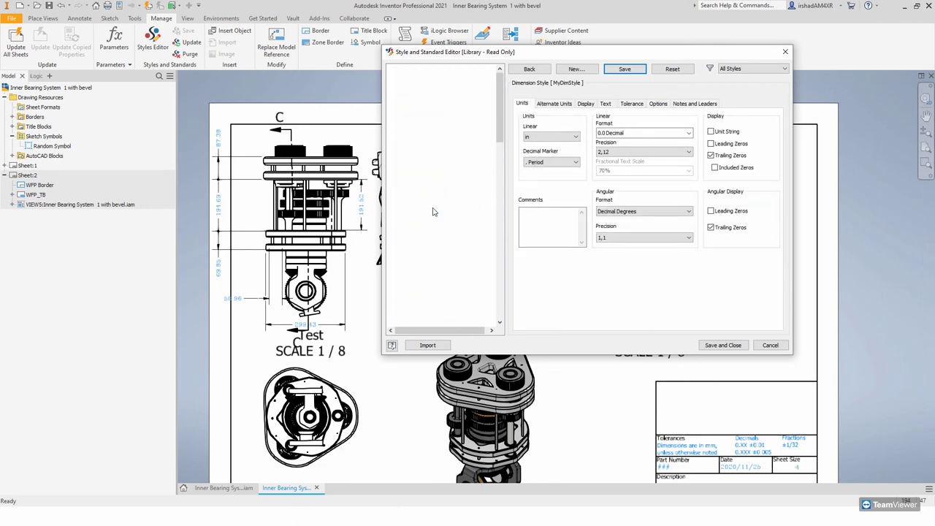
left_click(555, 226)
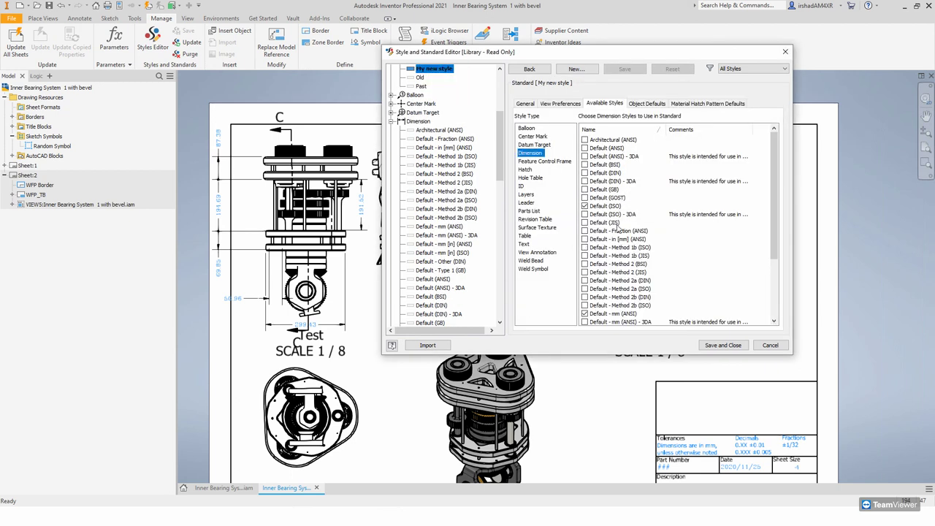
left_click(584, 207)
scroll(622, 238, "down", 1)
scroll(623, 237, "down", 3)
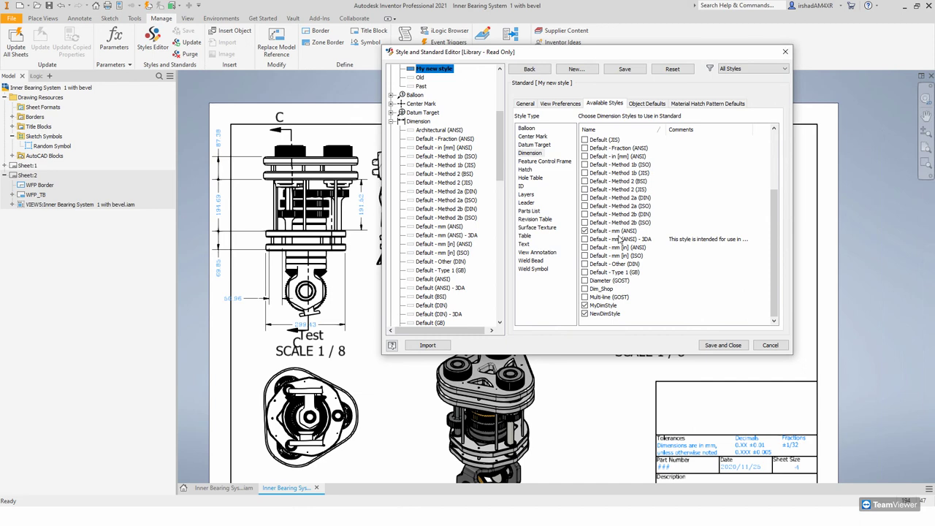
left_click(584, 232)
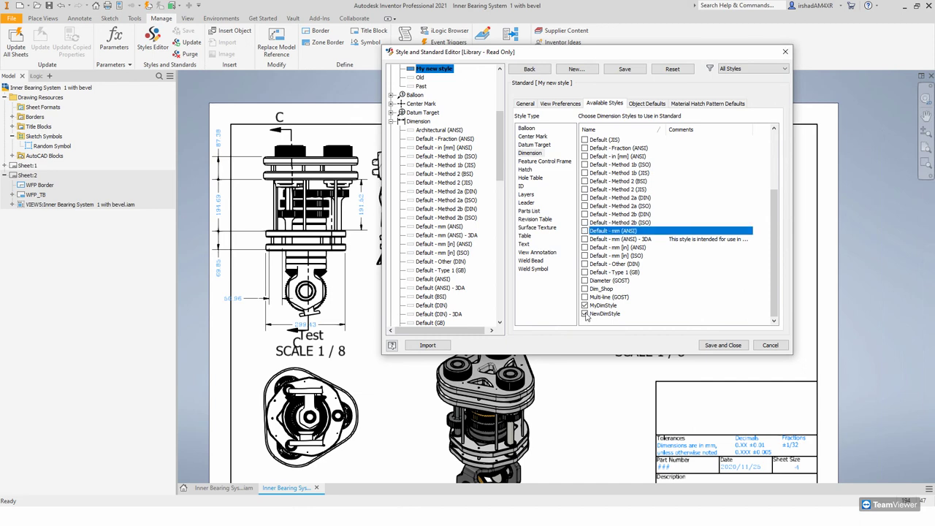
left_click(585, 314)
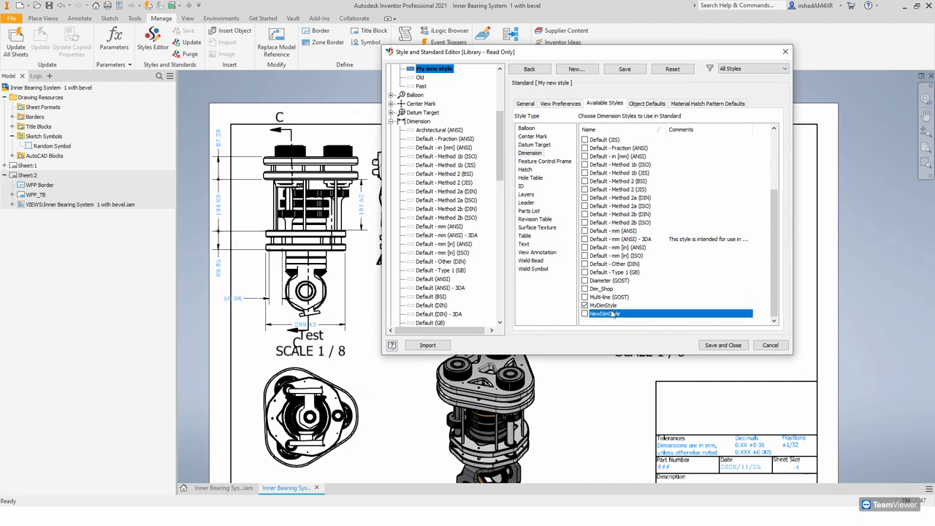
left_click(729, 346)
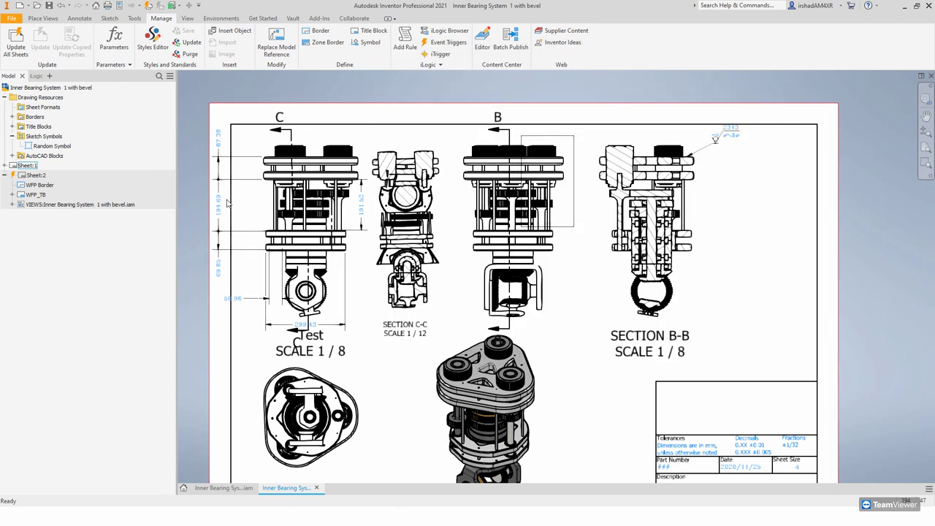
Step: Examine the vertical dimensions beside the Test view on the sheet
scroll(227, 202, "up", 5)
scroll(238, 191, "up", 3)
left_click(276, 184)
scroll(285, 260, "down", 5)
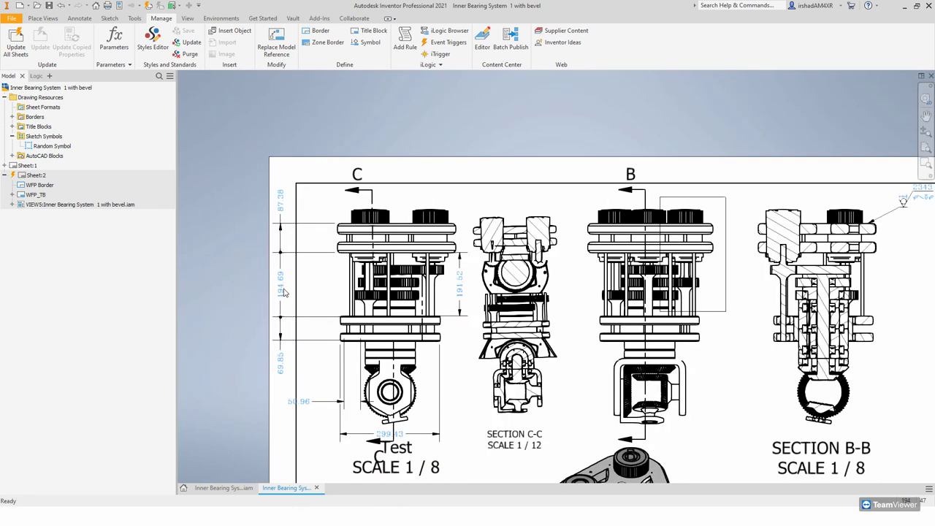
scroll(289, 292, "up", 6)
left_click(275, 281)
scroll(275, 279, "down", 4)
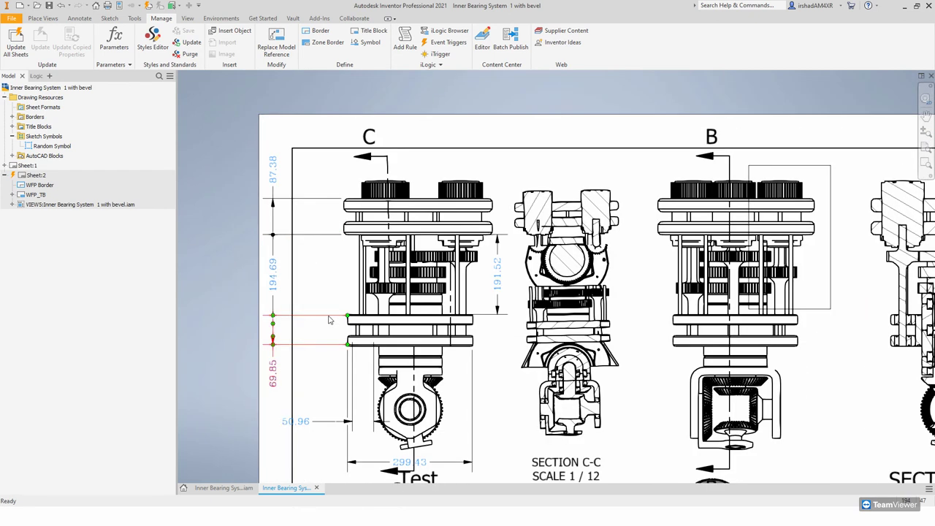
Step: Reopen the Style and Standard Editor and browse its list of style categories
left_click(157, 45)
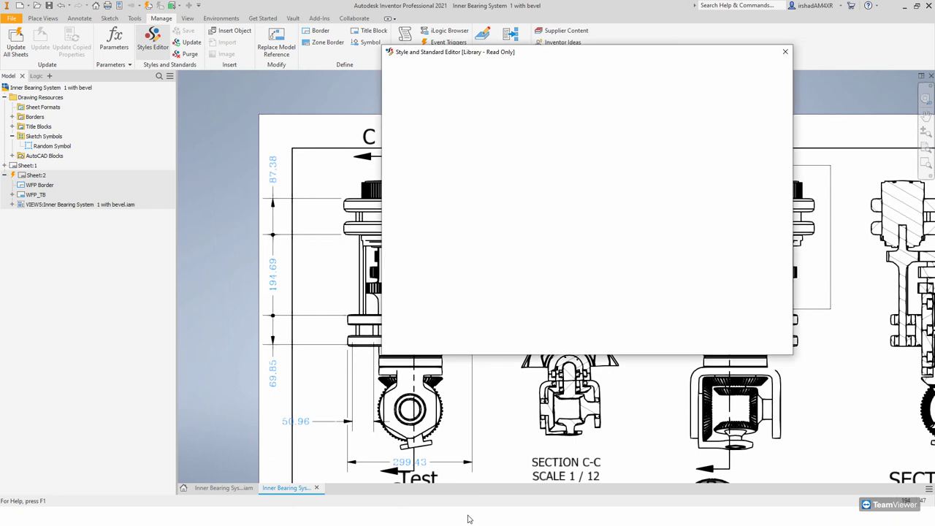
mouse_move(469, 519)
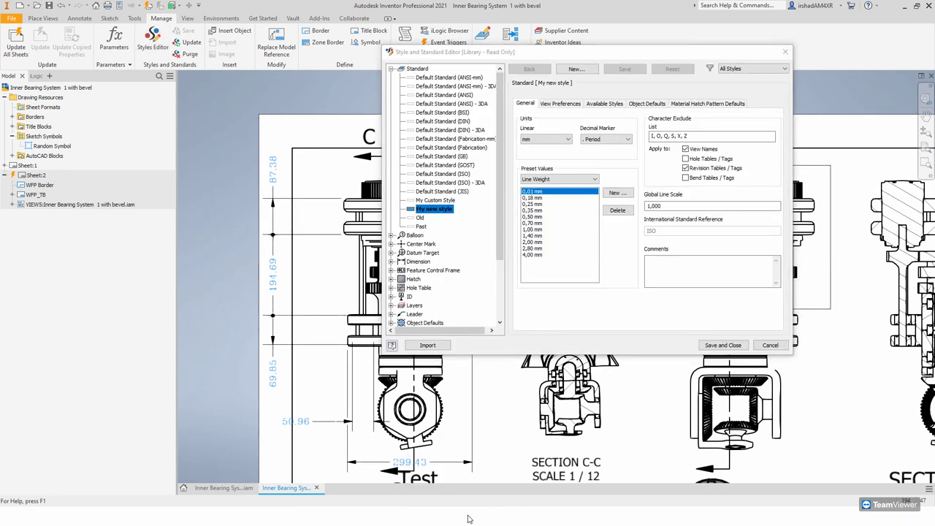
left_click(886, 5)
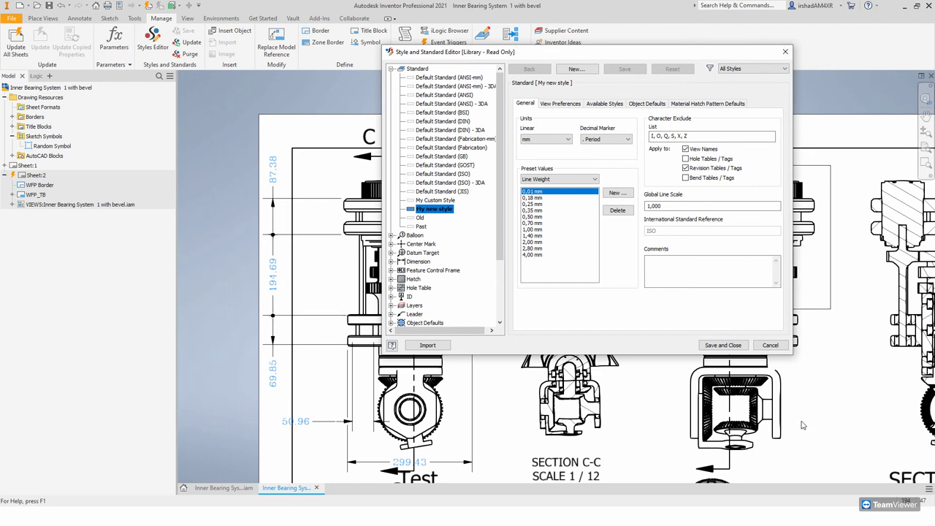
left_click(472, 514)
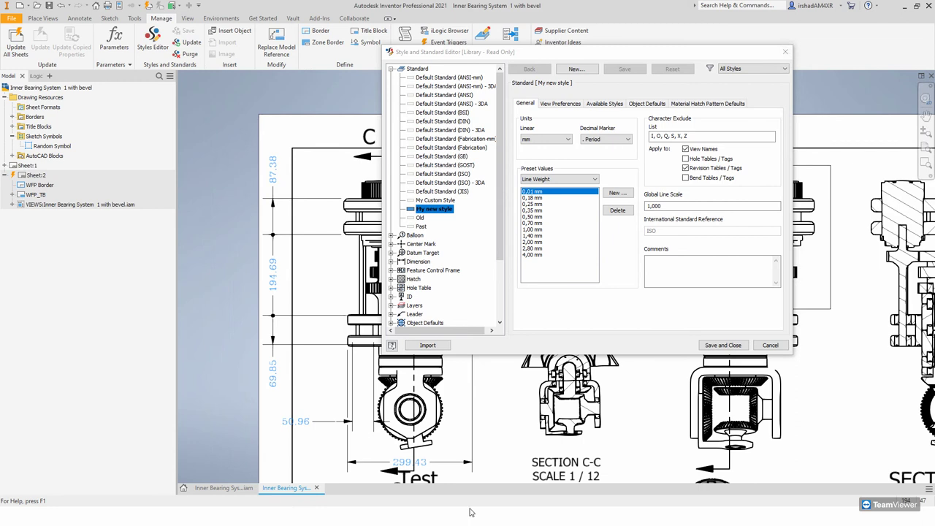
left_click(885, 6)
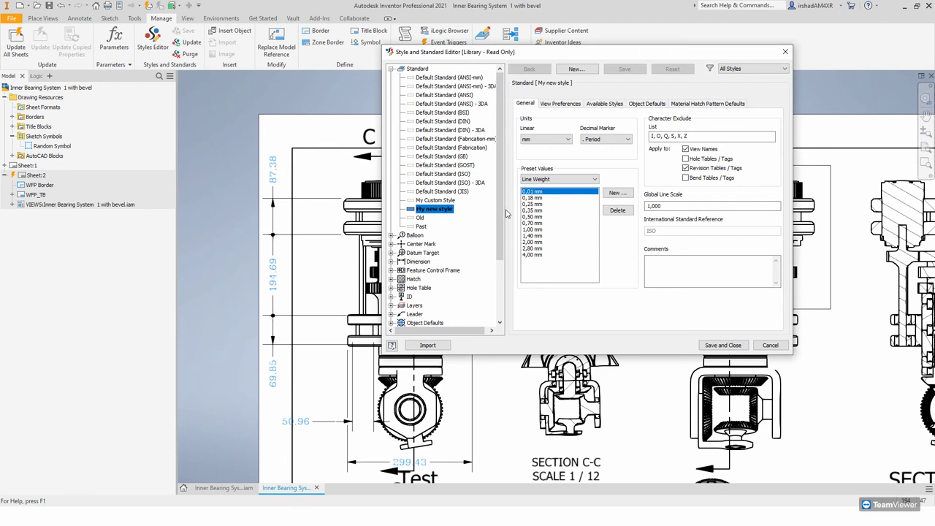
scroll(504, 216, "down", 3)
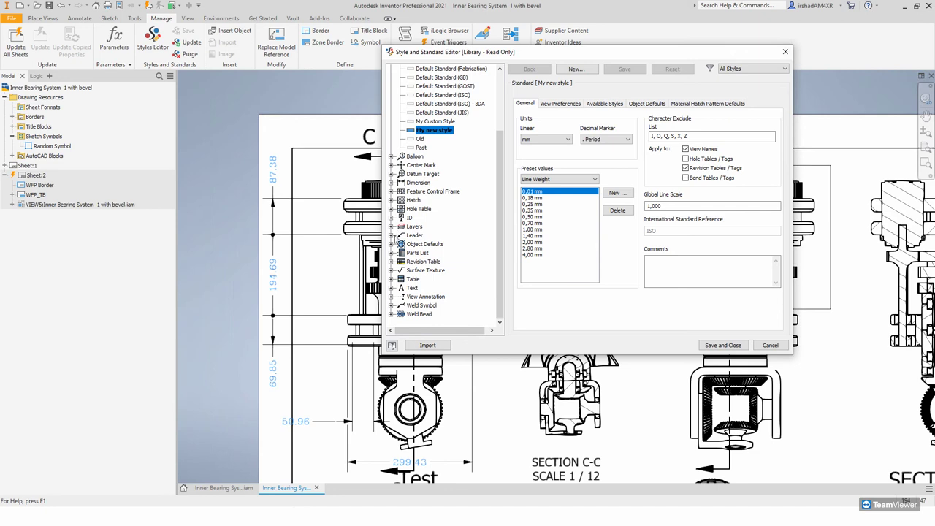
scroll(398, 221, "up", 3)
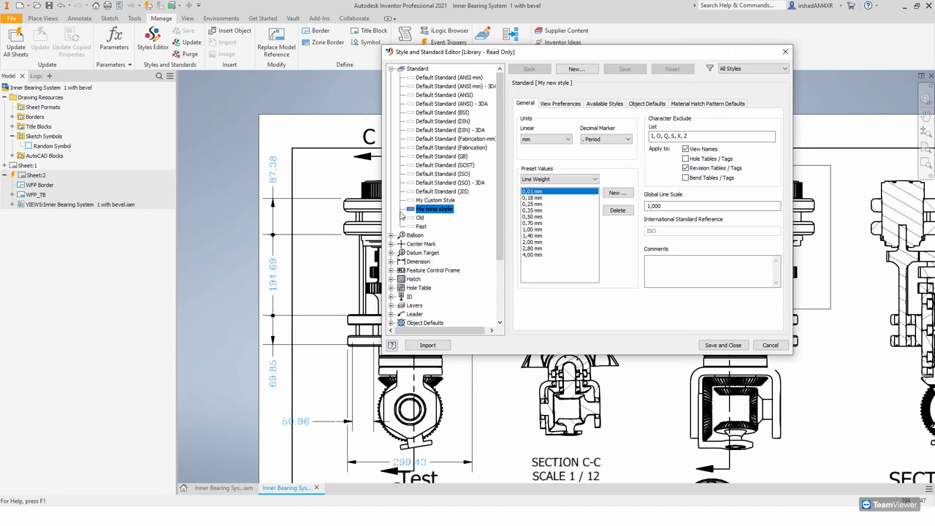
Step: Set the dimension line color of MyDimStyle to a darker blue, keeping the line type By Layer, and save the style
left_click(391, 262)
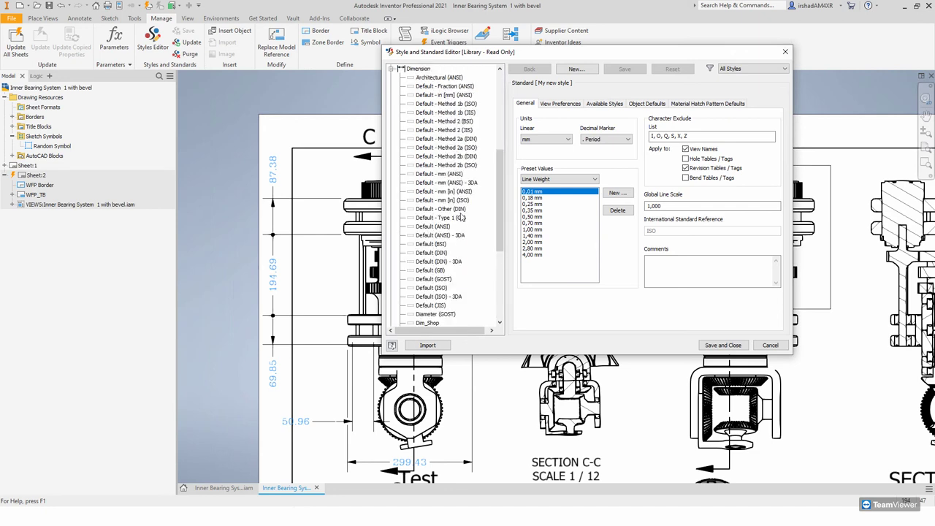
scroll(447, 251, "down", 2)
left_click(436, 289)
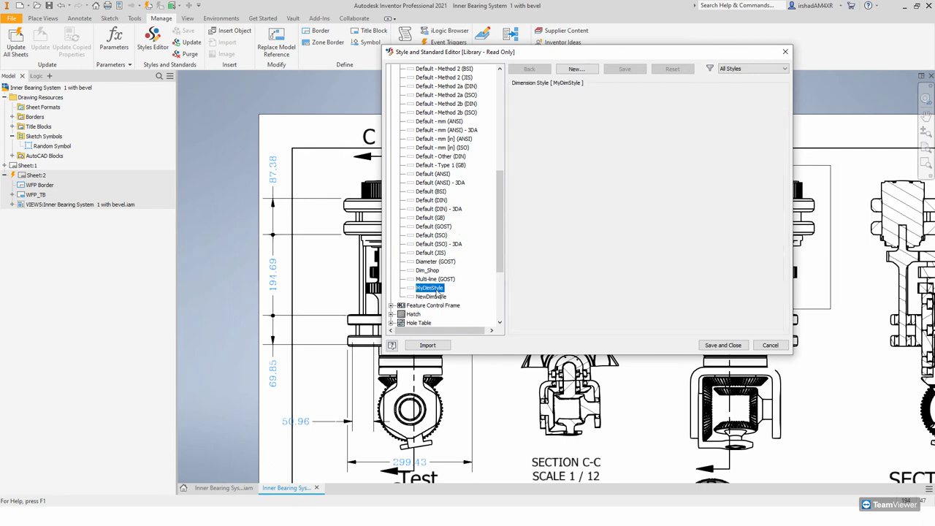
left_click(588, 104)
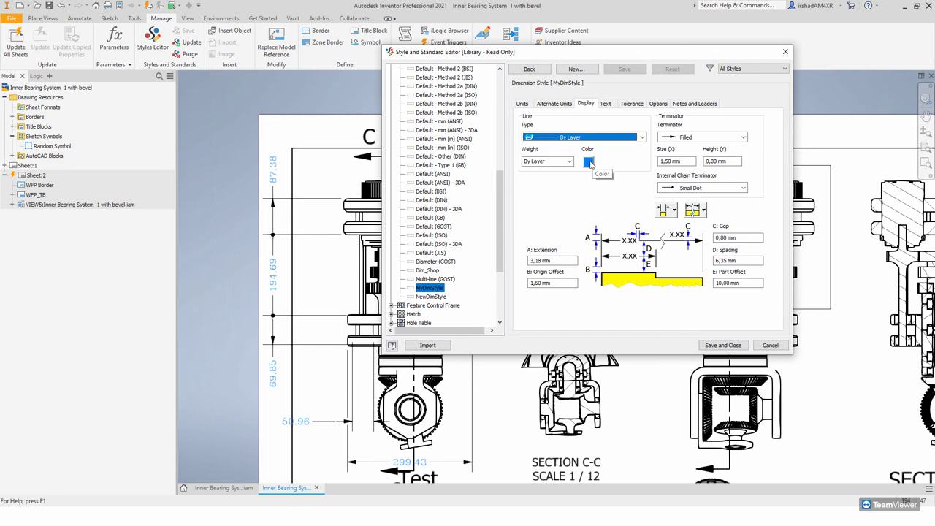
left_click(617, 137)
left_click(662, 161)
left_click(587, 163)
left_click(606, 166)
left_click(553, 276)
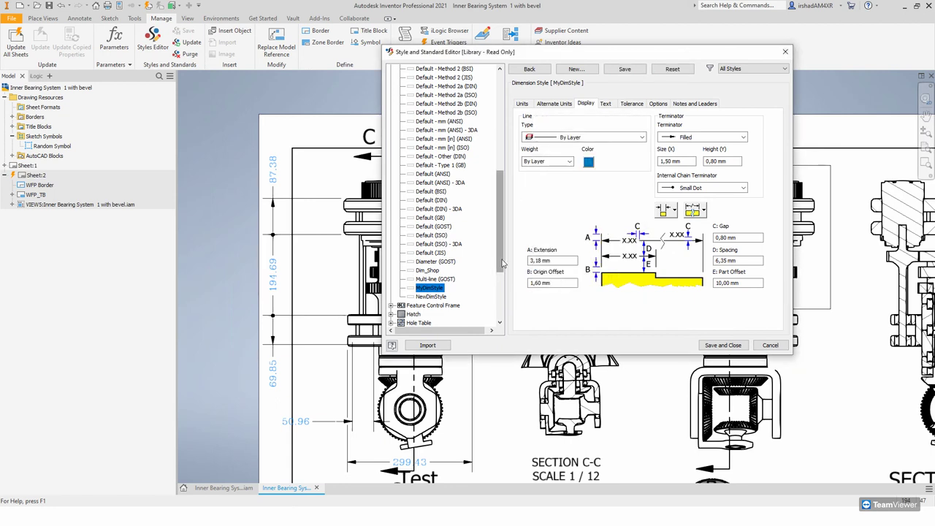
scroll(504, 263, "up", 4)
left_click(625, 69)
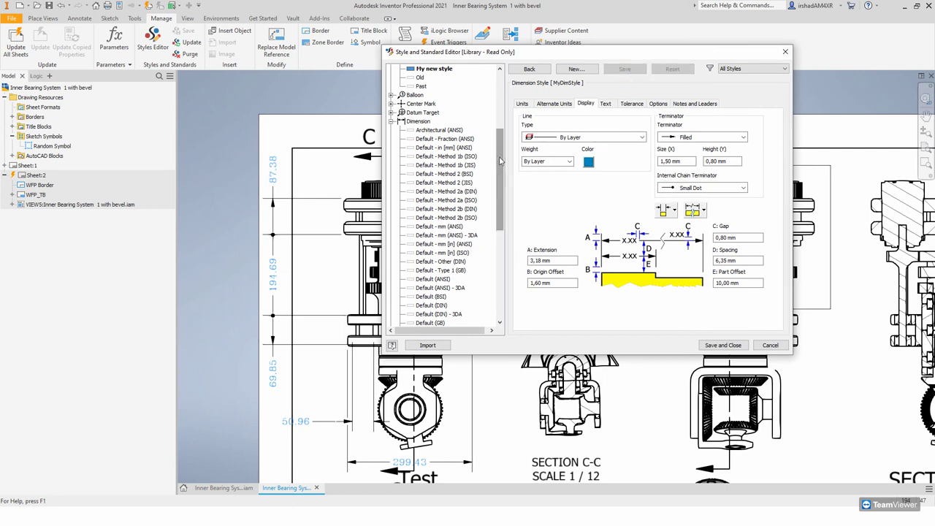
Step: Review MyDimStyle's tolerance, arrowhead and dimension options, and notes and leaders settings, and close the editor with the styles saved
scroll(499, 175, "up", 5)
left_click(637, 104)
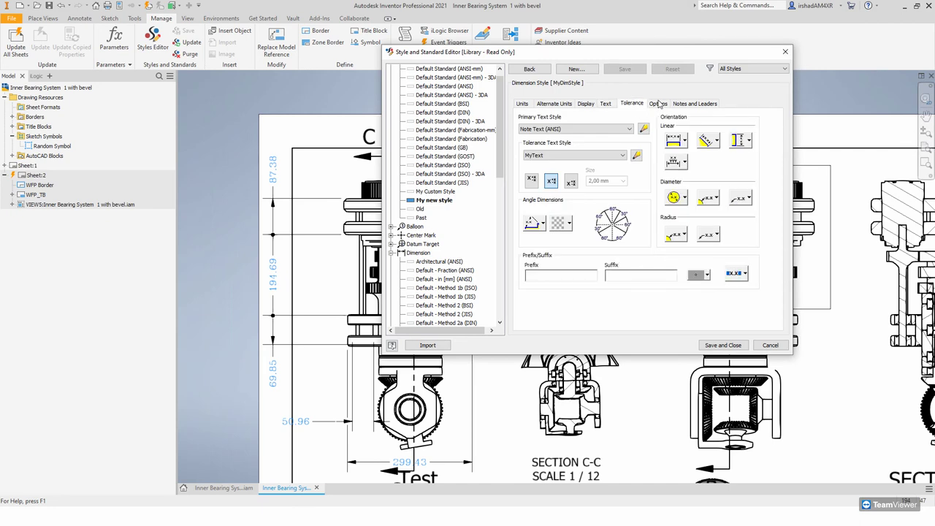
left_click(658, 103)
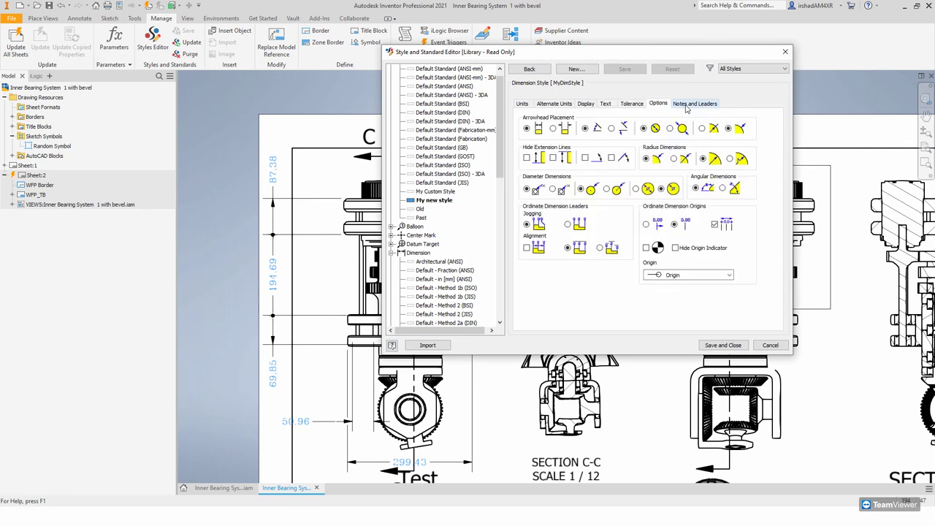
left_click(631, 104)
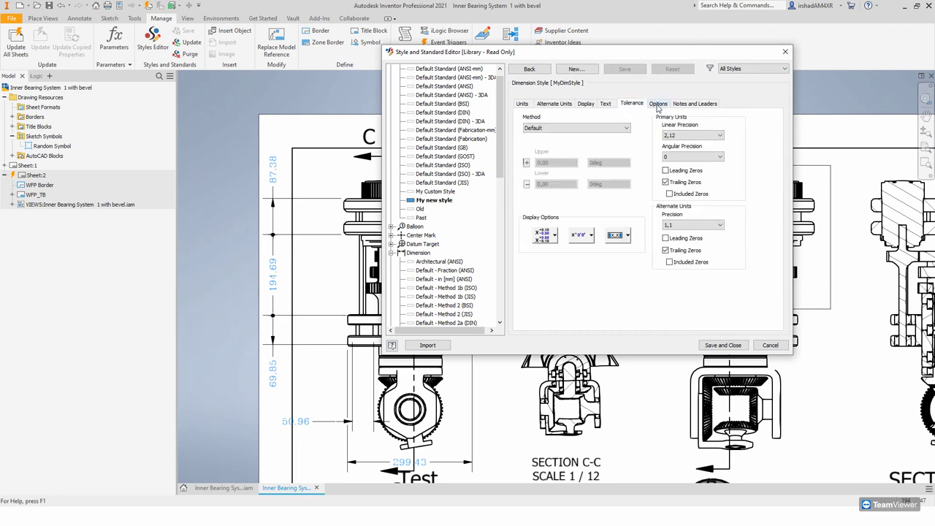
left_click(656, 104)
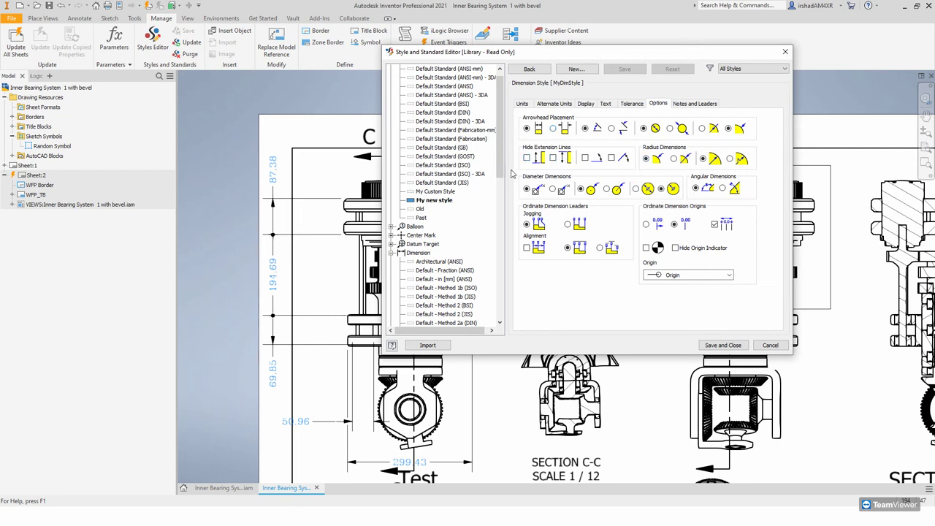
left_click(687, 107)
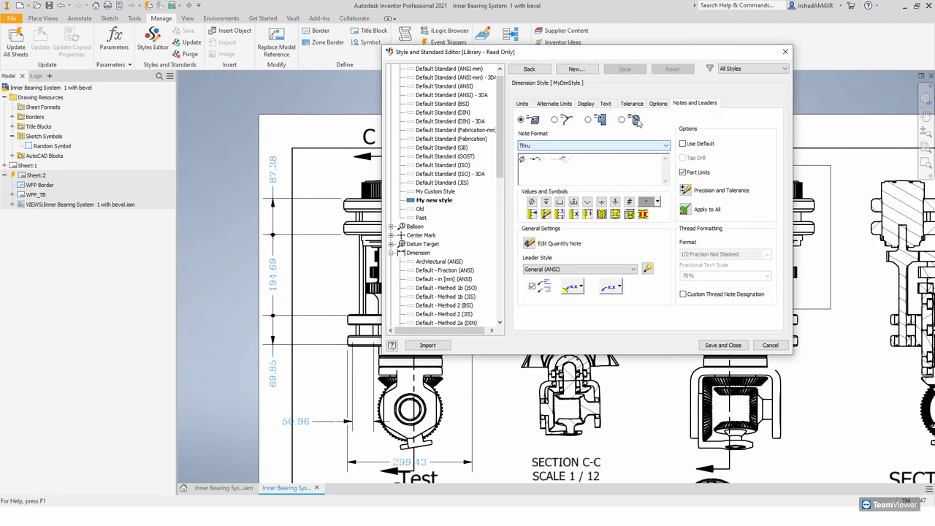
left_click(719, 347)
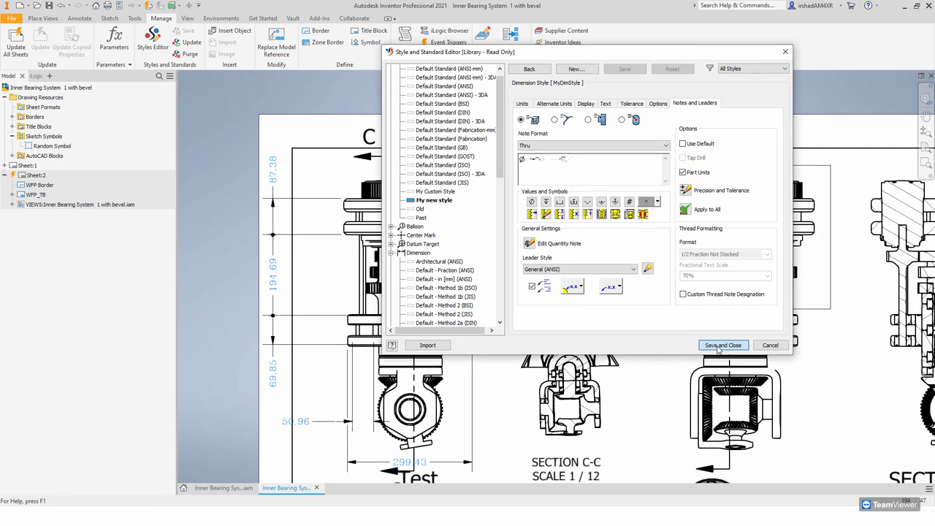
left_click(719, 346)
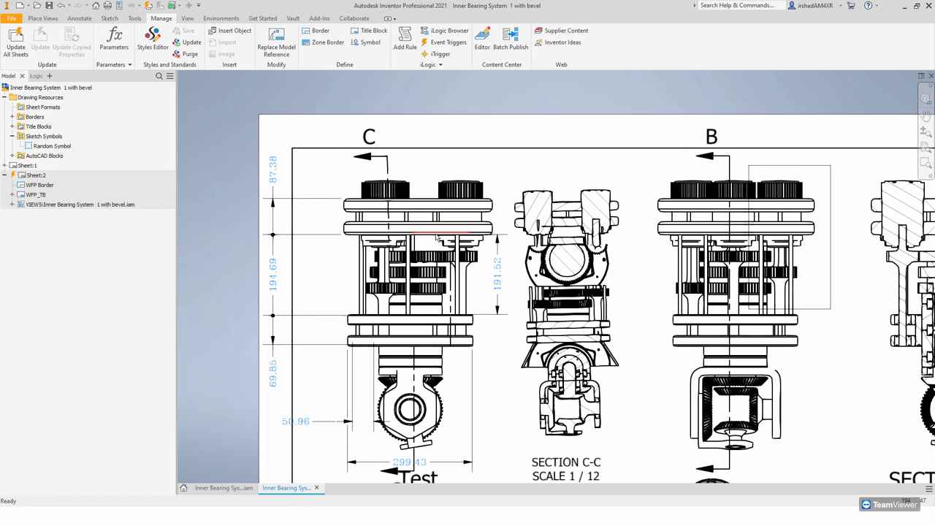
Step: Switch to the PowerPoint slide show, advance to the Tables and Part Lists slide, and return to Inventor
scroll(438, 249, "down", 5)
scroll(434, 241, "up", 4)
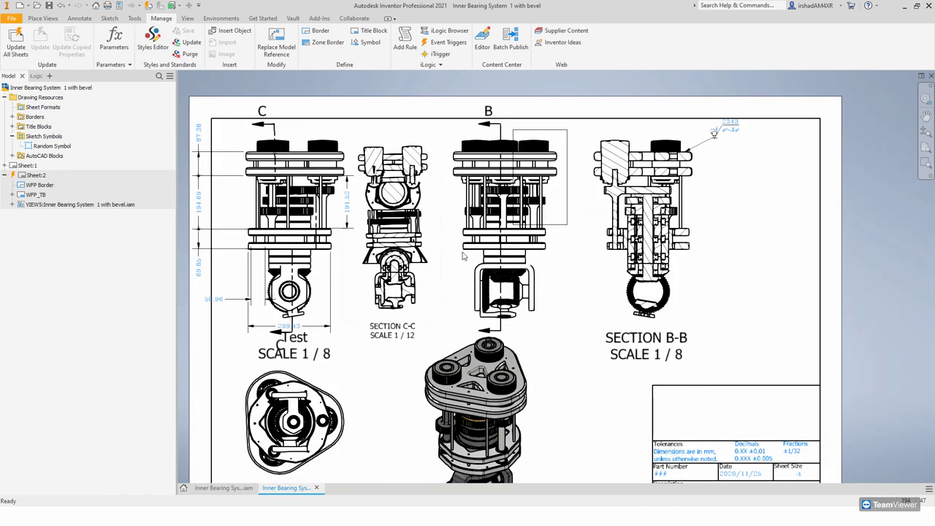
mouse_move(521, 519)
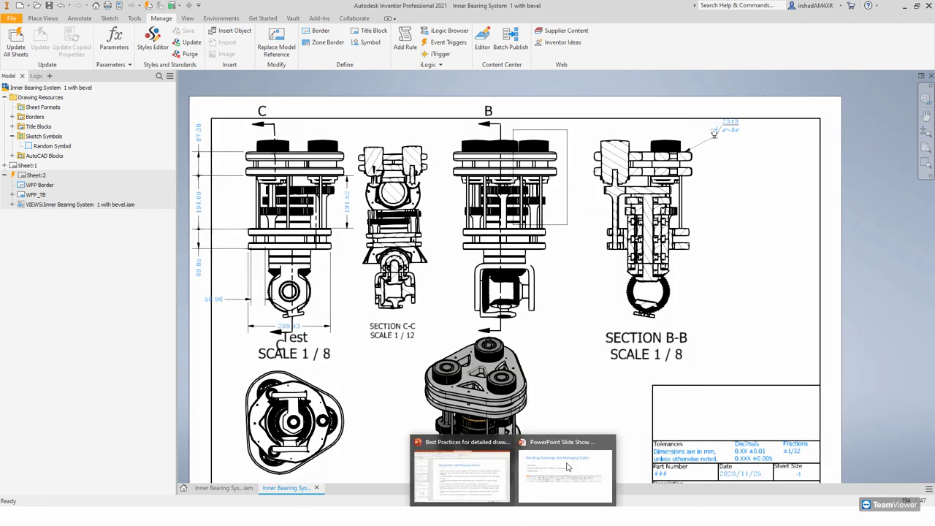
left_click(557, 448)
left_click(525, 319)
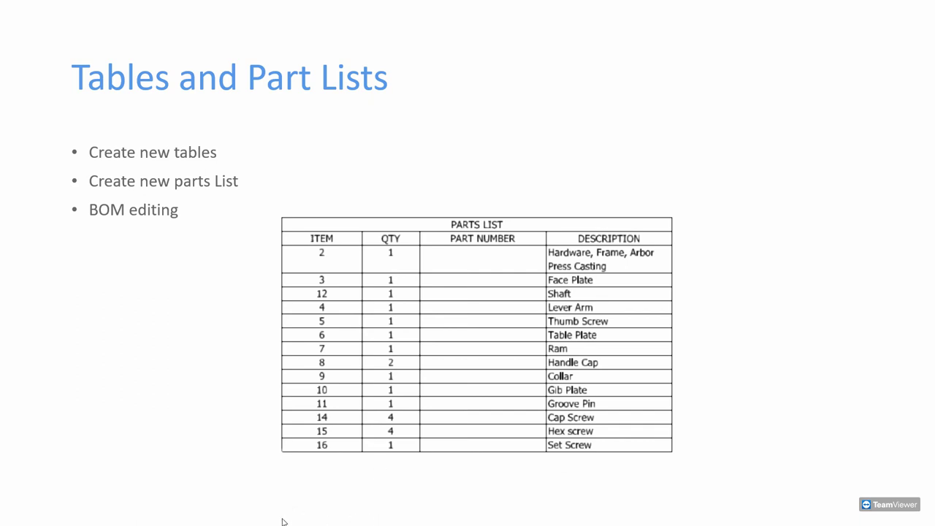
key("alt+Tab")
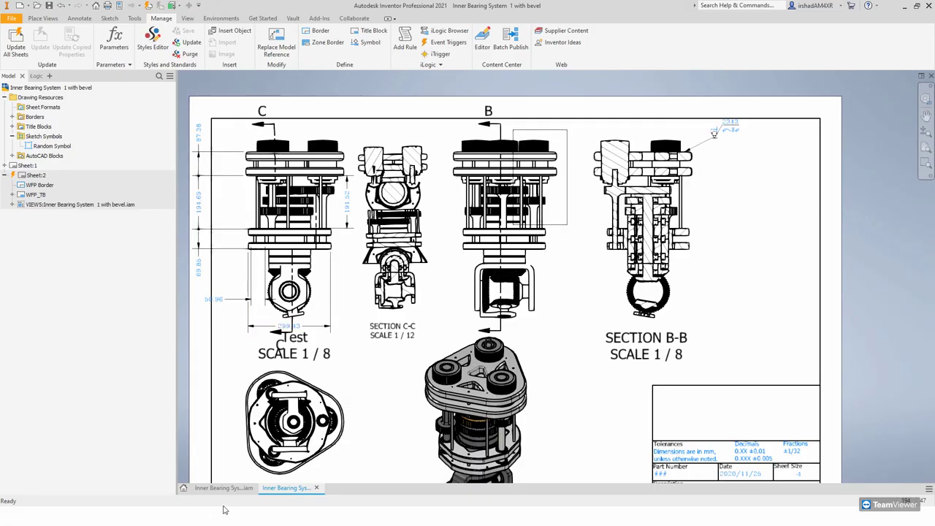
Step: Open the Inner Bearing System assembly, try to view its bill of materials, and save the assembly
left_click(224, 487)
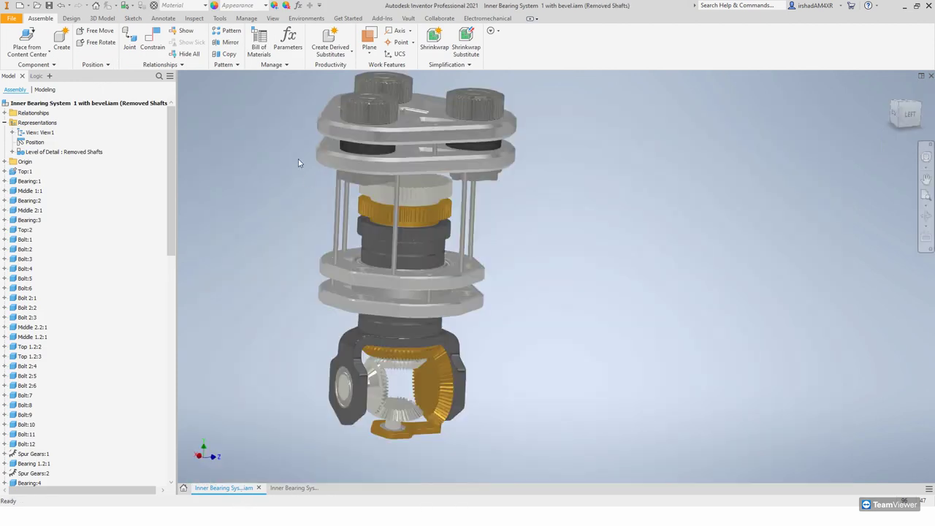
left_click(260, 41)
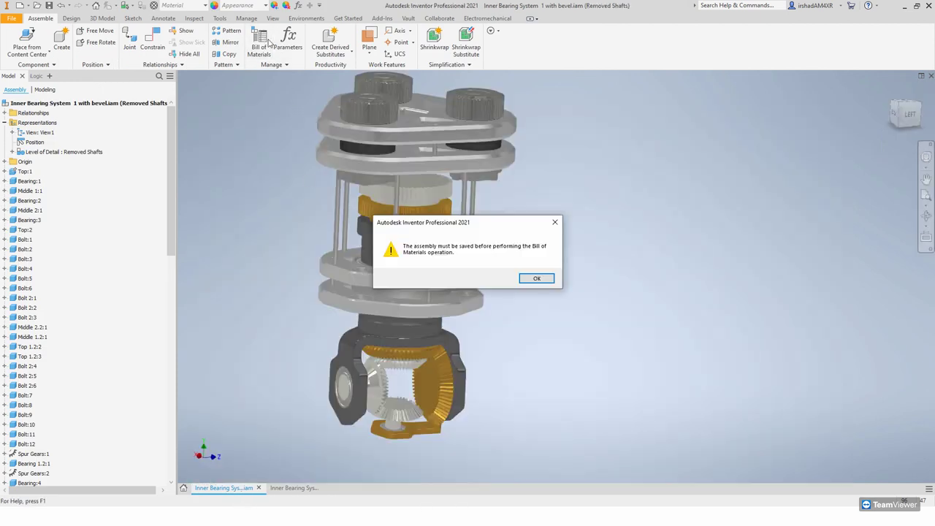
left_click(537, 278)
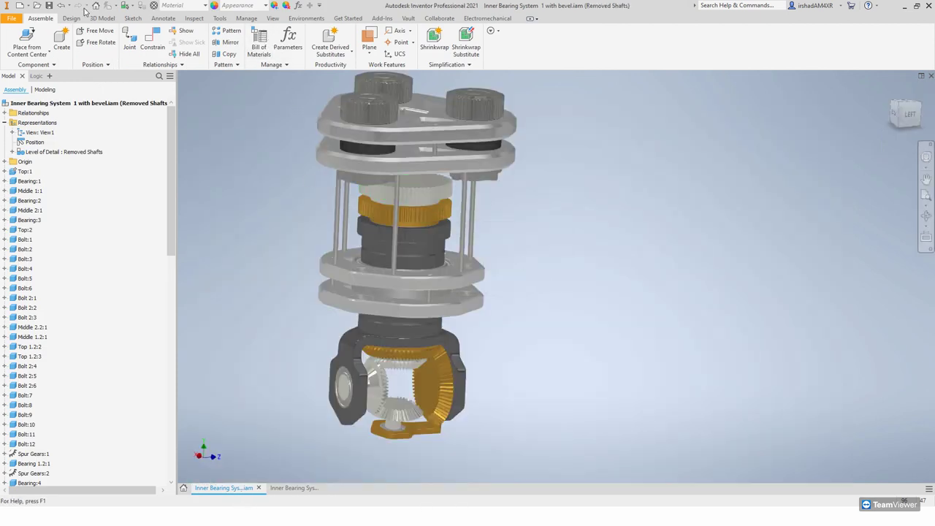
left_click(50, 6)
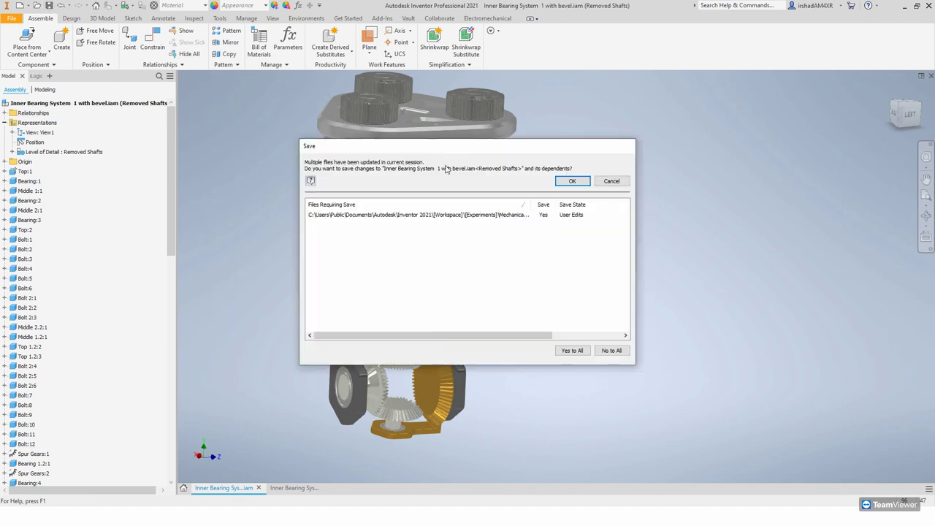
left_click(570, 183)
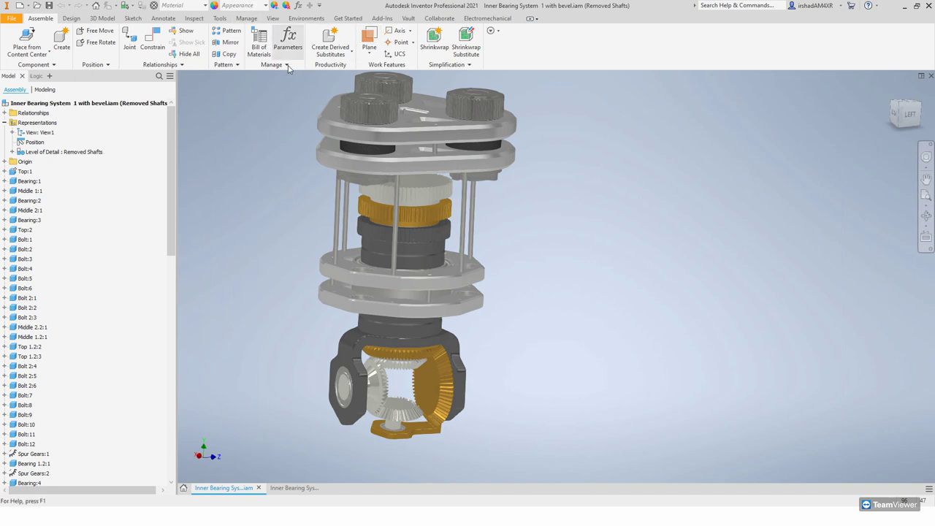
Step: Open the assembly's Bill of Materials, look through its component rows, and close it
left_click(288, 43)
left_click(472, 259)
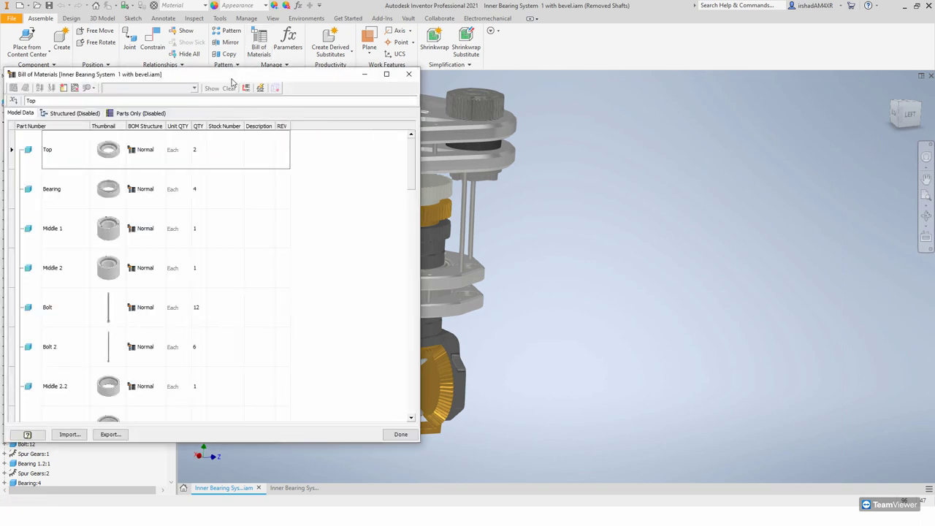
left_click_drag(240, 73, 359, 74)
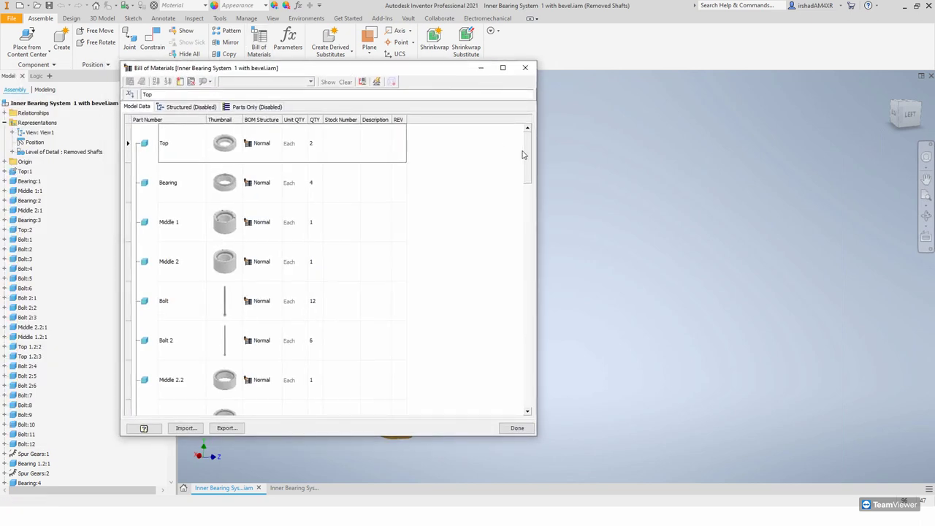
left_click_drag(530, 156, 543, 393)
left_click(526, 67)
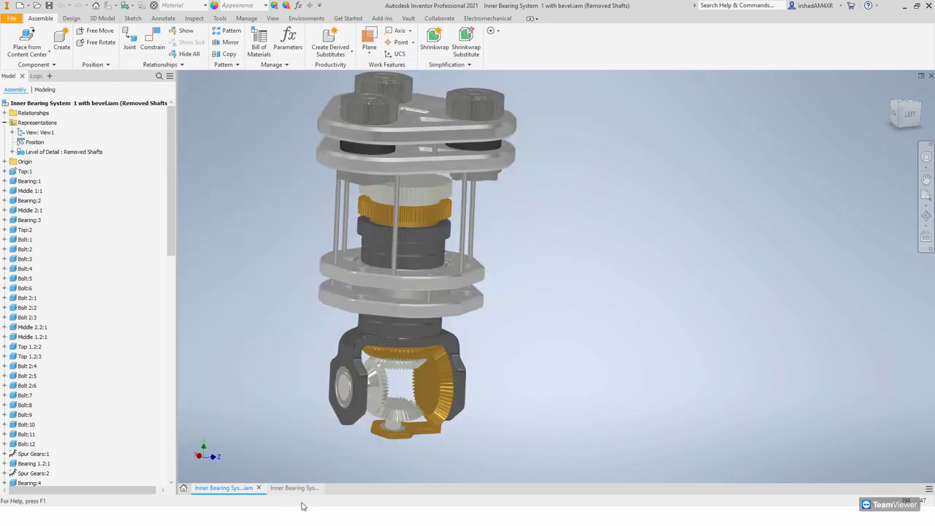
Step: Return to the Inner Bearing System drawing and activate Sheet:2
left_click(292, 489)
left_click(33, 176)
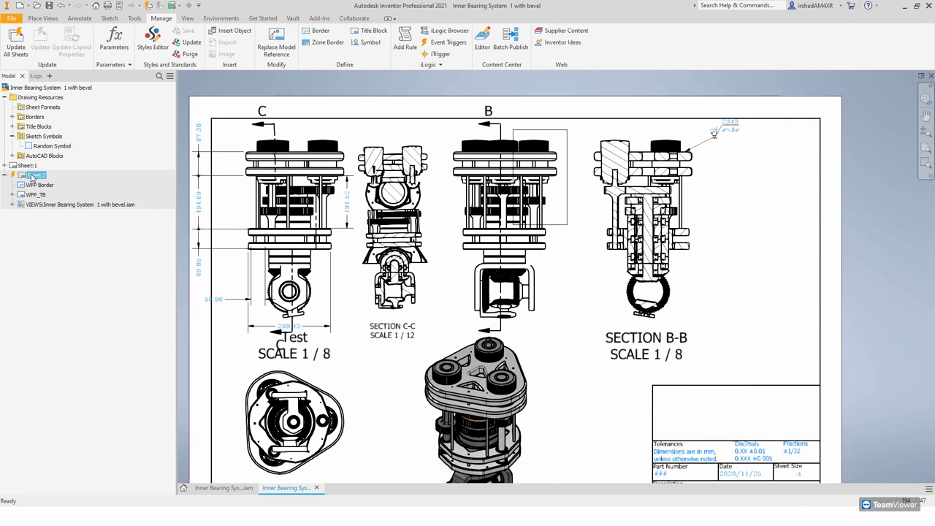
right_click(32, 177)
left_click(52, 214)
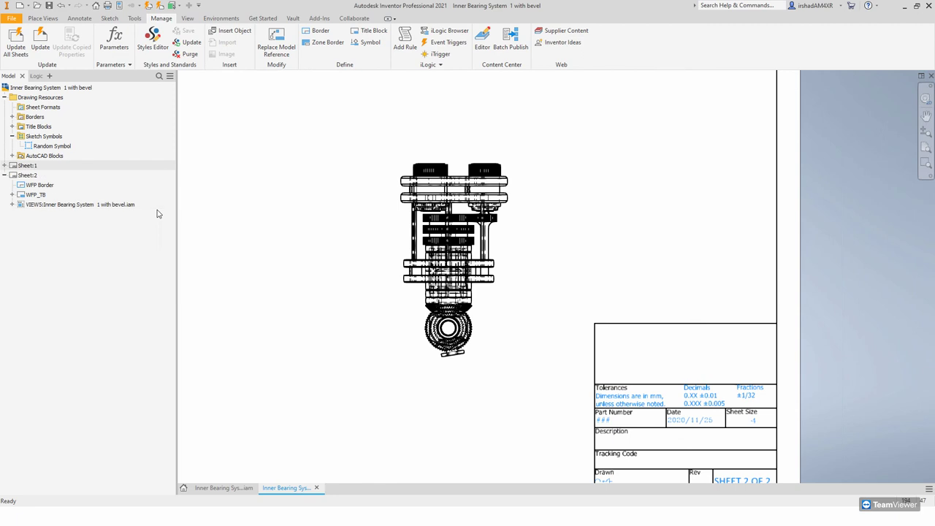
middle_click_drag(365, 202, 486, 223)
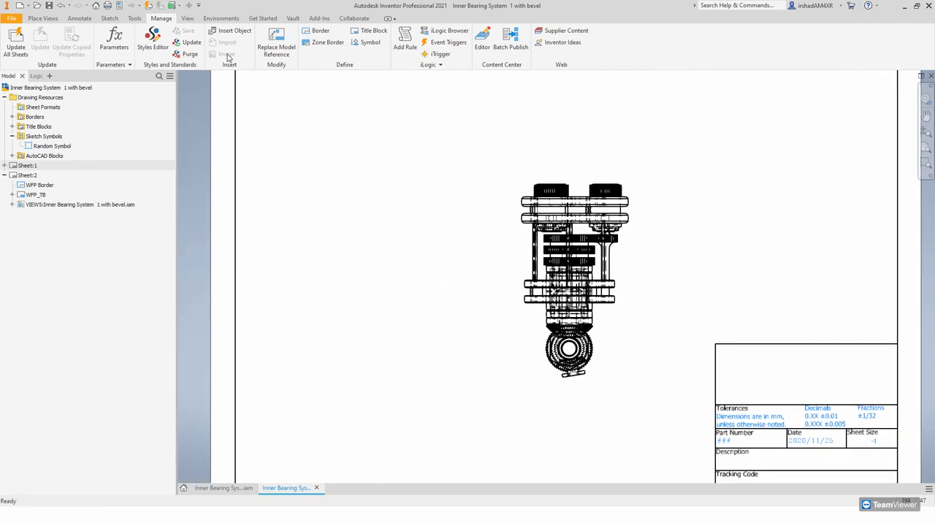
Step: Start a new Parts List annotation and pick the assembly view on Sheet:2 as its source
left_click(54, 20)
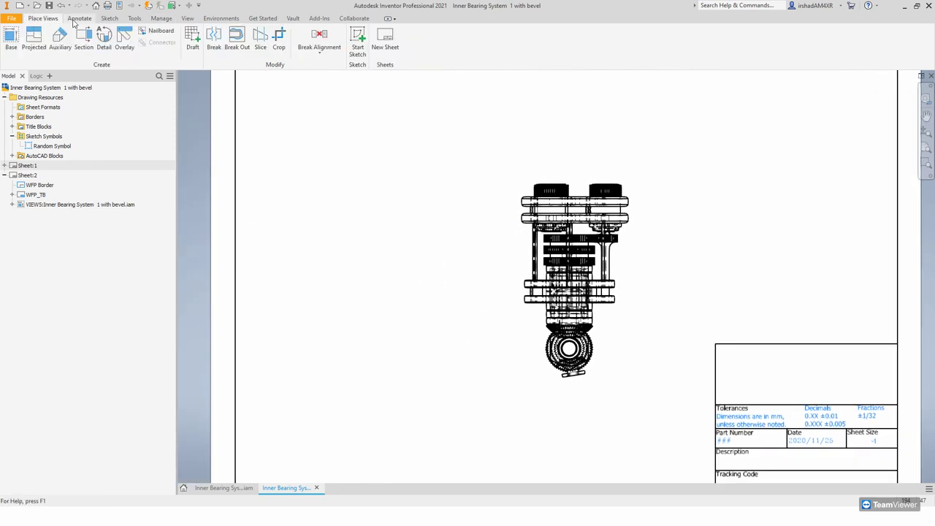
left_click(78, 19)
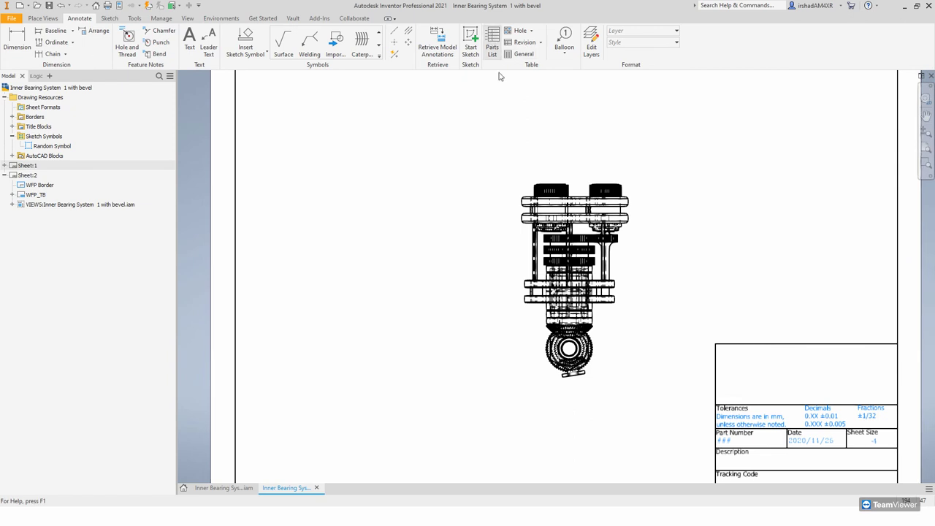
left_click(492, 46)
middle_click_drag(297, 157, 332, 217)
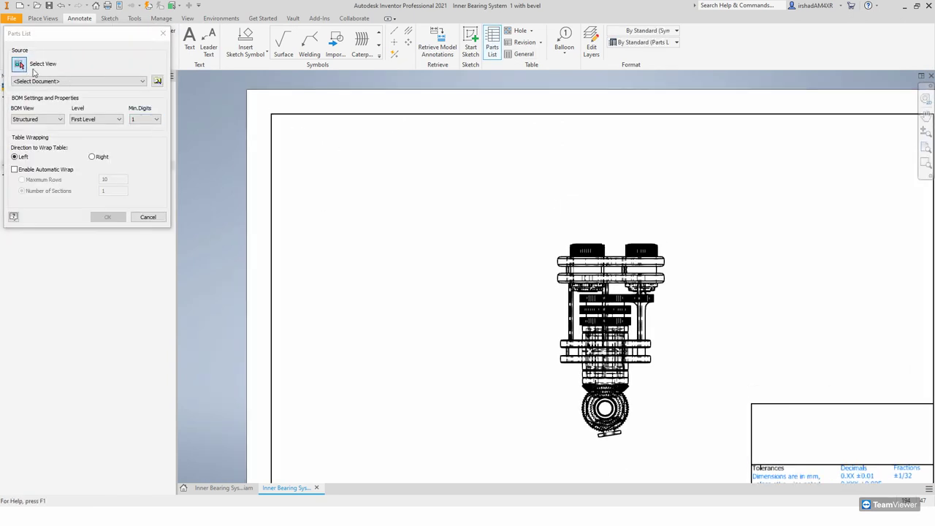
left_click(563, 234)
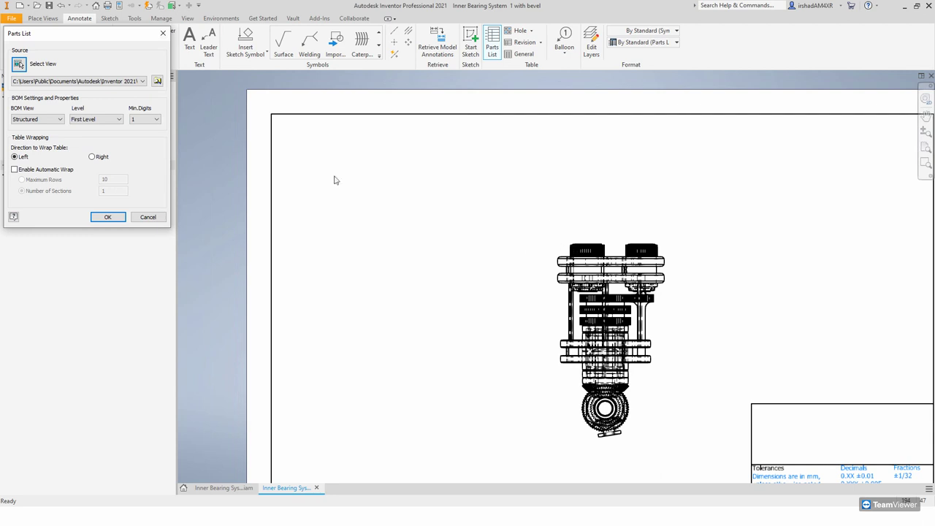
Step: Set the parts list's level to All Levels, keeping the BOM view as Structured
left_click(95, 119)
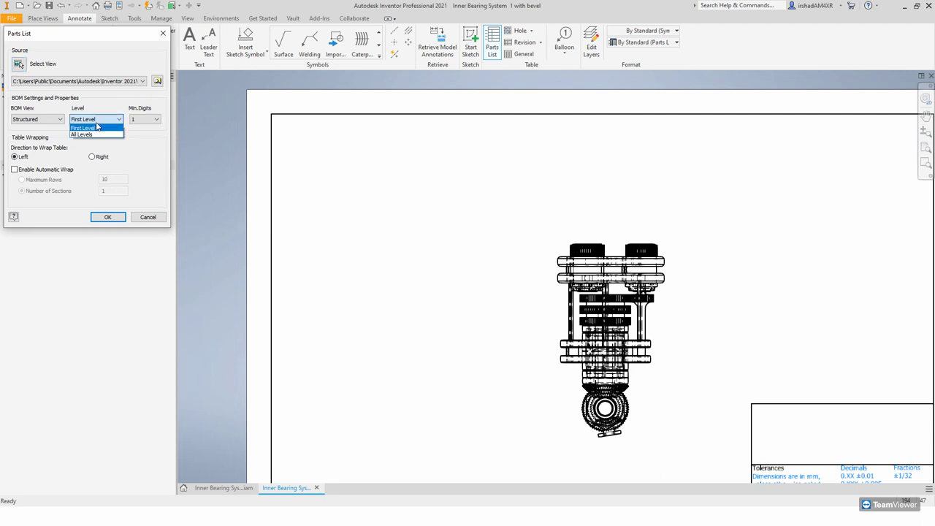
left_click(97, 127)
left_click(60, 120)
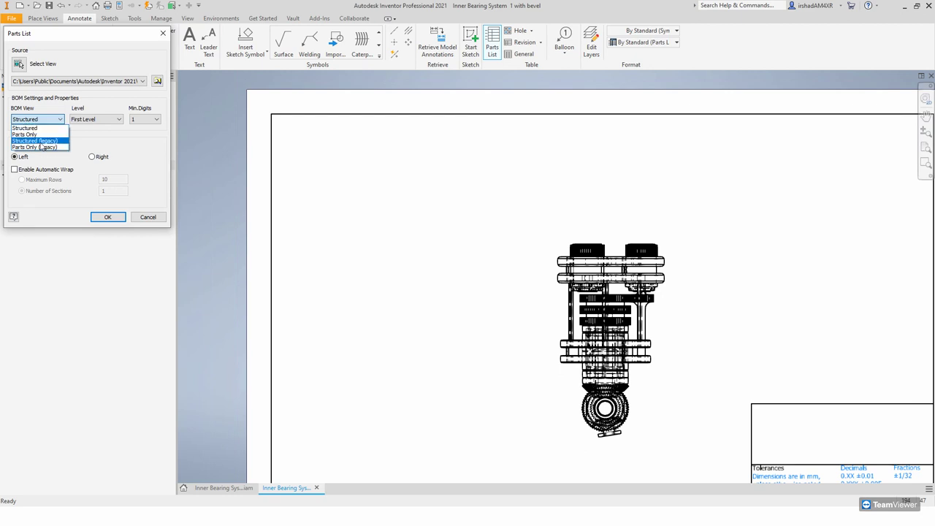
left_click(93, 121)
left_click(93, 120)
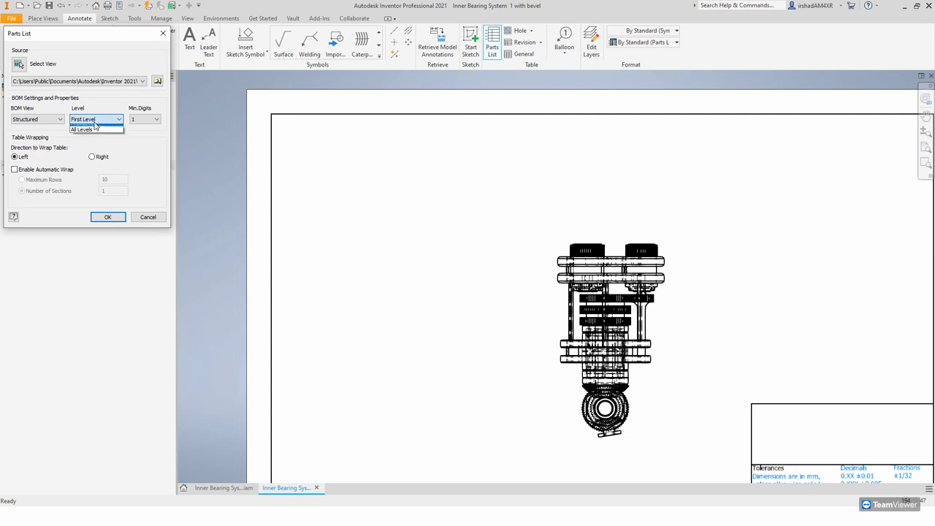
left_click(94, 136)
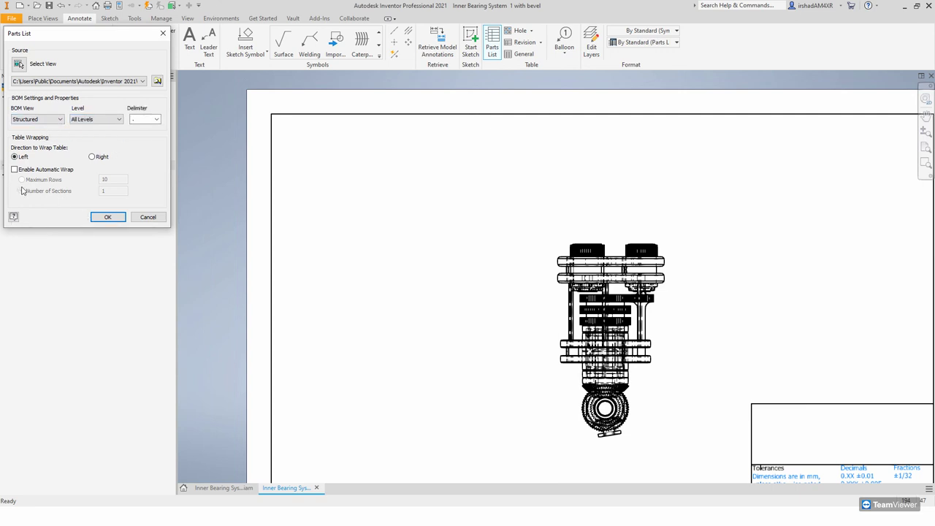
Step: Enable the assembly's BOM view, place the parts list at the sheet's upper-left area, and save the modified assembly
left_click(104, 217)
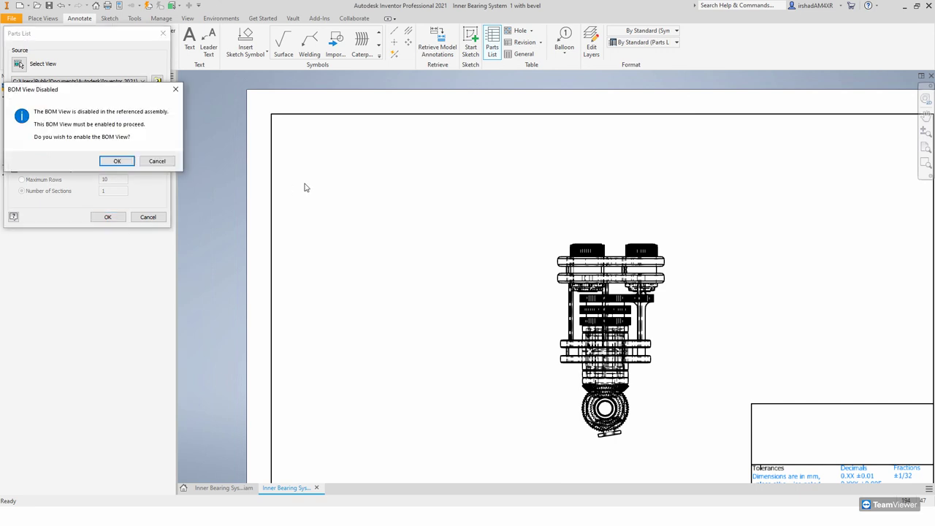
left_click(103, 159)
left_click(329, 151)
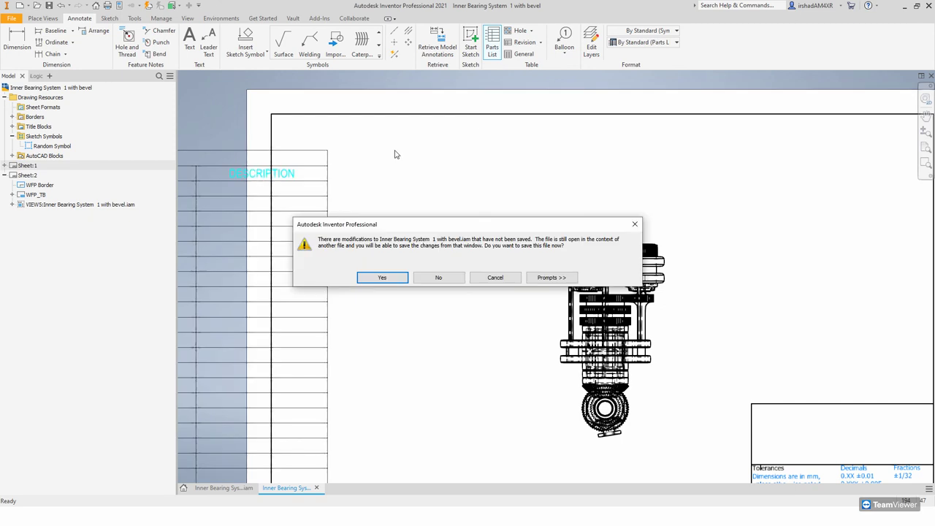
left_click(391, 274)
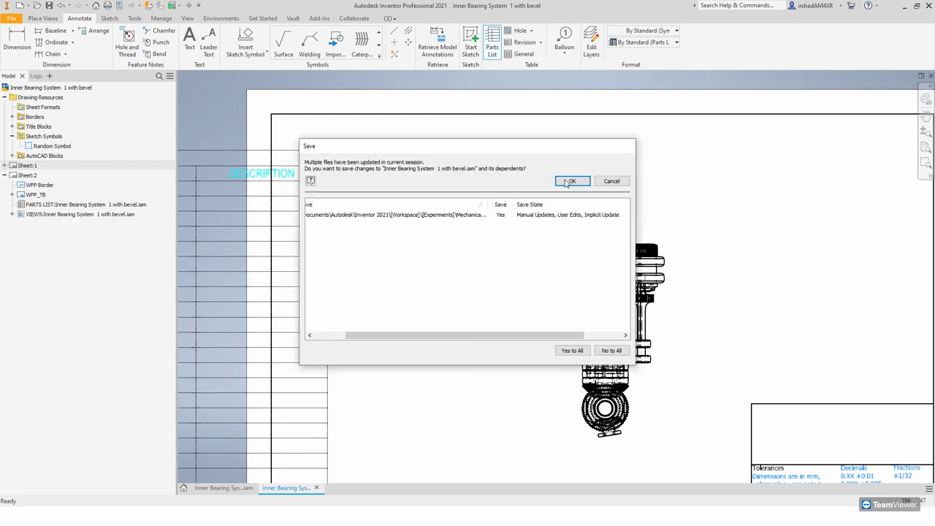
left_click(568, 121)
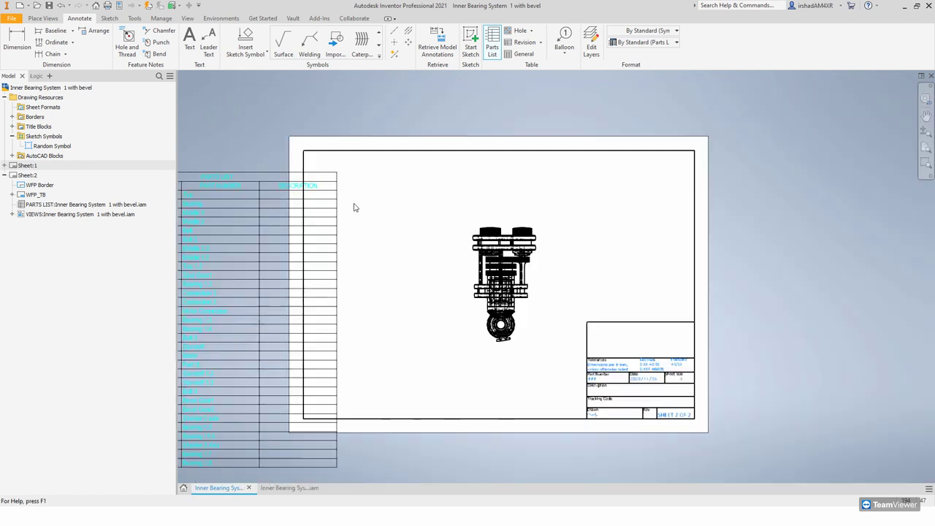
Step: Narrow the parts list slightly and move it onto the sheet, aligned with the border's upper-left corner
scroll(355, 207, "down", 3)
left_click(267, 184)
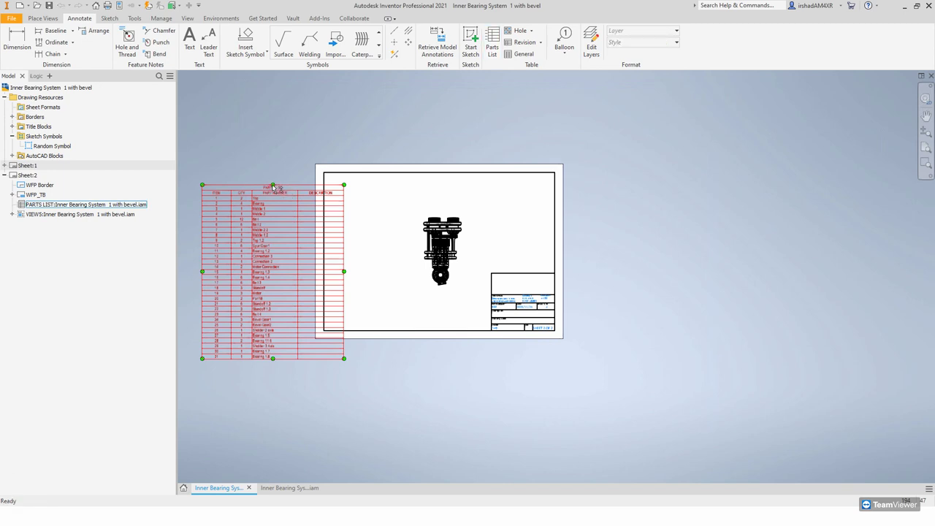
left_click_drag(345, 360, 340, 319)
left_click_drag(294, 205, 292, 202)
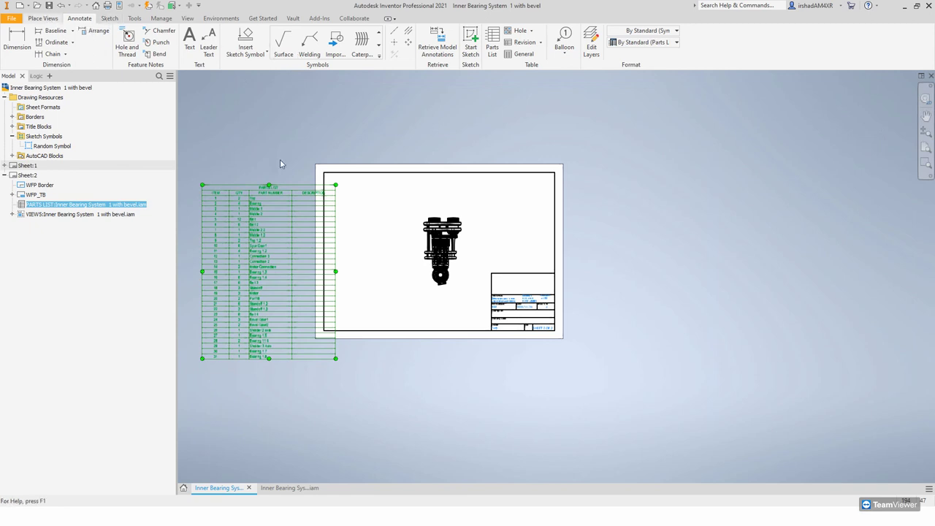
left_click_drag(283, 212, 380, 197)
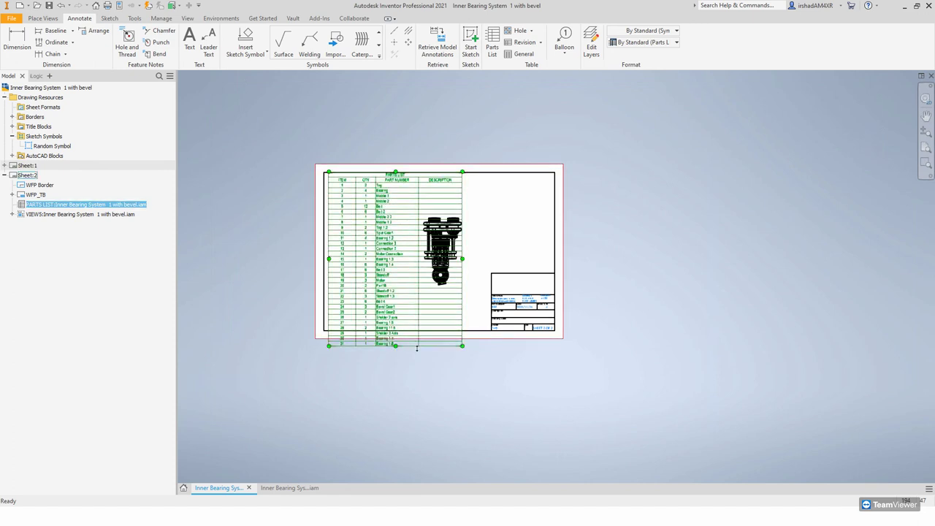
left_click_drag(395, 346, 398, 327)
Step: Open the placed parts list for editing and examine its item, quantity and part number rows
right_click(399, 328)
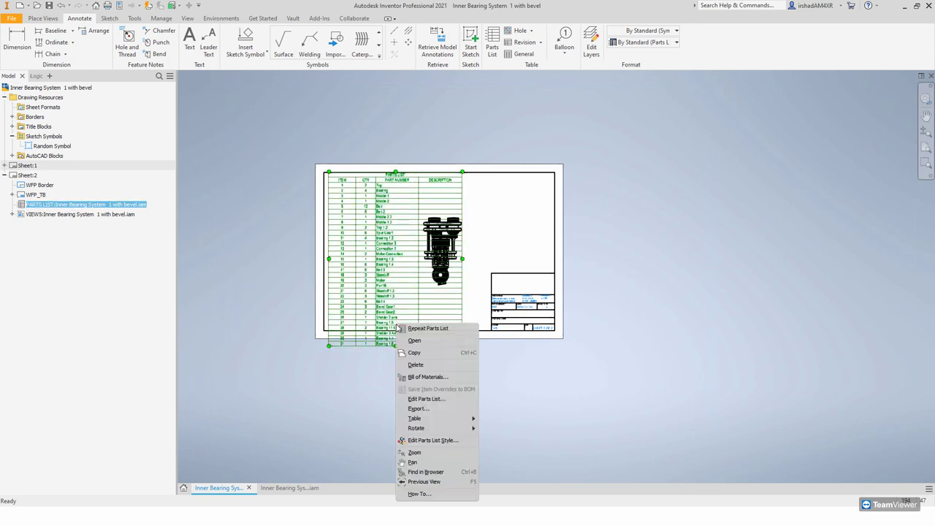
mouse_move(439, 418)
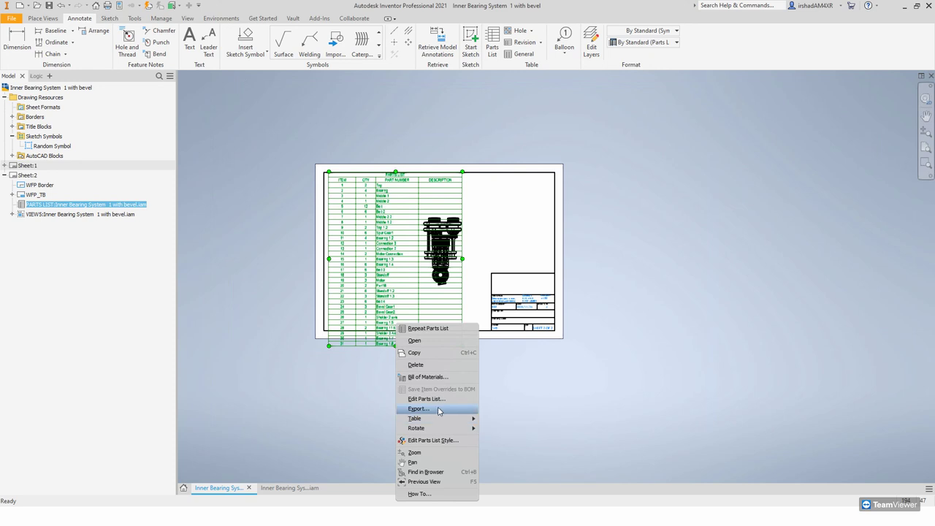
left_click(439, 398)
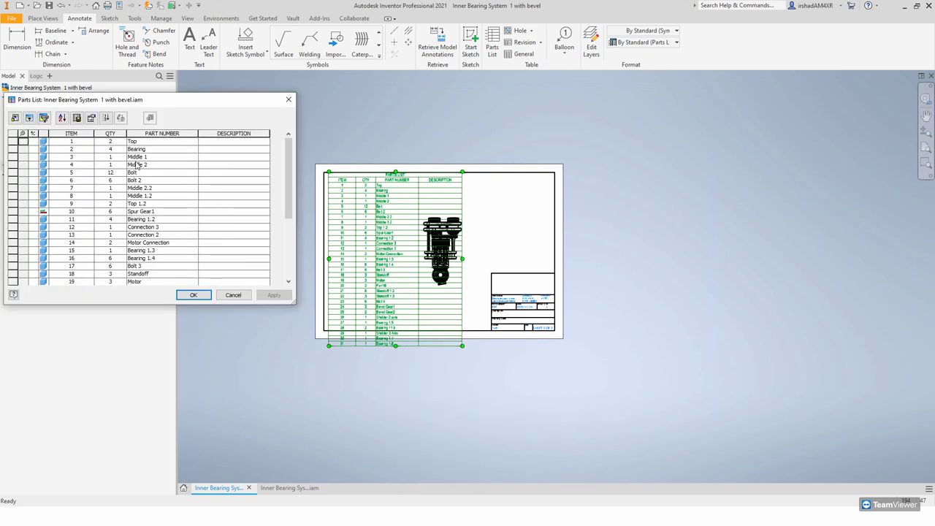
left_click_drag(286, 161, 285, 210)
left_click(167, 196)
left_click(160, 204)
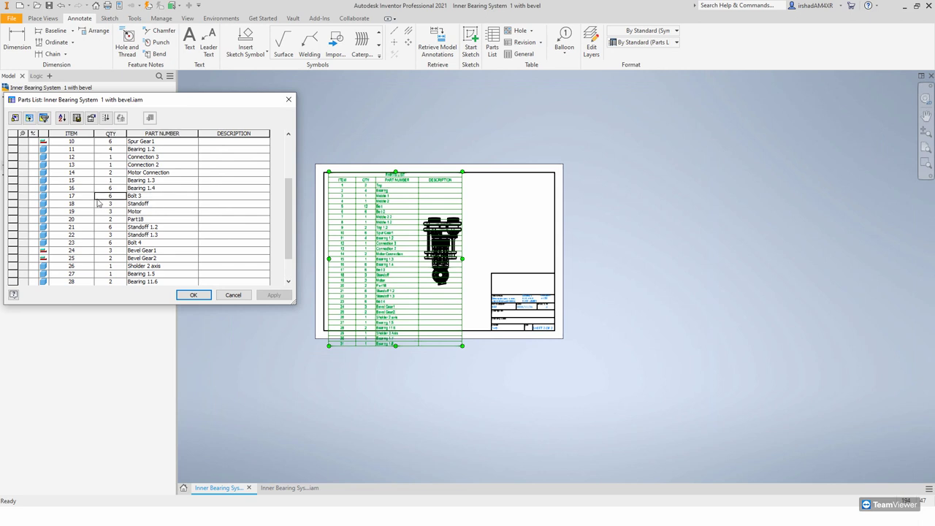
left_click(72, 164)
scroll(51, 146, "up", 2)
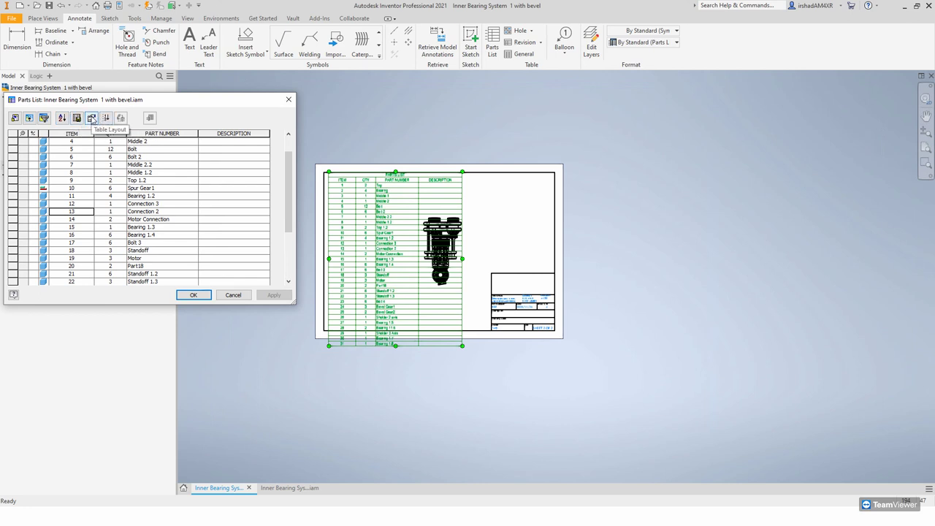
Step: Set the parts list's column header text style to MyText in the table layout and apply the change to the sheet
left_click(91, 119)
left_click_drag(124, 108, 420, 111)
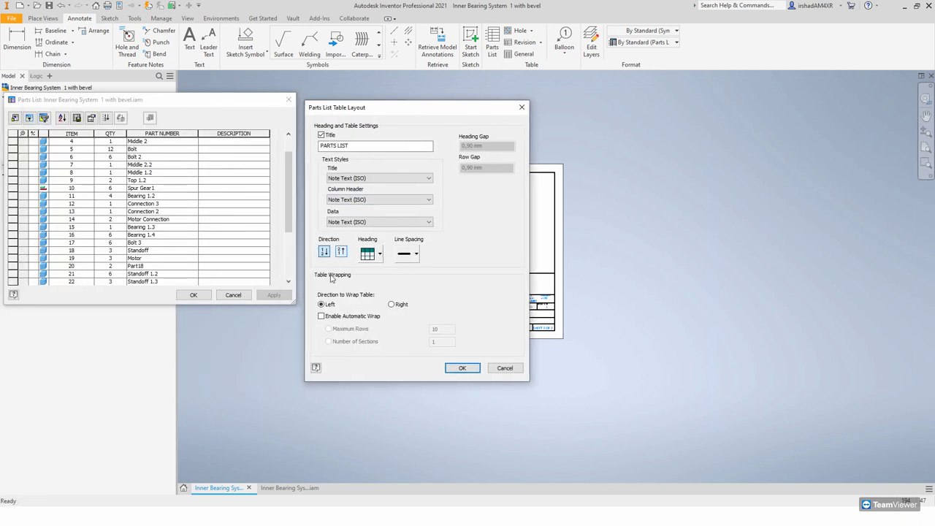
left_click(344, 146)
left_click(376, 181)
left_click(377, 179)
left_click(378, 201)
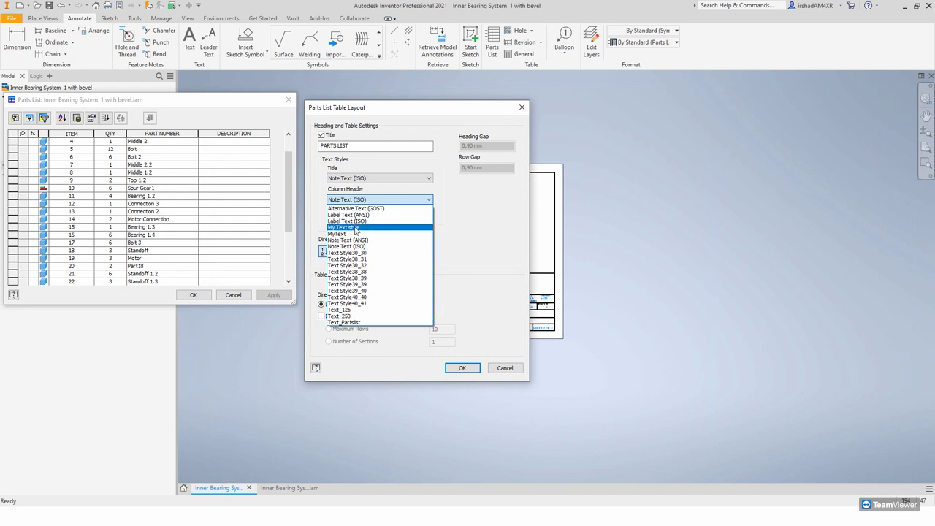
left_click(356, 233)
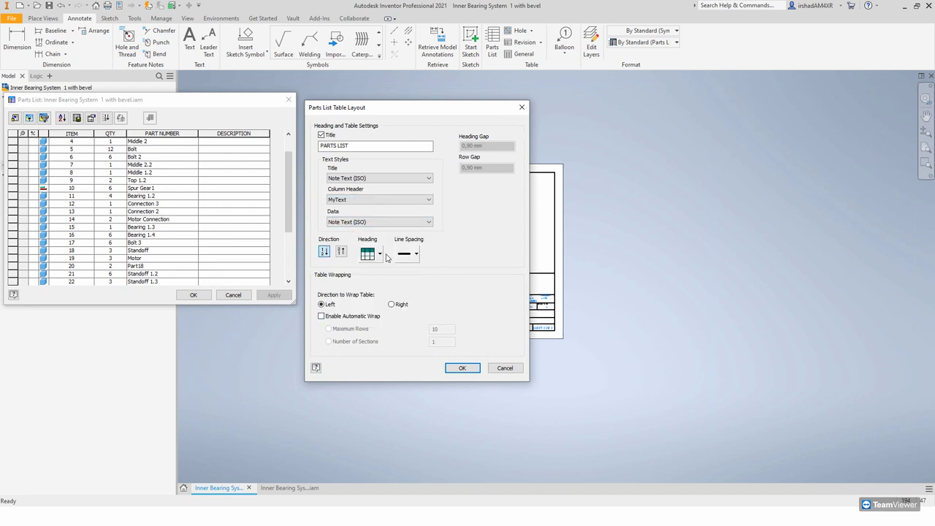
left_click(417, 255)
left_click(406, 272)
left_click(462, 367)
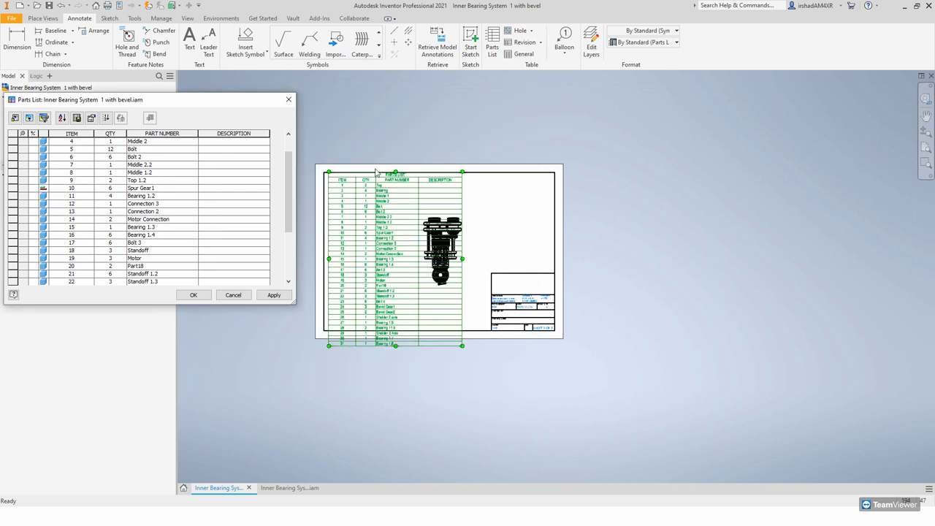
left_click(273, 294)
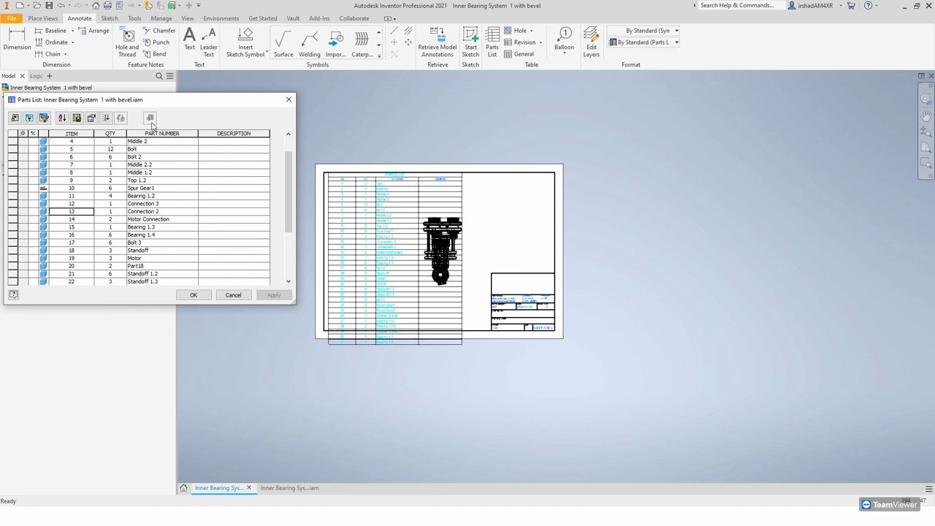
Step: Review the parts list's item rows and the properties available as additional columns, leaving the column selection as it is
left_click_drag(158, 100, 295, 103)
left_click(214, 159)
left_click(249, 121)
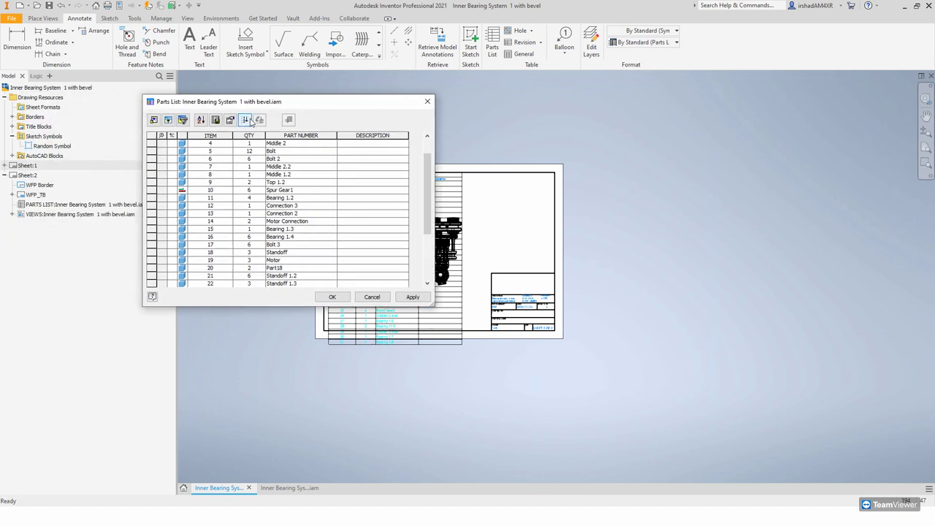
scroll(221, 161, "up", 1)
left_click(216, 152)
left_click(217, 151)
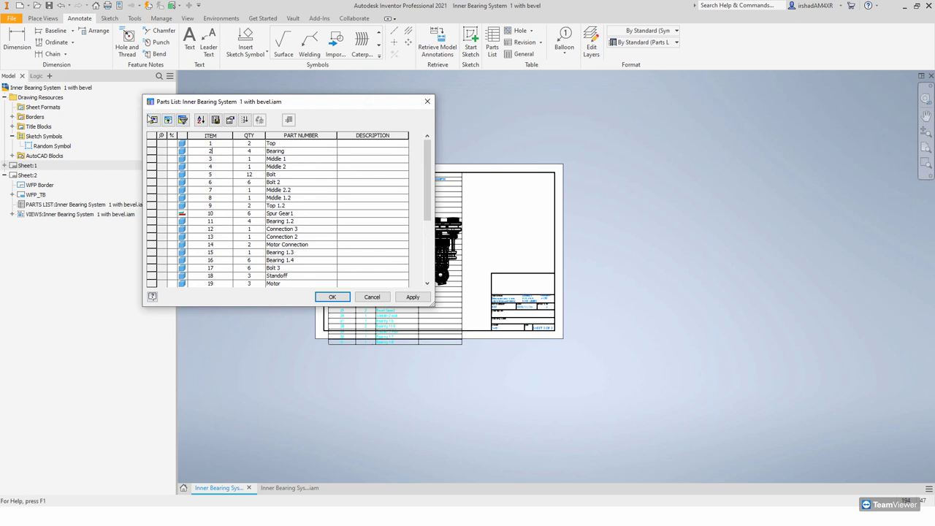
left_click(154, 119)
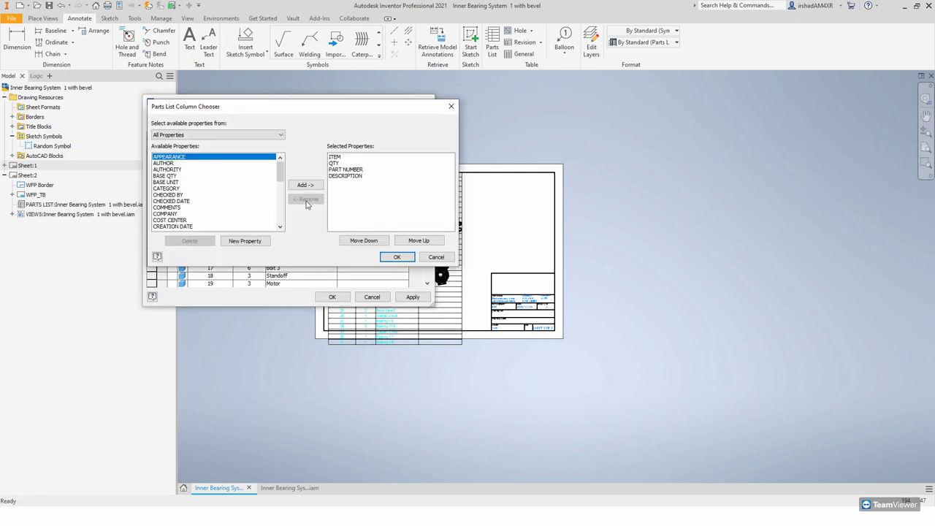
left_click_drag(280, 171, 282, 217)
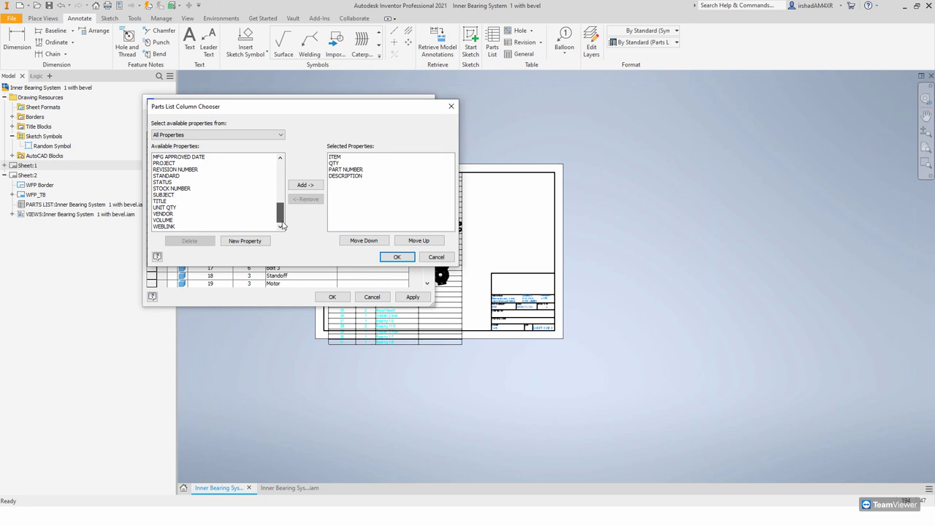
scroll(282, 219, "up", 2)
left_click(436, 257)
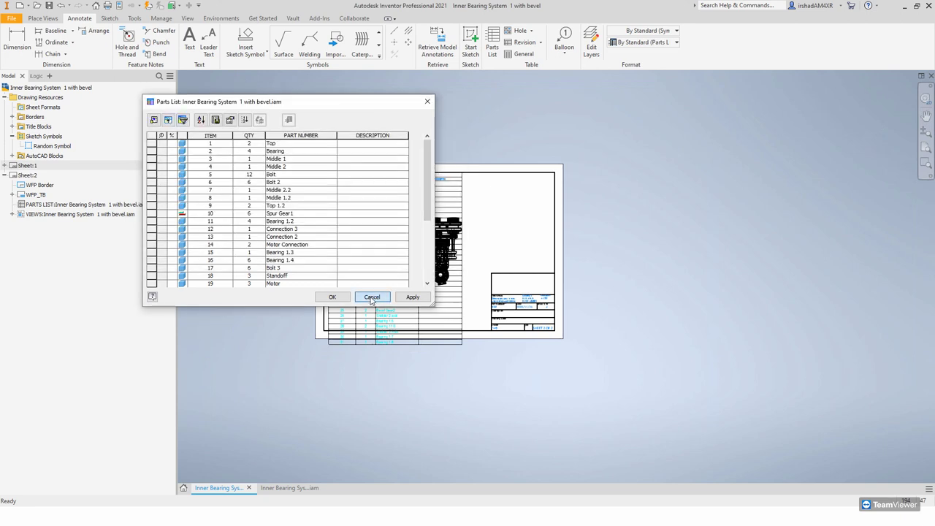
left_click(372, 297)
Step: Check the commands available for the placed parts list, and reopen and cancel its editor
left_click(385, 241)
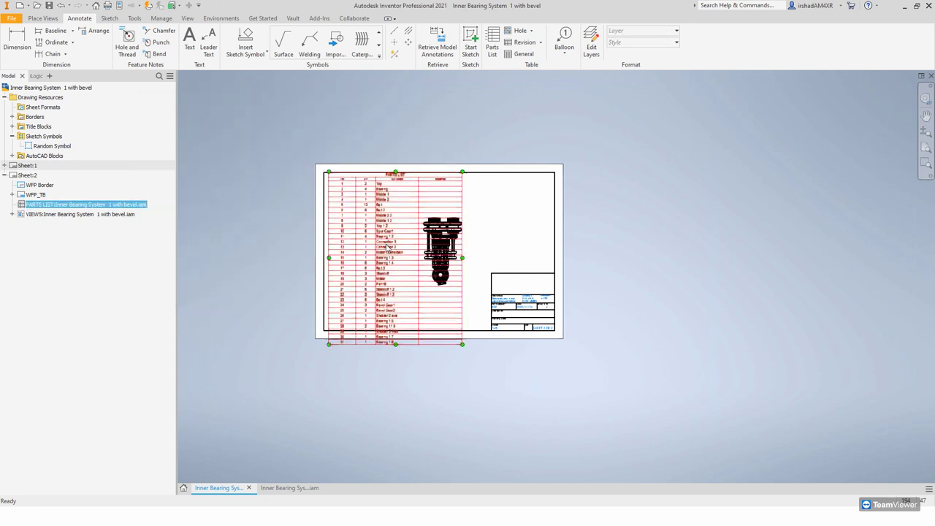
right_click(387, 249)
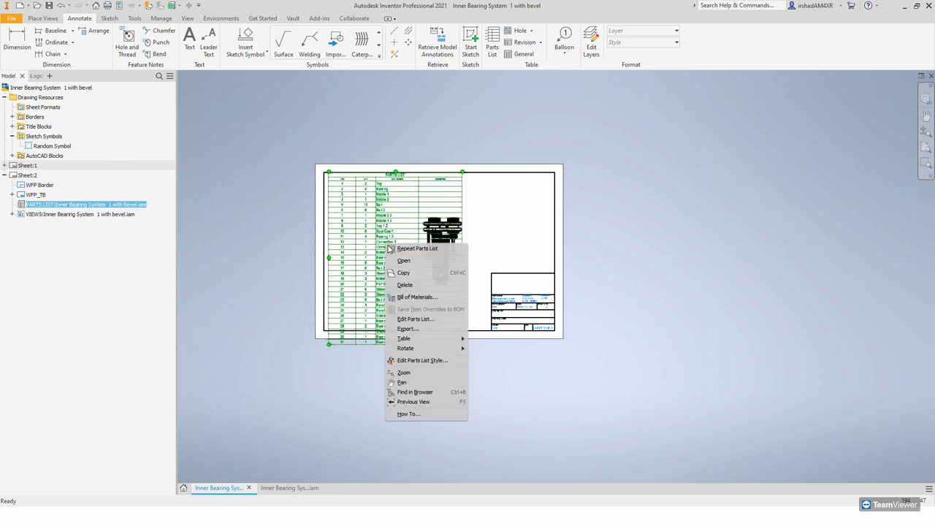
mouse_move(449, 342)
left_click(353, 281)
double_click(377, 265)
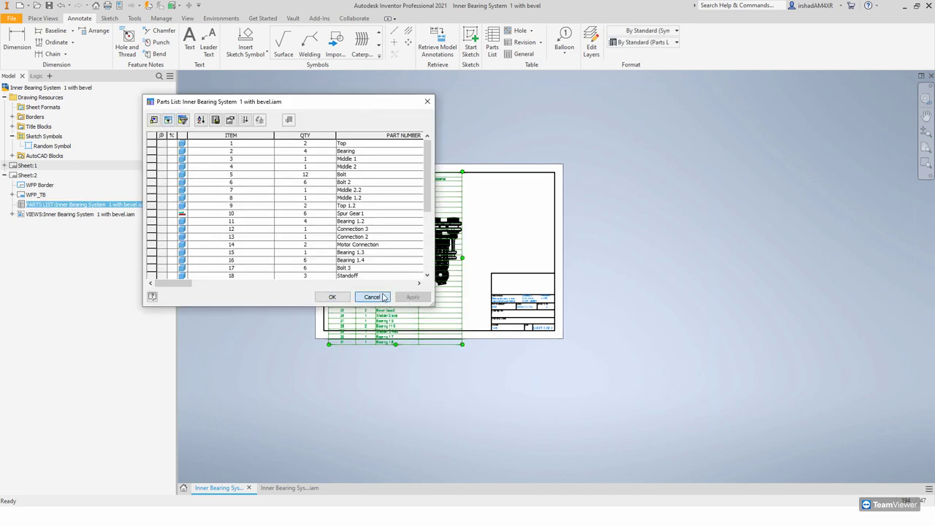
left_click(373, 297)
Step: Delete the parts list from Sheet:2
scroll(420, 207, "up", 5)
scroll(401, 207, "down", 2)
middle_click_drag(401, 207, 429, 237)
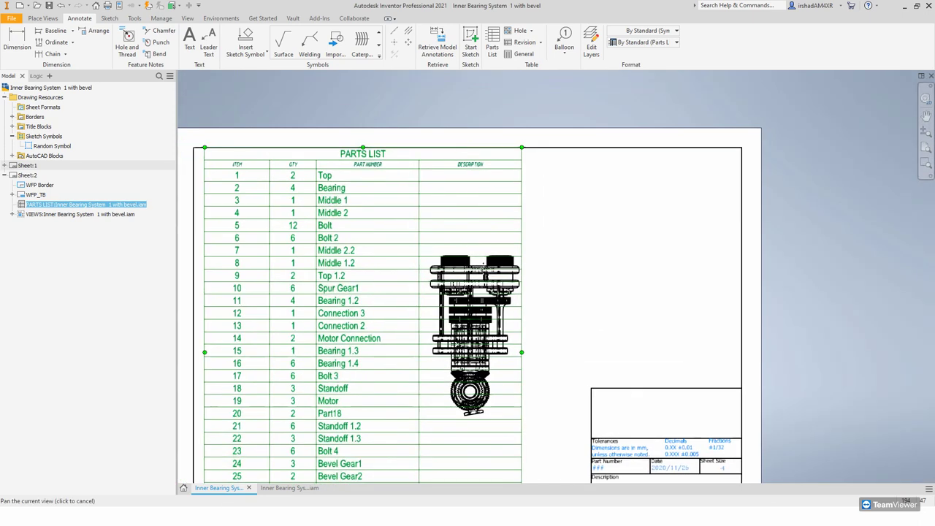
middle_click_drag(359, 155, 412, 190)
right_click(412, 190)
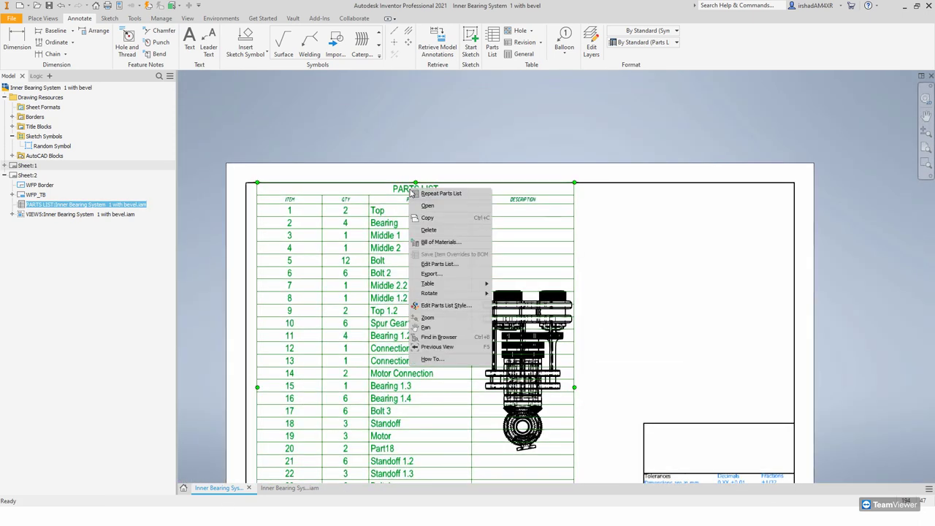
key("Escape")
left_click_drag(407, 191, 442, 192)
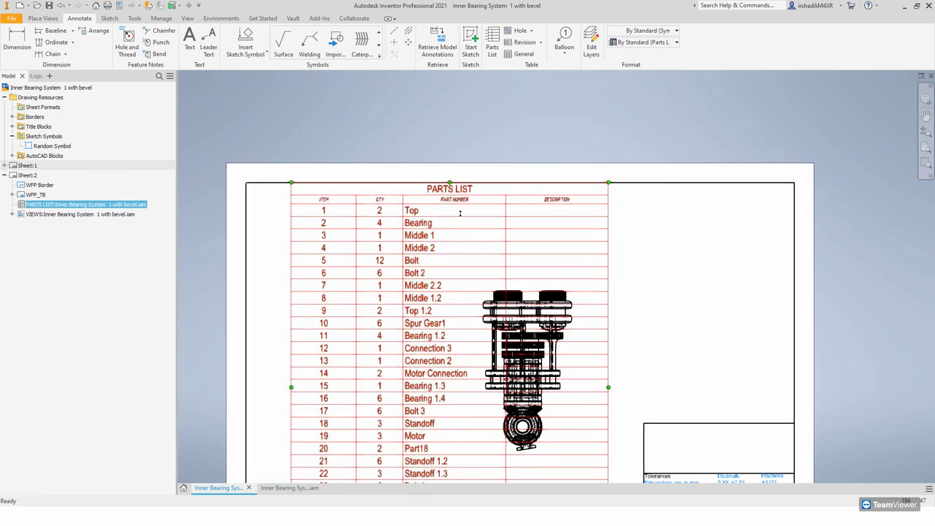
key("Delete")
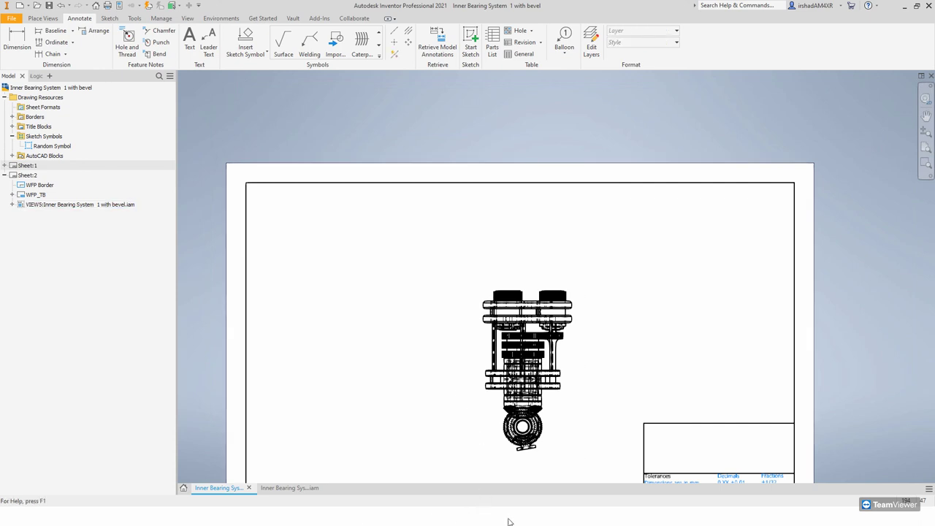
mouse_move(509, 522)
left_click(581, 491)
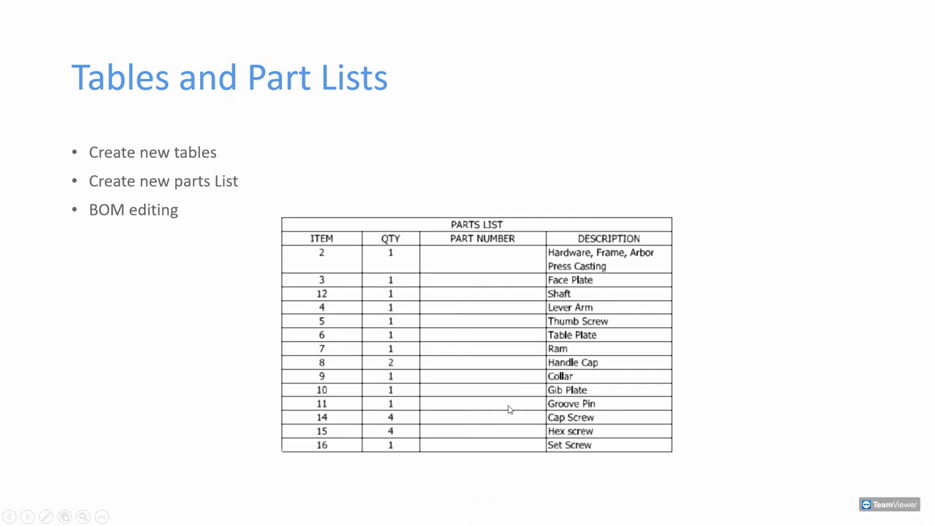
left_click(205, 216)
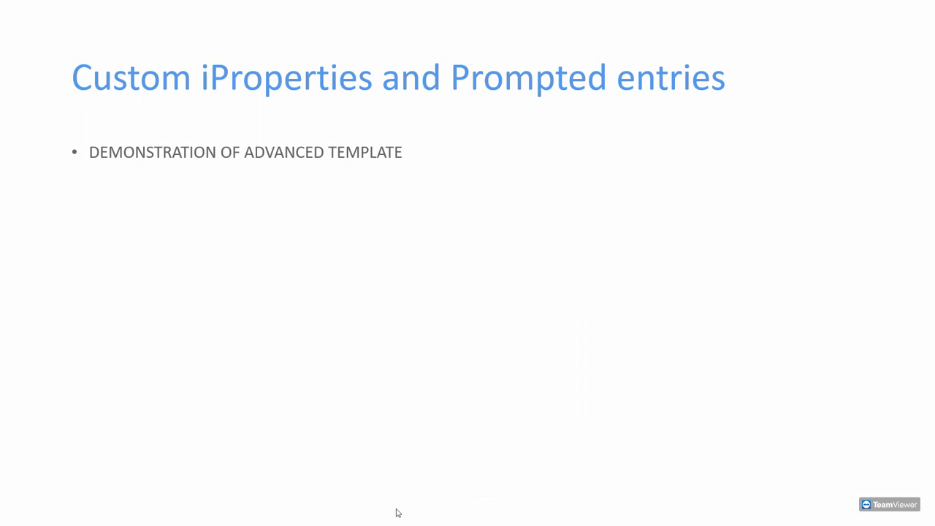
key("alt+Tab")
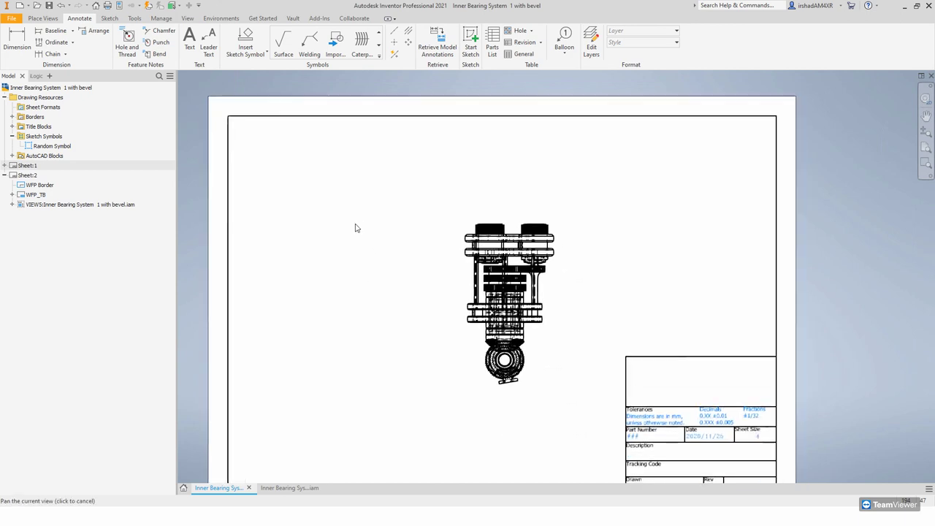
Step: Look through the drawing templates offered for a new file, including My New template.dwg and standard.dwg, and cancel the creation
left_click(13, 19)
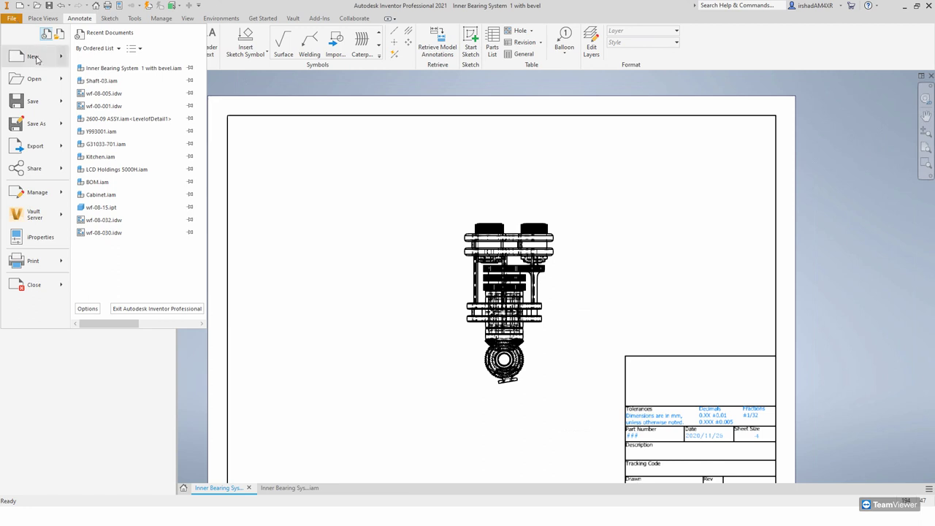
key("Escape")
left_click(22, 6)
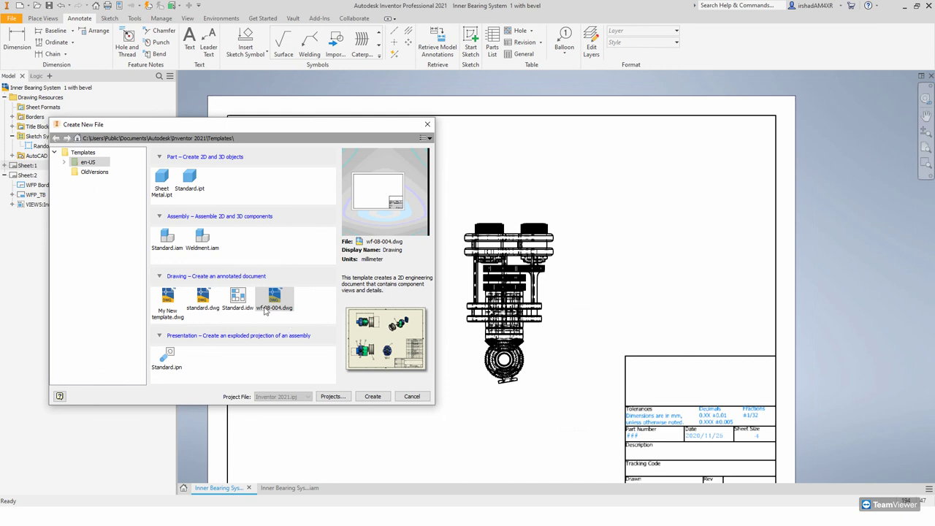
left_click(179, 301)
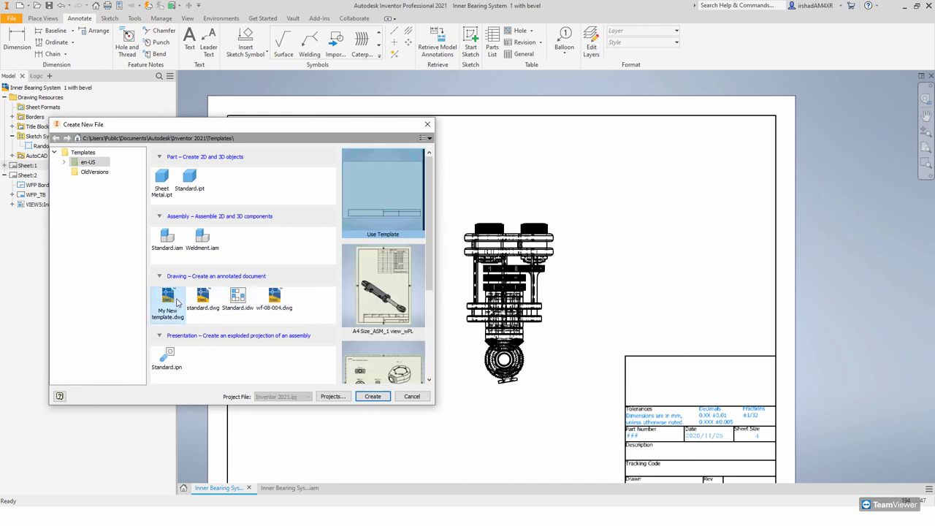
left_click(199, 302)
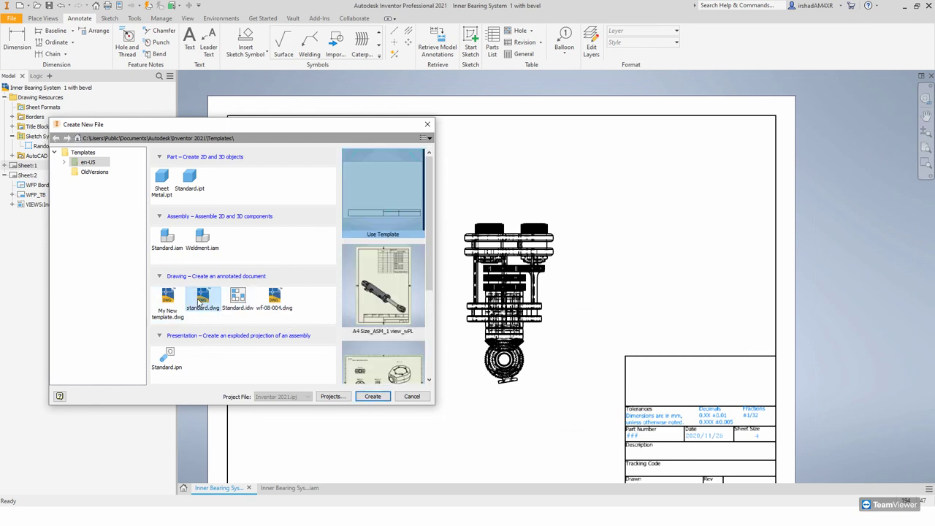
left_click(411, 397)
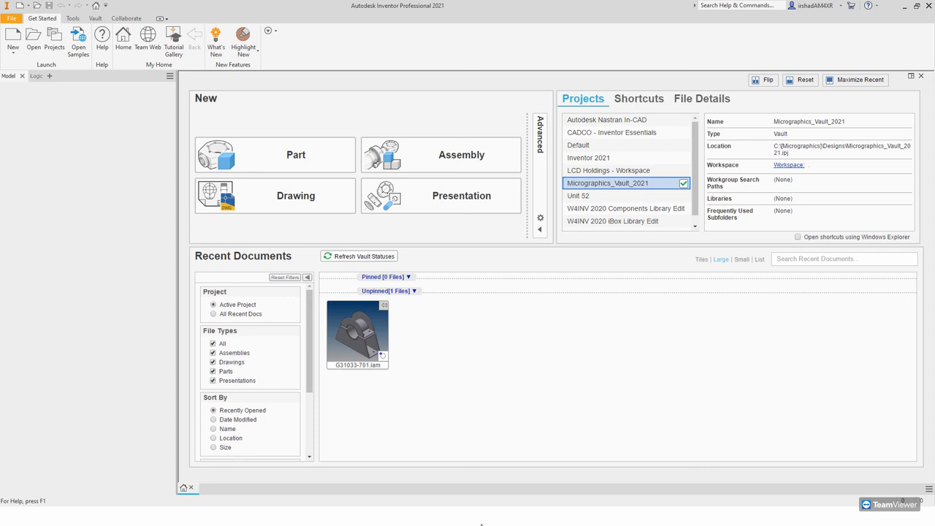
Step: Create a new drawing from the UF Inventor 2021.dwg template under the Micrographics_Vault_2021 project
left_click(13, 38)
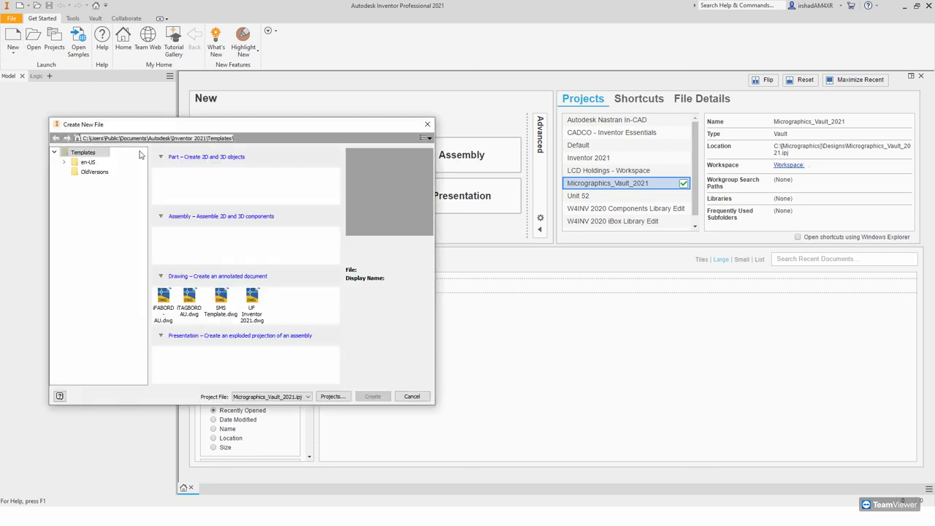
left_click(253, 301)
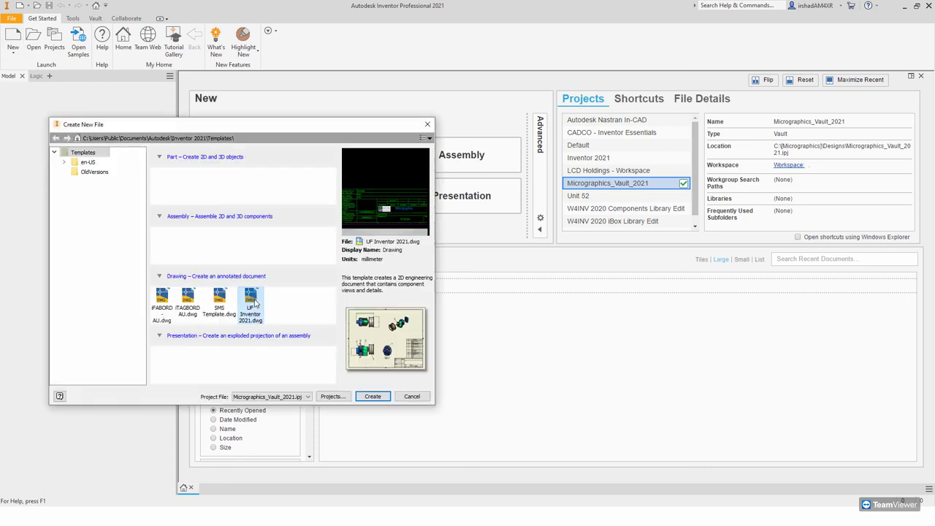
left_click(373, 396)
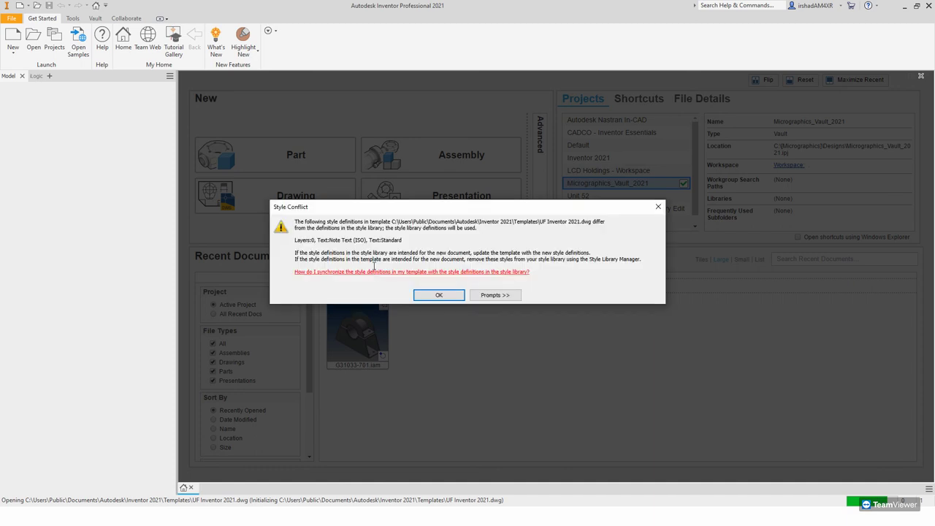
left_click(439, 295)
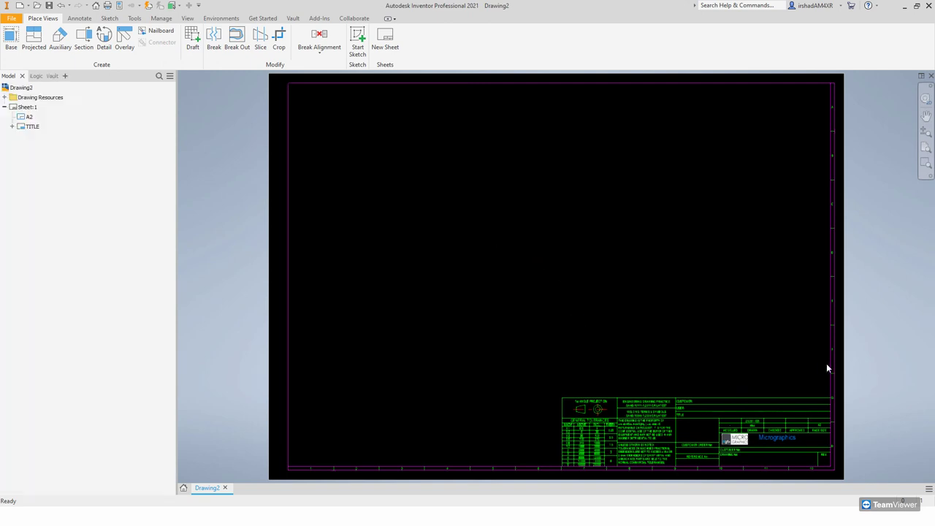
Step: Examine the new sheet's title block and expand the borders and title blocks stored in the drawing resources
mouse_move(626, 329)
middle_mouse_down()
mouse_move(583, 294)
mouse_move(486, 305)
mouse_move(514, 340)
mouse_move(421, 211)
middle_mouse_up()
scroll(512, 335, "up", 2)
left_click(12, 127)
left_click(4, 97)
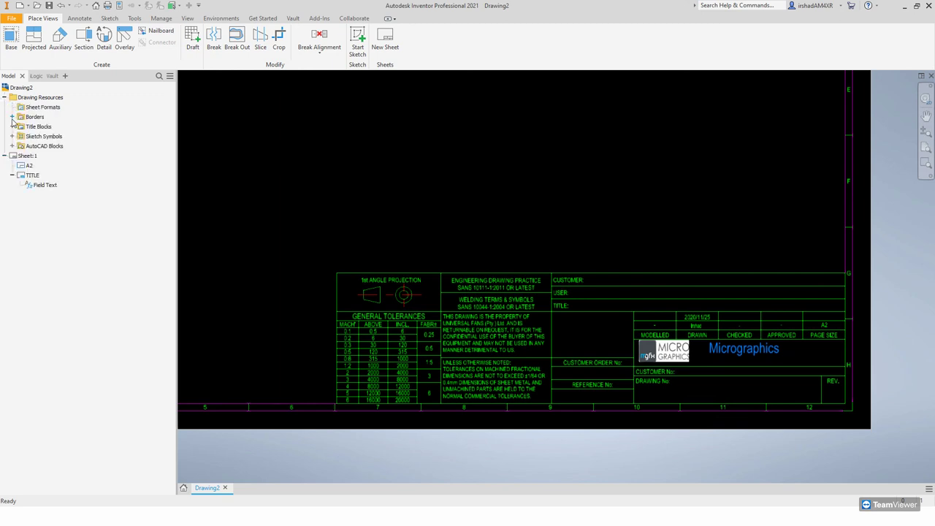
left_click(12, 117)
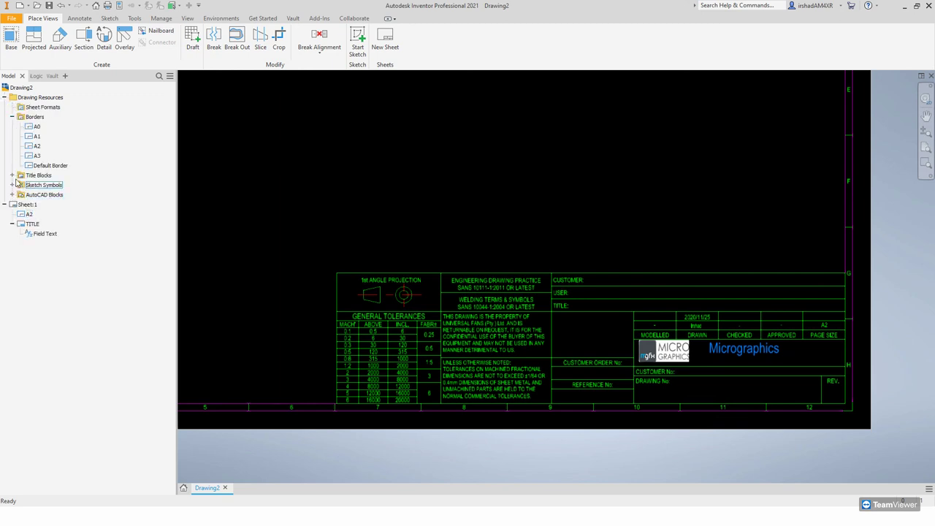
left_click(12, 176)
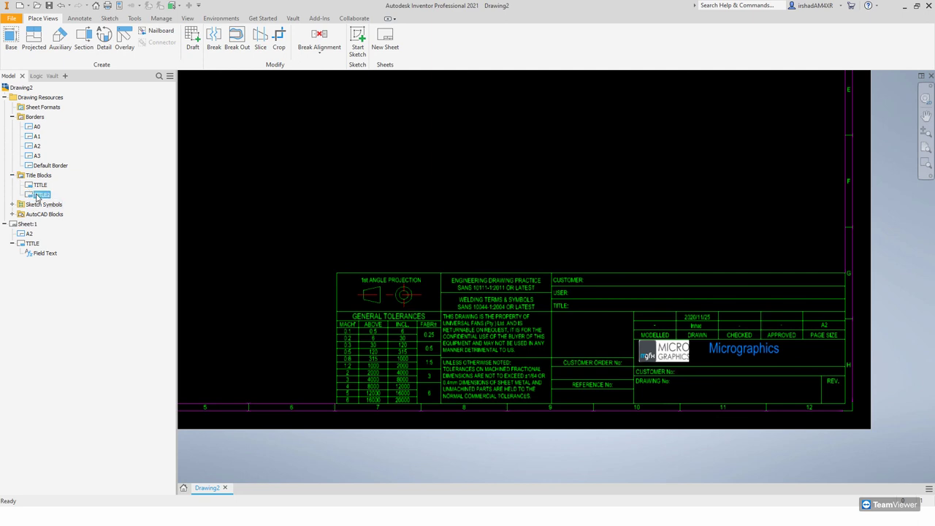
Step: Open the TITLE2 title block definition for editing and bring its sketch into view
right_click(36, 198)
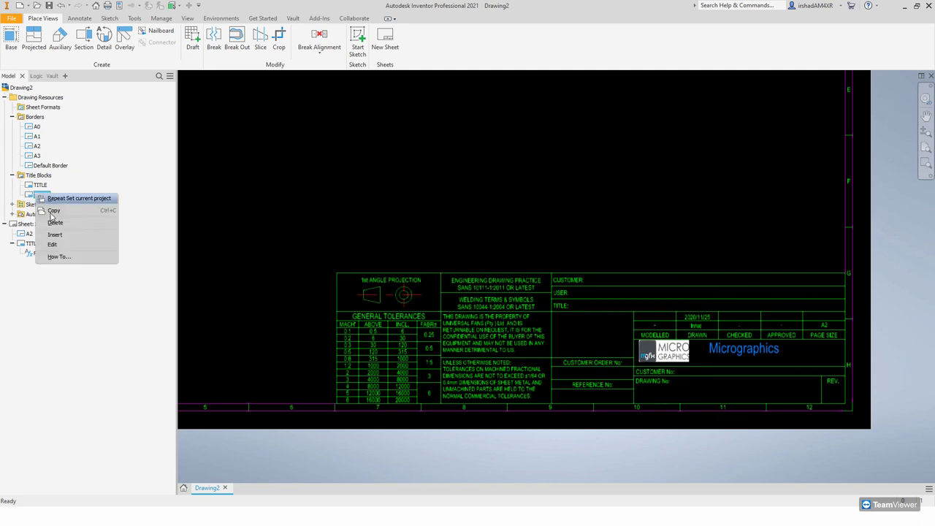
left_click(56, 242)
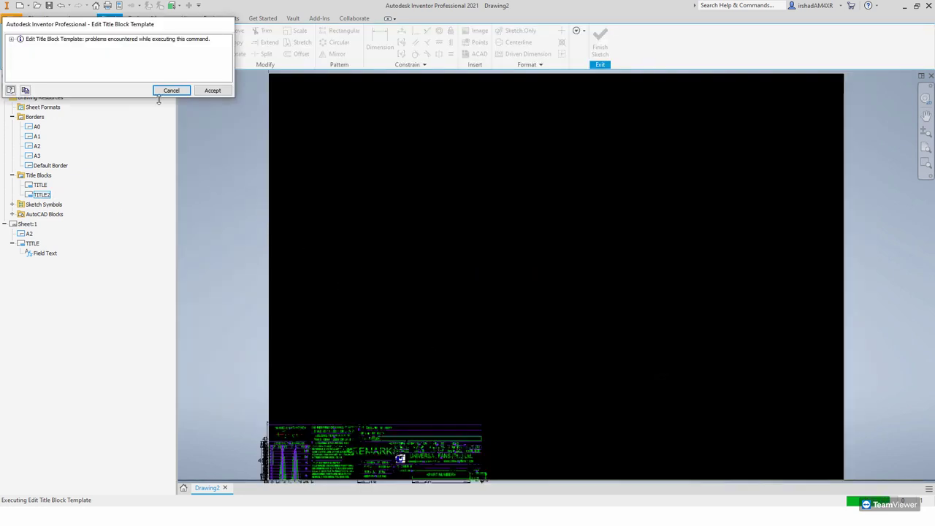
left_click(212, 90)
key("F2")
mouse_move(438, 282)
left_mouse_down()
mouse_move(447, 228)
mouse_move(460, 226)
mouse_move(494, 164)
left_mouse_up()
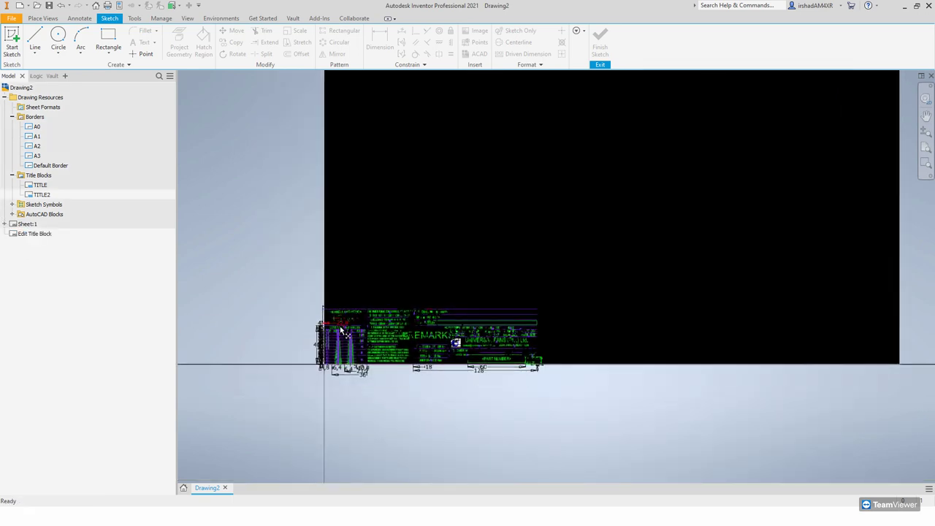
Step: Examine the property and prompted-entry fields in the TITLE2 title block sketch, and leave the sketch without saving edits
scroll(343, 330, "up", 1)
scroll(349, 333, "up", 2)
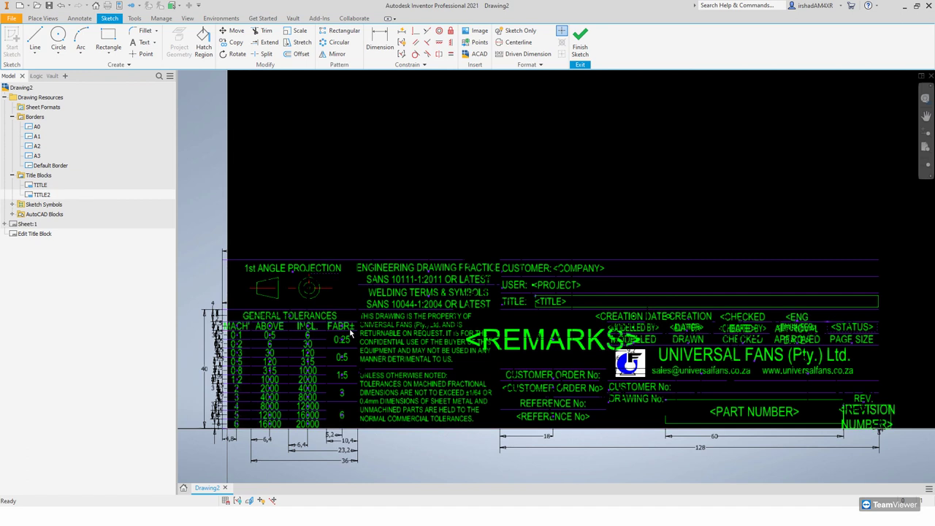
middle_click_drag(394, 337, 318, 335)
middle_click_drag(474, 313, 389, 309)
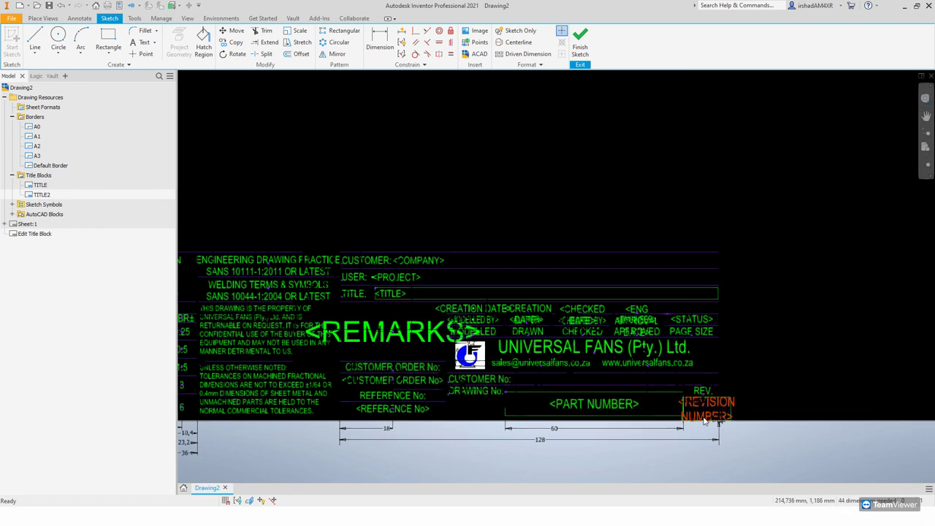
key("F2")
left_click_drag(390, 346, 576, 336)
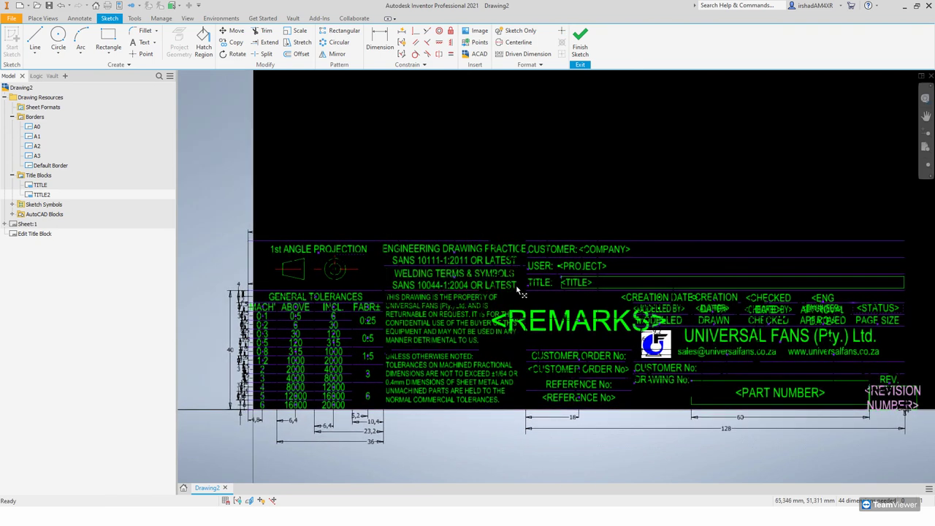
middle_click_drag(592, 300, 484, 320)
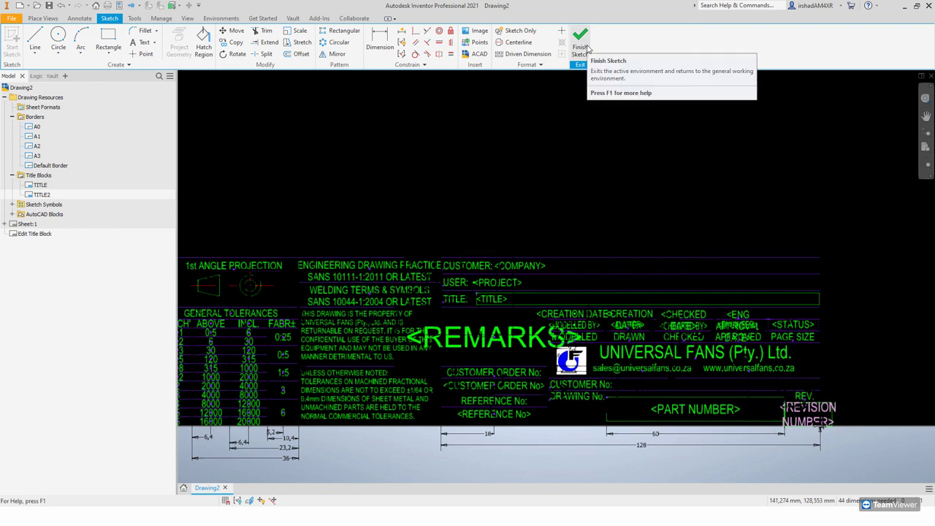
left_click(580, 41)
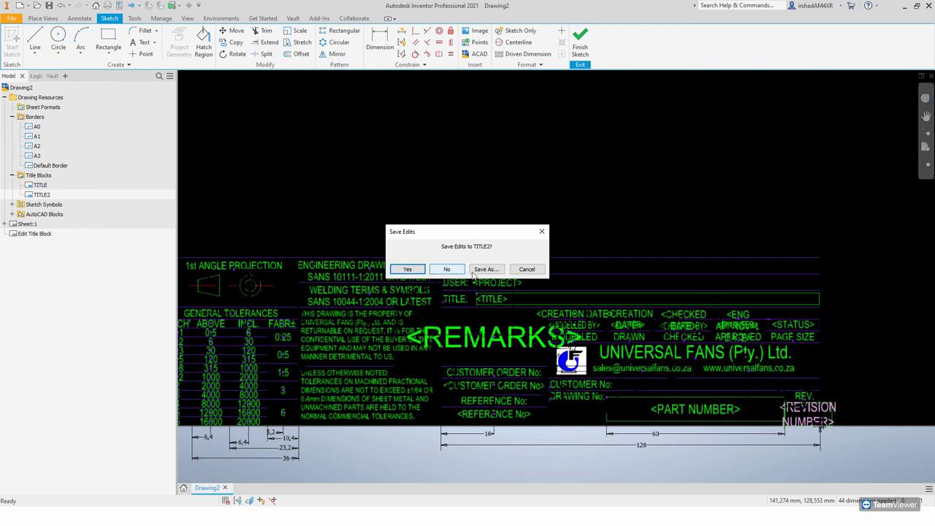
left_click(445, 270)
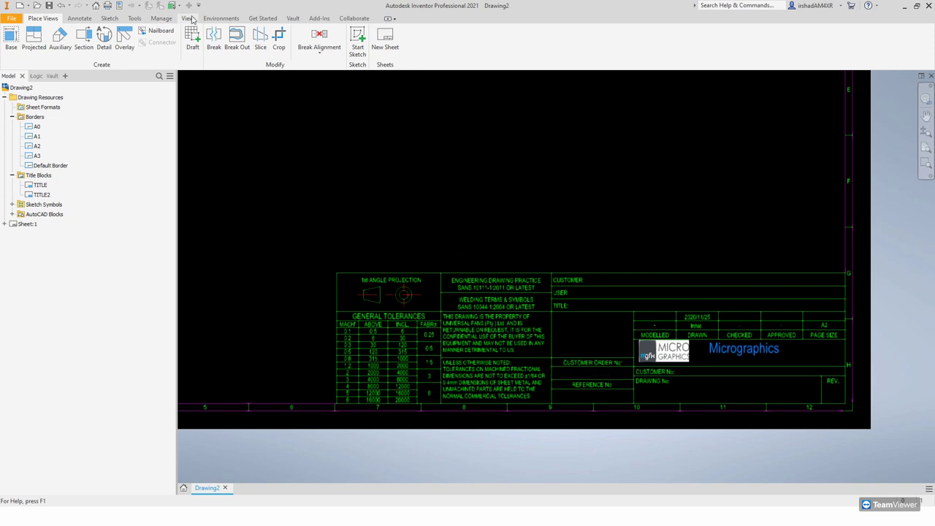
Step: Open the drawing's Parameters table and look through the list of user parameters
left_click(161, 19)
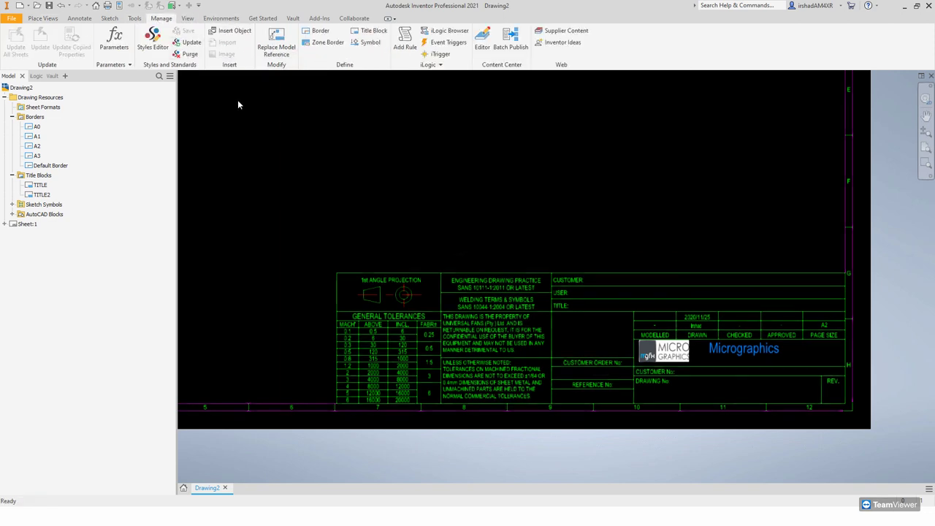
left_click(134, 19)
left_click(110, 18)
left_click(134, 19)
left_click(160, 19)
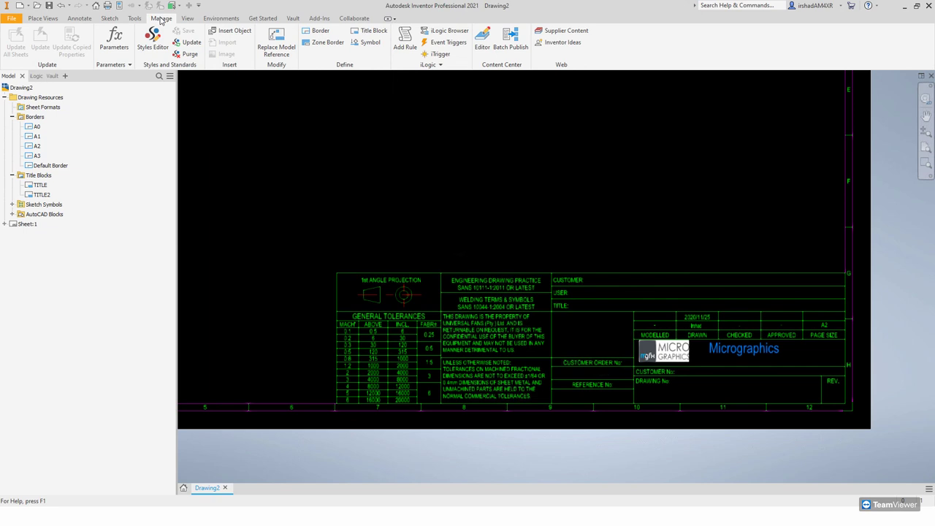
left_click(187, 18)
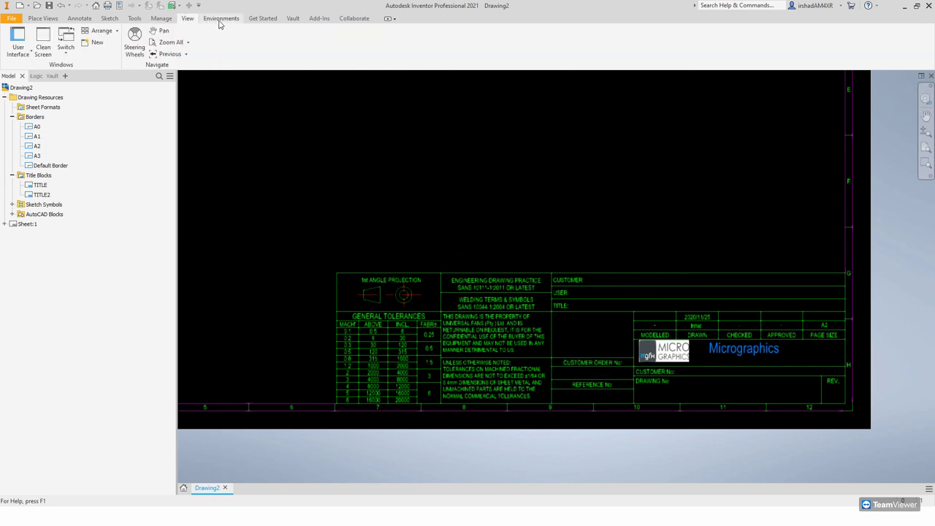
left_click(221, 18)
left_click(160, 18)
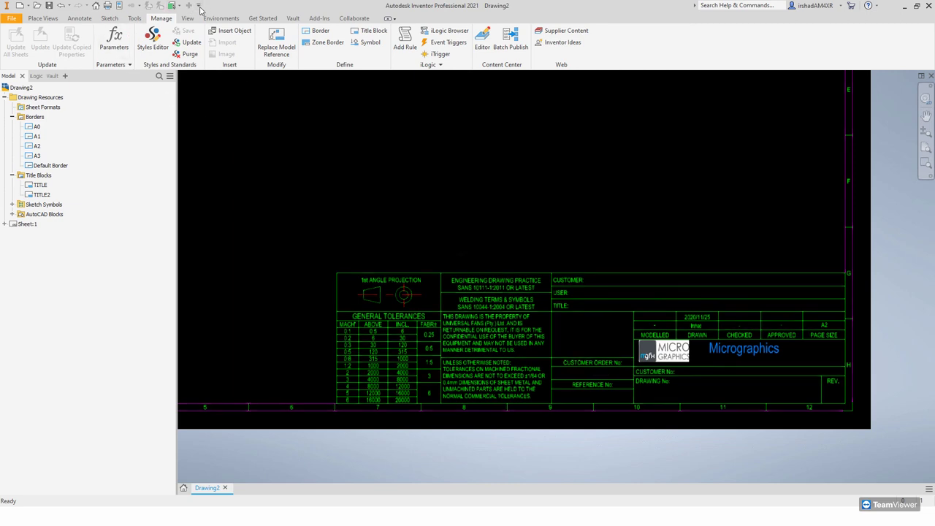
left_click(121, 42)
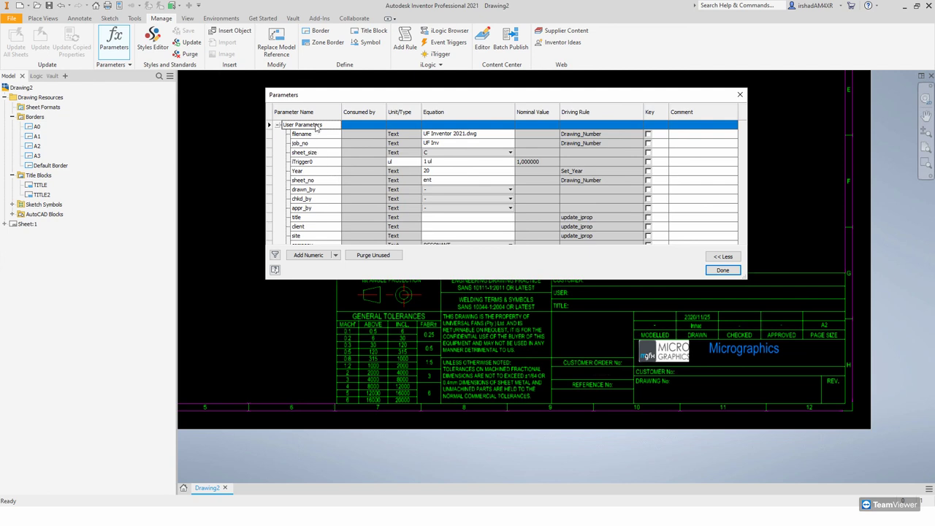
scroll(311, 210, "down", 3)
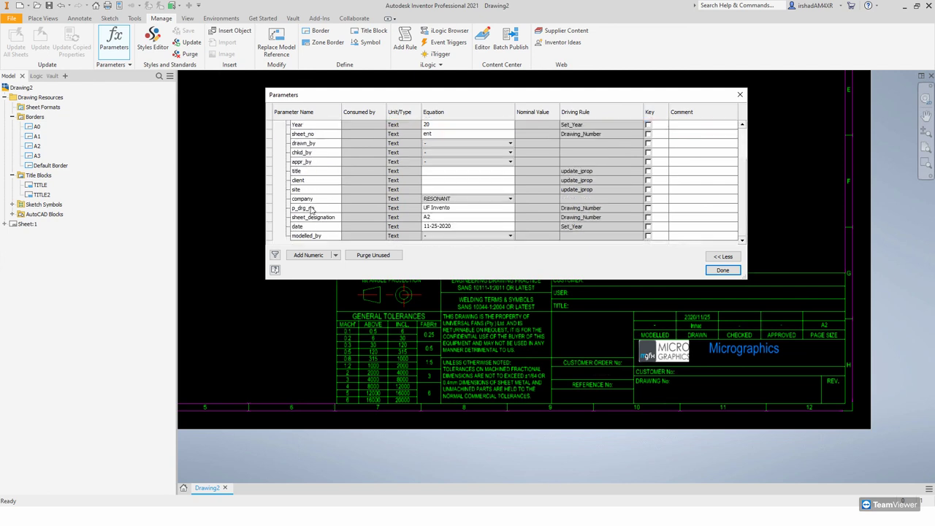
scroll(319, 201, "up", 3)
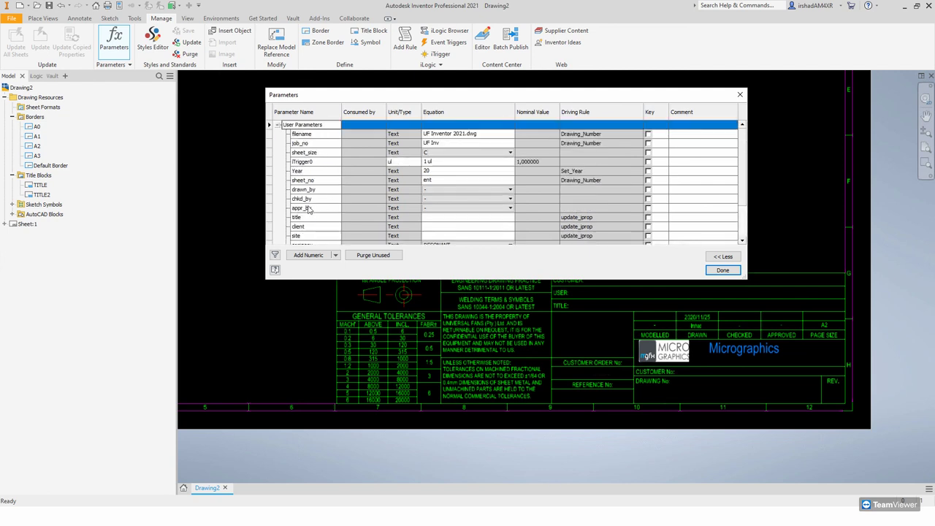
Step: Examine the multi-value options of the sheet_size parameter, keeping C selected
left_click(508, 152)
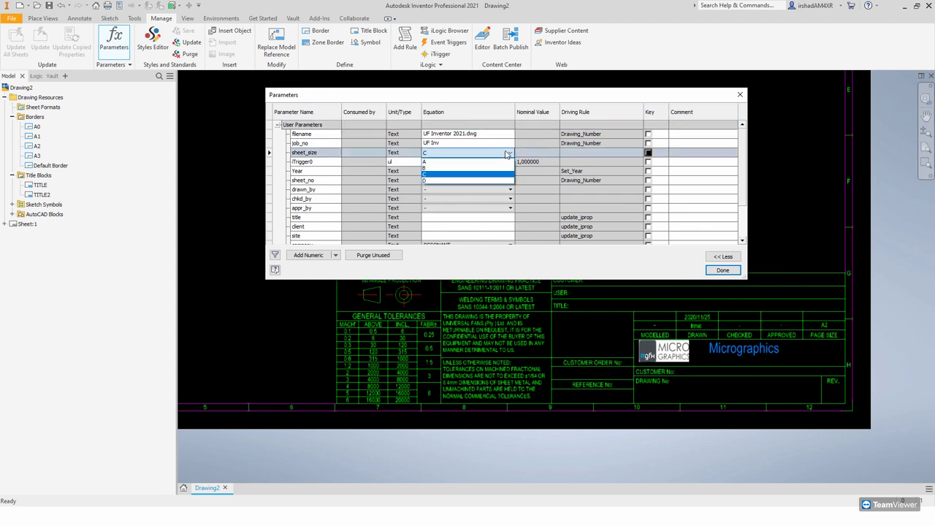
left_click(508, 154)
left_click(508, 153)
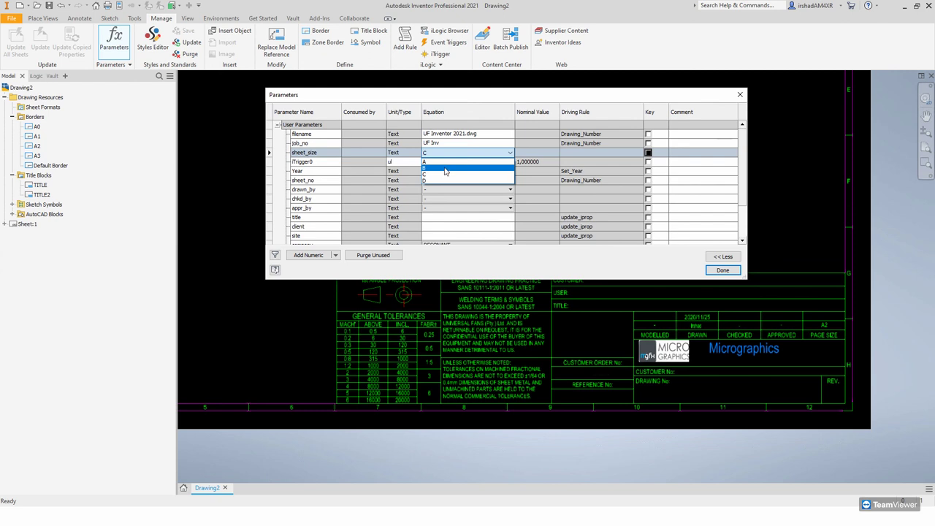
left_click(316, 154)
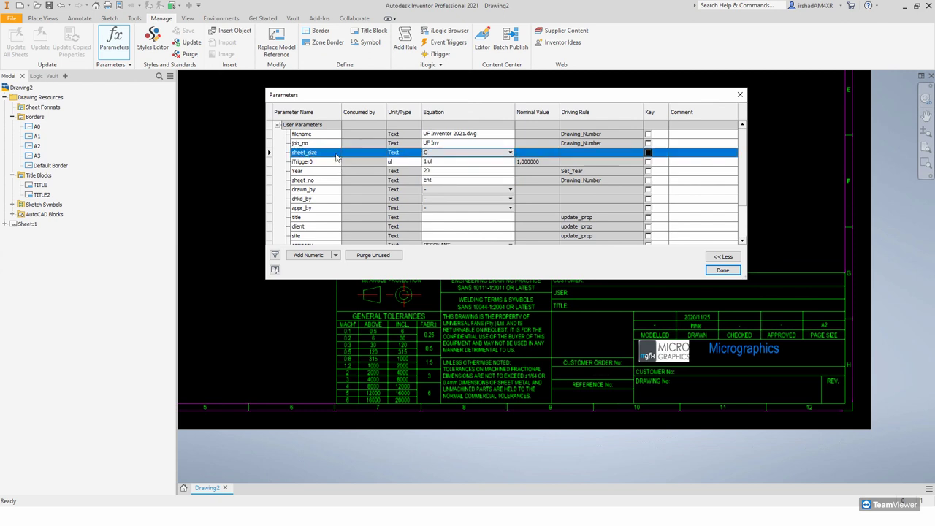
left_click(499, 153)
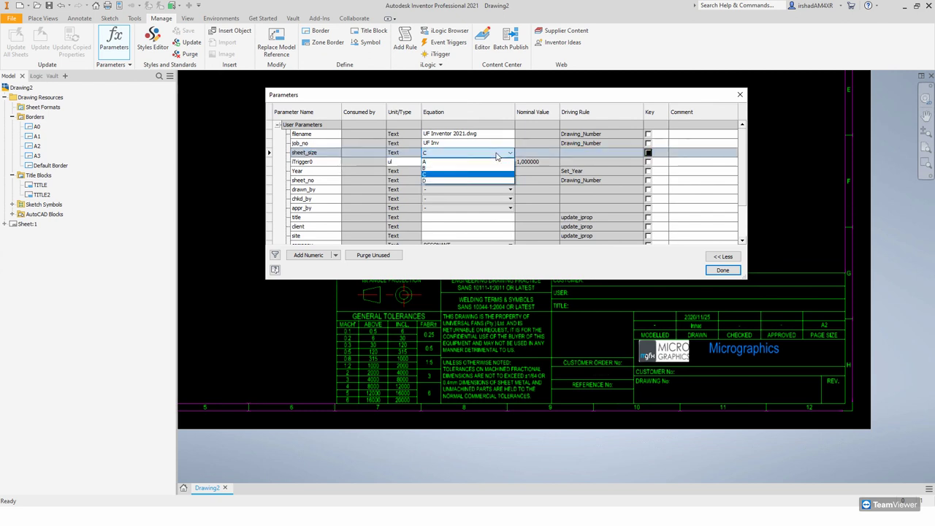
left_click(452, 176)
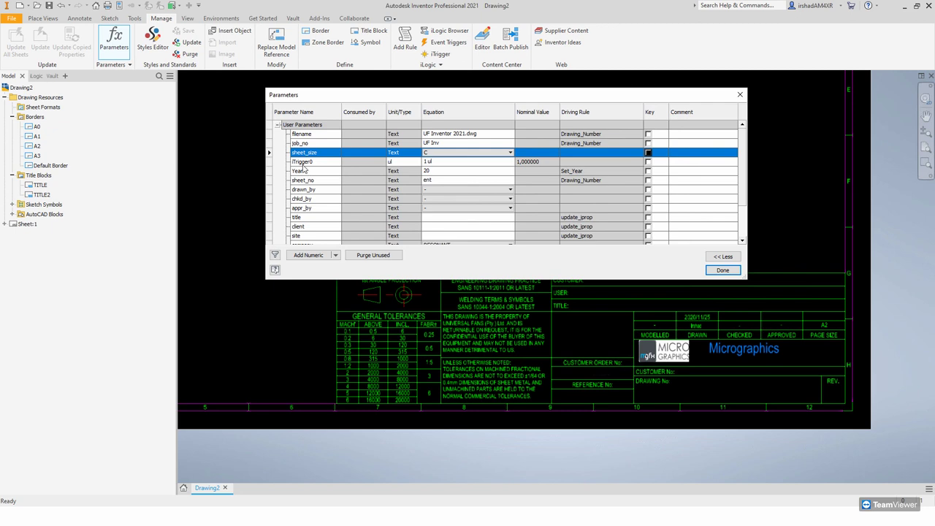
Step: Review the company, p_drg_no, sheet_designation, filename and job_no parameters with their driving rules, and close the Parameters table
scroll(315, 201, "down", 2)
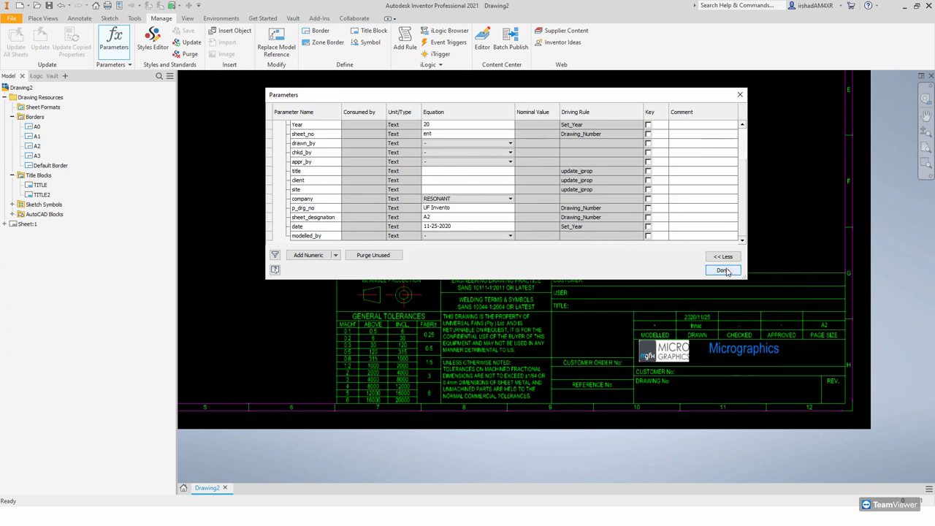
left_click(453, 199)
left_click(439, 208)
left_click(308, 217)
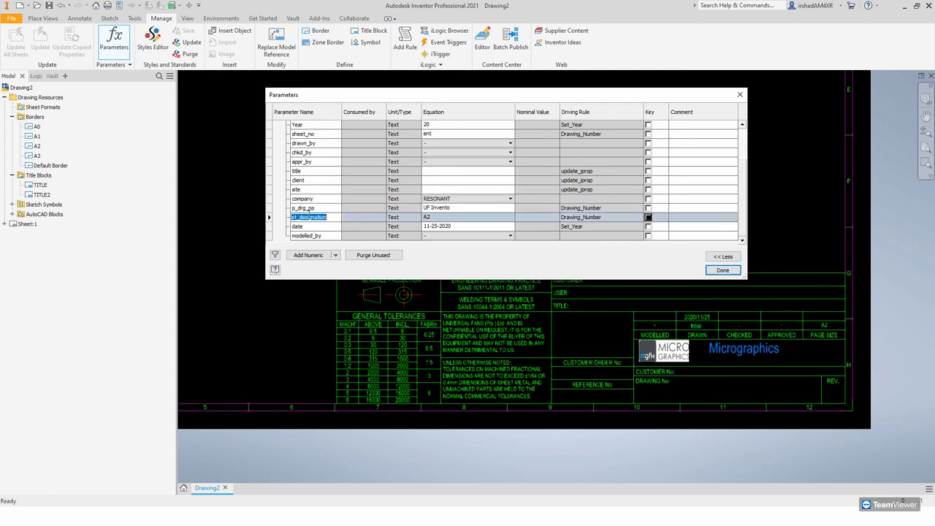
scroll(319, 178, "up", 2)
left_click(321, 136)
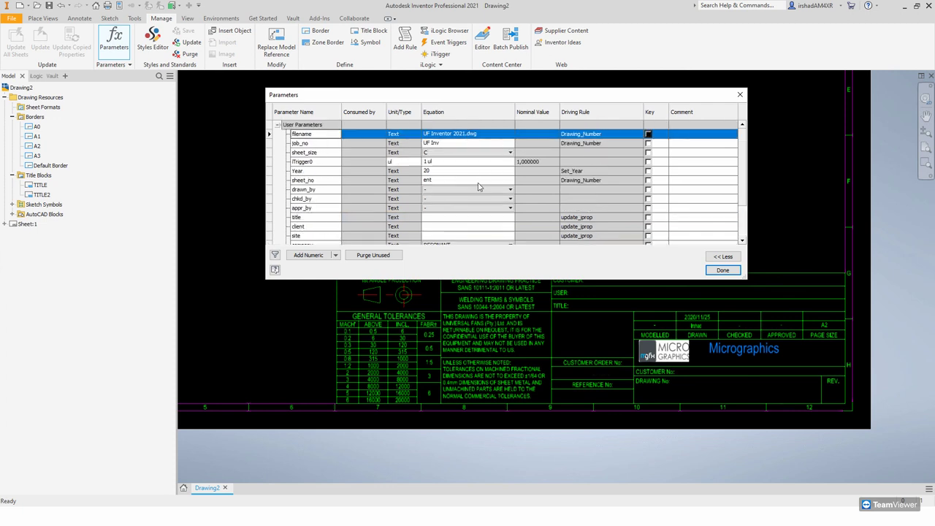
left_click(447, 144)
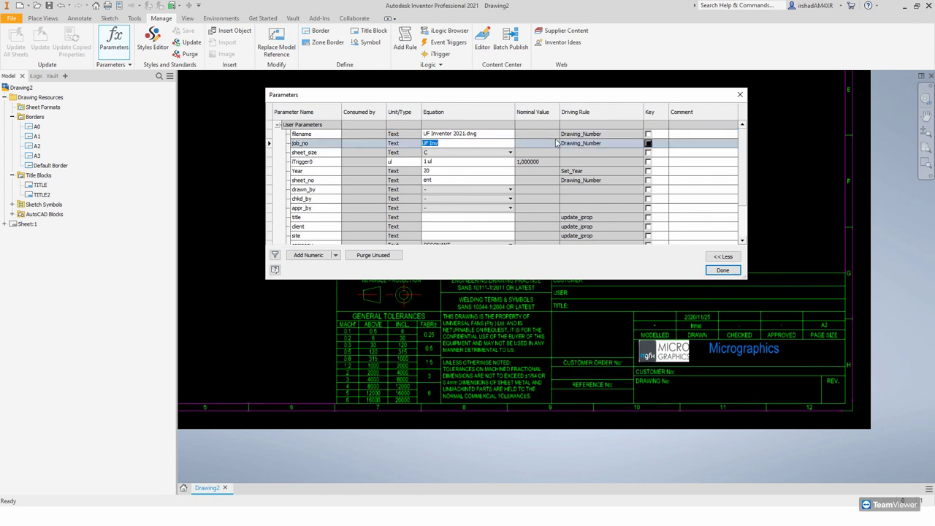
left_click(724, 271)
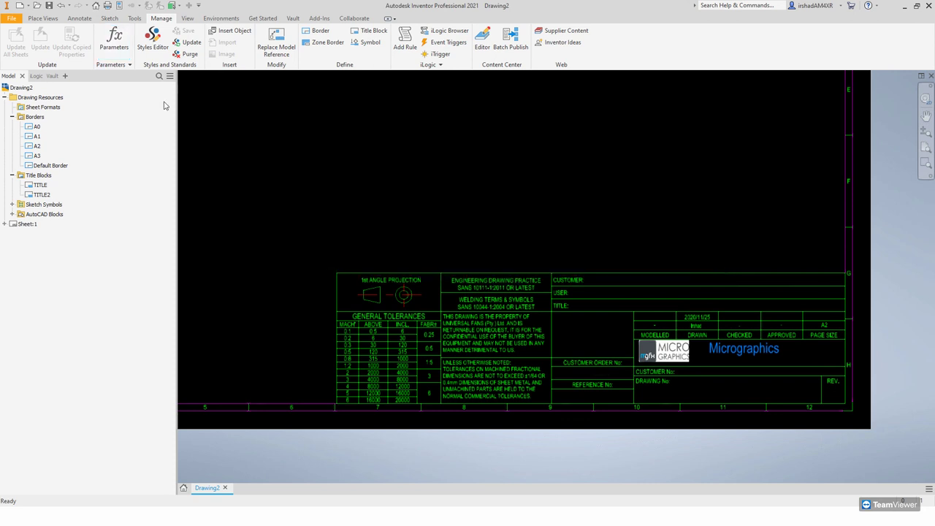
Step: Open the DRAWING DETAIL iLogic form, look through its title block fields and selection lists, and close it without changes
left_click(31, 76)
left_click(71, 106)
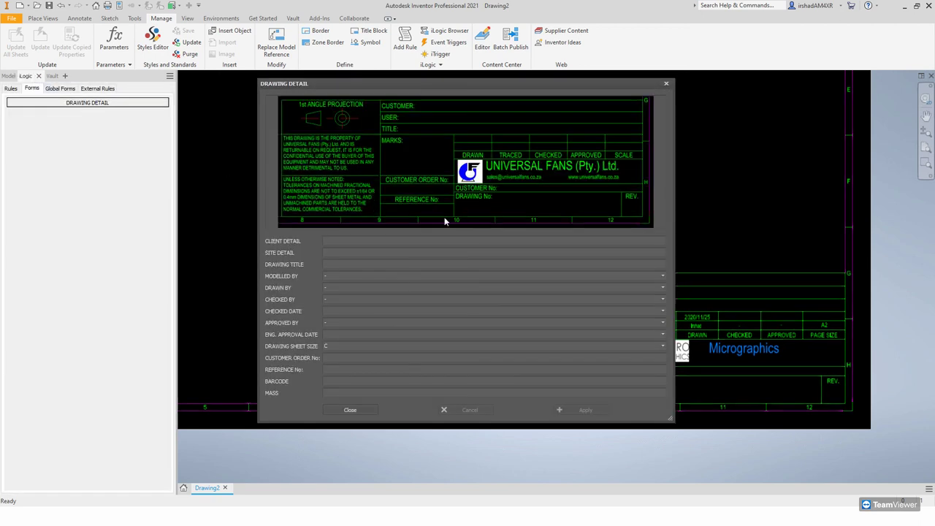
left_click(351, 243)
left_click(342, 265)
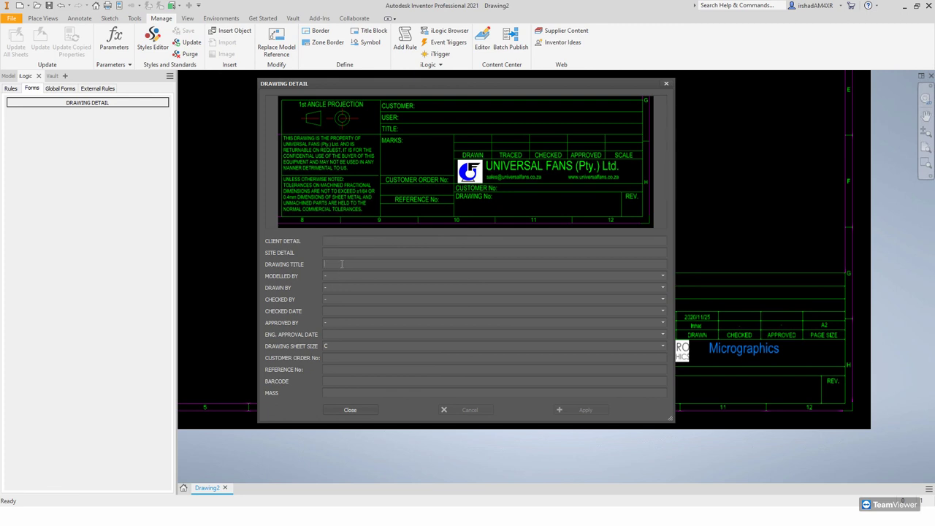
left_click(337, 302)
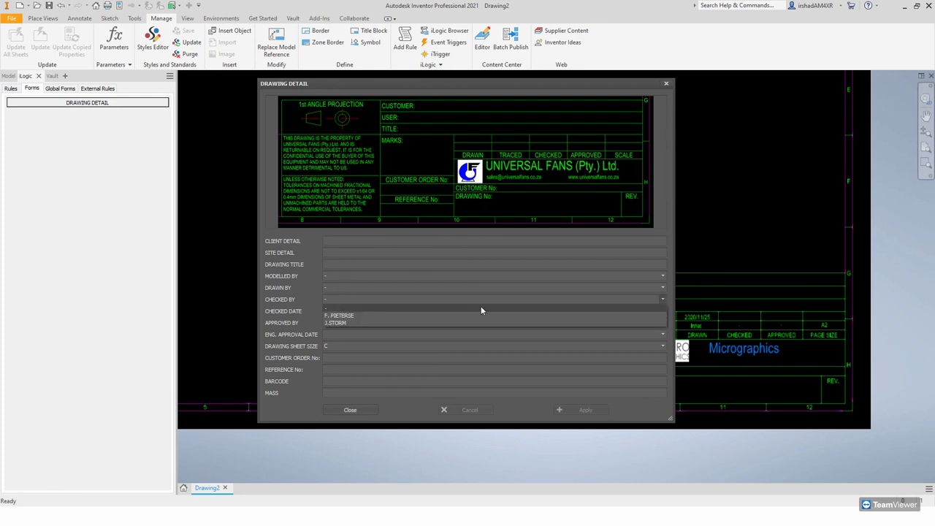
left_click(343, 330)
left_click(342, 325)
left_click(340, 352)
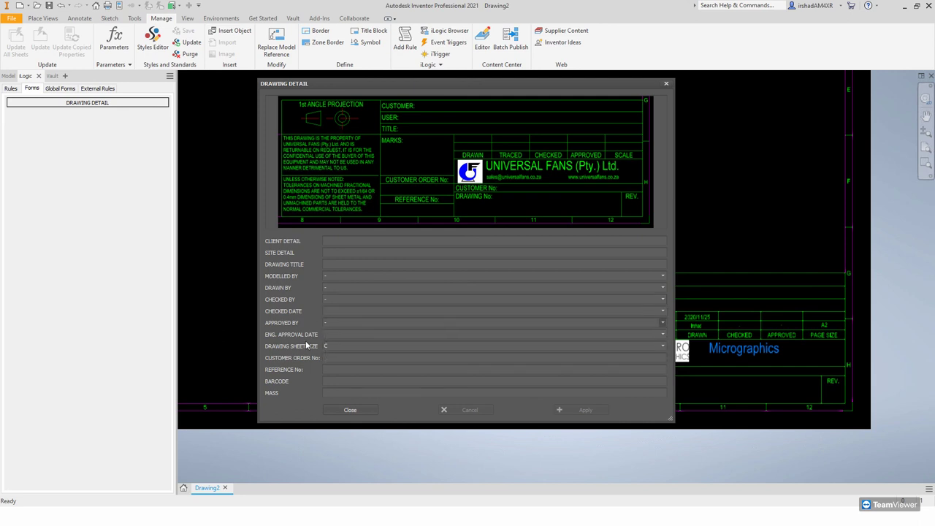
left_click(351, 410)
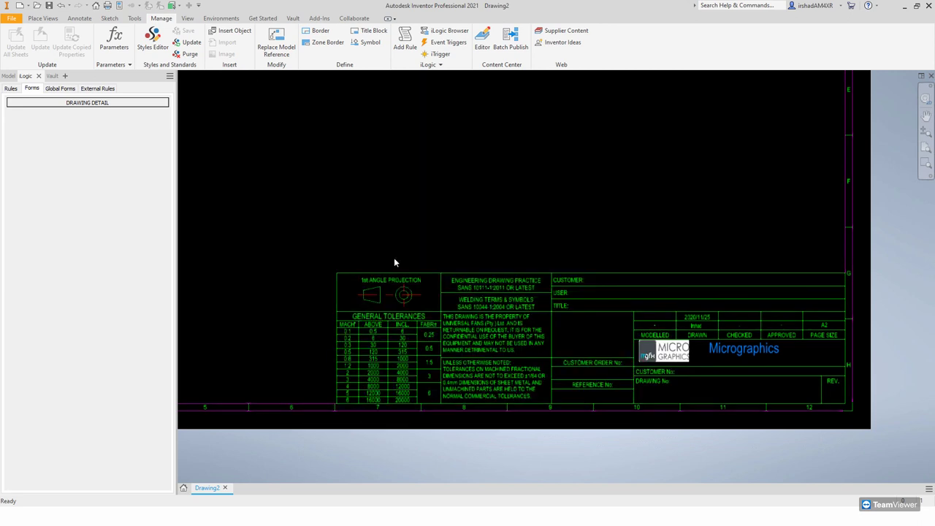
scroll(383, 276, "up", 2)
scroll(383, 276, "down", 6)
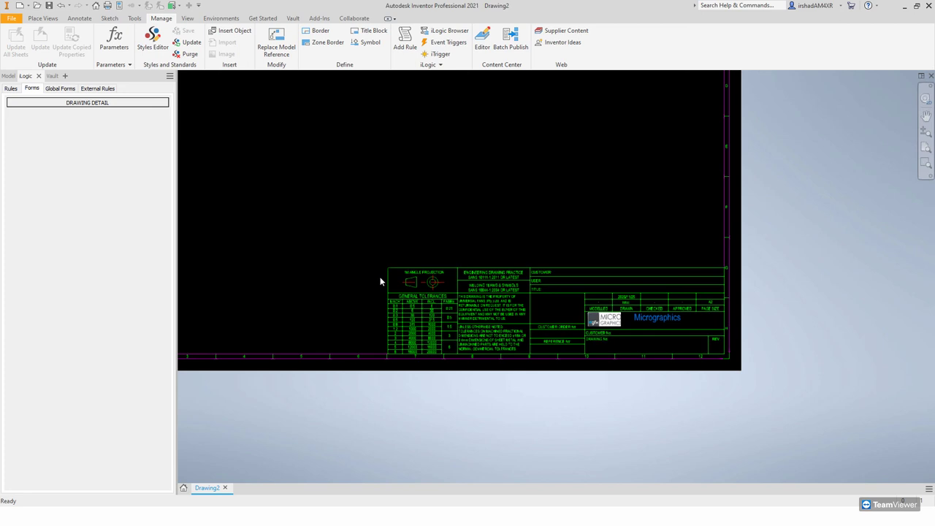
mouse_move(371, 346)
middle_mouse_down()
mouse_move(436, 357)
mouse_move(409, 263)
middle_mouse_up()
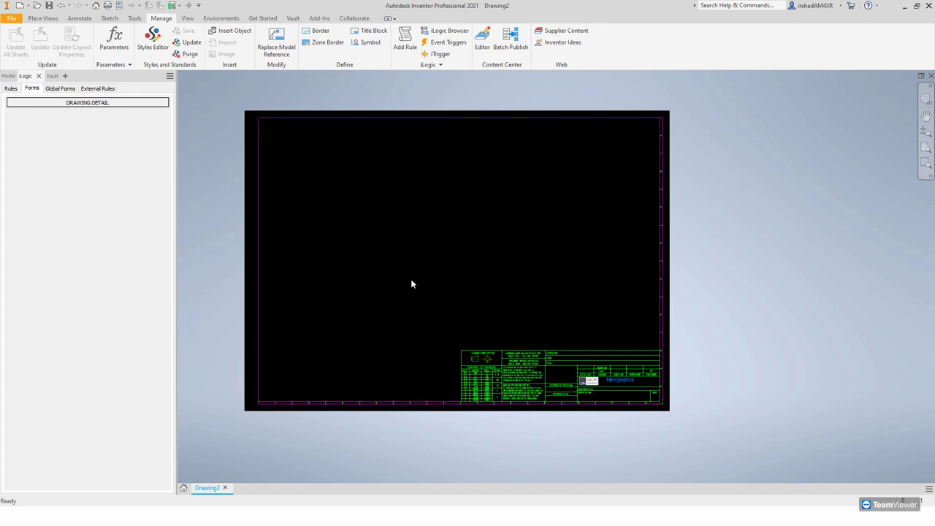
key("F2")
left_click_drag(514, 347, 502, 329)
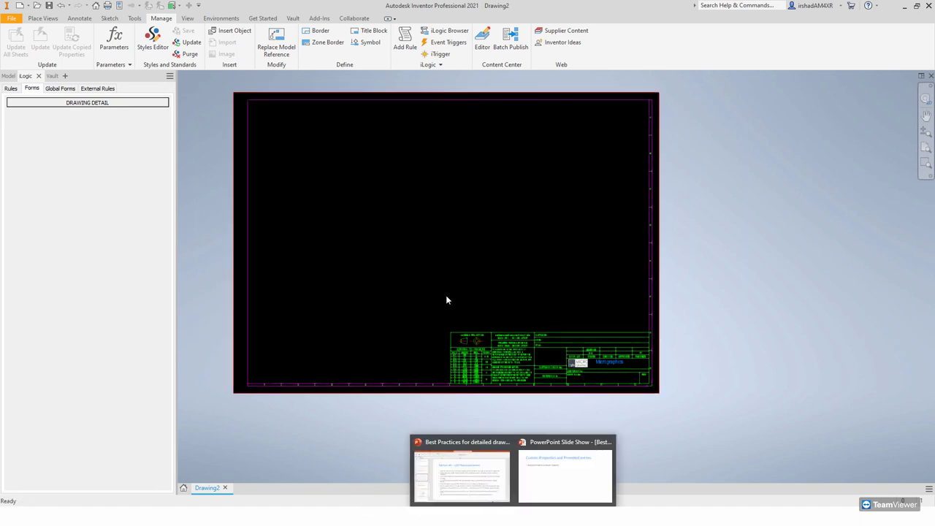
Step: Switch to the running PowerPoint slide show and advance it to the Questions slide
mouse_move(518, 513)
left_click(533, 466)
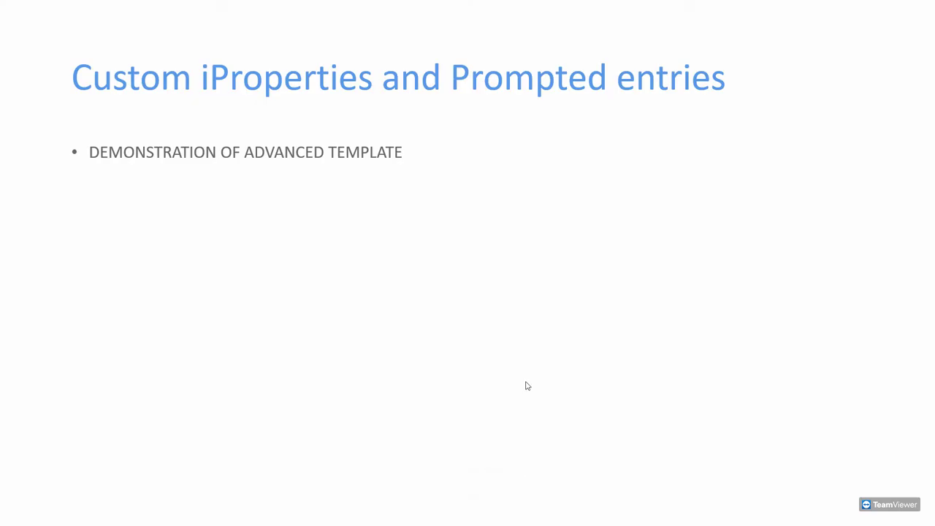
left_click(520, 370)
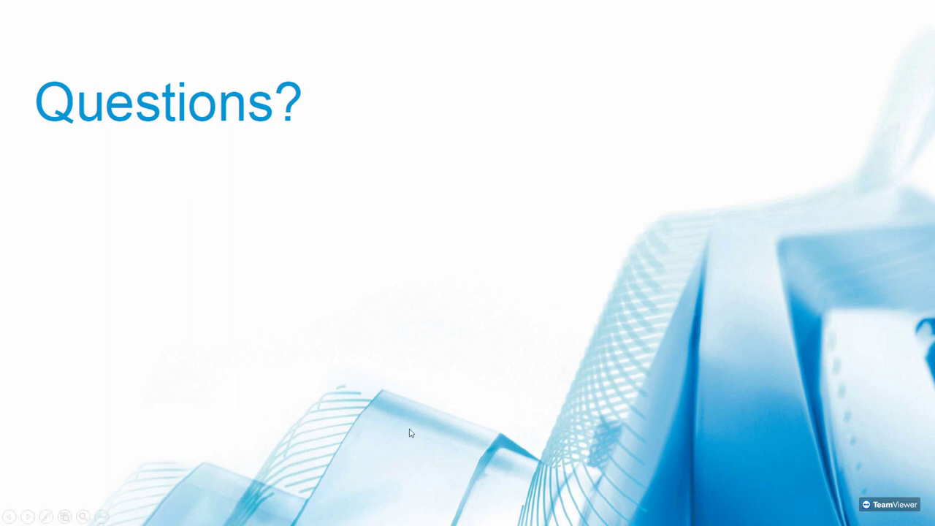
Step: Switch from the slide show to the editing window of the Best Practices presentation
right_click(629, 420)
left_click(505, 511)
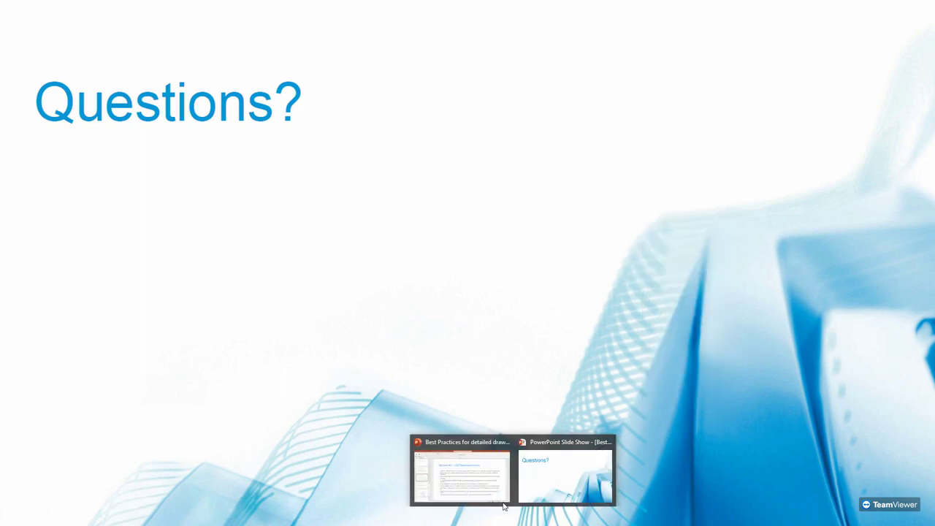
left_click(475, 480)
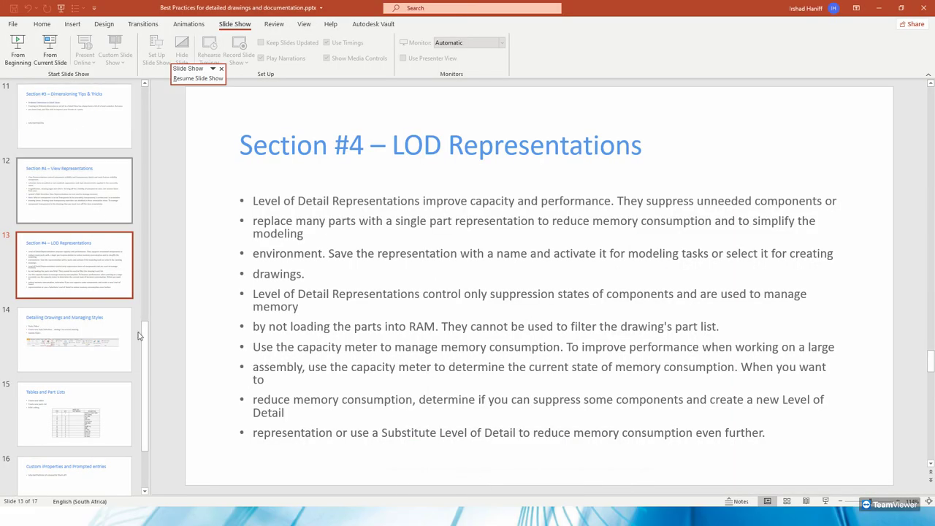
Step: Select the Introduction slide, try to start the slide show from it, and return to the editing window
scroll(81, 168, "up", 10)
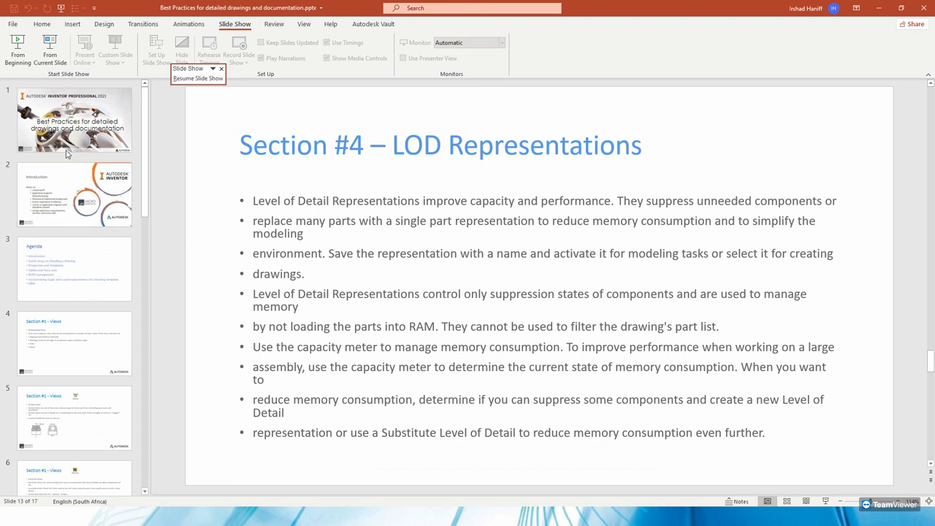
left_click(68, 173)
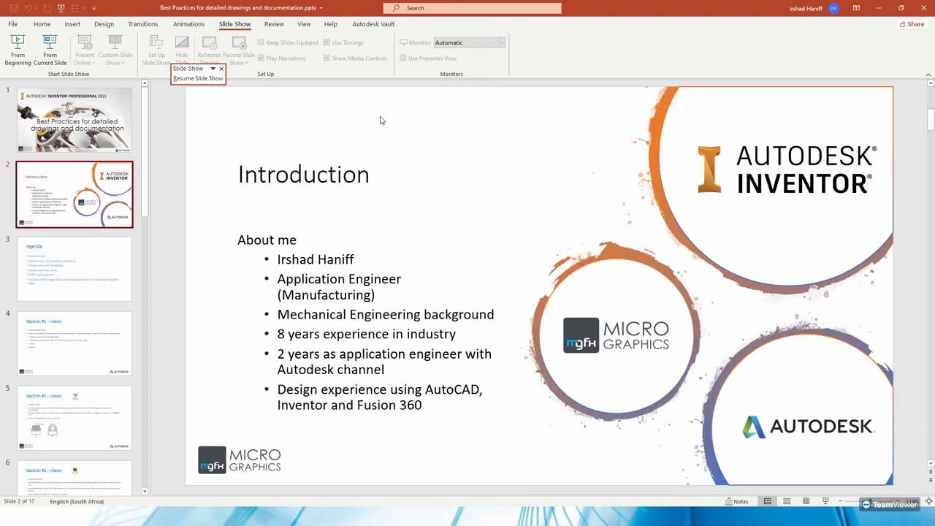
left_click(50, 50)
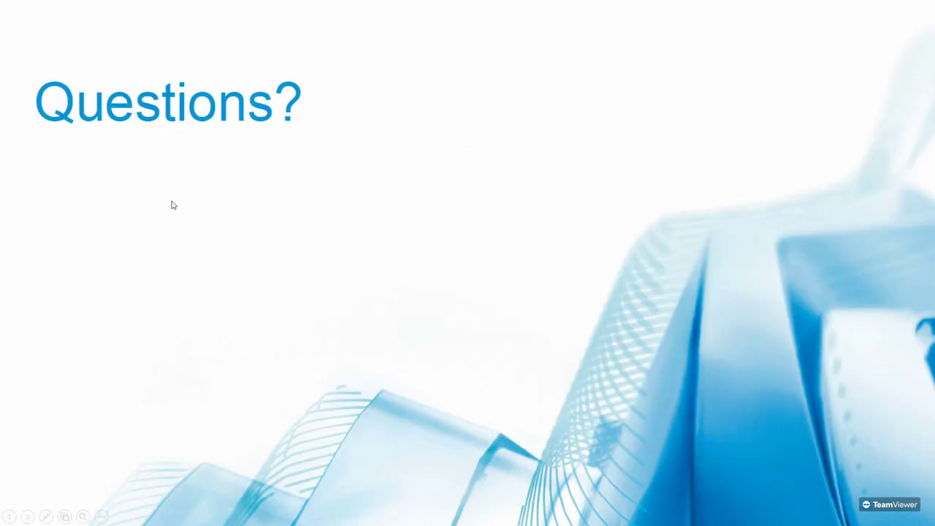
mouse_move(515, 517)
left_click(467, 475)
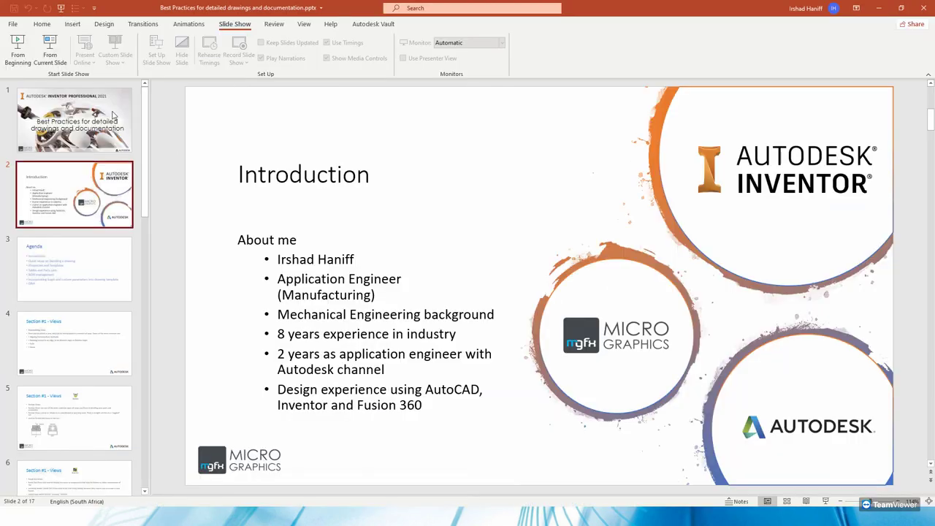
Step: Resume the running slide show to exit it at its end, and display the Introduction slide in the editing window
left_click(198, 78)
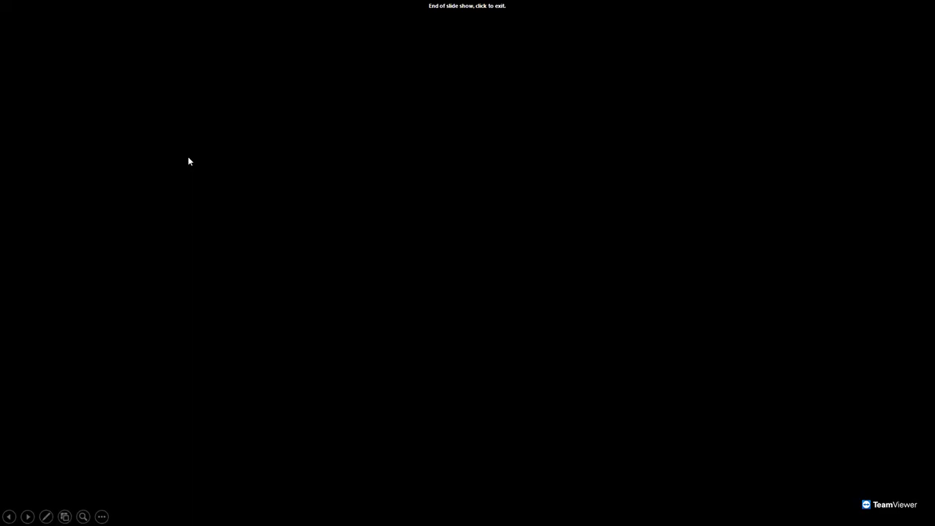
left_click(201, 166)
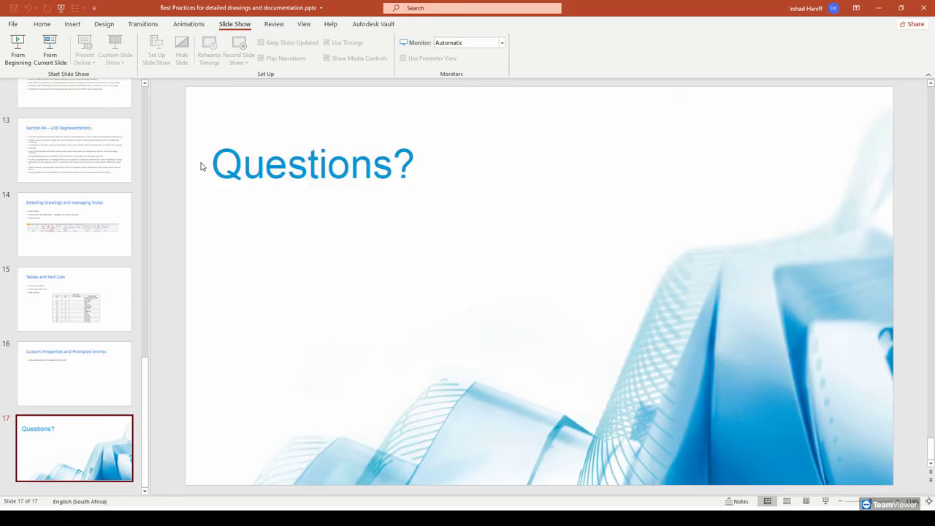
scroll(95, 183, "up", 2)
left_click_drag(144, 349, 144, 103)
left_click(76, 172)
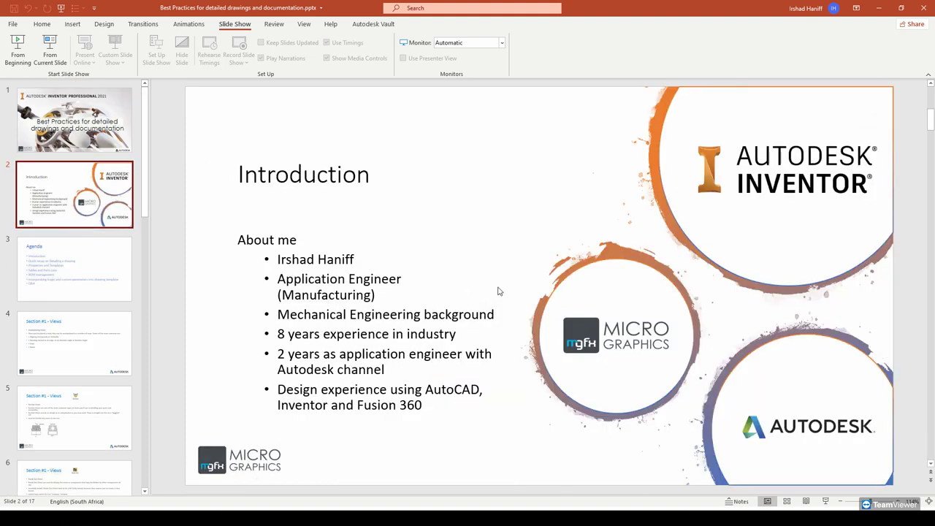